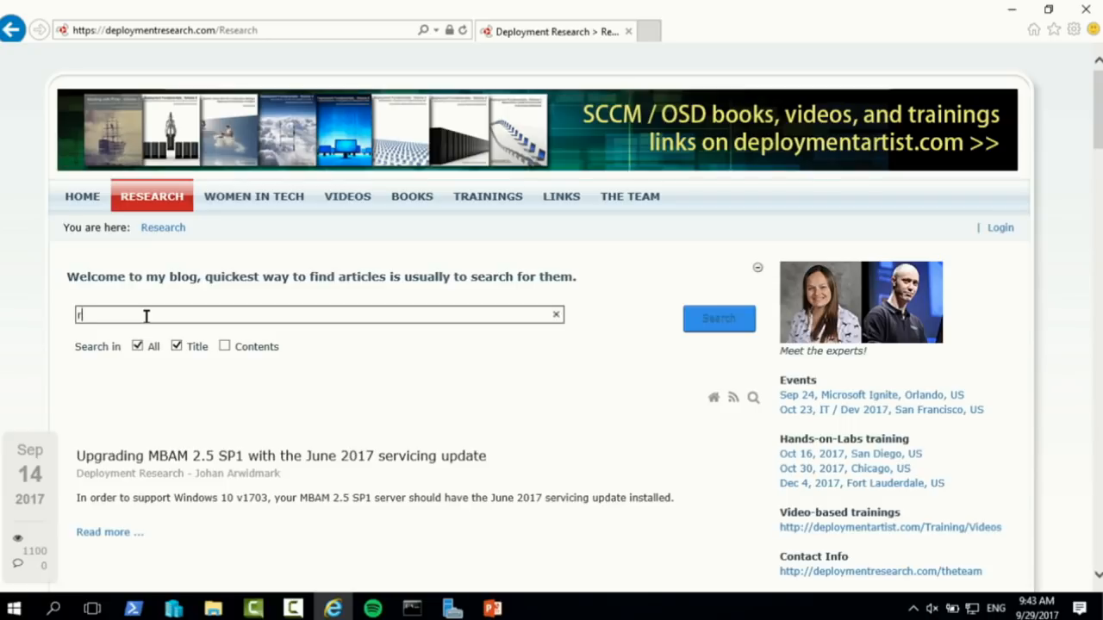
# Search the blog for 'reducing' and open the Reducing Network Impact article
pyautogui.write('ing')
pyautogui.press('Return')
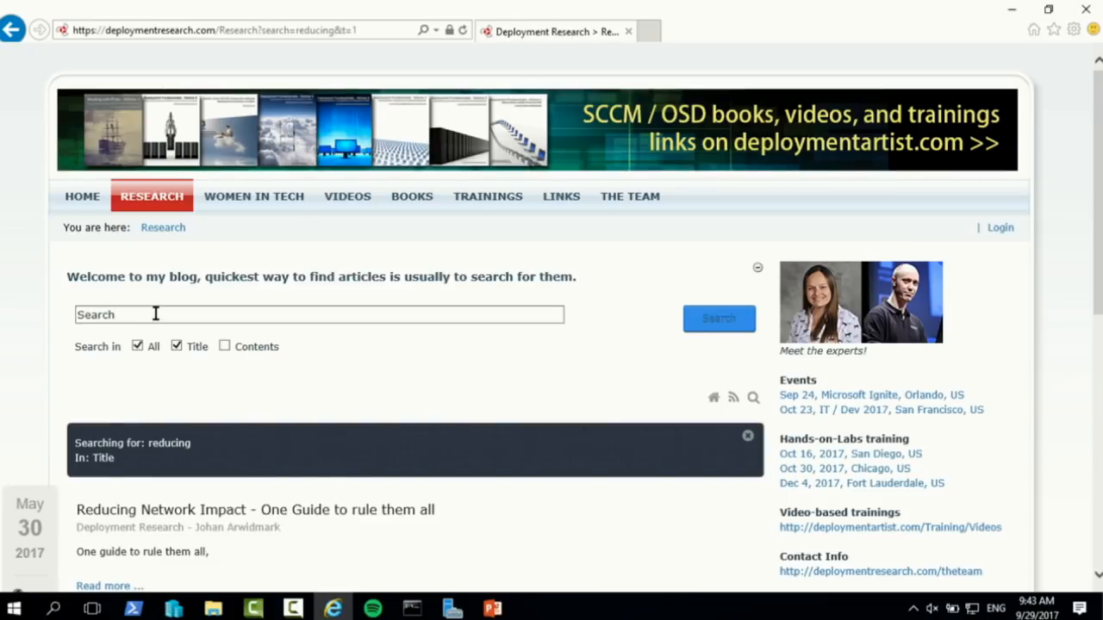
pyautogui.scroll(-2, 399, 468)
pyautogui.click(362, 354)
# Scroll down to the article's ConfigMgr setup links and add a spare blank tab beside it
pyautogui.scroll(-4, 522, 353)
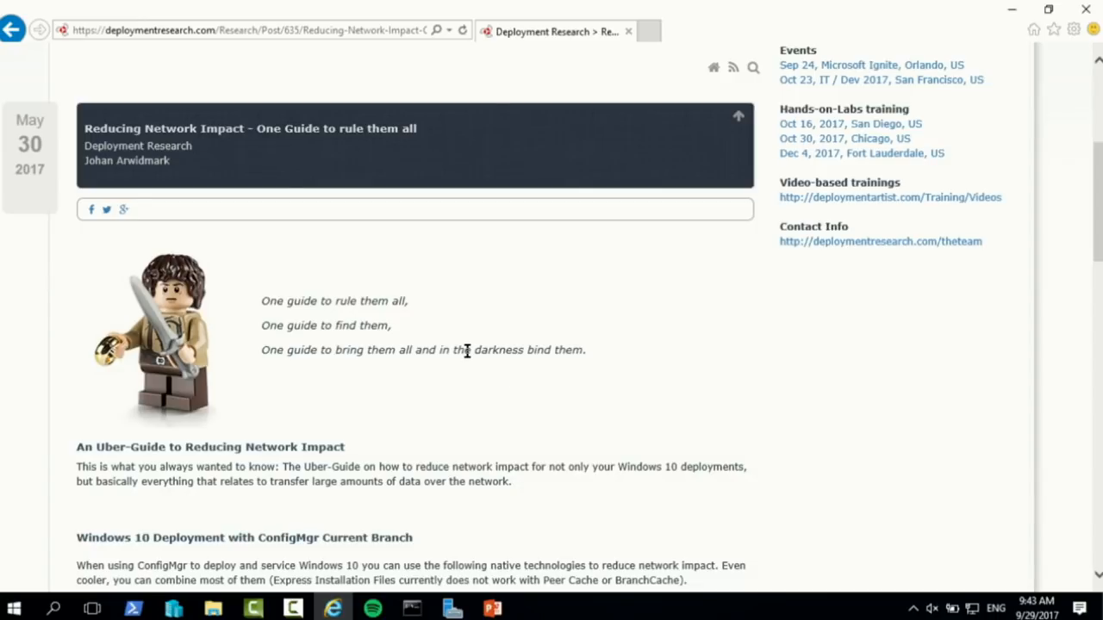
pyautogui.scroll(-4, 386, 319)
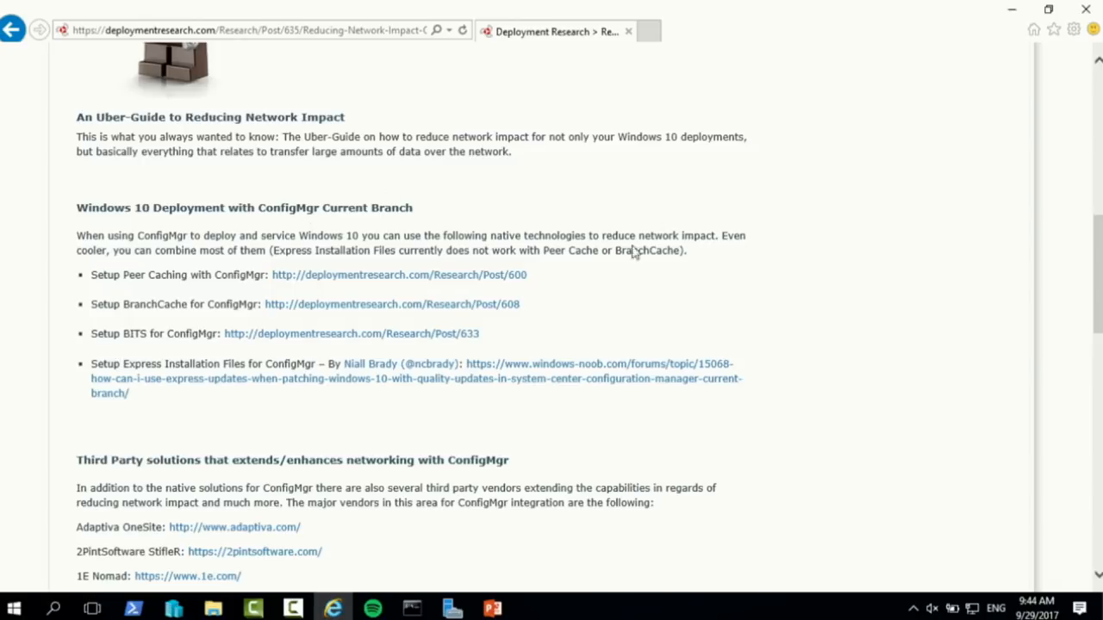
pyautogui.scroll(-1, 407, 318)
pyautogui.scroll(-2, 504, 346)
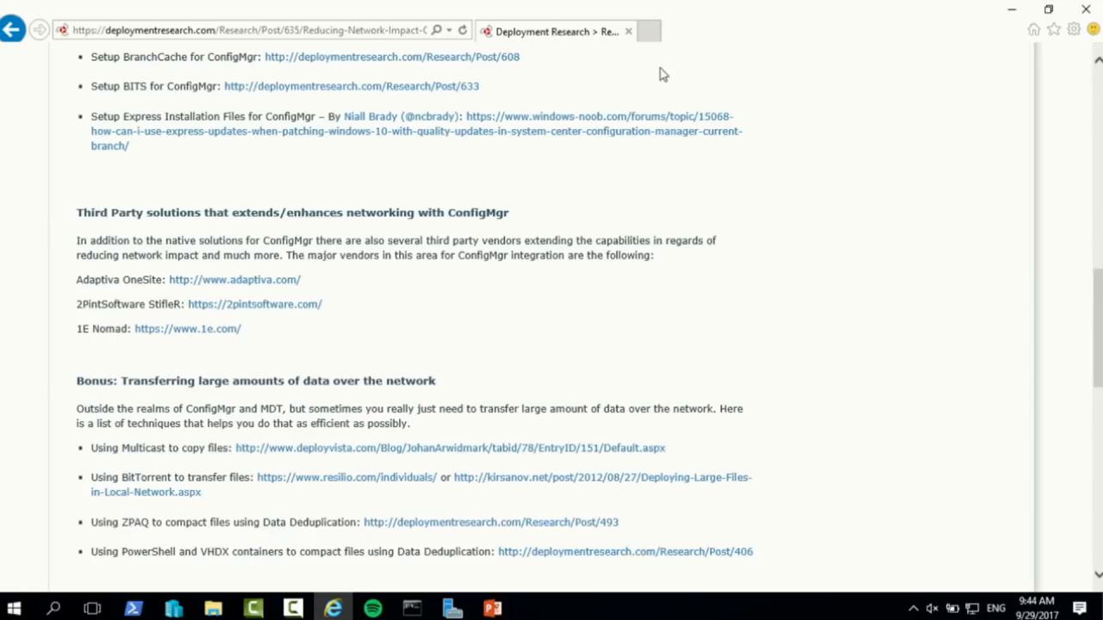
pyautogui.click(651, 32)
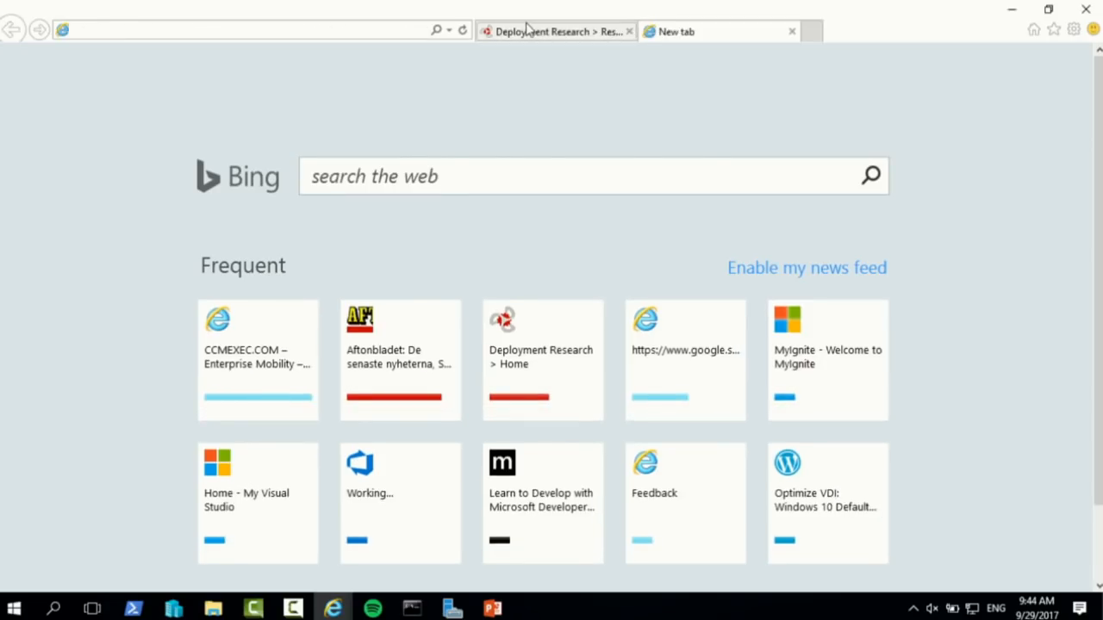
pyautogui.click(524, 31)
pyautogui.scroll(4, 418, 216)
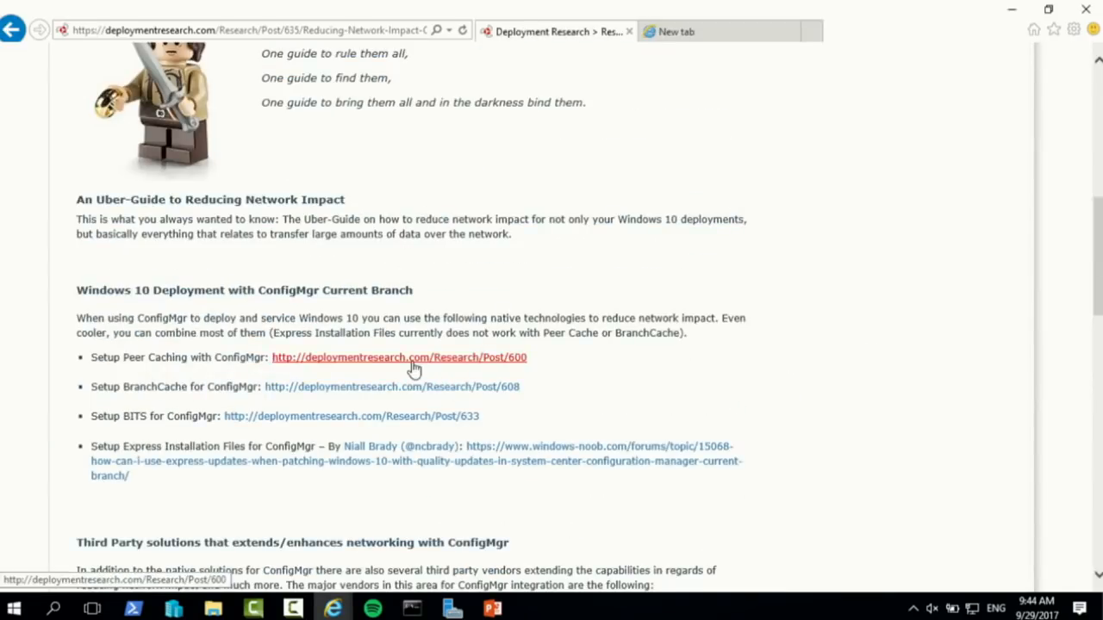
# Open the Peer Caching setup post from the article's links
pyautogui.click(411, 358)
pyautogui.scroll(-5, 612, 393)
pyautogui.scroll(-8, 655, 384)
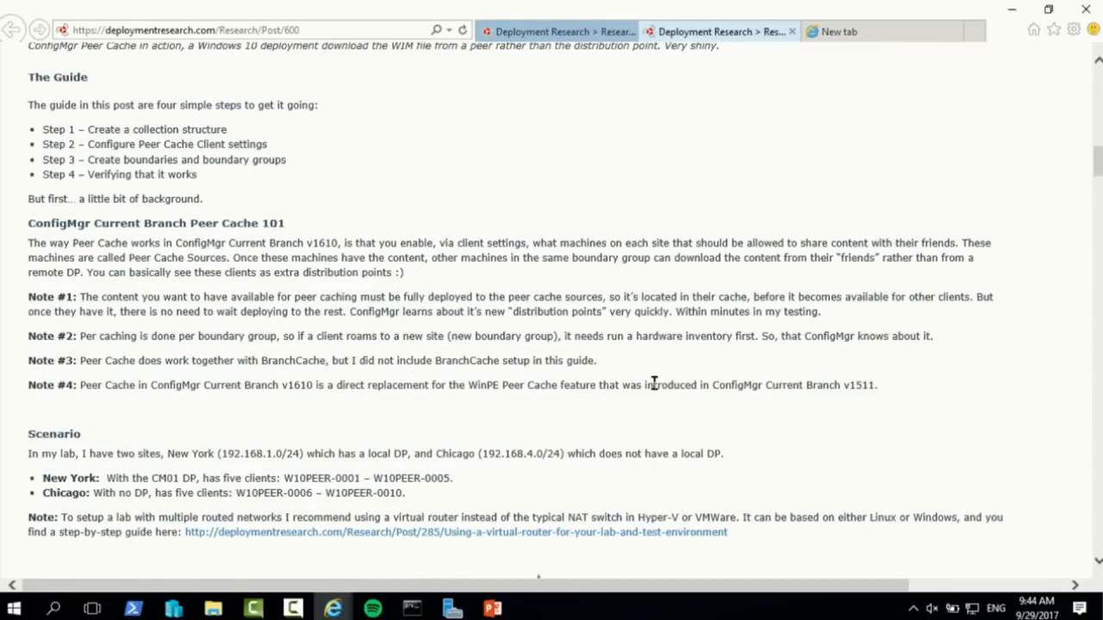
# Open the virtual-router lab guide in its own tab, then bring Hyper-V Manager forward
pyautogui.rightClick(617, 533)
pyautogui.click(699, 205)
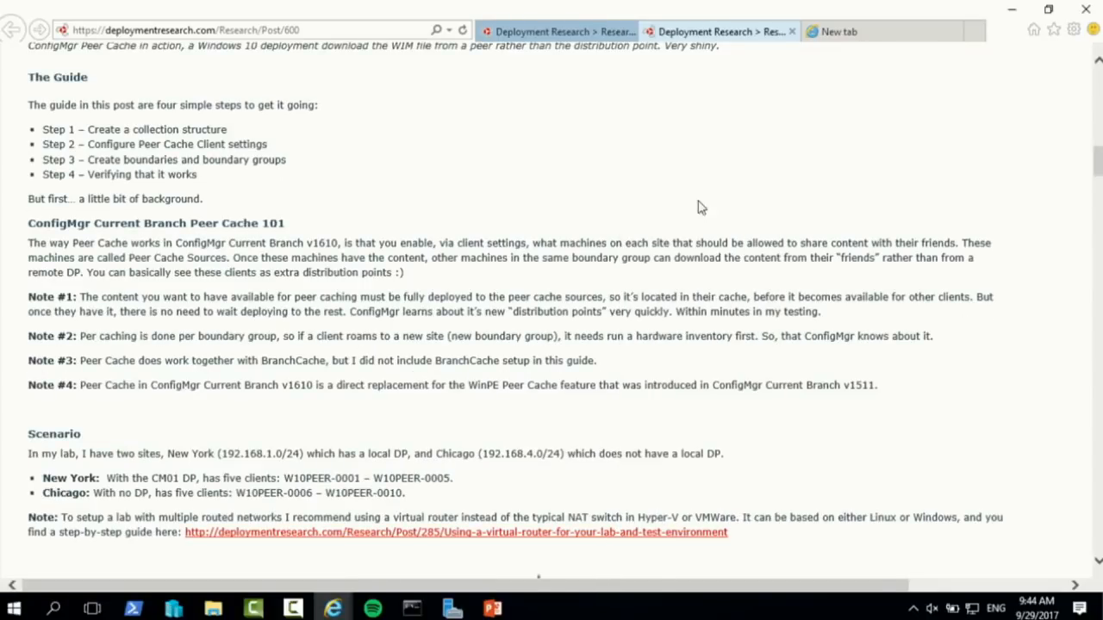
pyautogui.click(815, 32)
pyautogui.scroll(-8, 596, 197)
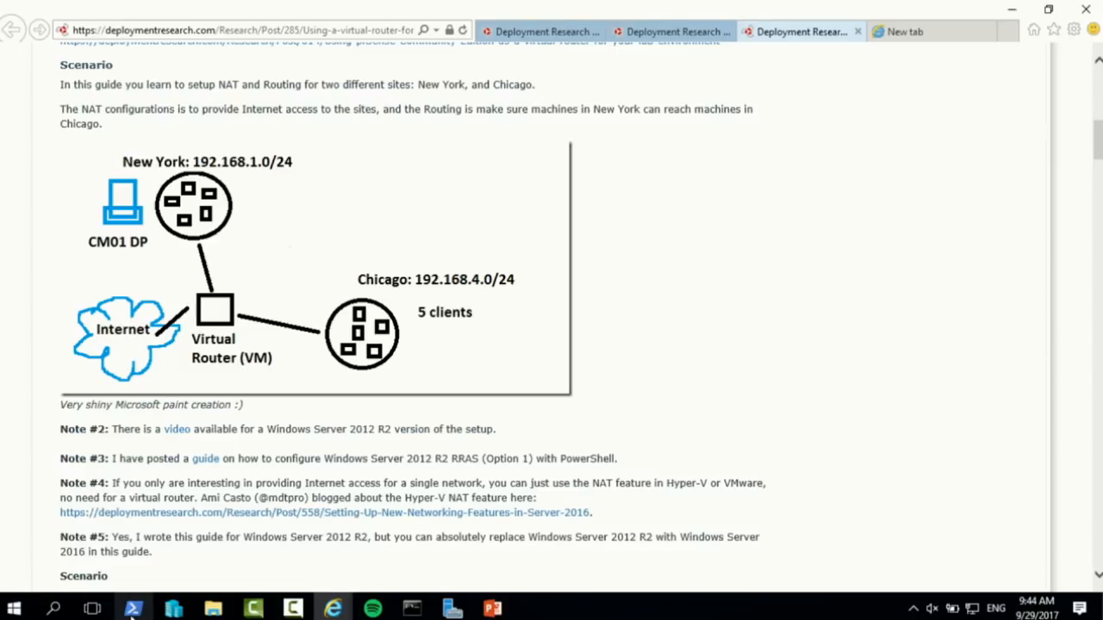
pyautogui.click(171, 610)
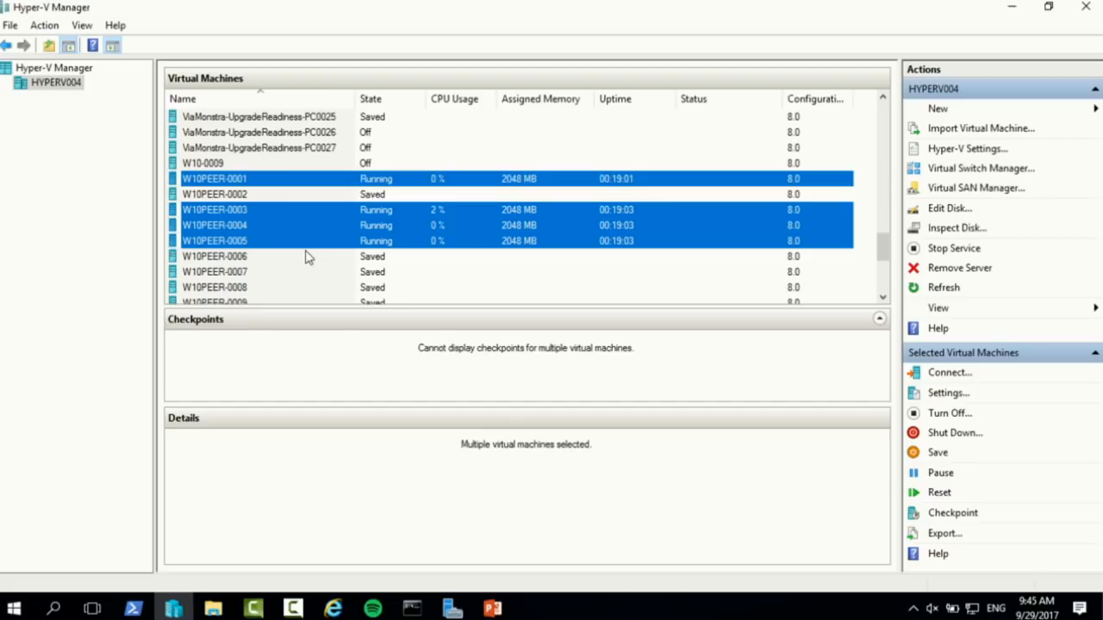
# Switch back to Internet Explorer and open File Explorer on This PC with Win+E
pyautogui.hotkey('alt', 'Tab')
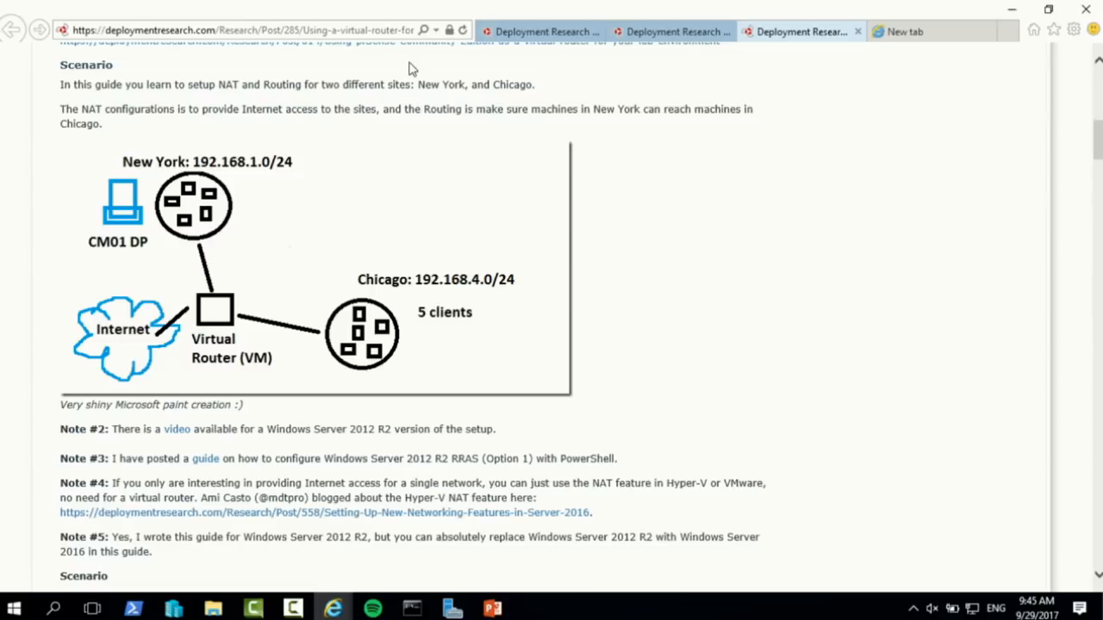
pyautogui.press('super+e')
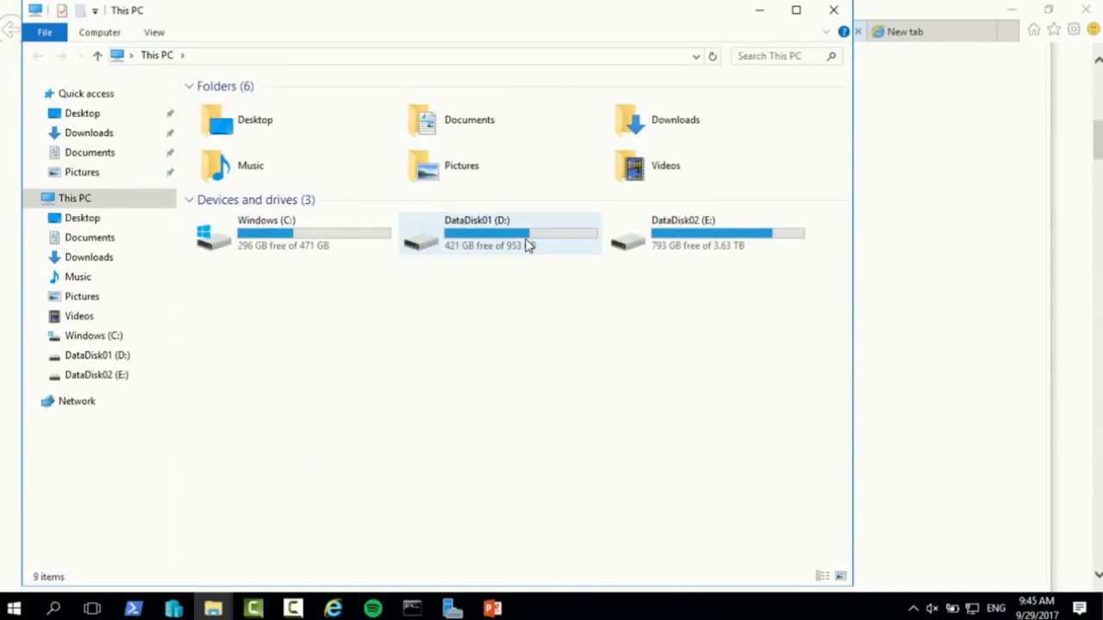
# Use ZoomIt to mark DataDisk01 (D:) with an 'NVMe' label and arrow, then return to Hyper-V Manager
pyautogui.moveTo(529, 246)
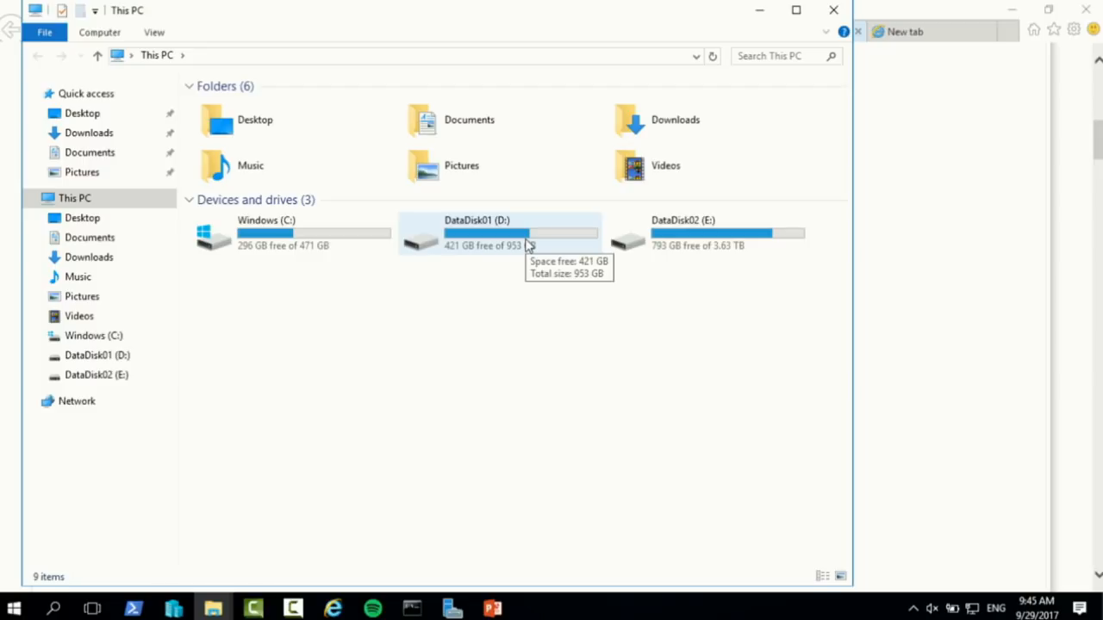
pyautogui.hotkey('ctrl', '2')
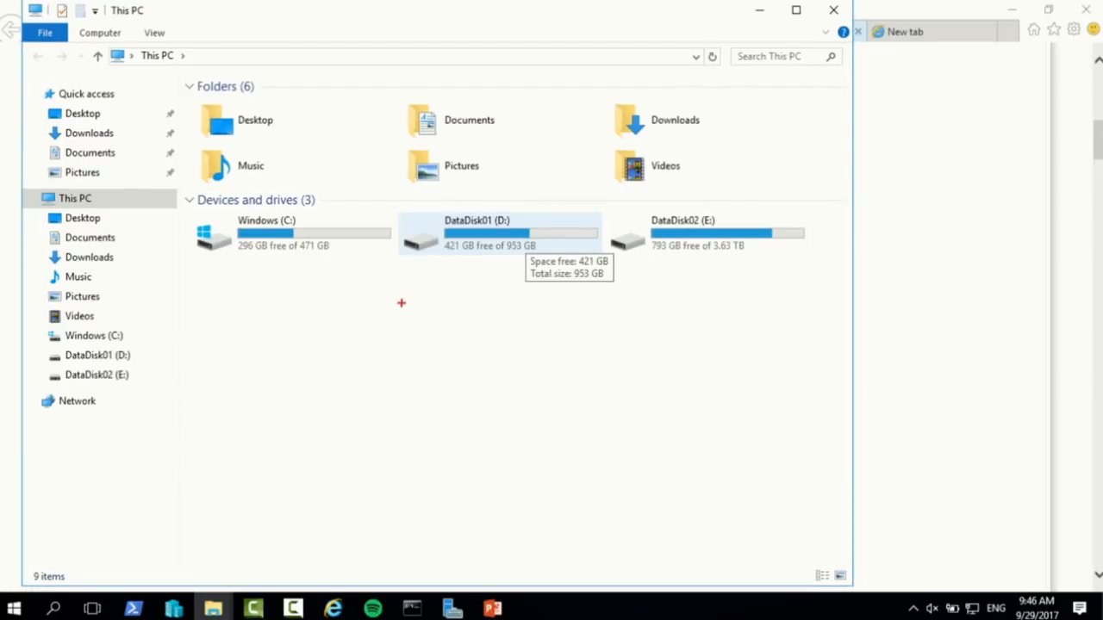
pyautogui.write('tN')
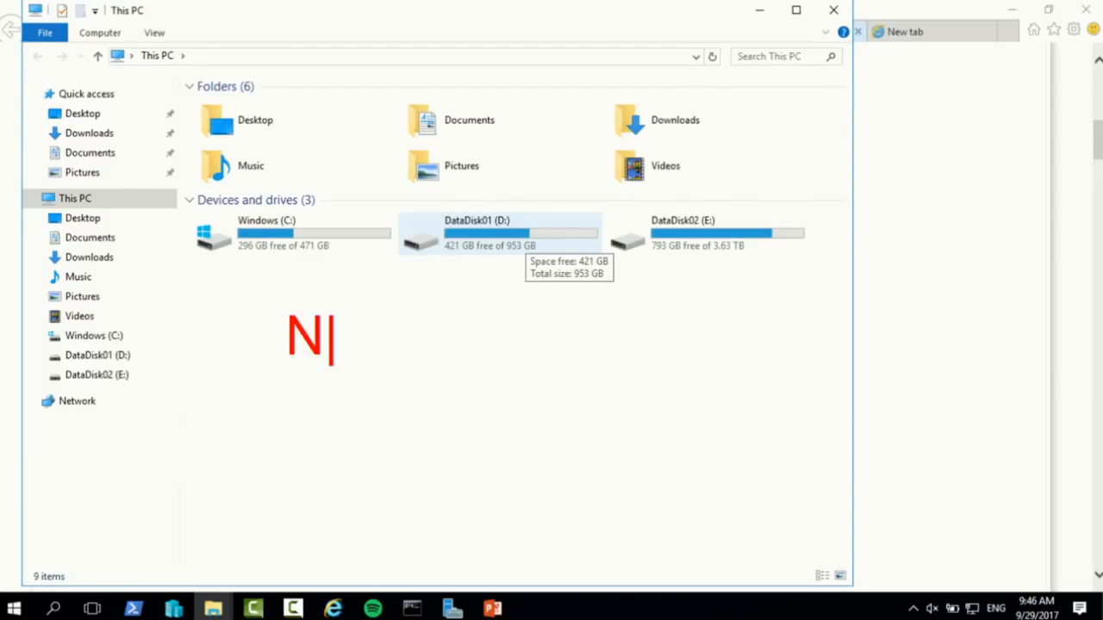
pyautogui.write('VMe')
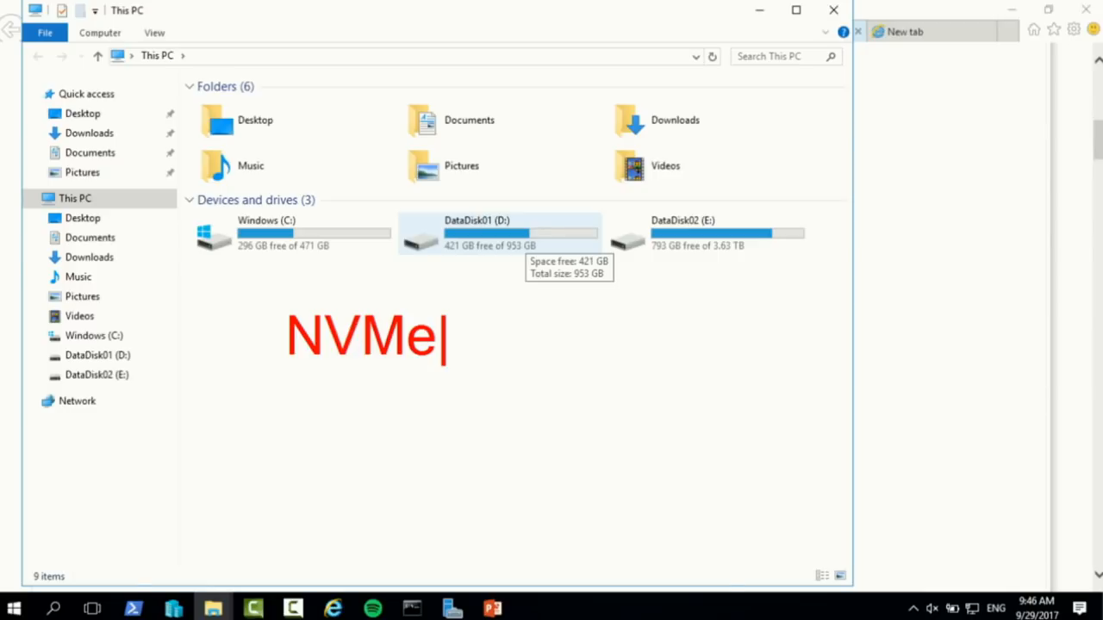
pyautogui.press('Escape')
pyautogui.moveTo(505, 276); pyautogui.dragTo(504, 384)
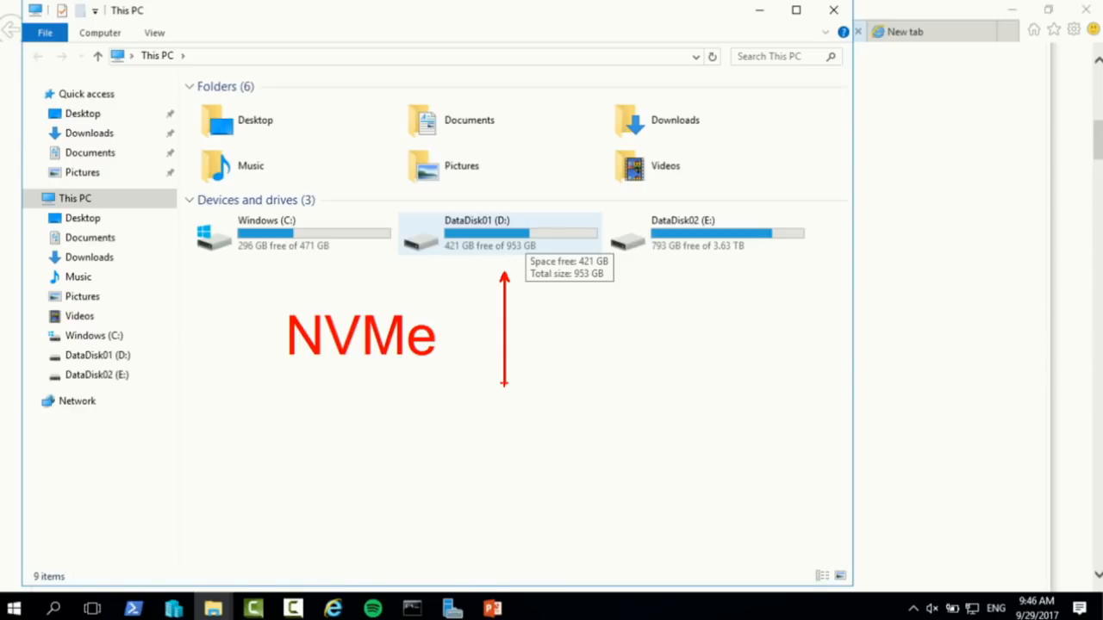
pyautogui.press('Escape')
pyautogui.hotkey('alt', 'Tab')
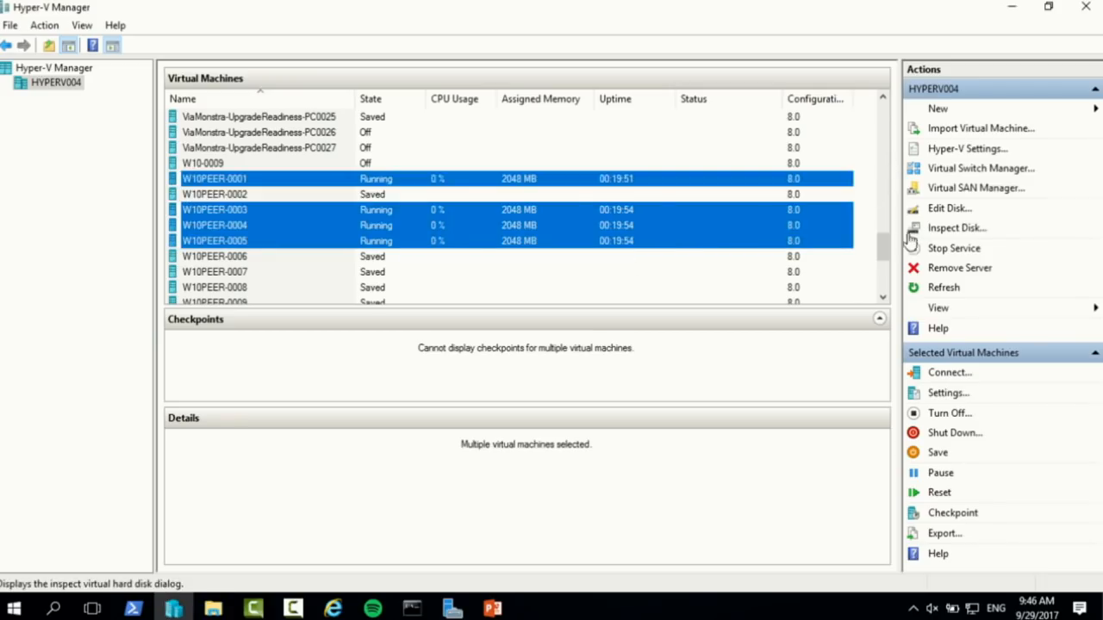
# Bring the This PC window back and open the DataDisk01 (D:) drive
pyautogui.moveTo(886, 246); pyautogui.dragTo(861, 239)
pyautogui.hotkey('alt', 'Tab')
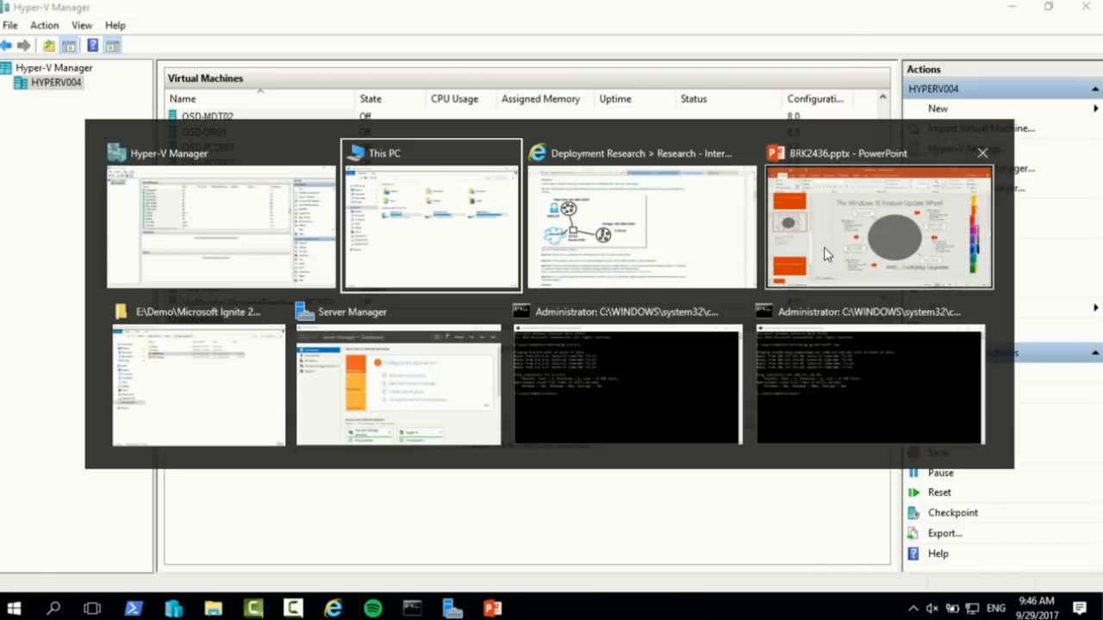
pyautogui.click(493, 249)
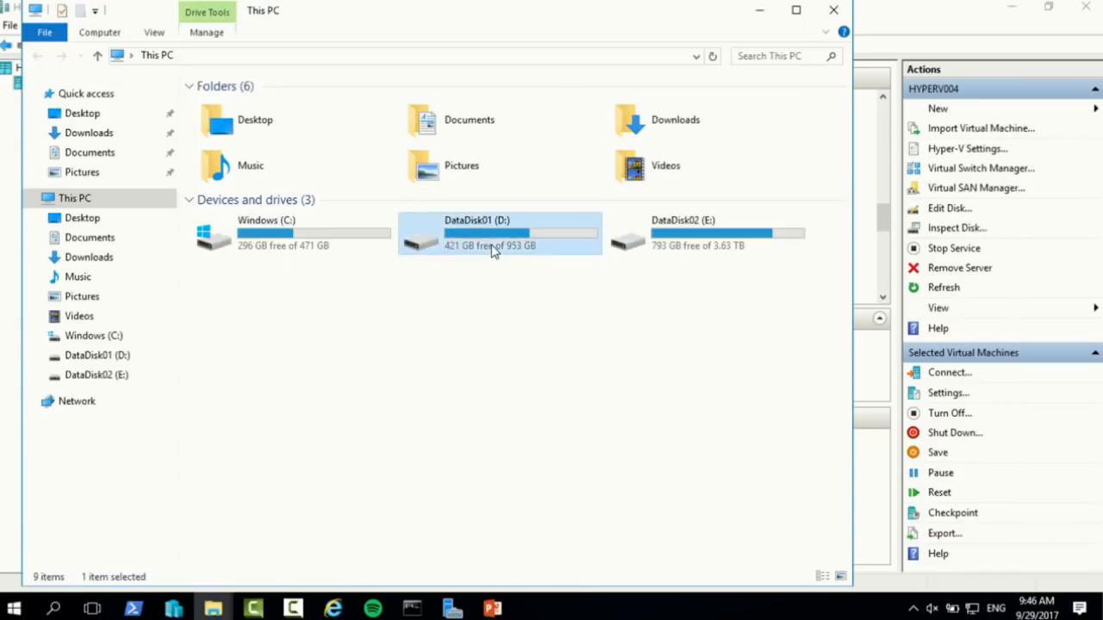
pyautogui.doubleClick(493, 249)
# Show the VMs folder properties and highlight its 1.53 TB size, then close and minimize the window
pyautogui.click(198, 145)
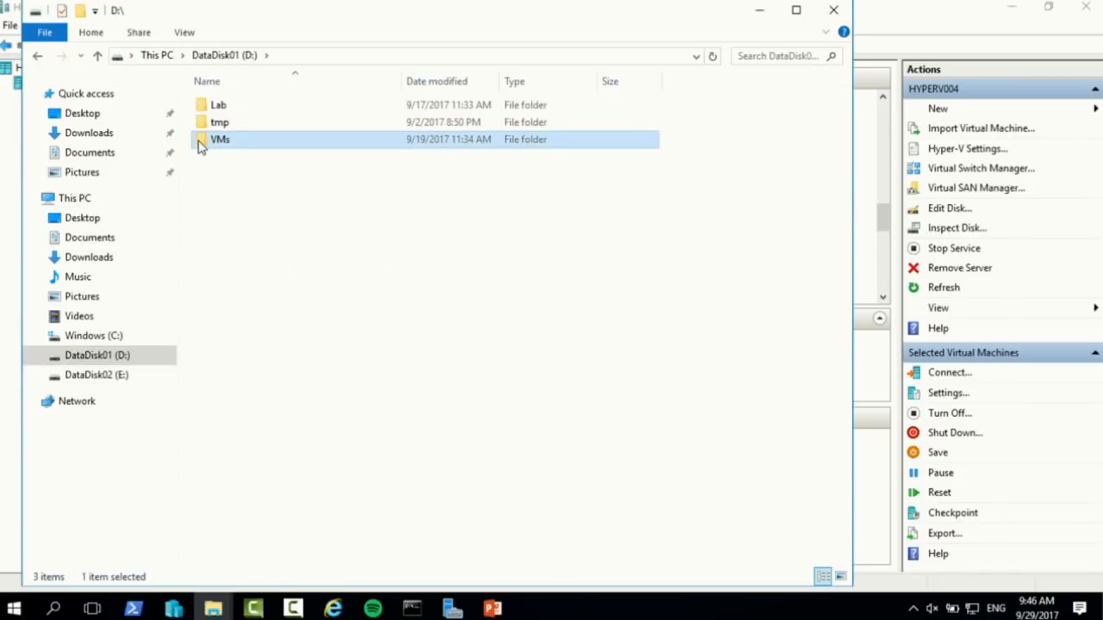
pyautogui.hotkey('alt', 'Return')
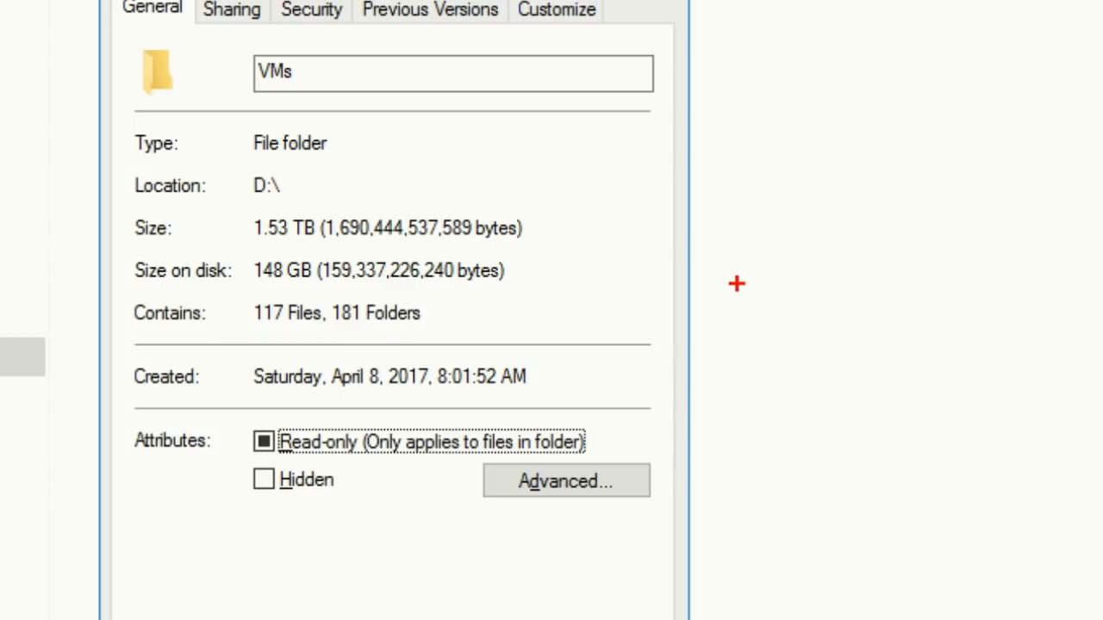
pyautogui.moveTo(541, 224); pyautogui.dragTo(714, 207)
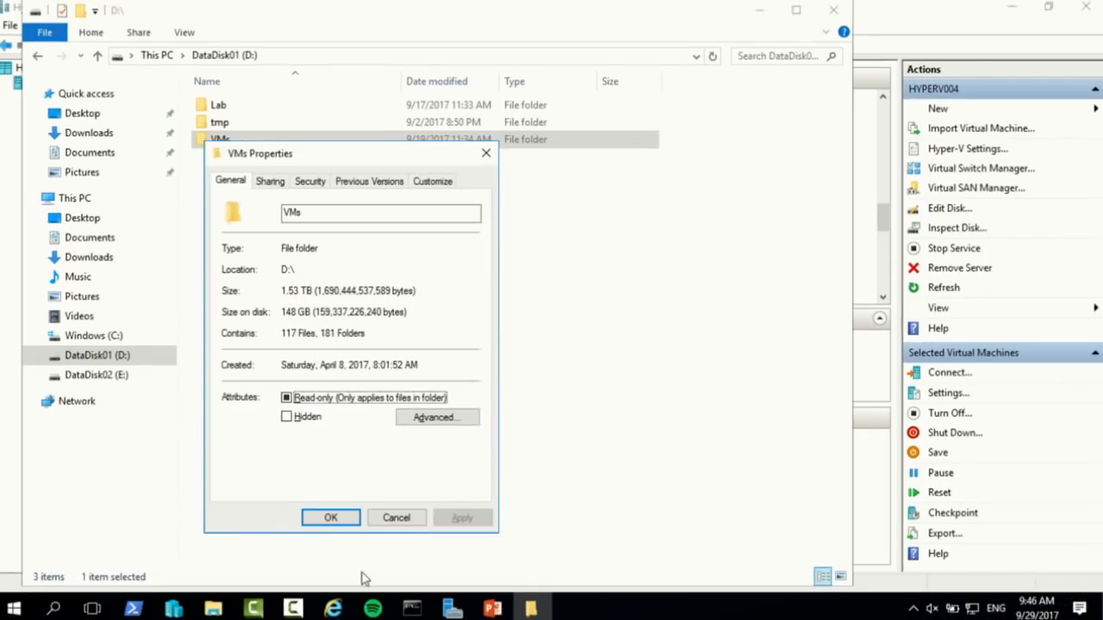
pyautogui.click(396, 518)
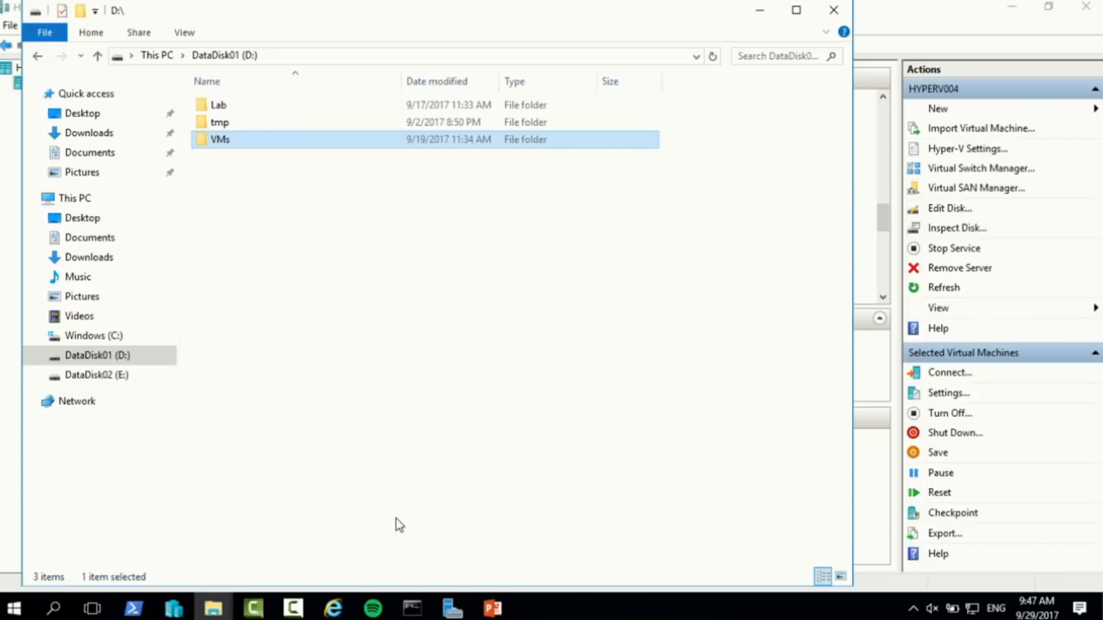
pyautogui.click(758, 16)
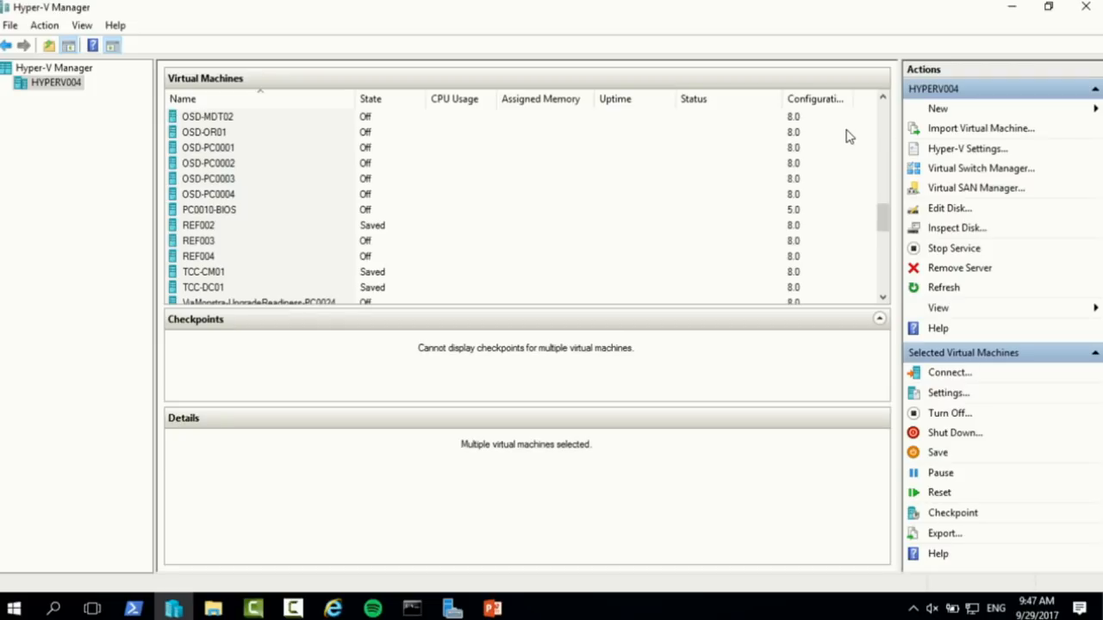
# Back in Hyper-V Manager, open a connection to the OSD-1607-CM01 virtual machine
pyautogui.hotkey('alt', 'Tab')
pyautogui.hotkey('alt', 'Tab')
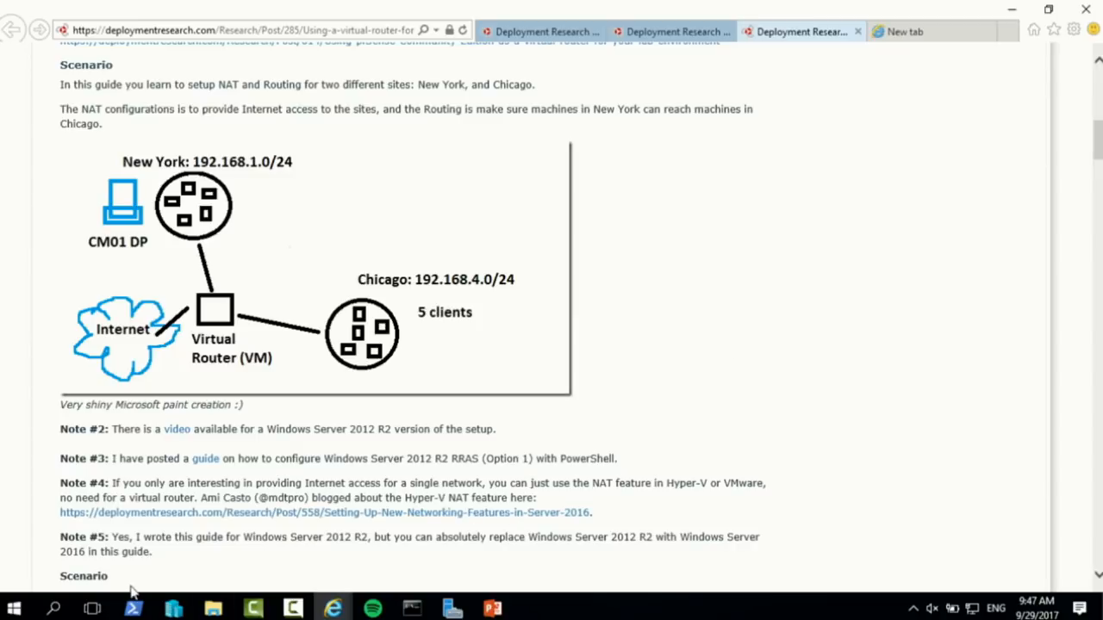
pyautogui.click(173, 609)
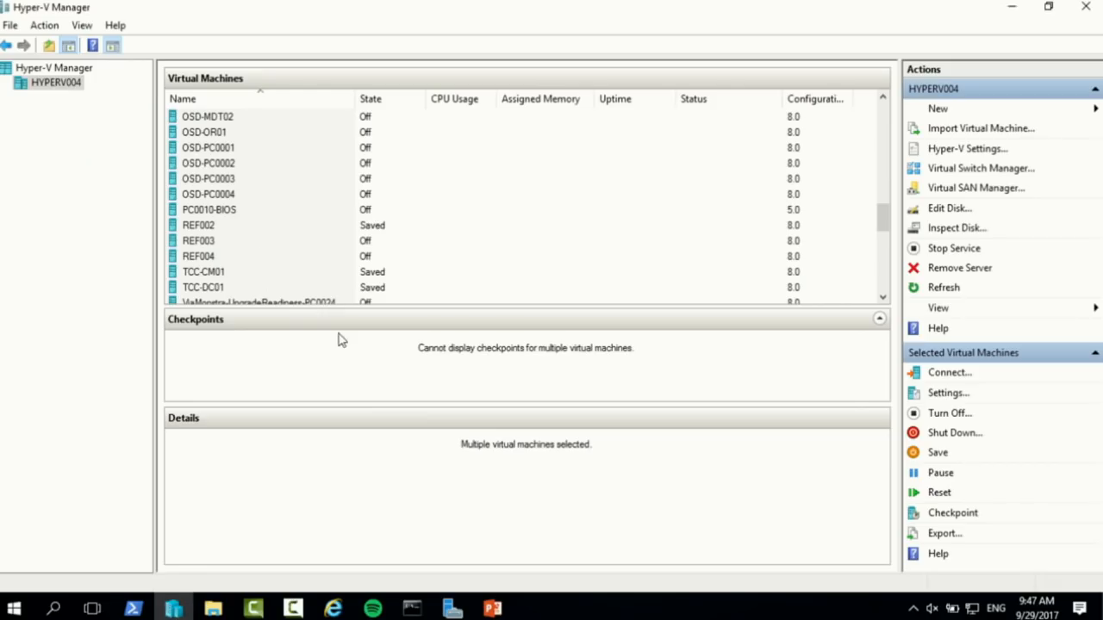
pyautogui.scroll(10, 265, 258)
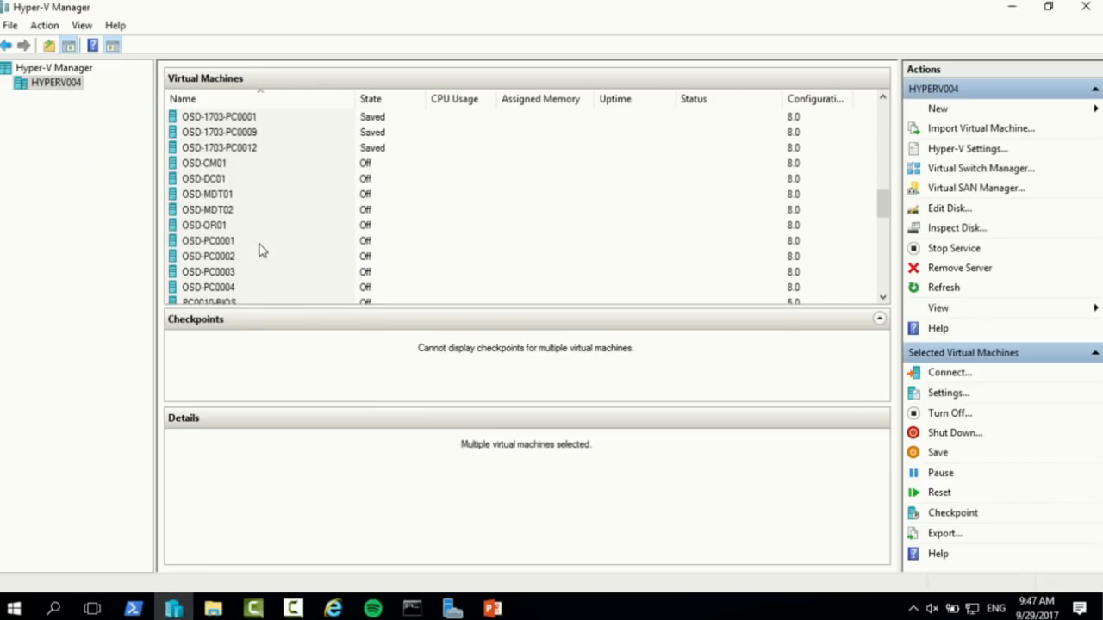
pyautogui.scroll(-1, 261, 247)
pyautogui.scroll(6, 259, 246)
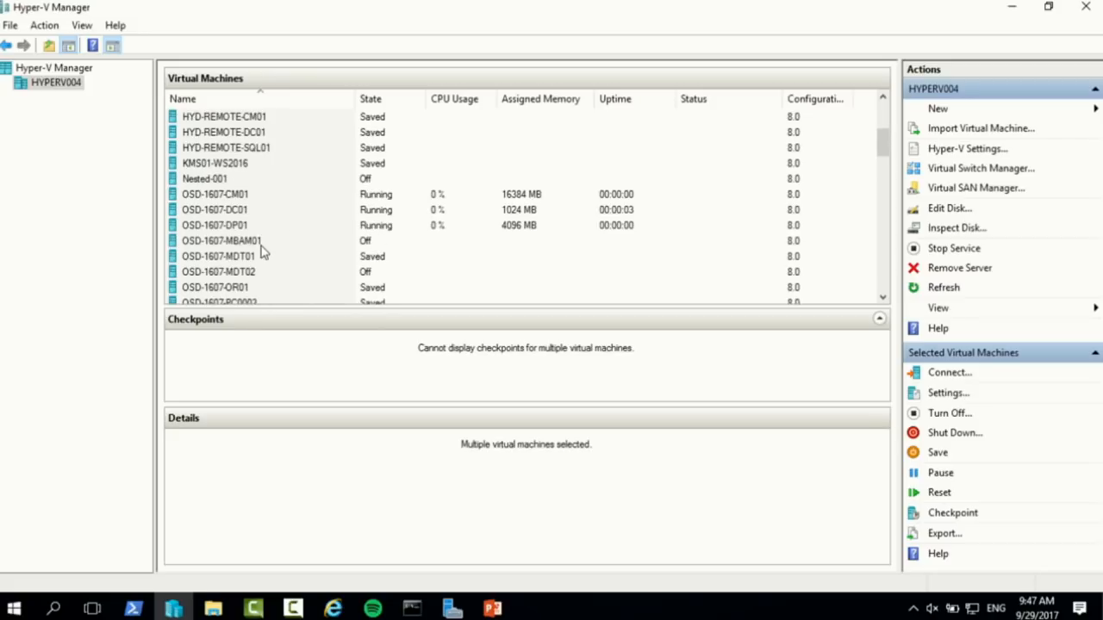
pyautogui.click(240, 198)
pyautogui.doubleClick(241, 198)
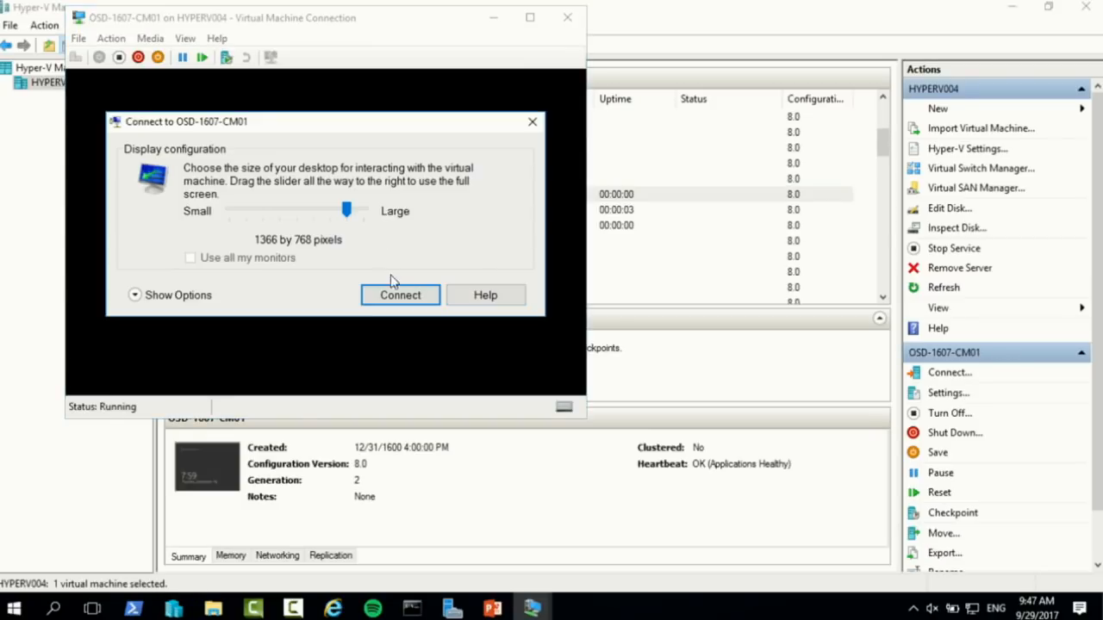
# Connect to OSD-1607-CM01 in full screen and log on as Administrator with the account password
pyautogui.moveTo(348, 211); pyautogui.dragTo(364, 211)
pyautogui.click(392, 295)
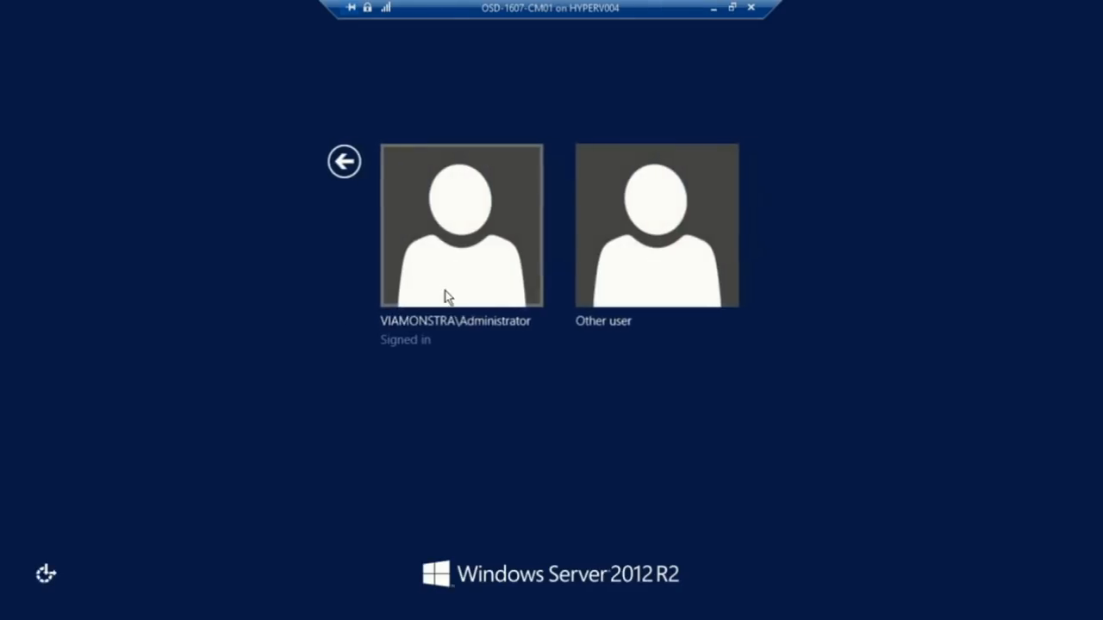
pyautogui.click(447, 296)
pyautogui.write('P@ssw0rd')
pyautogui.press('Return')
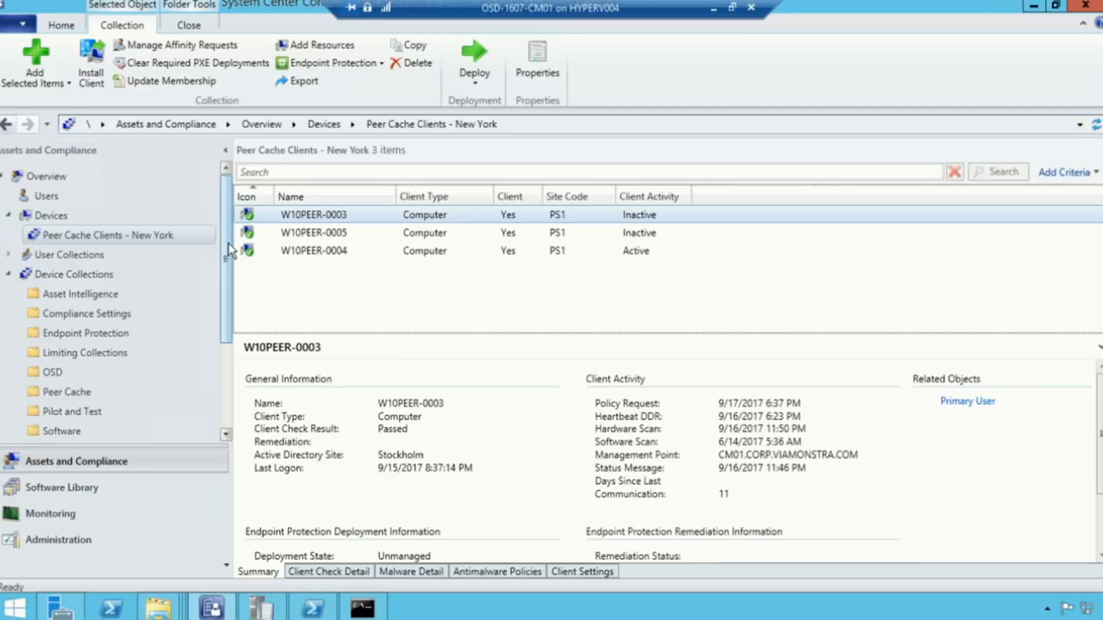
# Open the Client Data Sources dashboard under Monitoring > Distribution Status
pyautogui.scroll(-3, 229, 274)
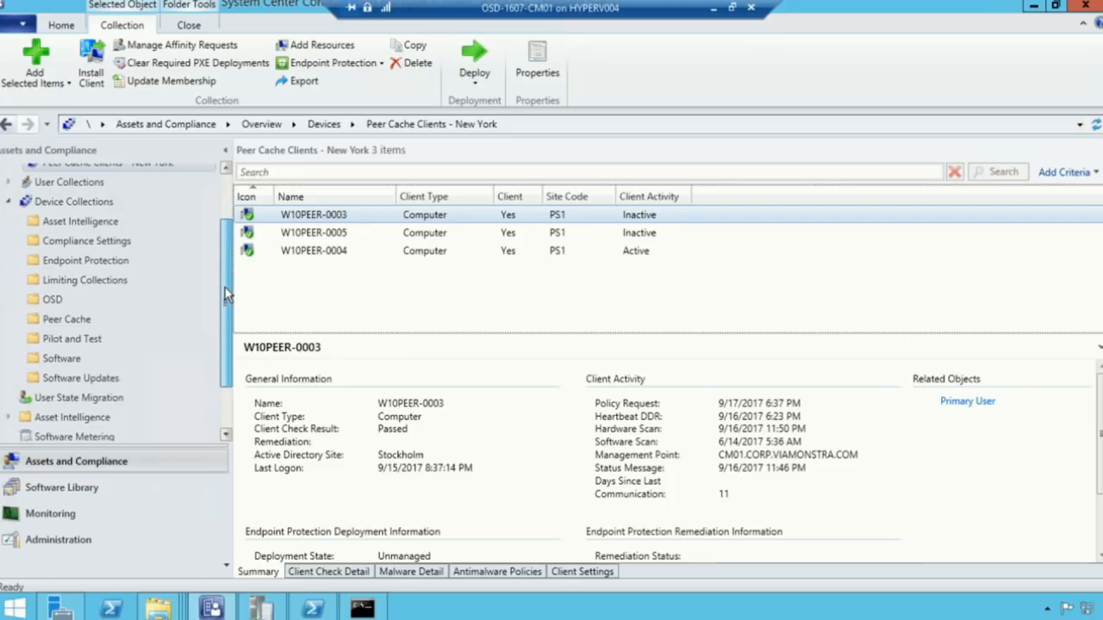
pyautogui.click(23, 515)
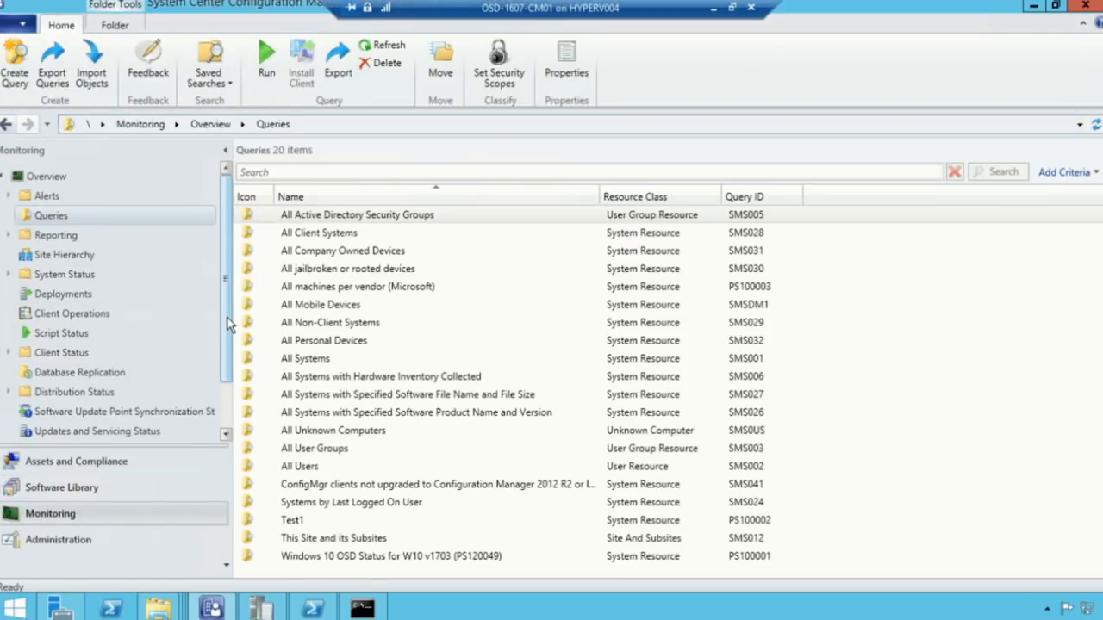
pyautogui.scroll(-1, 234, 360)
pyautogui.scroll(-1, 233, 360)
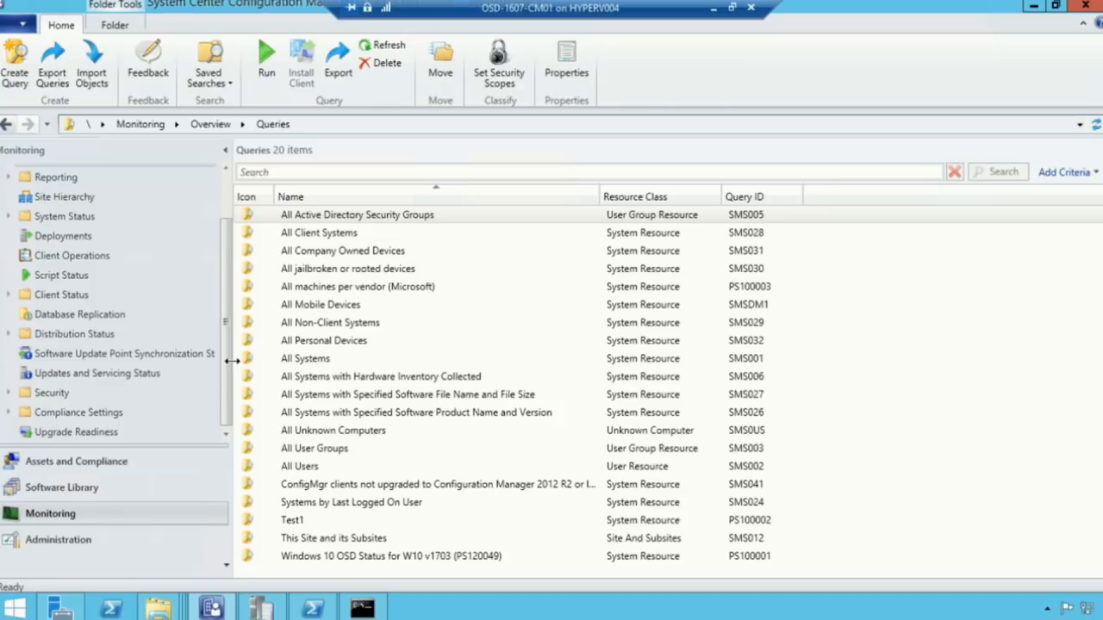
pyautogui.click(8, 334)
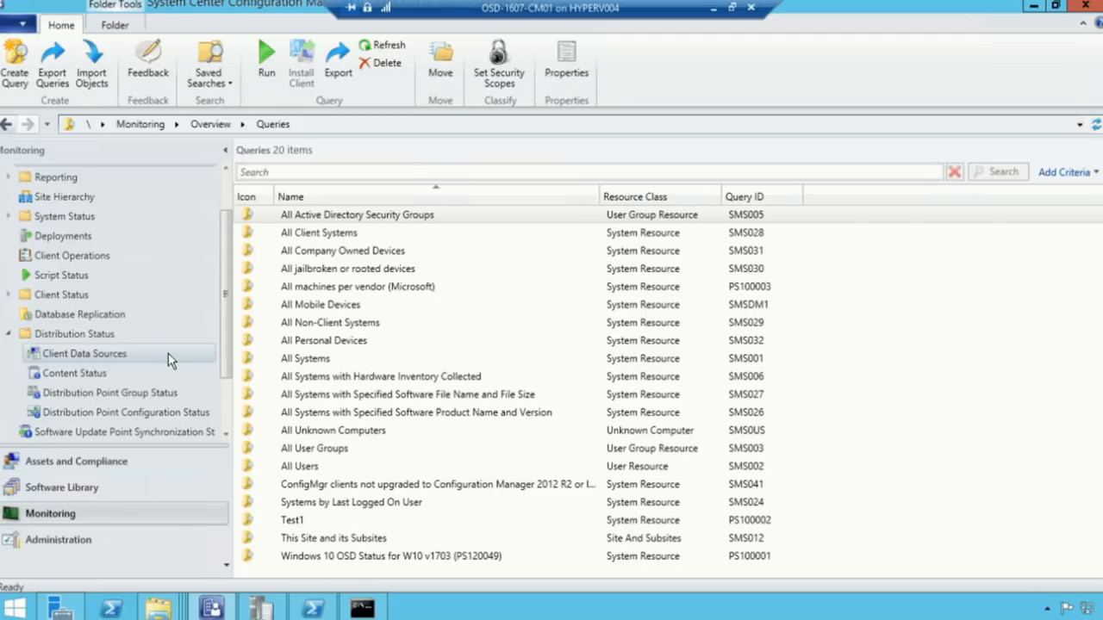
pyautogui.click(173, 350)
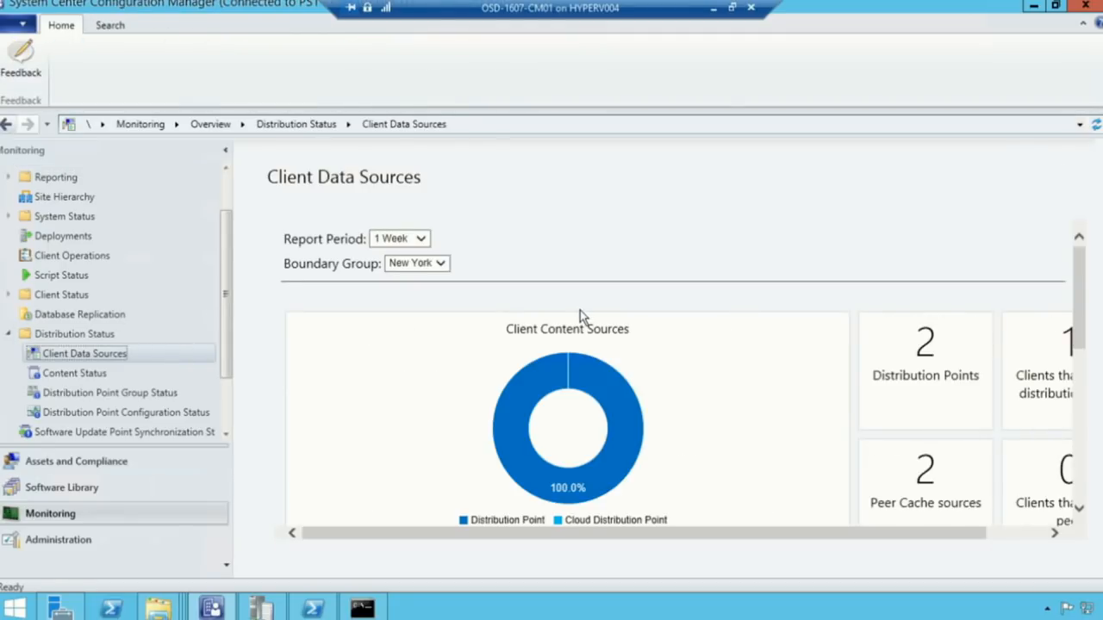
# Filter the Client Data Sources dashboard to a 1 Month report period and the Chicago boundary group
pyautogui.moveTo(1077, 295); pyautogui.dragTo(1093, 373)
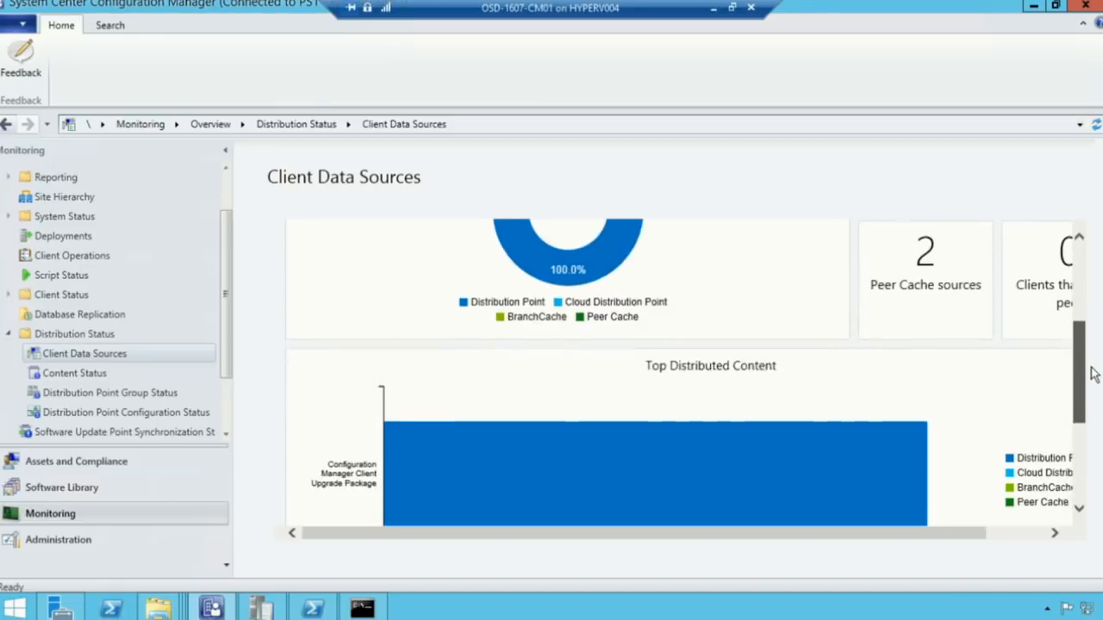
pyautogui.click(422, 239)
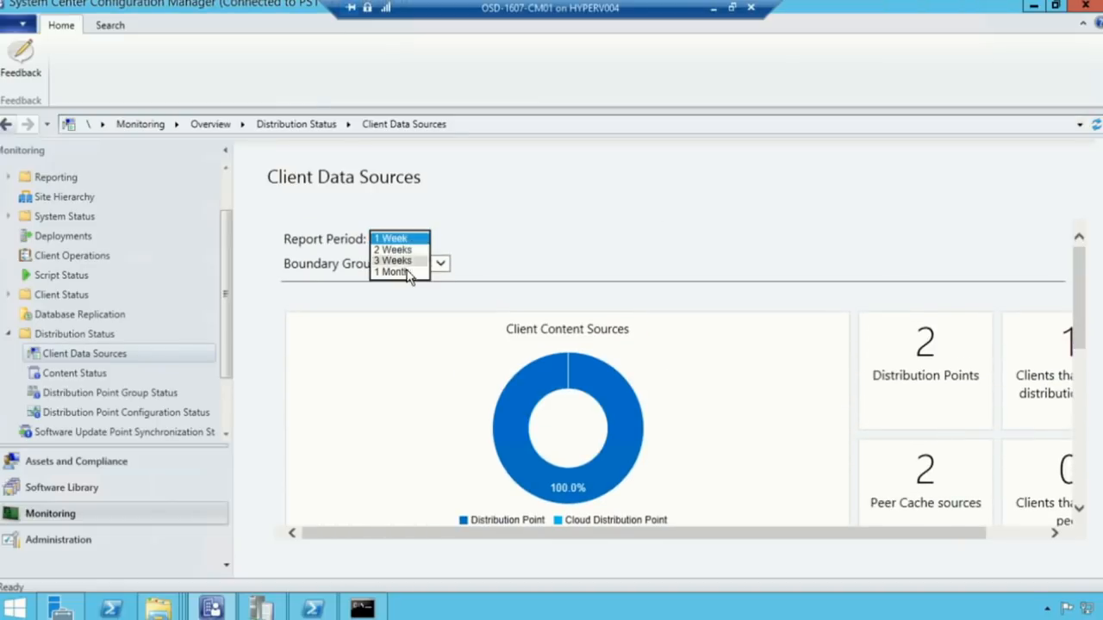
pyautogui.click(405, 271)
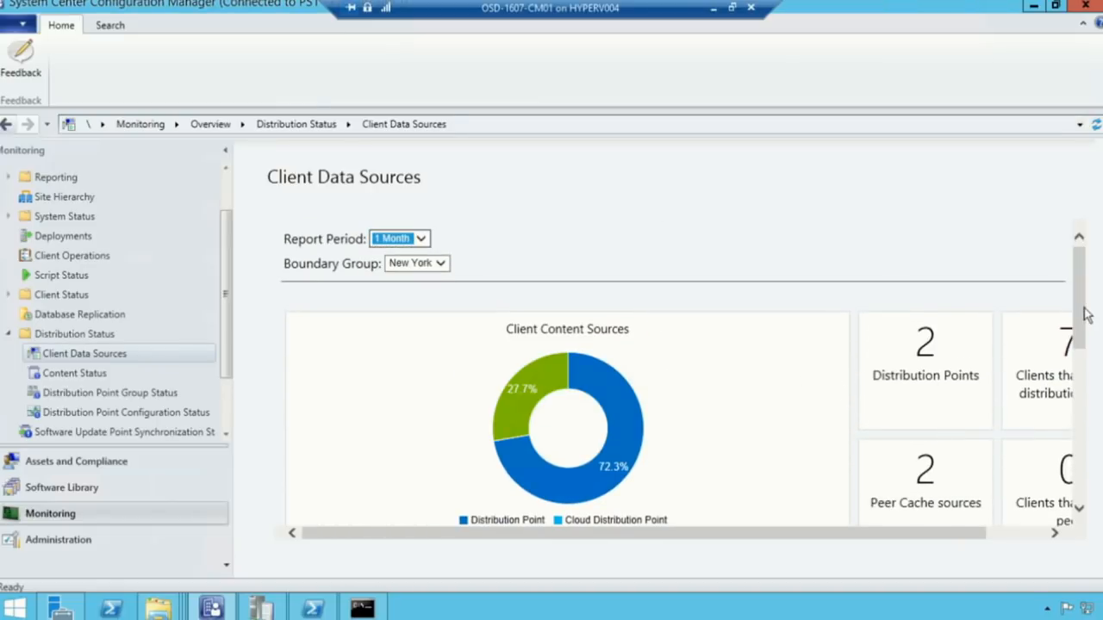
pyautogui.moveTo(1086, 314); pyautogui.dragTo(1088, 343)
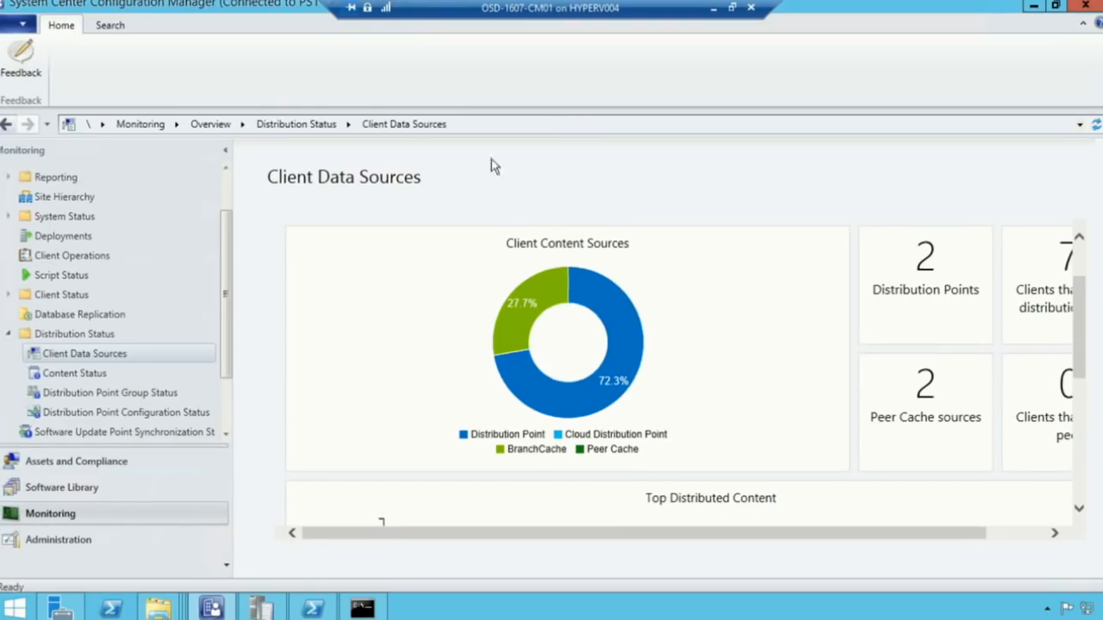
pyautogui.scroll(2, 1084, 341)
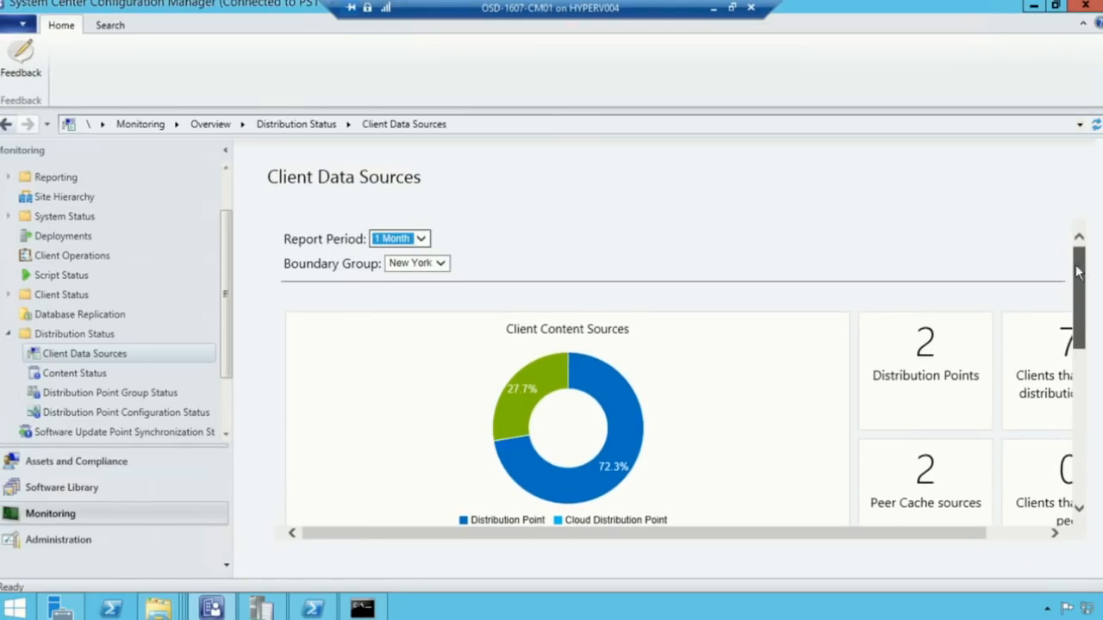
pyautogui.click(431, 265)
pyautogui.click(407, 276)
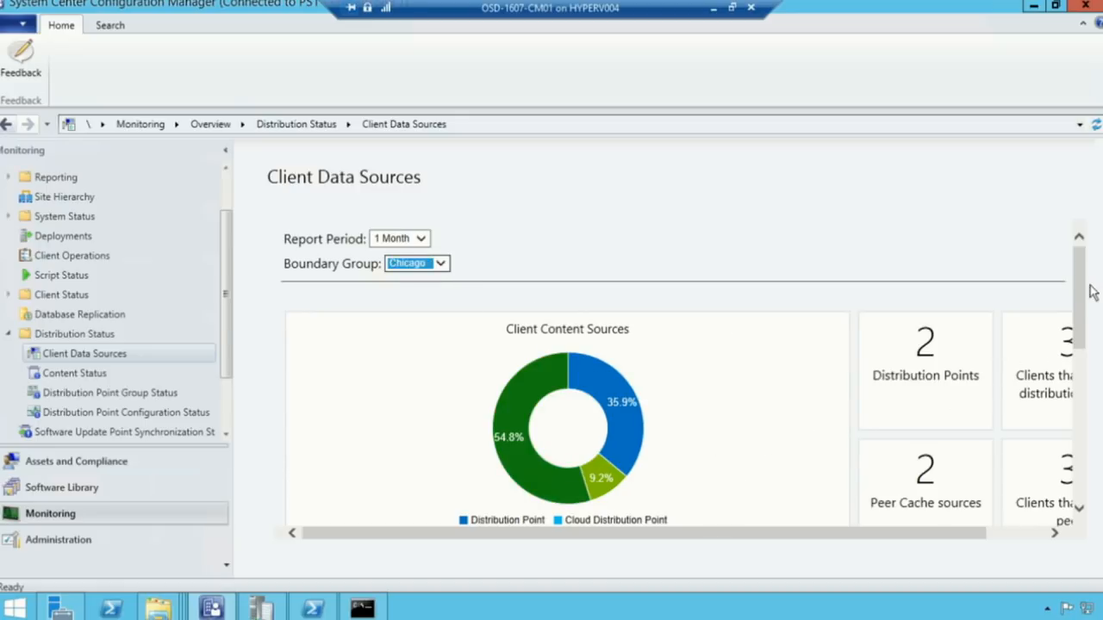
pyautogui.moveTo(1078, 303); pyautogui.dragTo(1077, 313)
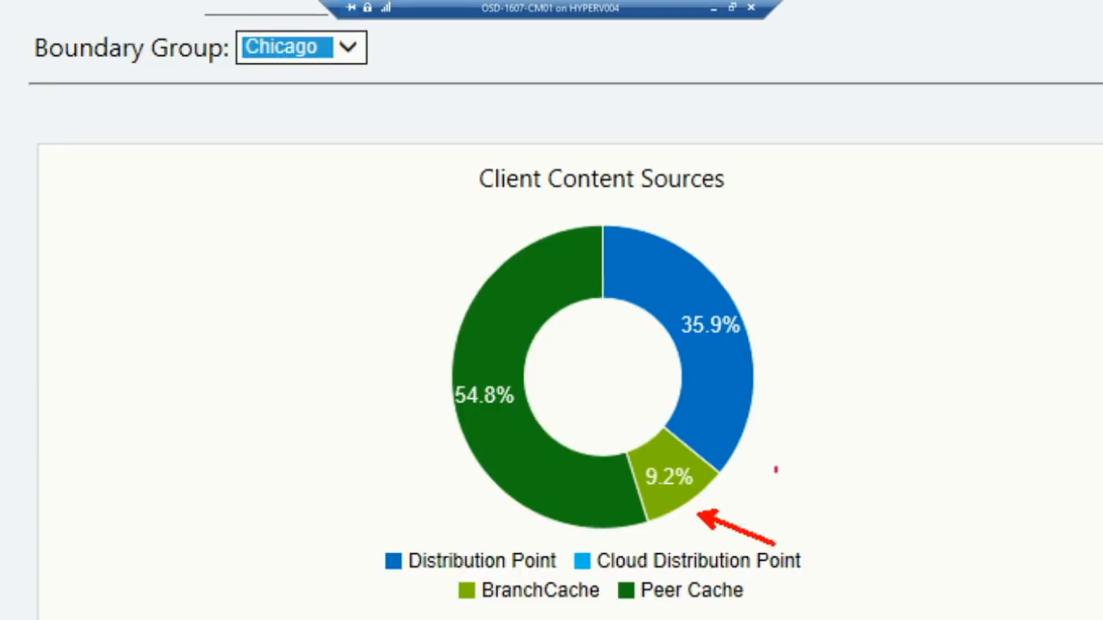
pyautogui.moveTo(783, 354); pyautogui.dragTo(920, 341)
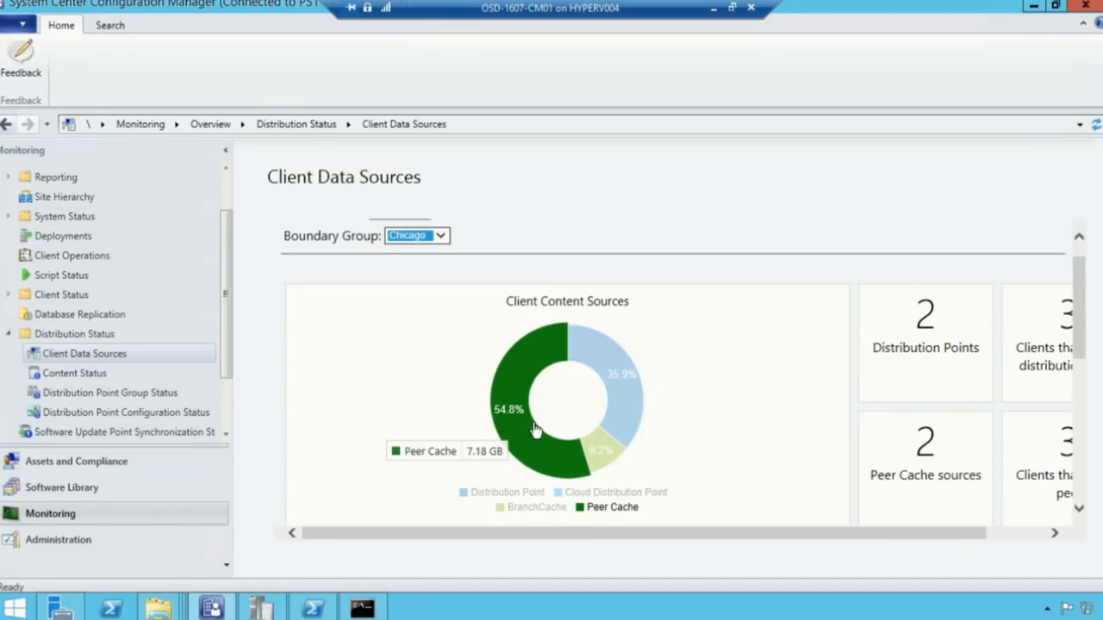
# Minimize the VM window and present PowerPoint slide 6, The Windows 10 Feature Update Wheel, full screen
pyautogui.click(717, 7)
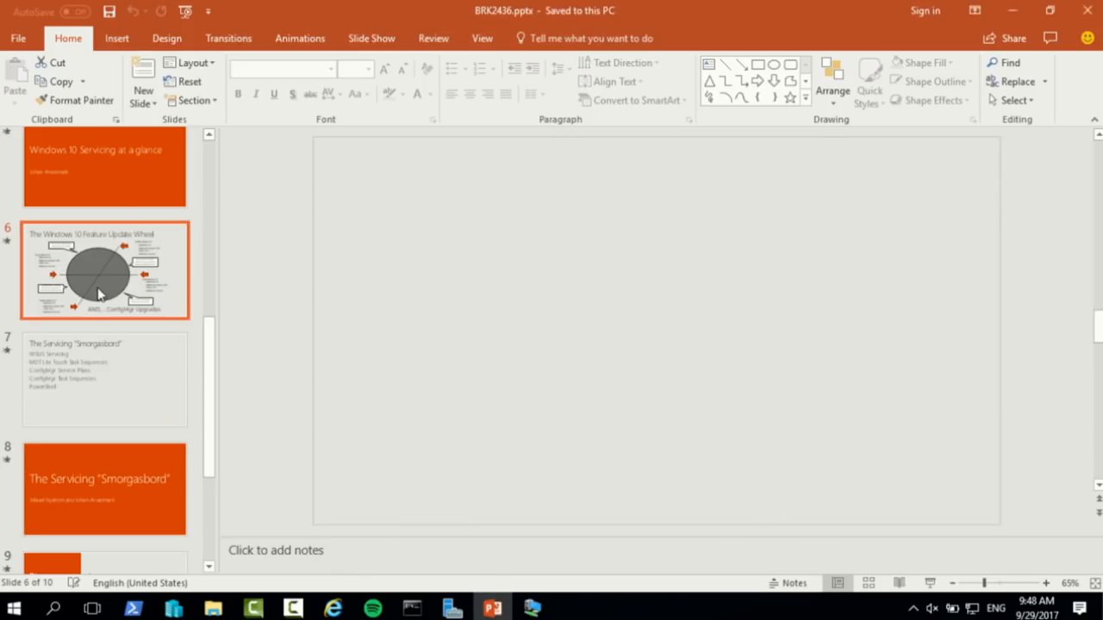
pyautogui.click(129, 270)
pyautogui.hotkey('shift', 'F5')
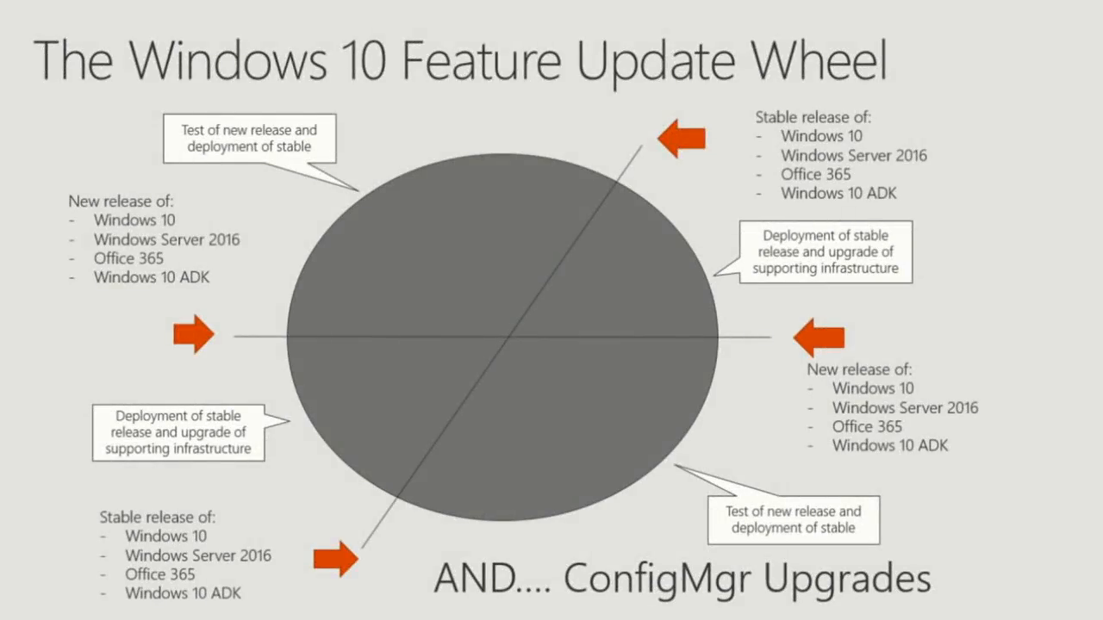
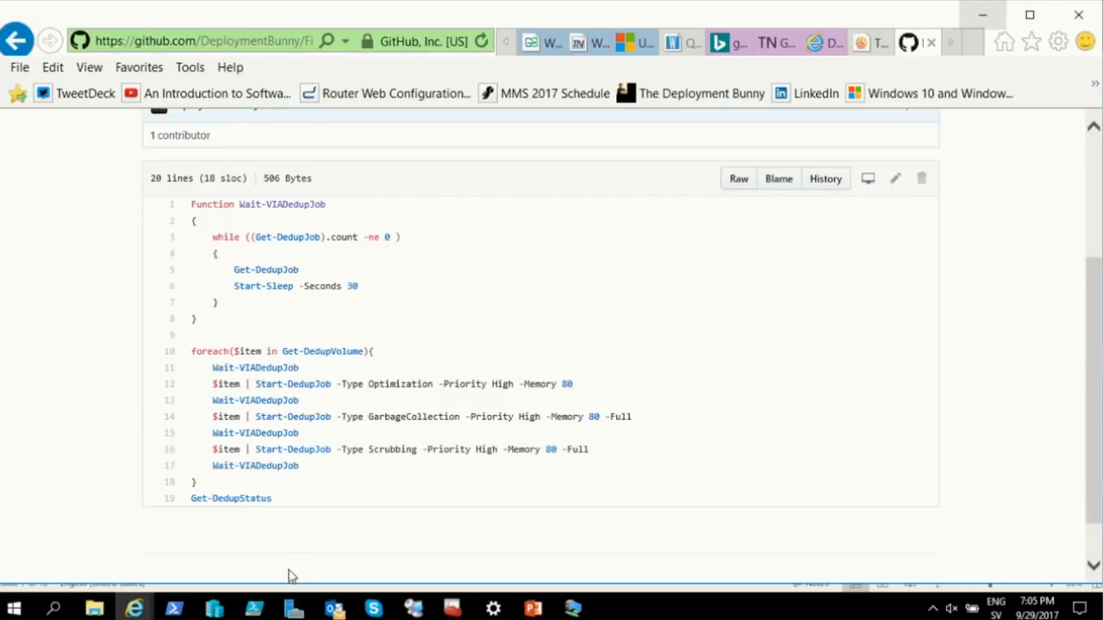
# Close Outlook, minimize Internet Explorer and PowerPoint, and switch to the WSUS01 RDCMan session
pyautogui.rightClick(339, 610)
pyautogui.click(321, 569)
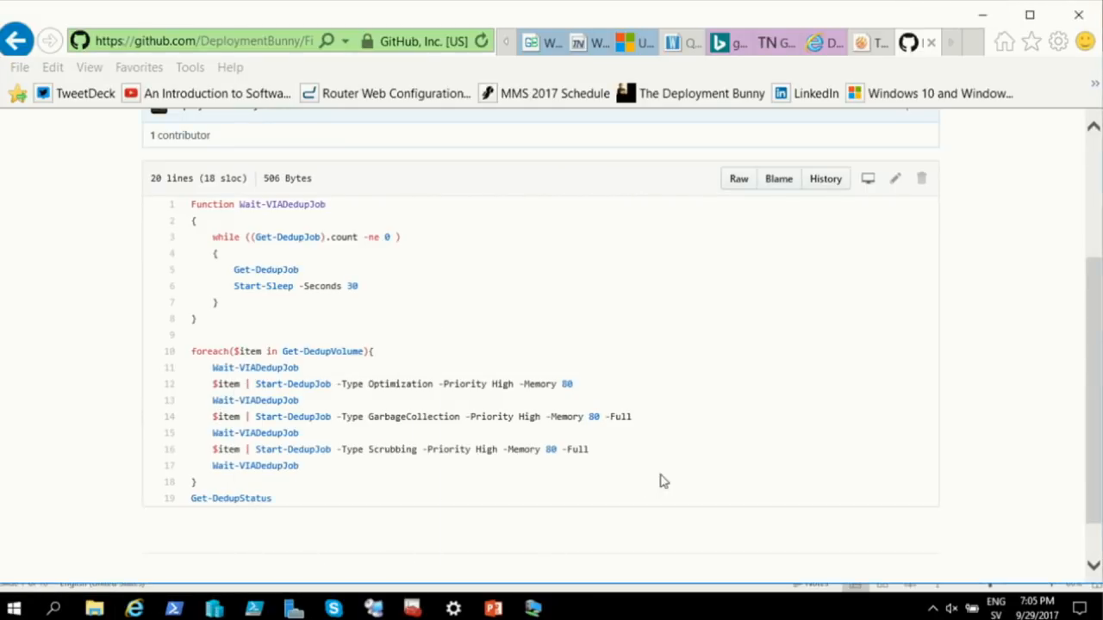
pyautogui.click(982, 13)
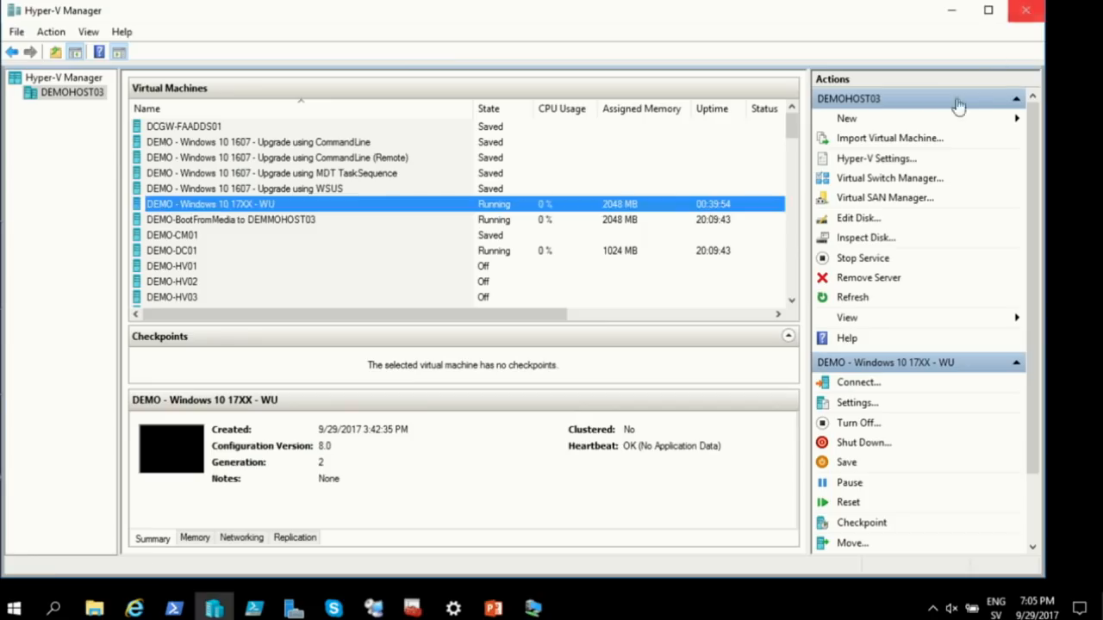
pyautogui.click(1013, 10)
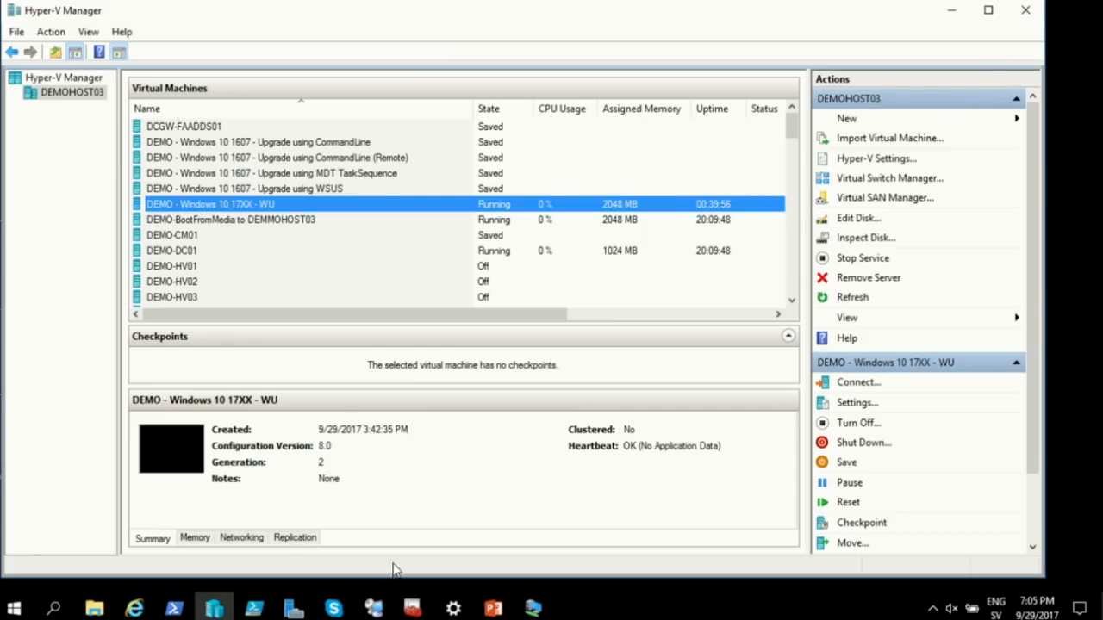
pyautogui.moveTo(373, 608)
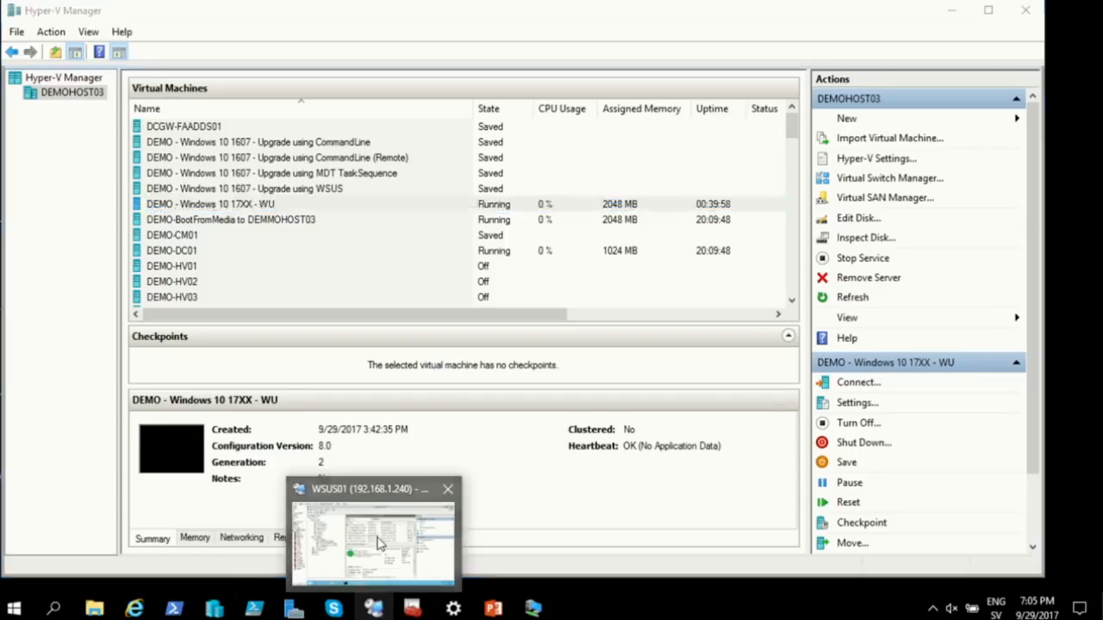
pyautogui.click(371, 539)
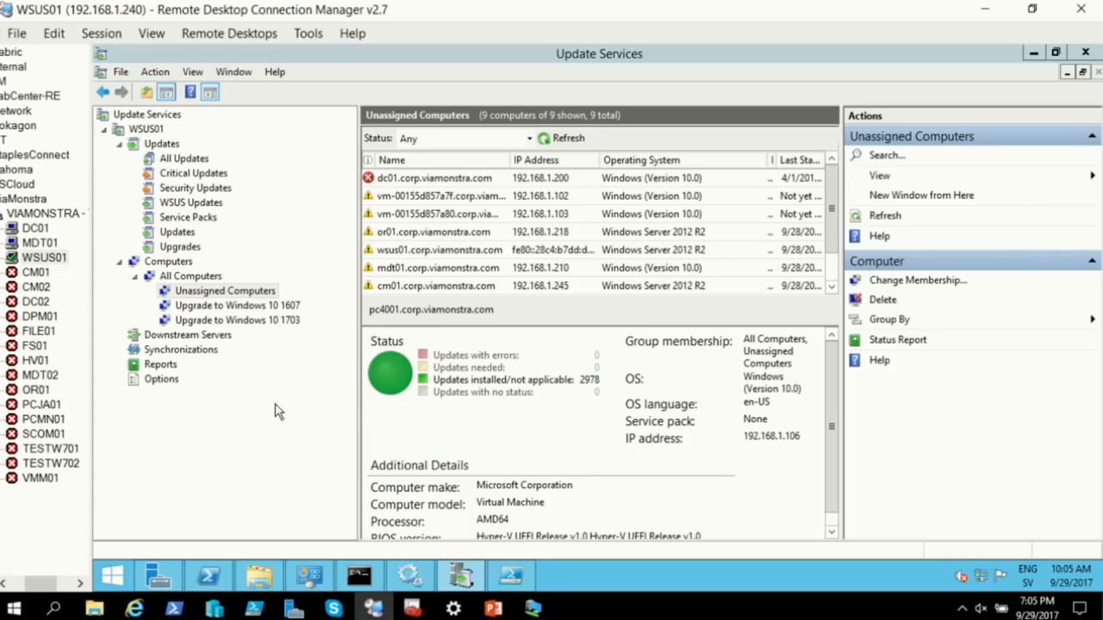
# Narrow the WSUS console tree pane to widen the results, then show Updates > All Updates
pyautogui.moveTo(91, 482); pyautogui.dragTo(88, 484)
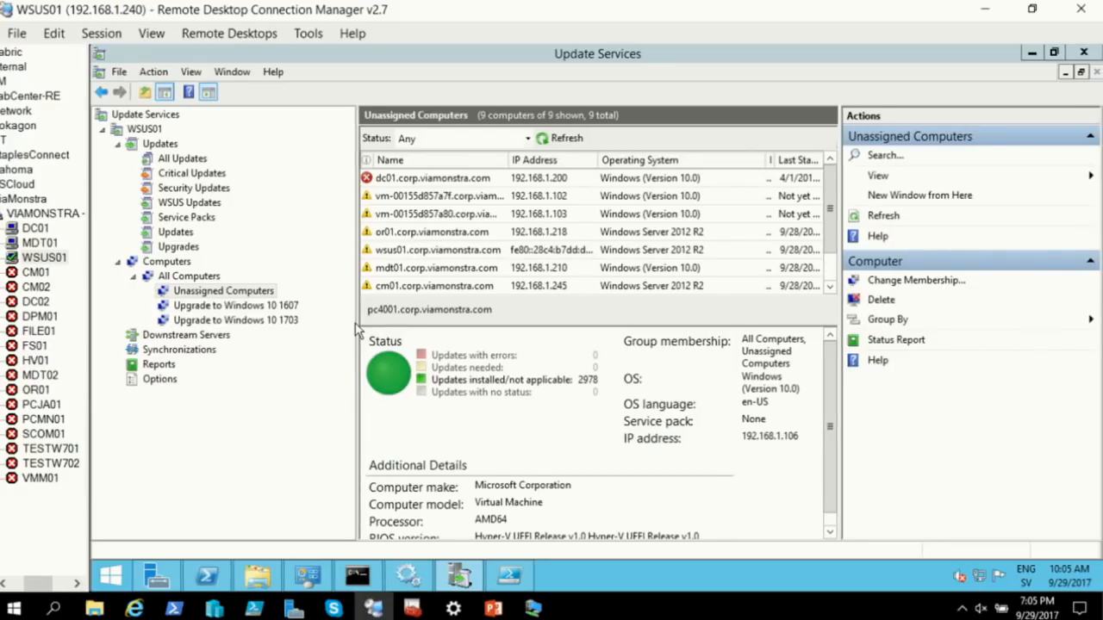
pyautogui.moveTo(357, 329); pyautogui.dragTo(326, 329)
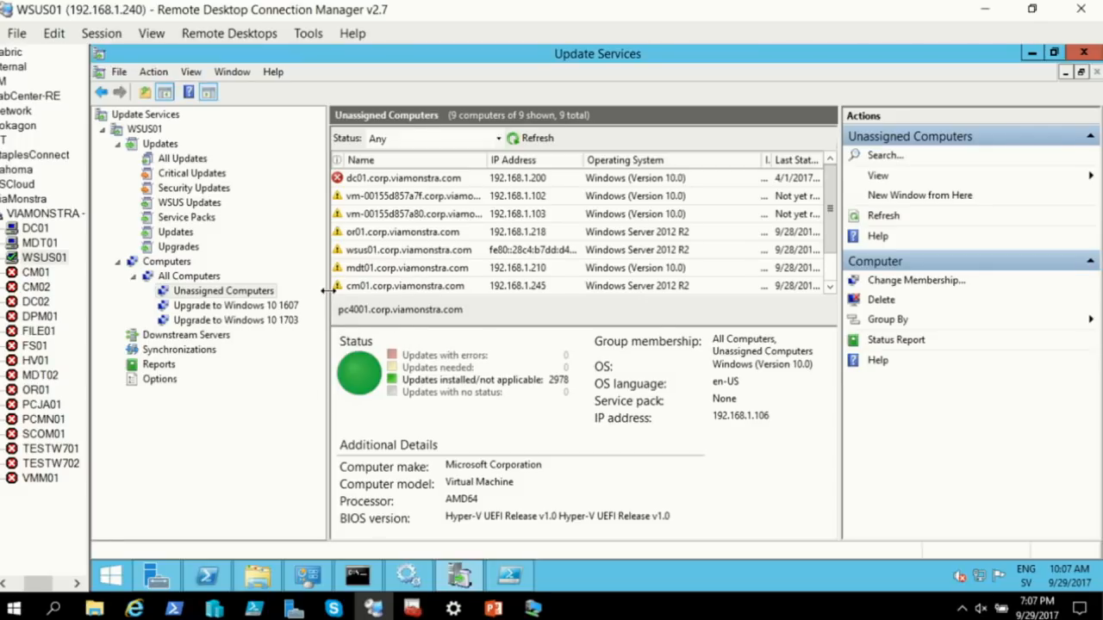
pyautogui.moveTo(327, 294); pyautogui.dragTo(313, 295)
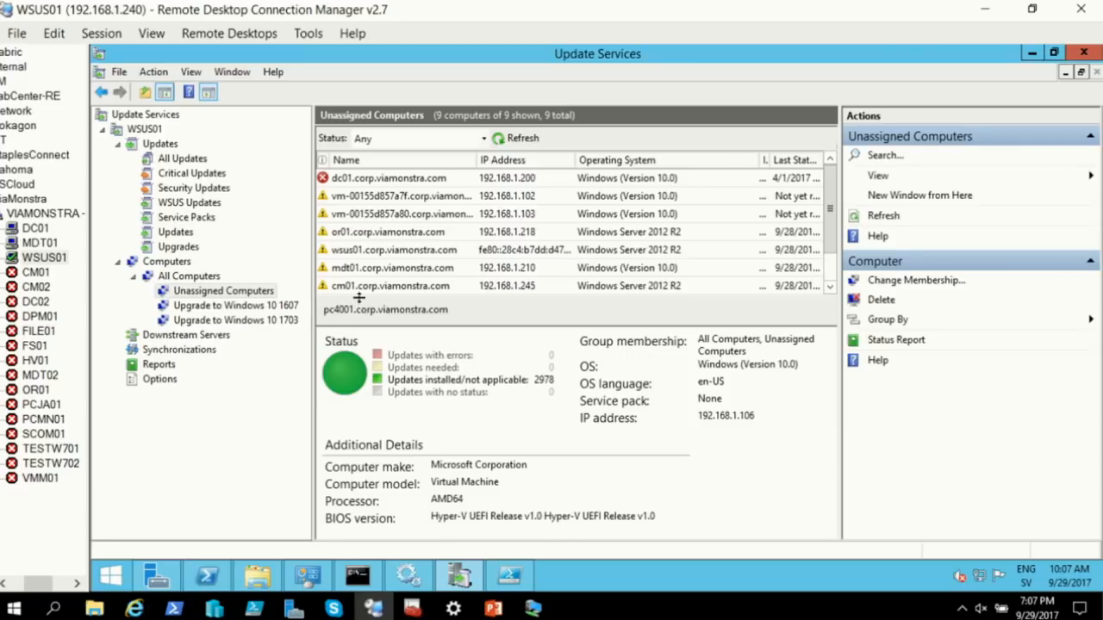
pyautogui.click(191, 160)
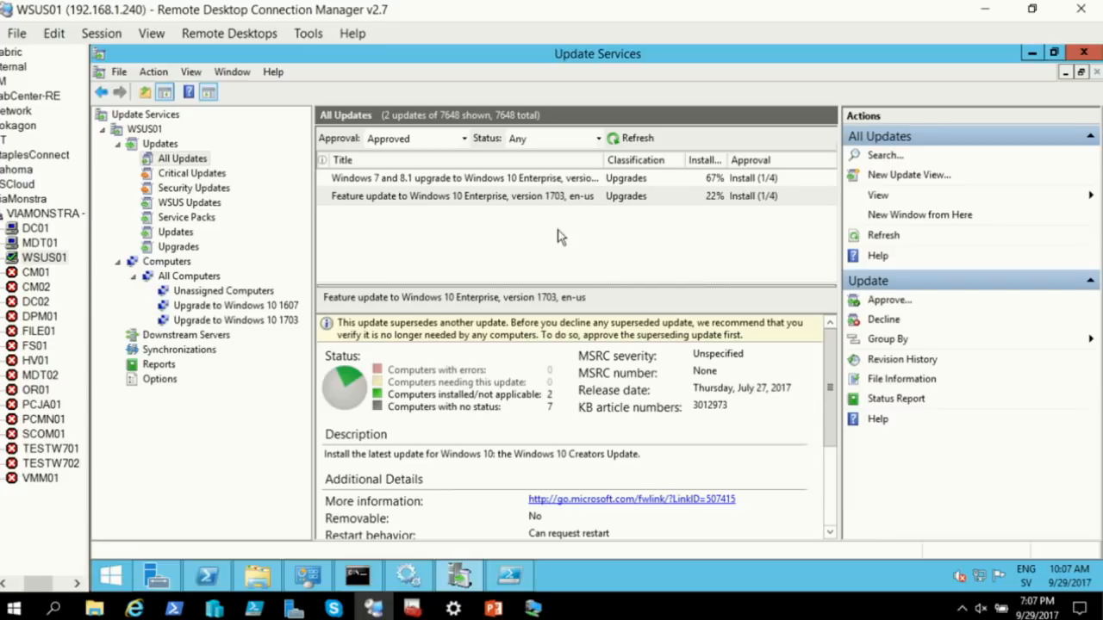
# Filter All Updates to Any Except Declined, refresh, and widen the title column
pyautogui.click(464, 139)
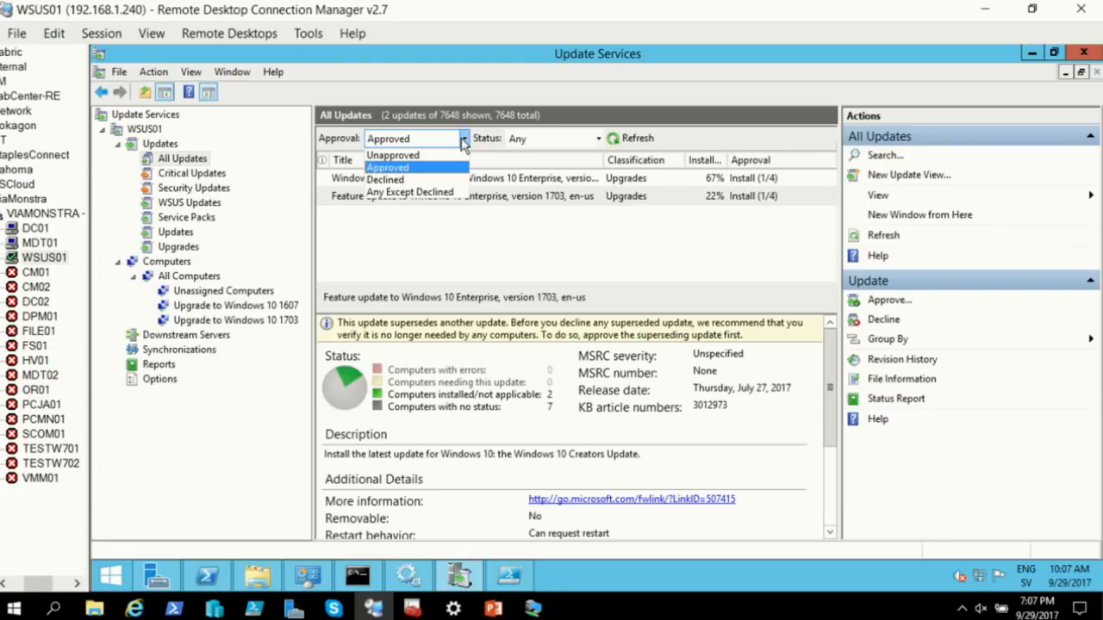
pyautogui.click(448, 192)
pyautogui.click(615, 140)
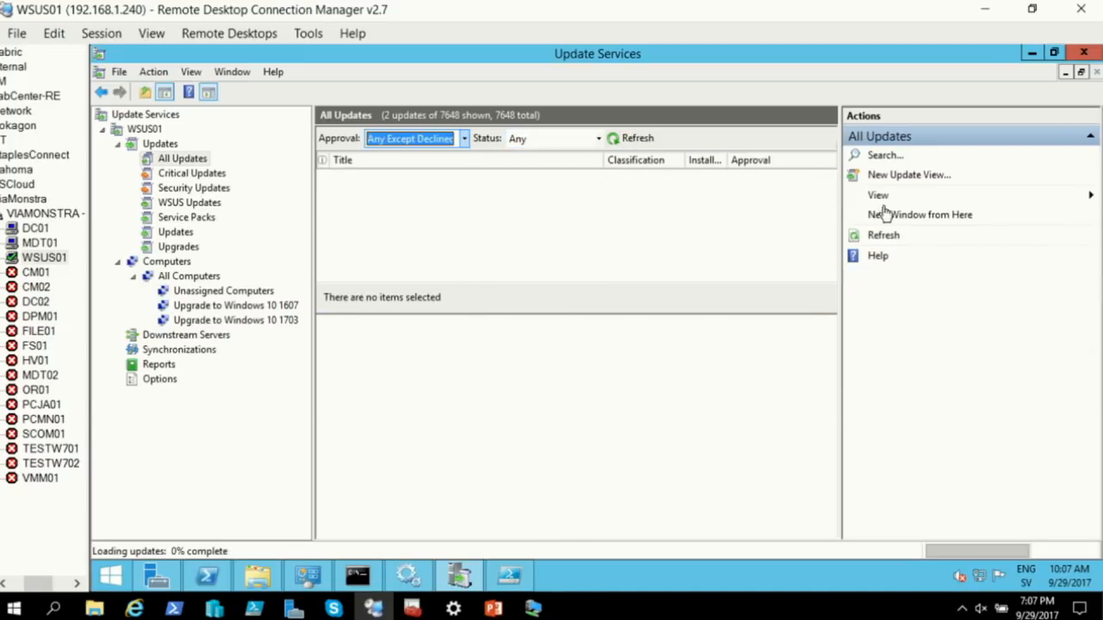
pyautogui.moveTo(840, 212); pyautogui.dragTo(986, 212)
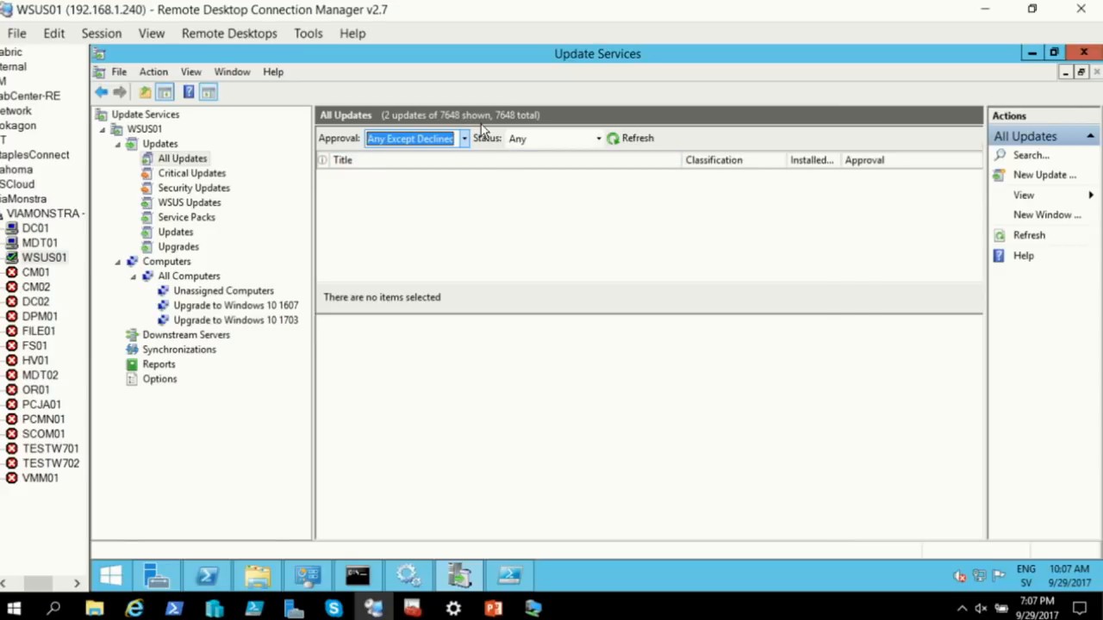
# Switch to the Upgrades node with the Any Except Declined filter and refresh
pyautogui.click(184, 248)
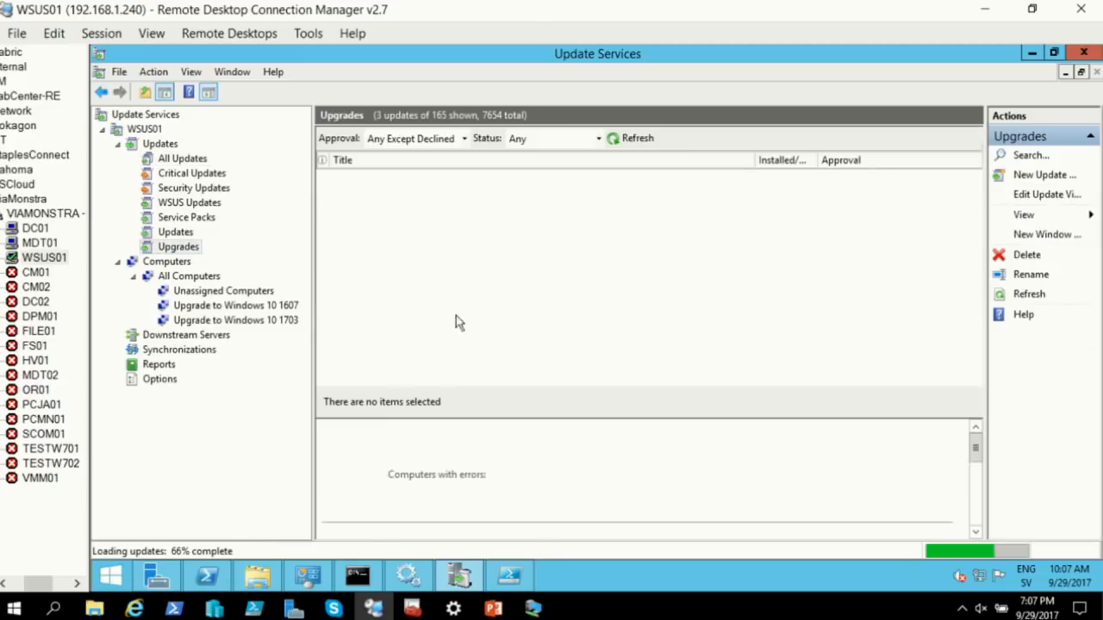
pyautogui.click(464, 141)
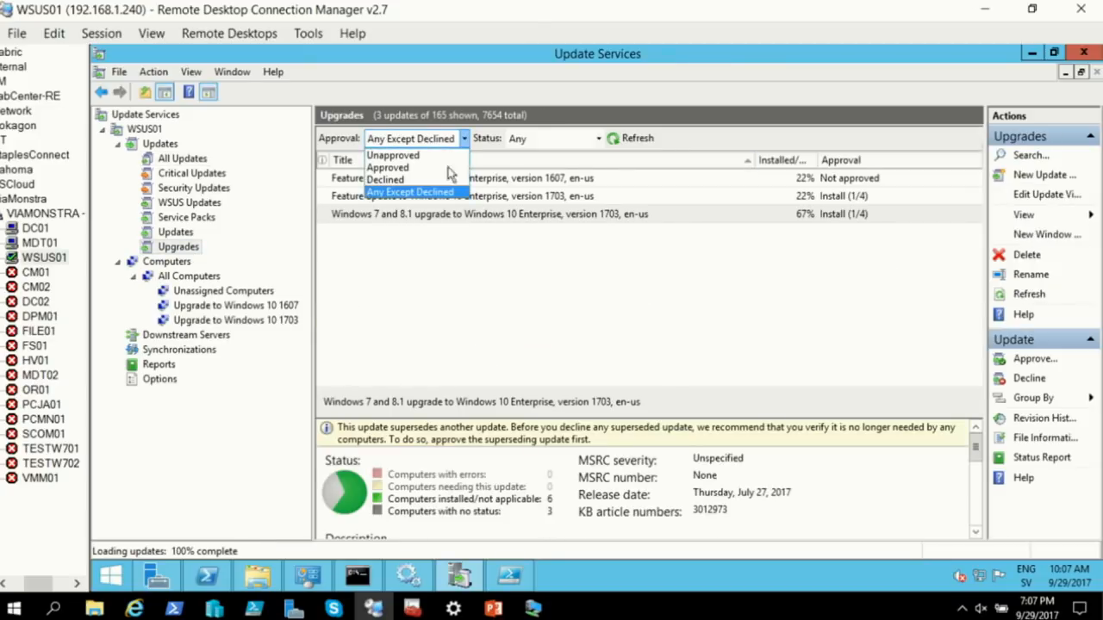
pyautogui.click(447, 203)
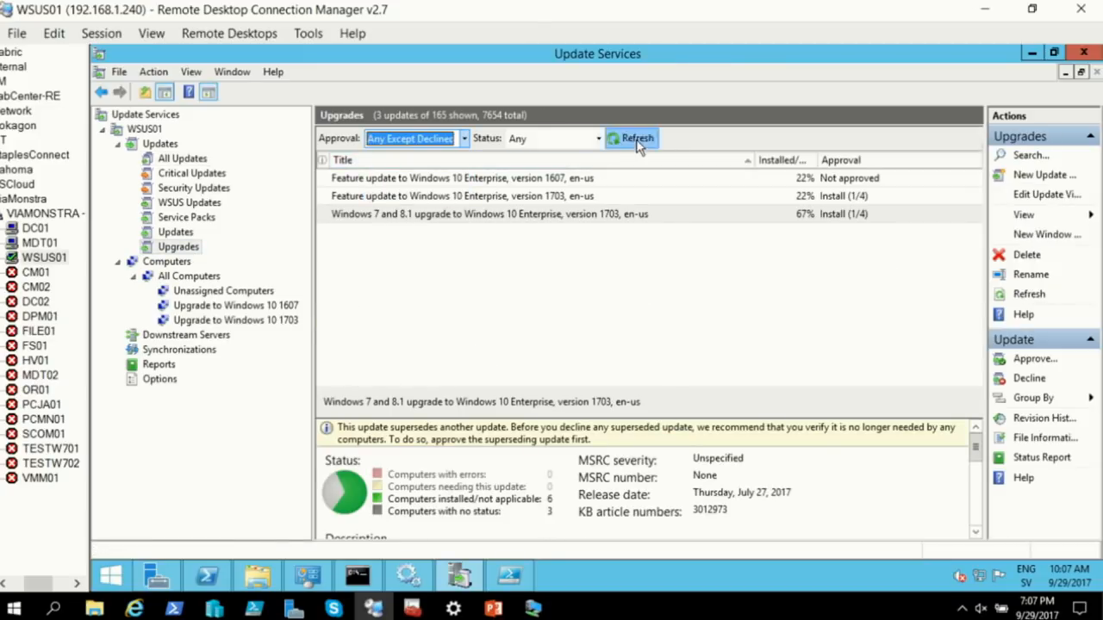
pyautogui.click(628, 141)
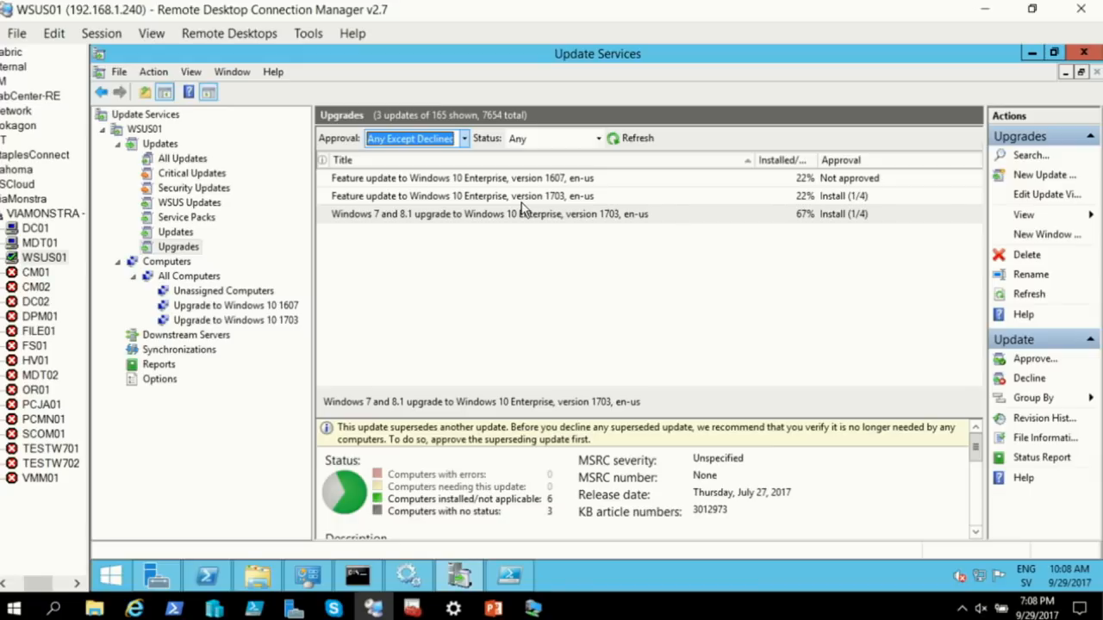
# Inspect the 1703 feature update's group approvals twice, cancel without changes, then list All Computers
pyautogui.click(478, 198)
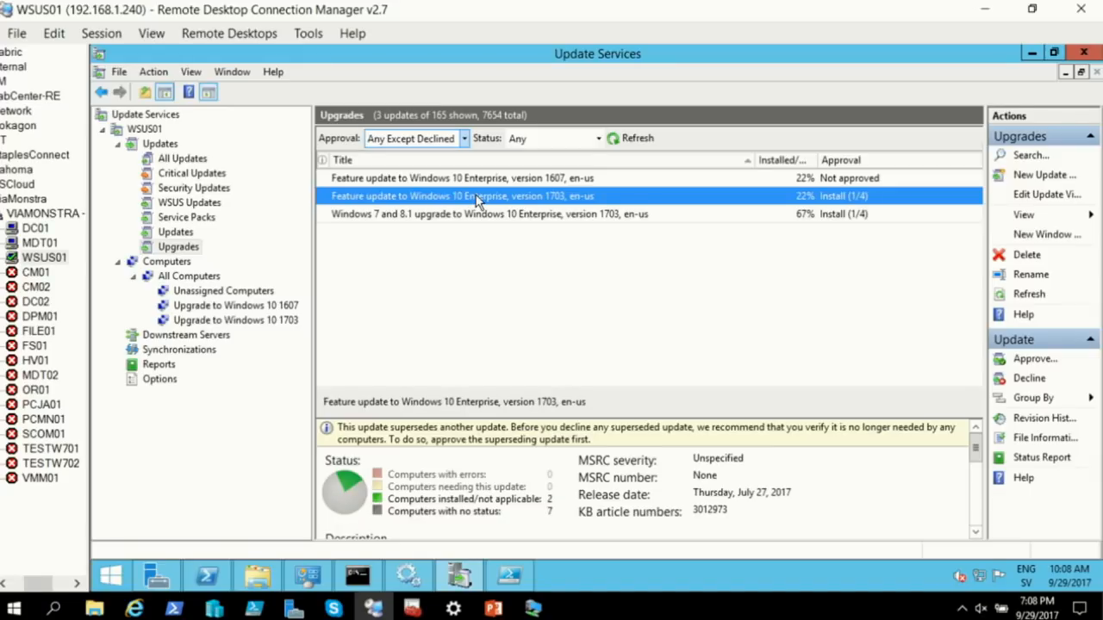
pyautogui.rightClick(478, 198)
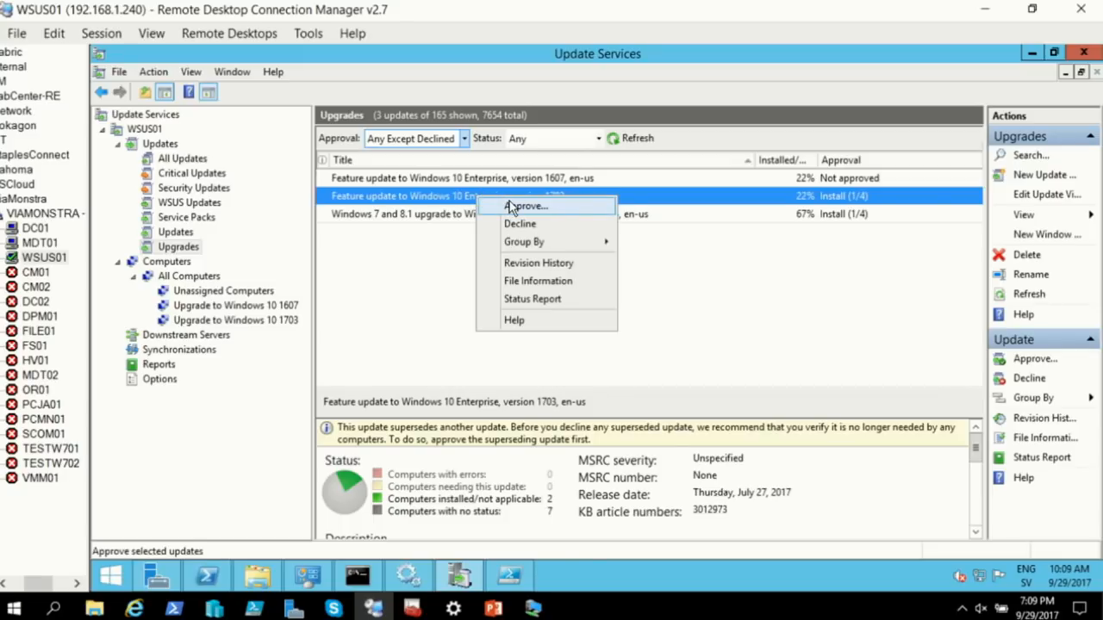
pyautogui.click(521, 206)
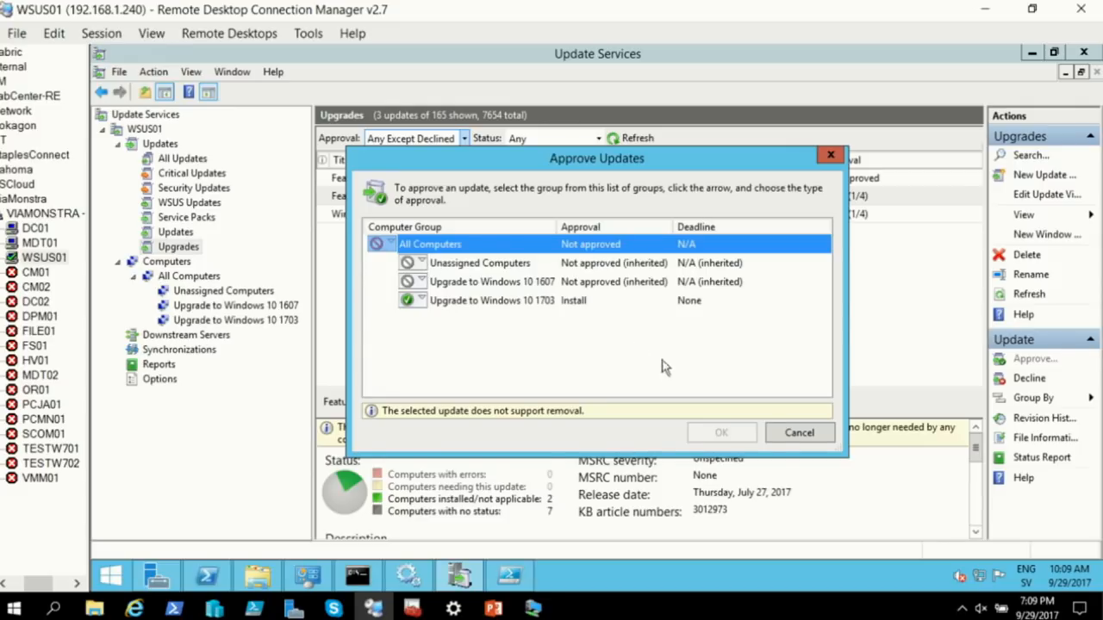
pyautogui.click(785, 435)
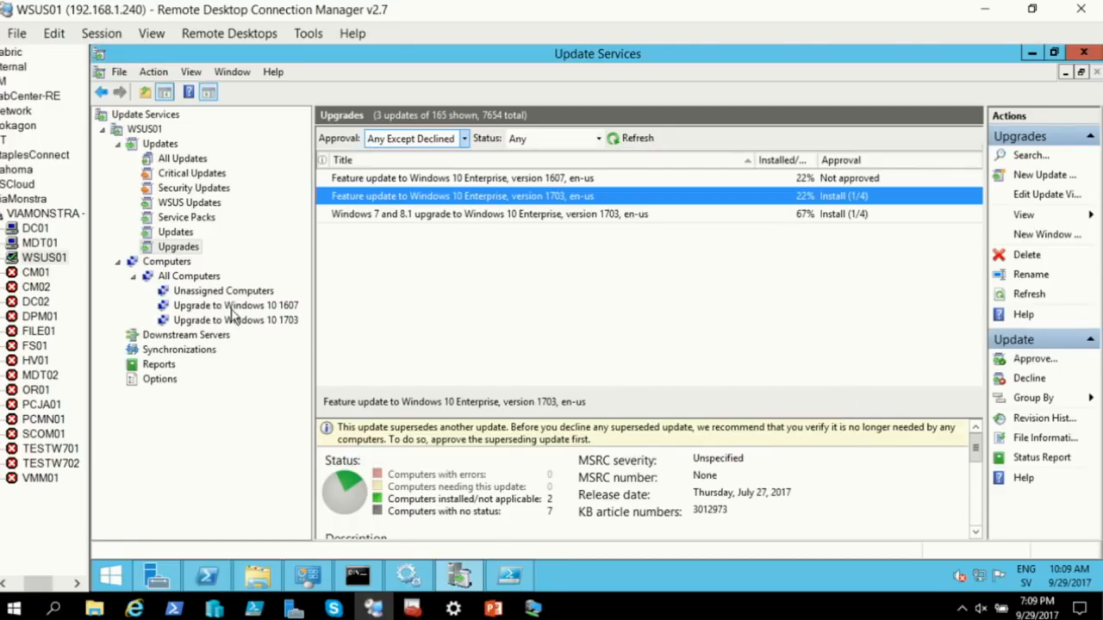
pyautogui.rightClick(382, 198)
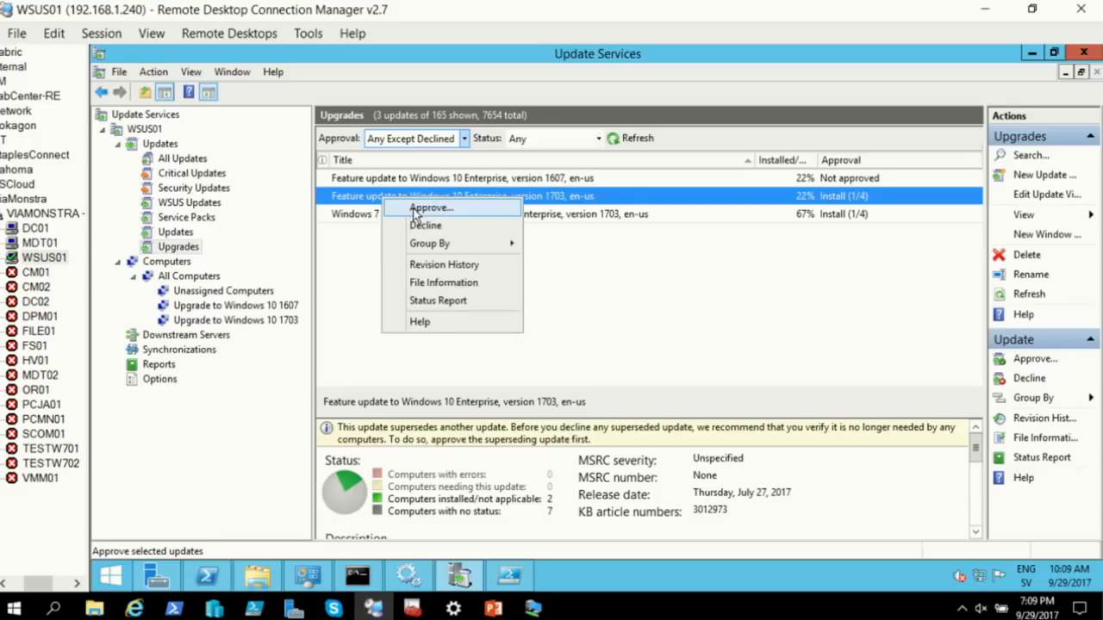
pyautogui.click(416, 209)
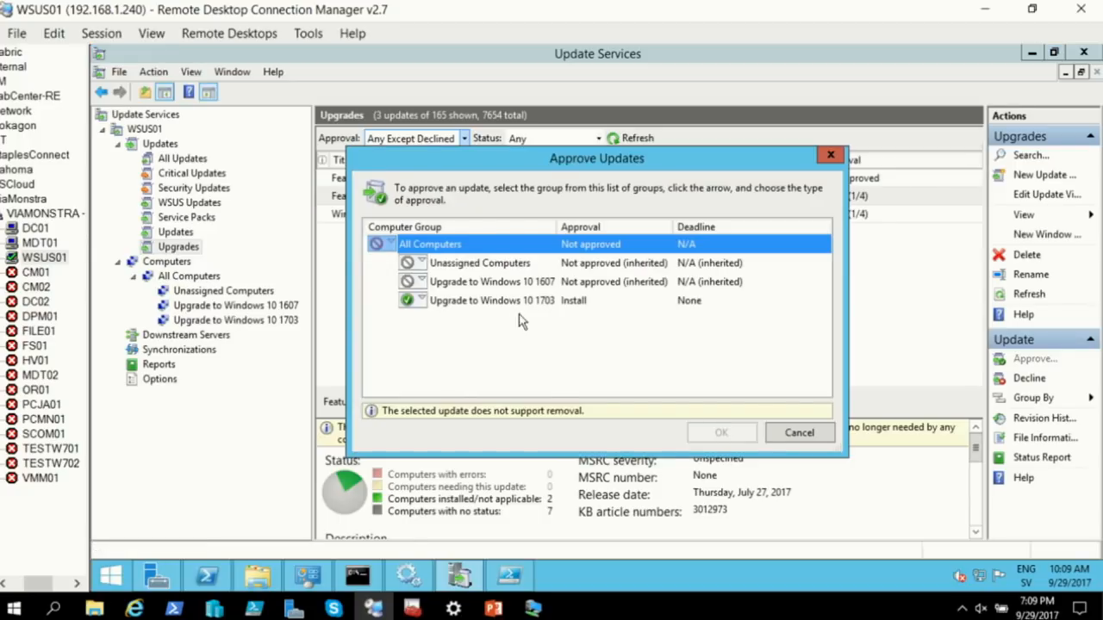
pyautogui.click(799, 433)
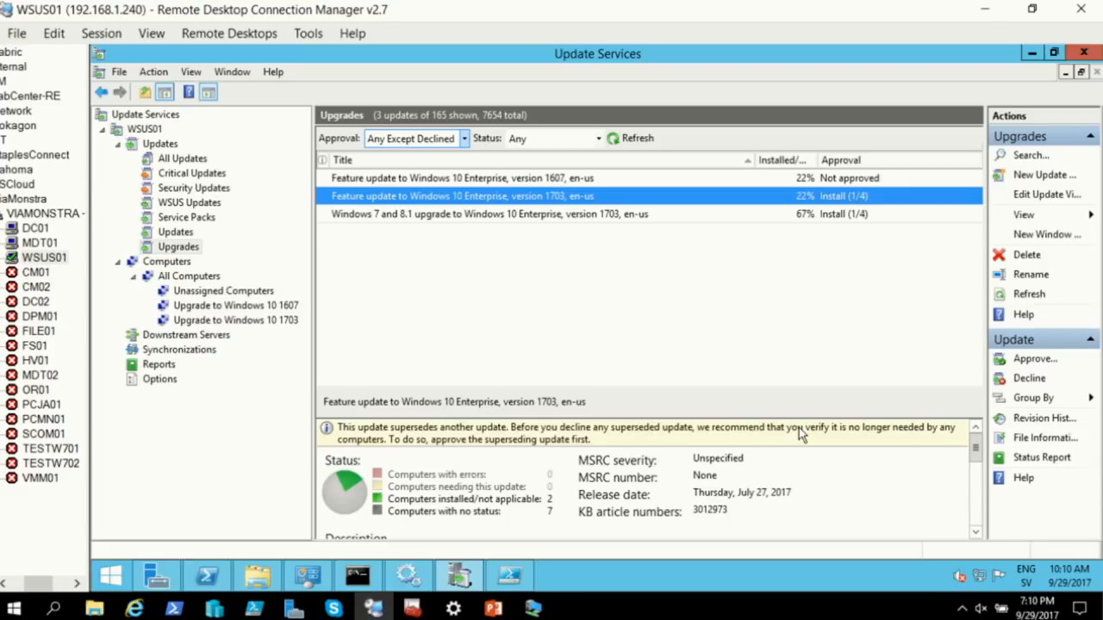
pyautogui.click(211, 276)
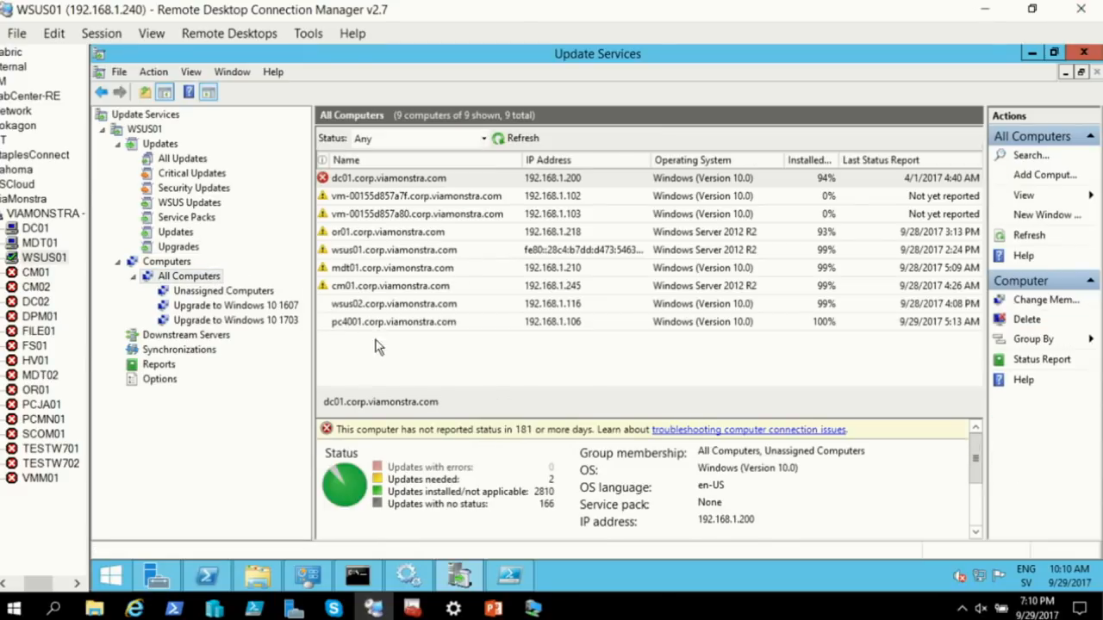
pyautogui.rightClick(379, 321)
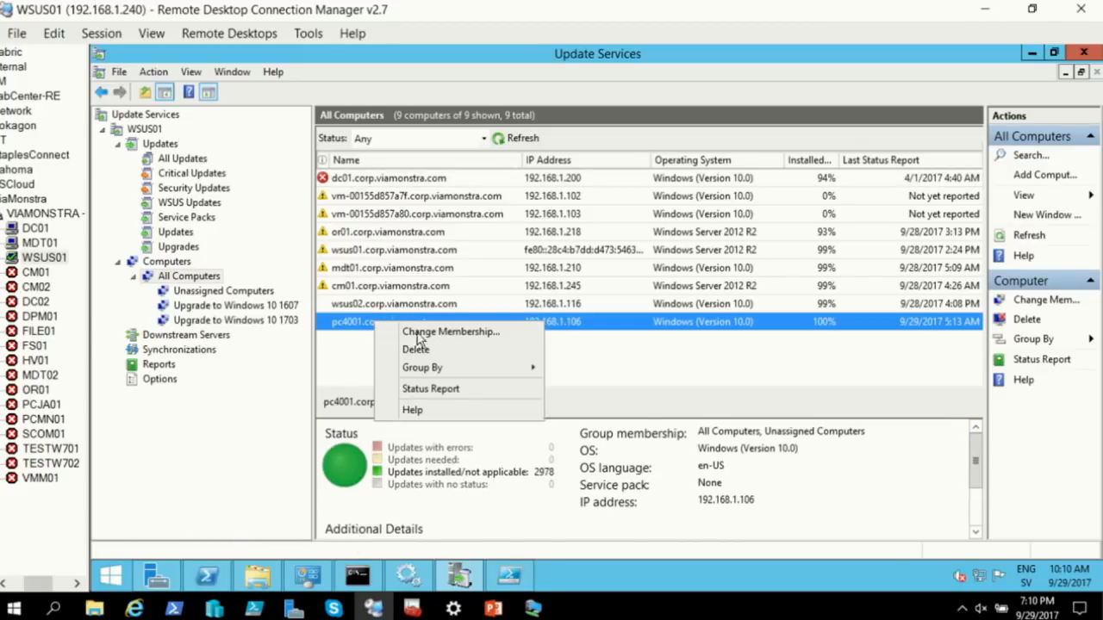
pyautogui.click(438, 334)
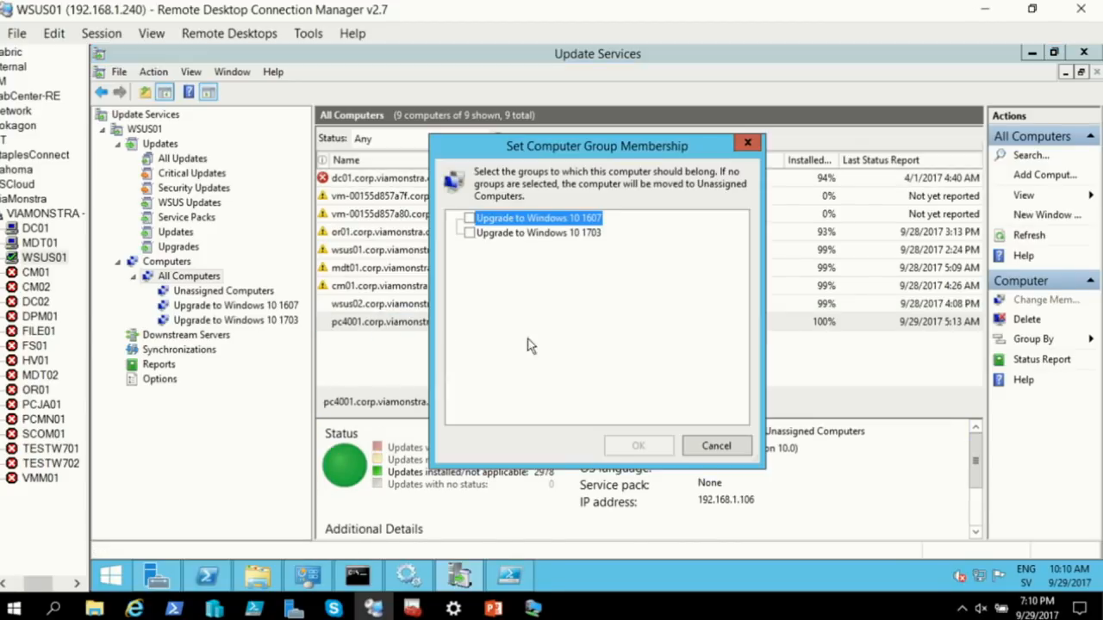
pyautogui.click(466, 233)
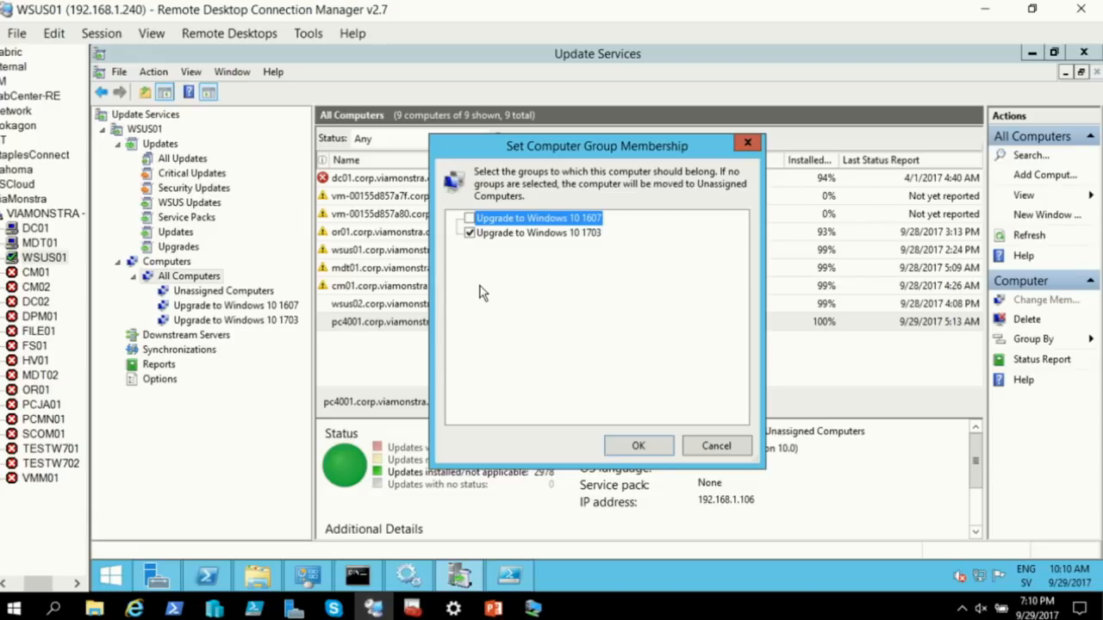
pyautogui.click(711, 445)
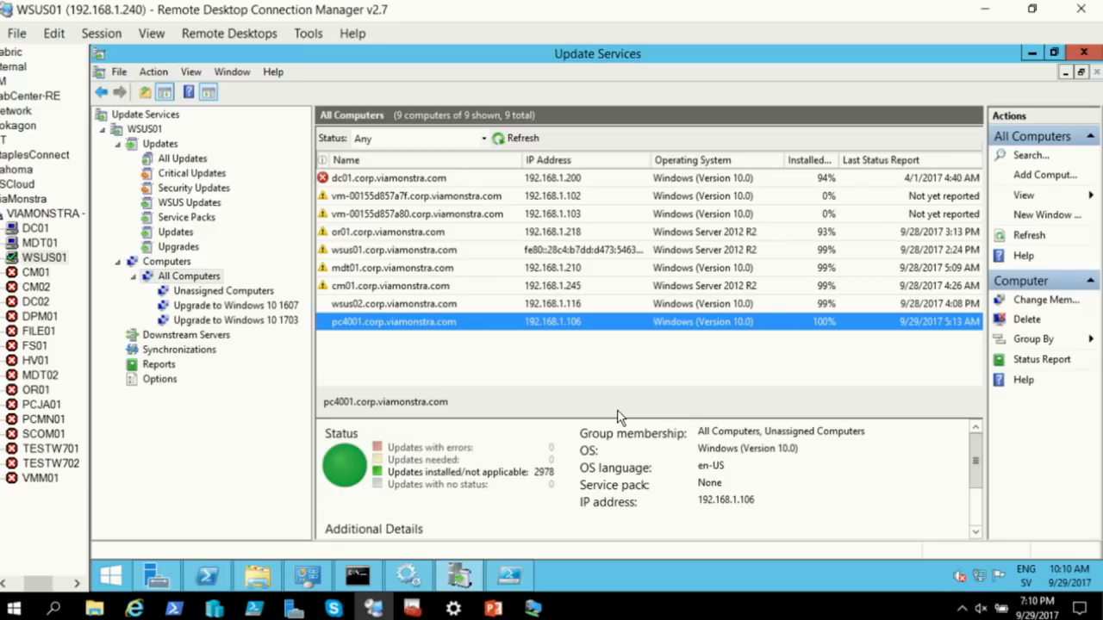
pyautogui.click(515, 576)
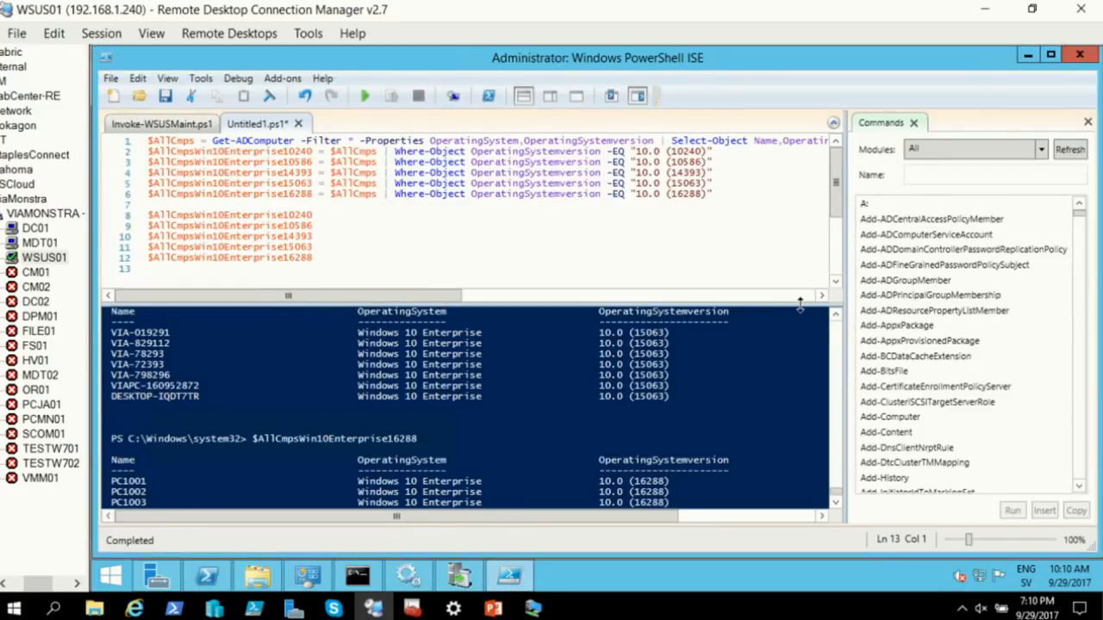
# Enlarge the ISE script area, highlight pc4001's Windows (Version 10.0) OS in WSUS, and return to Untitled1.ps1
pyautogui.moveTo(800, 303); pyautogui.dragTo(799, 368)
pyautogui.moveTo(846, 271); pyautogui.dragTo(919, 271)
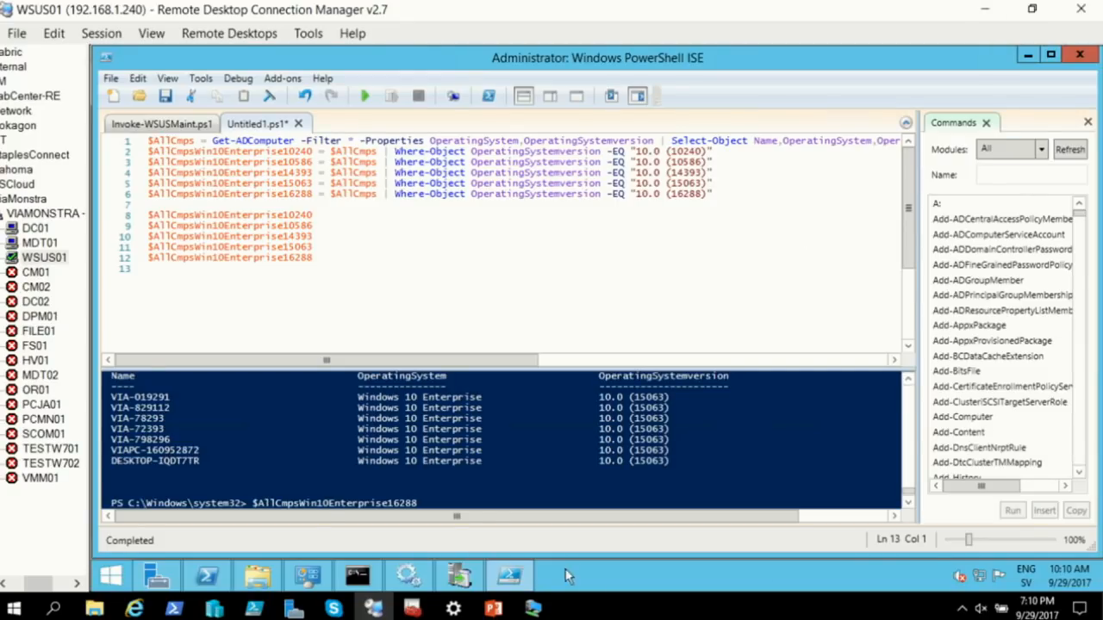
pyautogui.click(459, 575)
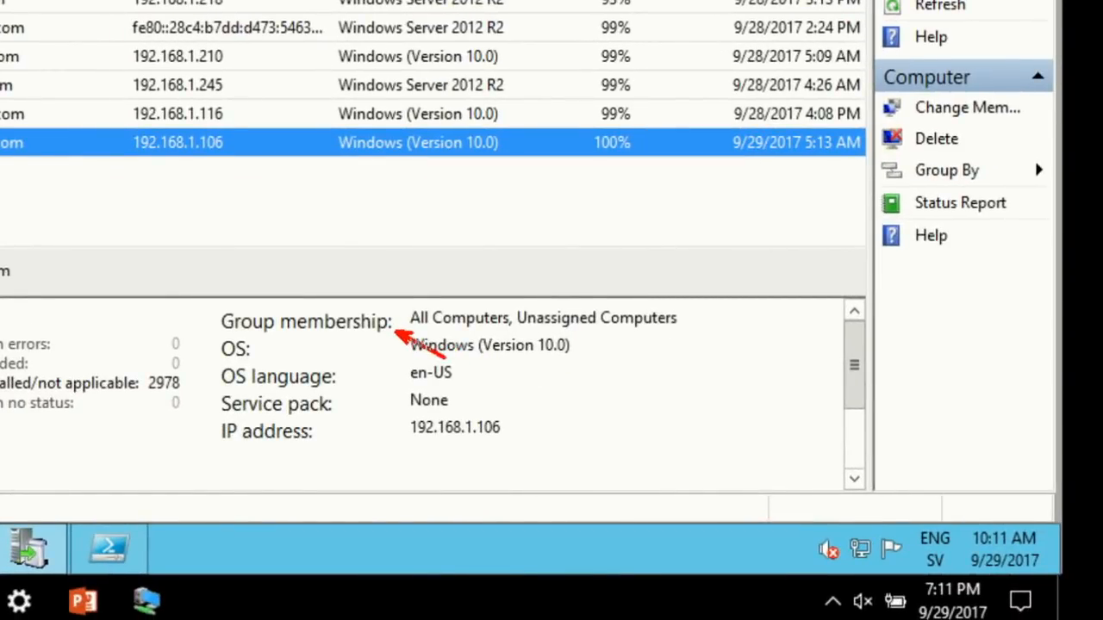
pyautogui.moveTo(402, 327)
pyautogui.mouseDown()
pyautogui.moveTo(404, 345)
pyautogui.moveTo(590, 371)
pyautogui.mouseUp()
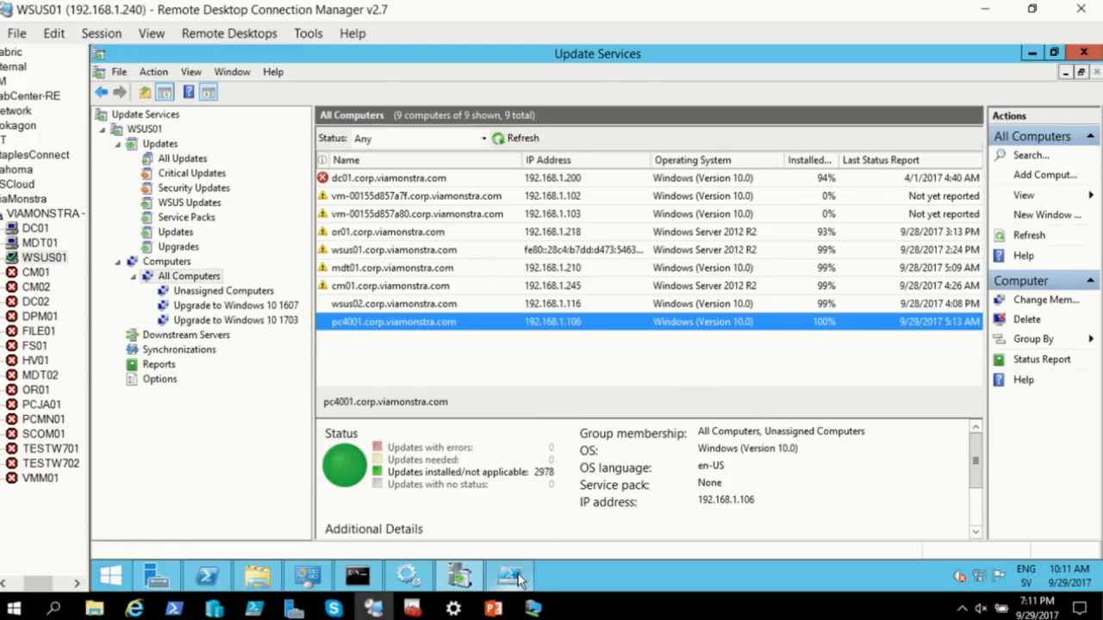
pyautogui.click(108, 549)
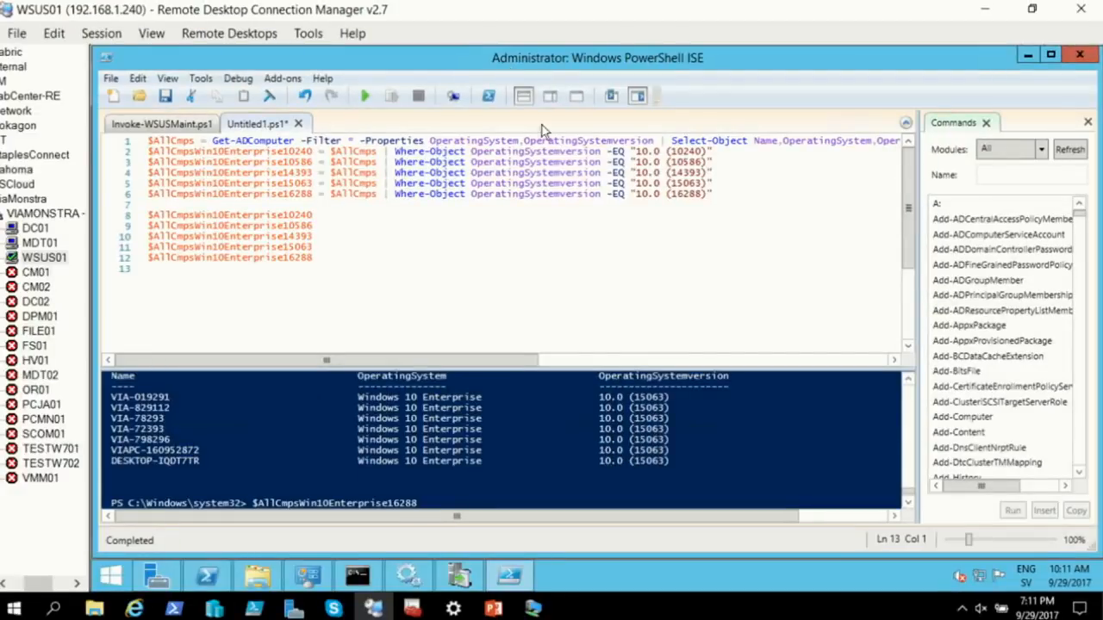
# Run the build-filter assignments on lines 2-6 and list the build 10240 computers
pyautogui.moveTo(723, 193); pyautogui.dragTo(129, 153)
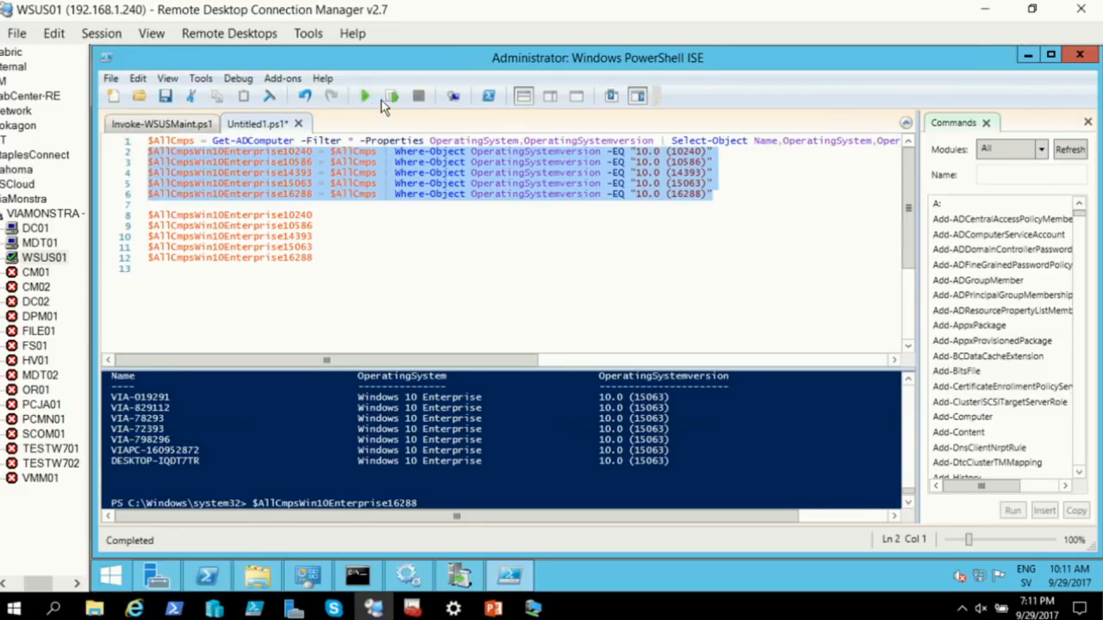
pyautogui.click(390, 95)
pyautogui.moveTo(345, 215); pyautogui.dragTo(143, 216)
pyautogui.click(392, 95)
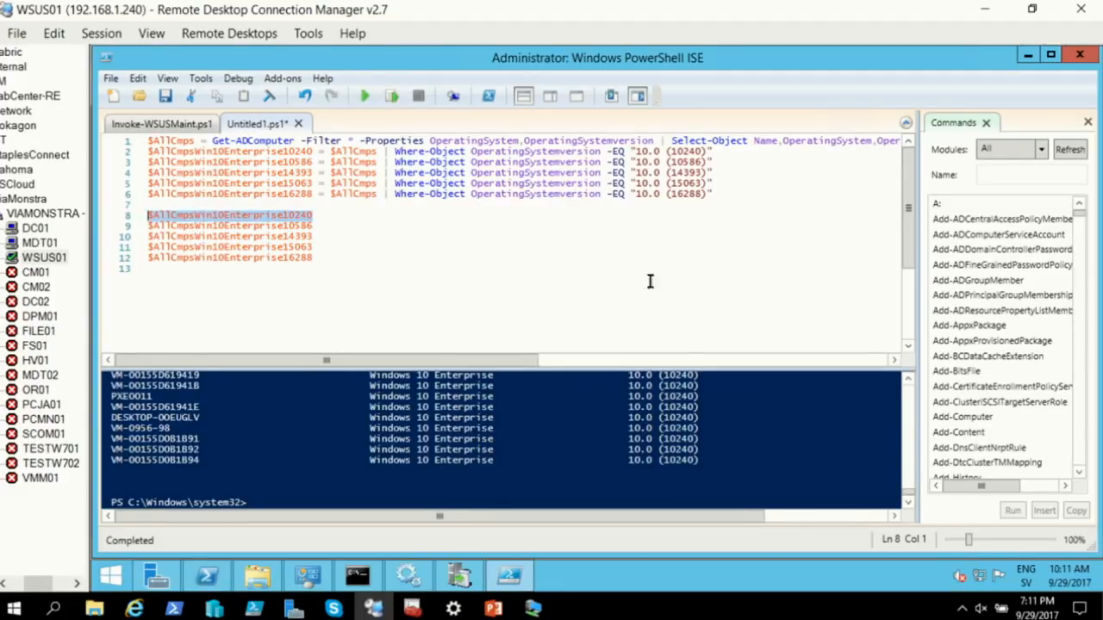
pyautogui.moveTo(657, 368); pyautogui.dragTo(651, 253)
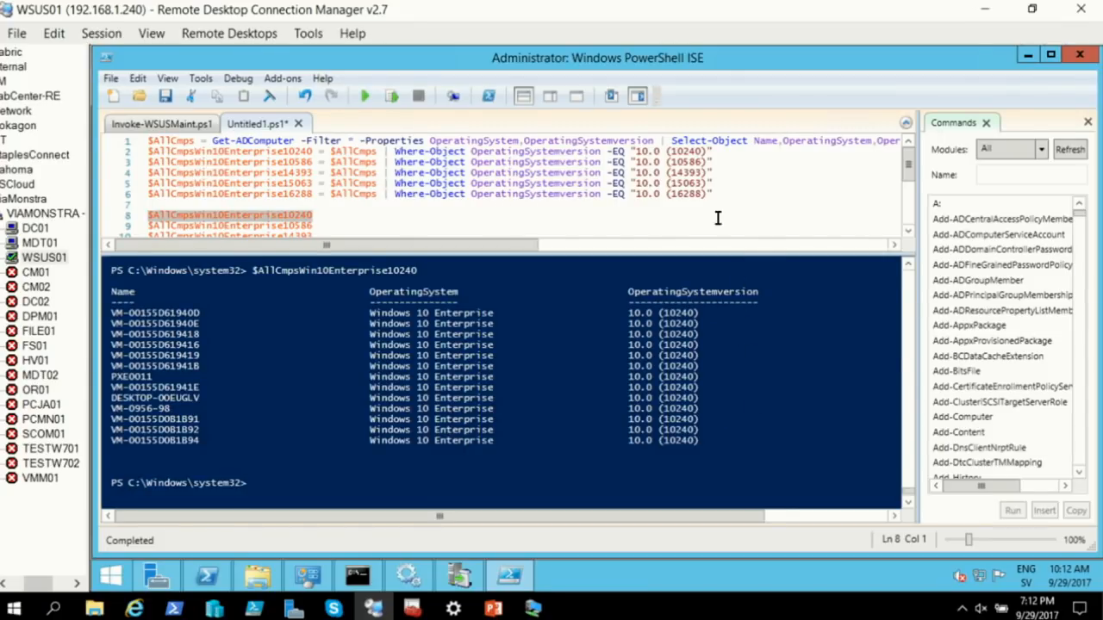
# Run the build 16288 filter, list its computers, then minimize PowerShell ISE
pyautogui.moveTo(726, 194); pyautogui.dragTo(108, 191)
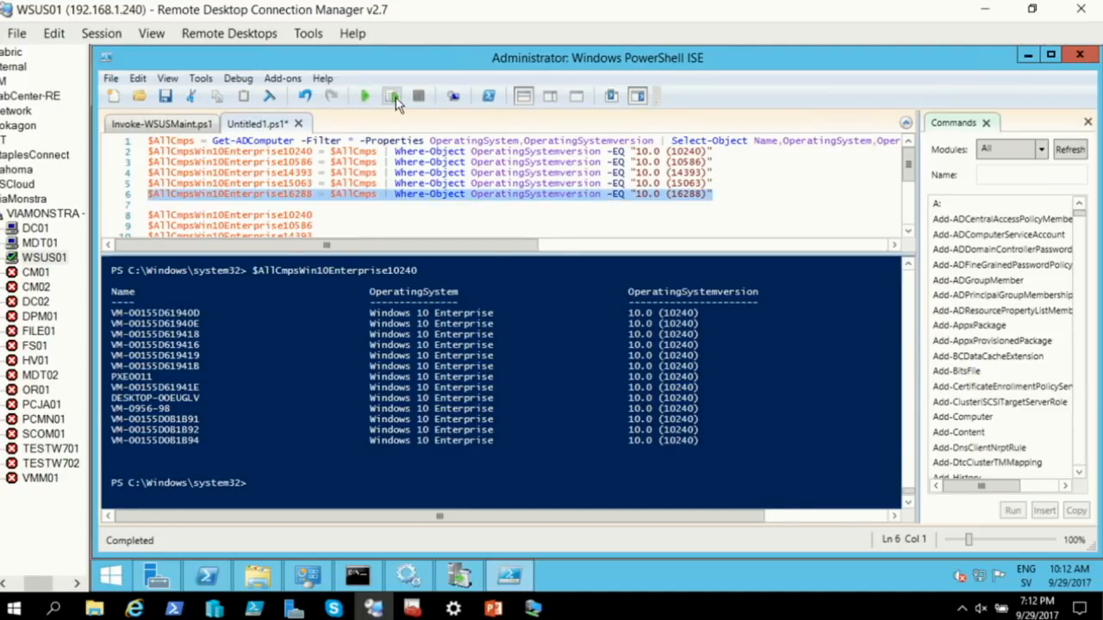
pyautogui.click(392, 96)
pyautogui.scroll(-2, 482, 192)
pyautogui.moveTo(314, 193); pyautogui.dragTo(128, 194)
pyautogui.click(392, 96)
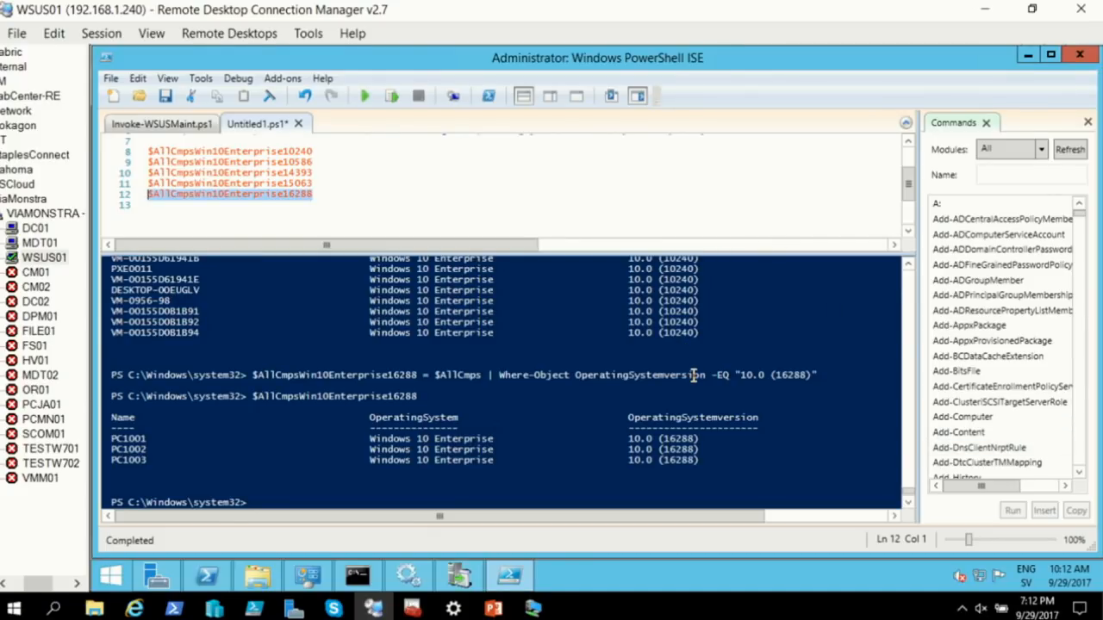
pyautogui.scroll(2, 716, 368)
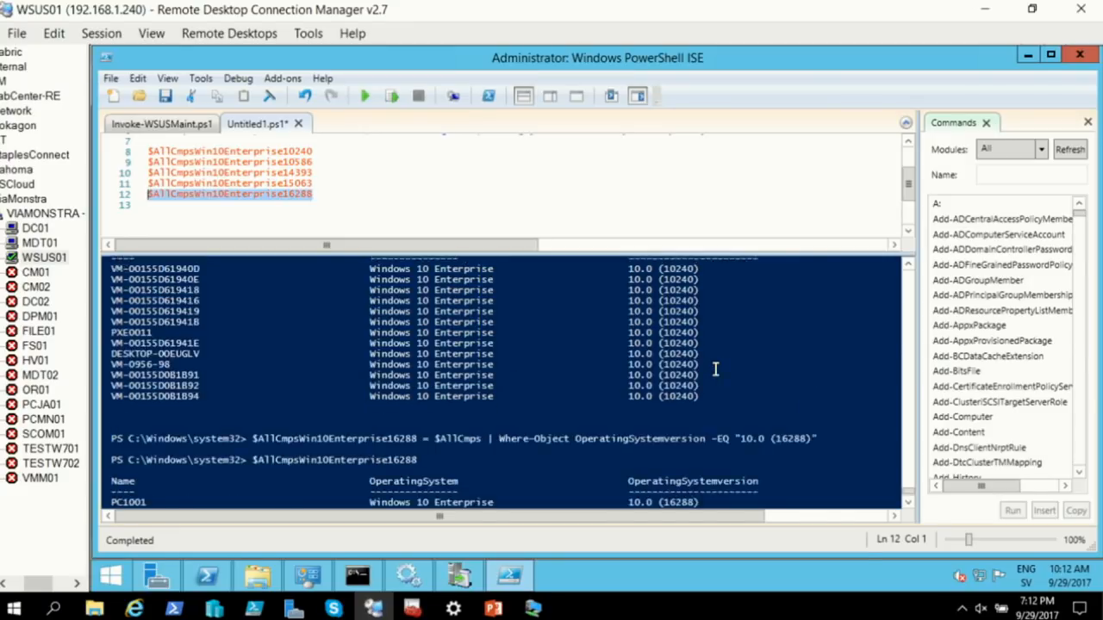
pyautogui.click(1028, 55)
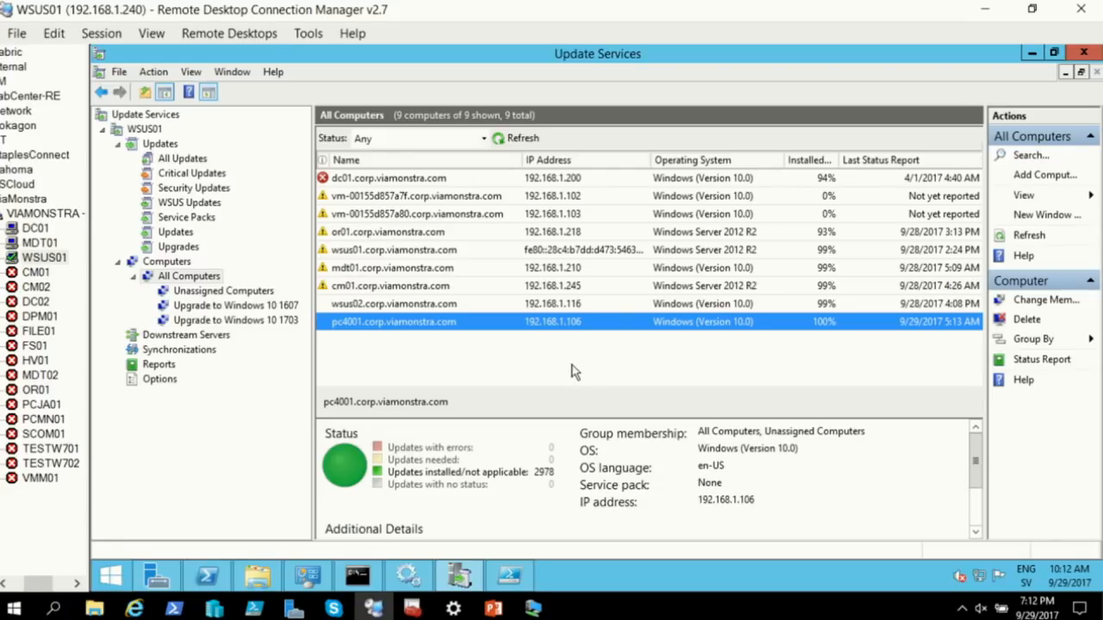
# Return to PowerShell ISE and show the Invoke-WSUSMaint.ps1 script
pyautogui.moveTo(211, 576)
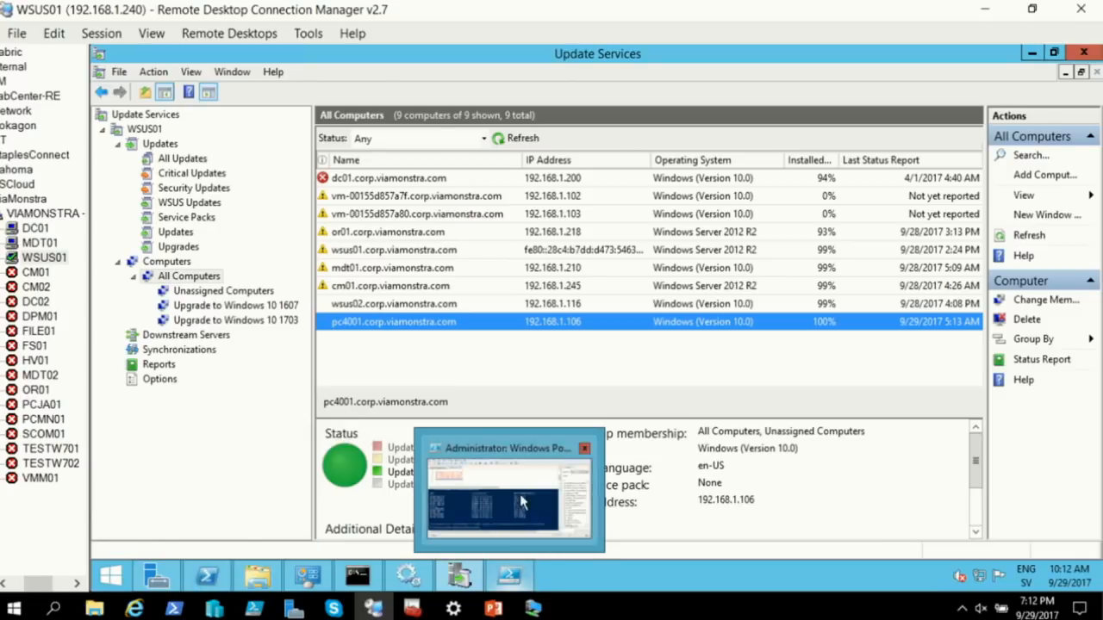
pyautogui.click(509, 576)
pyautogui.click(178, 129)
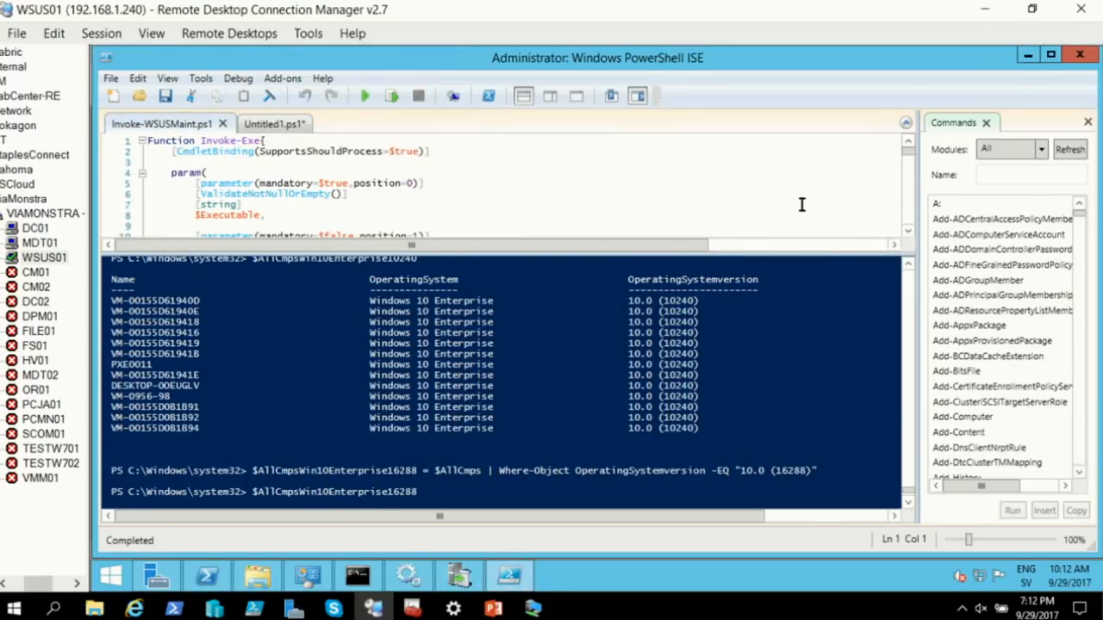
# Collapse Function Invoke-Exe, enlarge the script pane, zoom to 135%, and review the cleanup code
pyautogui.click(141, 140)
pyautogui.moveTo(398, 251); pyautogui.dragTo(436, 441)
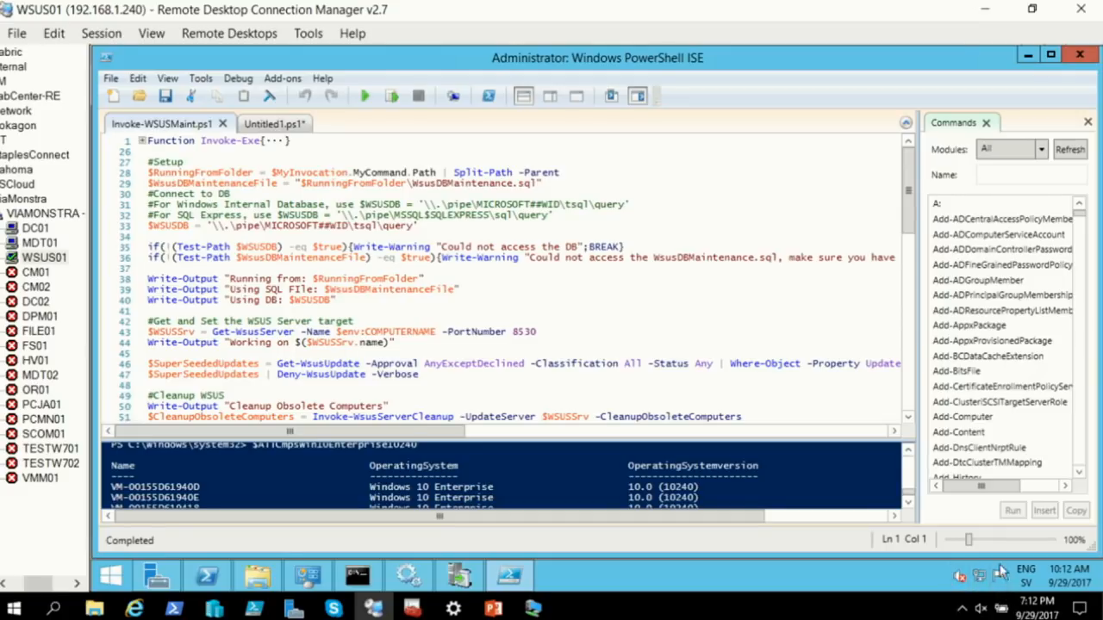
pyautogui.moveTo(968, 543); pyautogui.dragTo(979, 543)
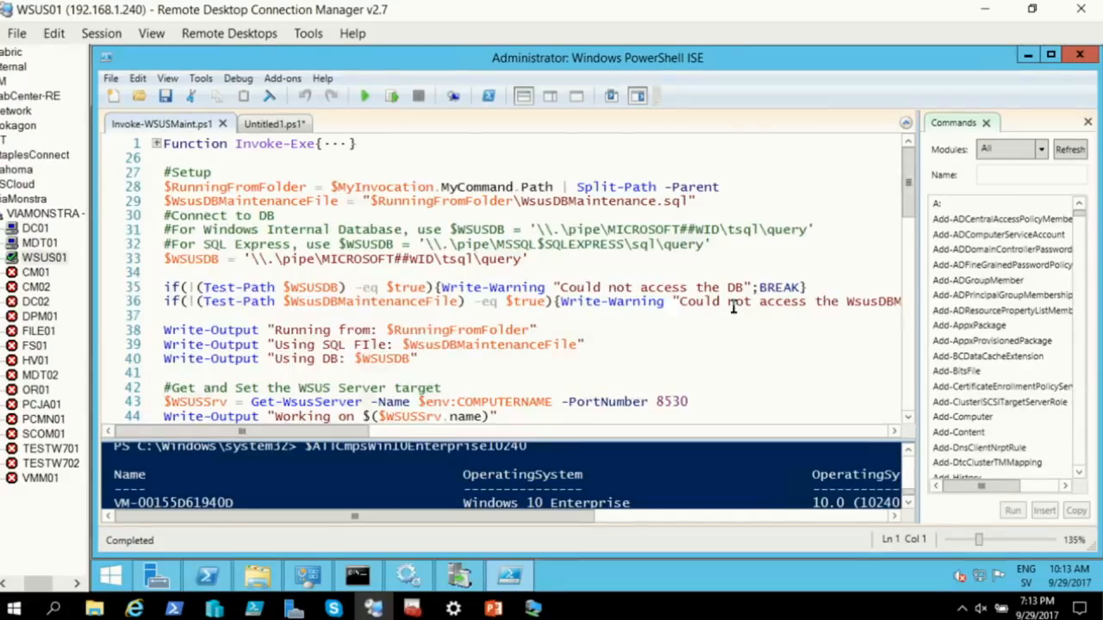
pyautogui.scroll(-3, 734, 310)
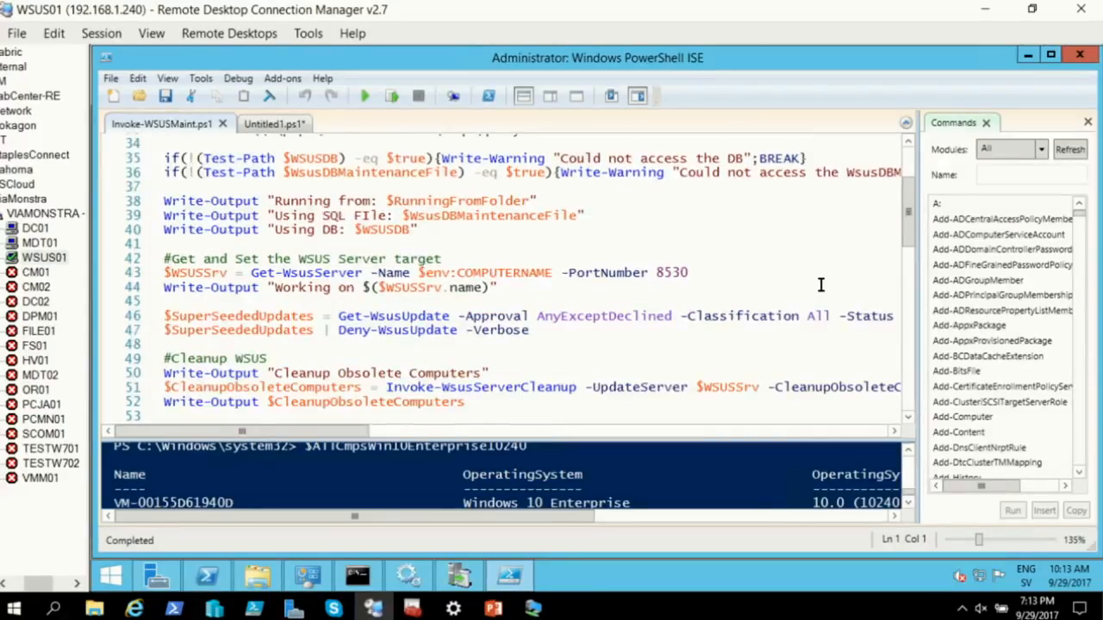
pyautogui.scroll(3, 821, 284)
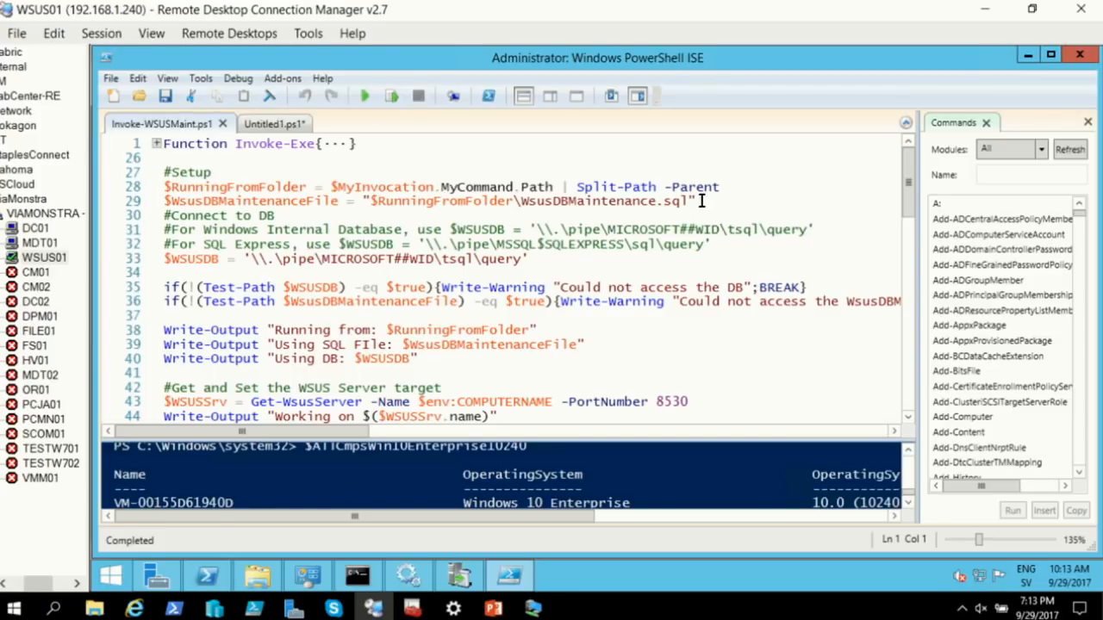
pyautogui.moveTo(699, 202); pyautogui.dragTo(372, 204)
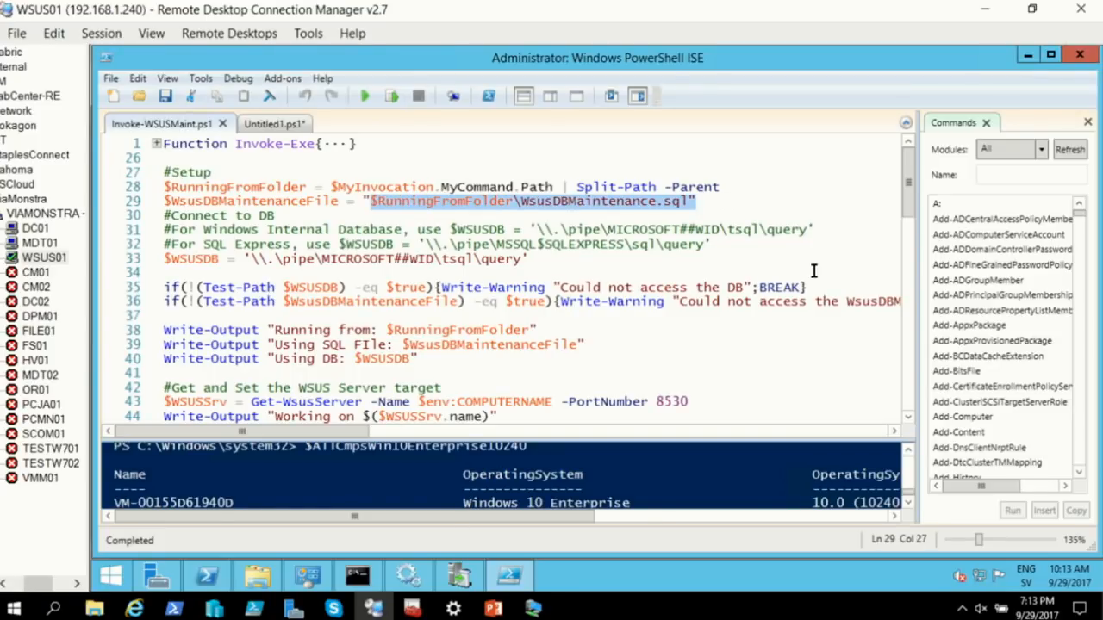
pyautogui.click(750, 207)
pyautogui.scroll(-7, 810, 249)
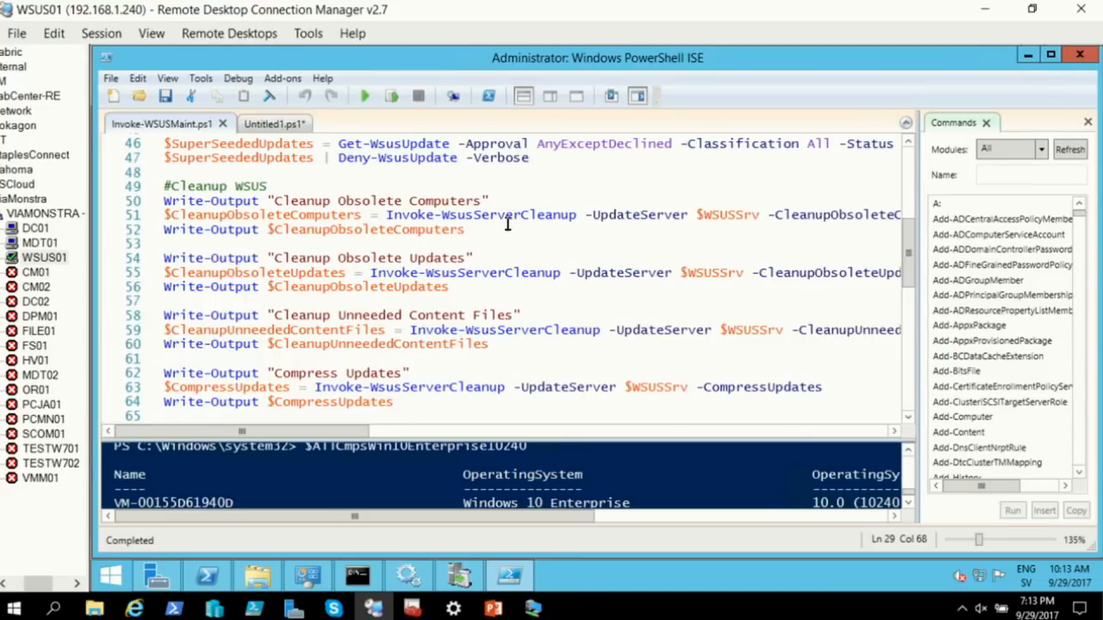
pyautogui.scroll(1, 659, 212)
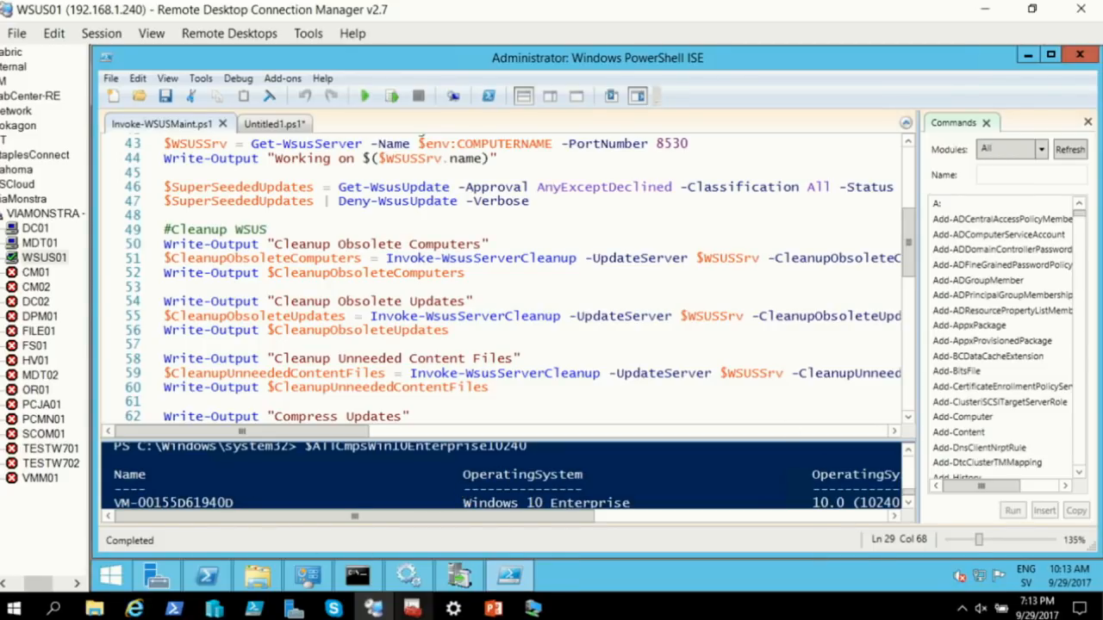
pyautogui.moveTo(134, 609)
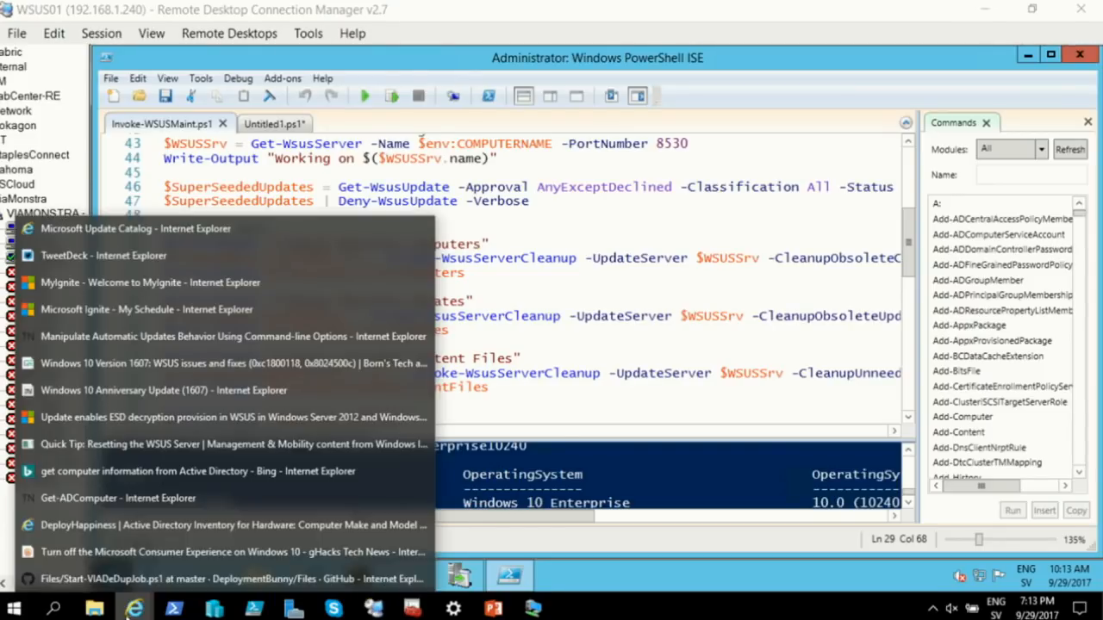
# Go to bing.com and search for the author's '225 gb s wsus' post
pyautogui.click(154, 229)
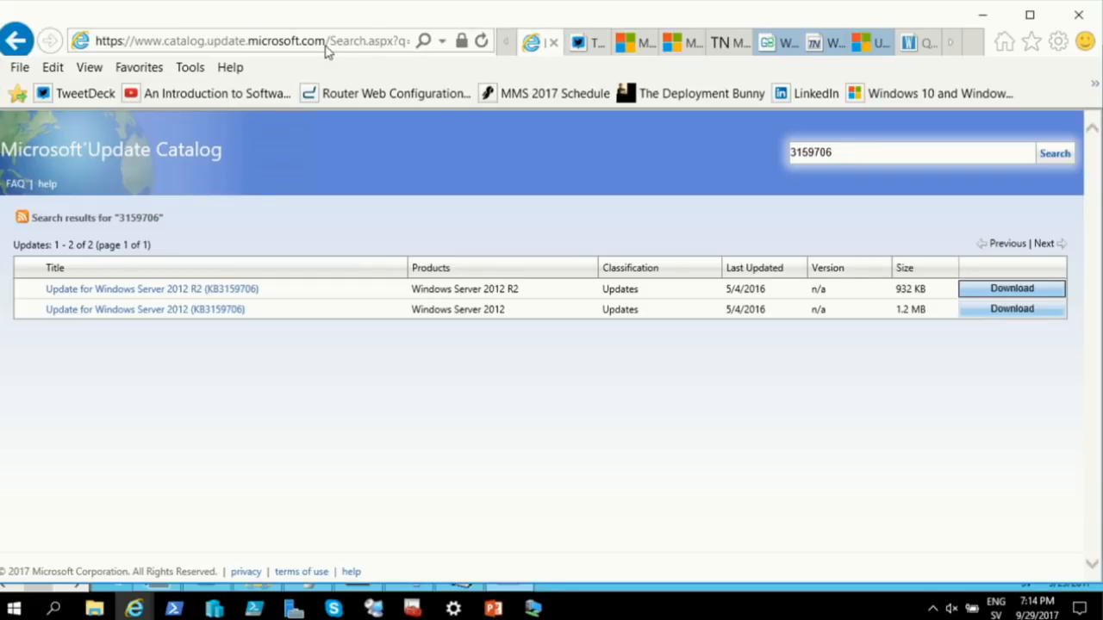
pyautogui.click(328, 42)
pyautogui.write('bing.com/')
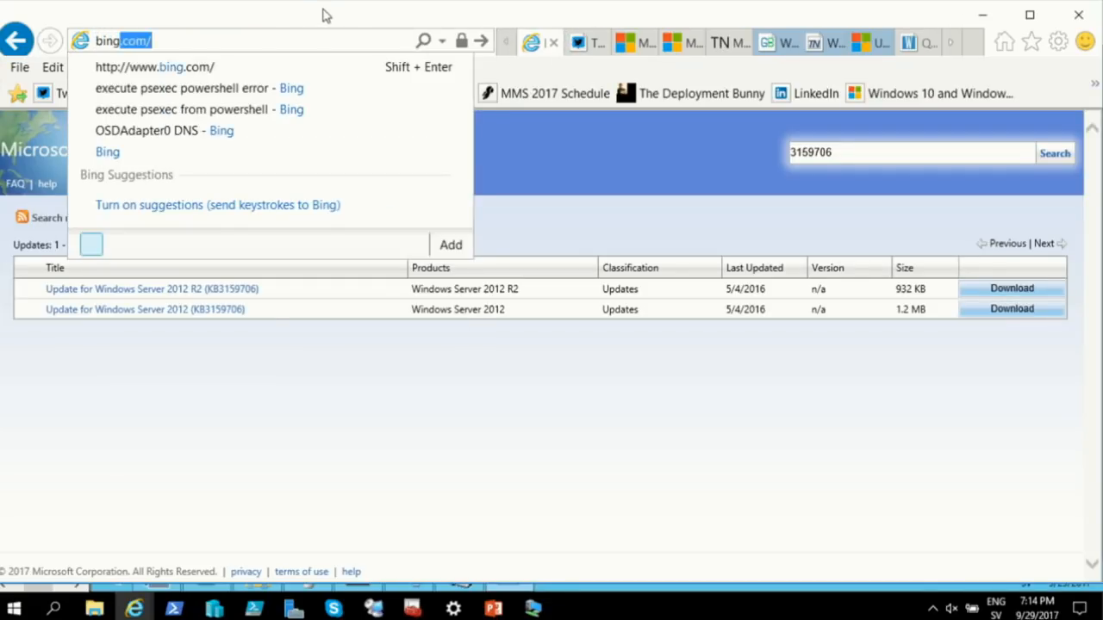
pyautogui.press('Return')
pyautogui.click(350, 221)
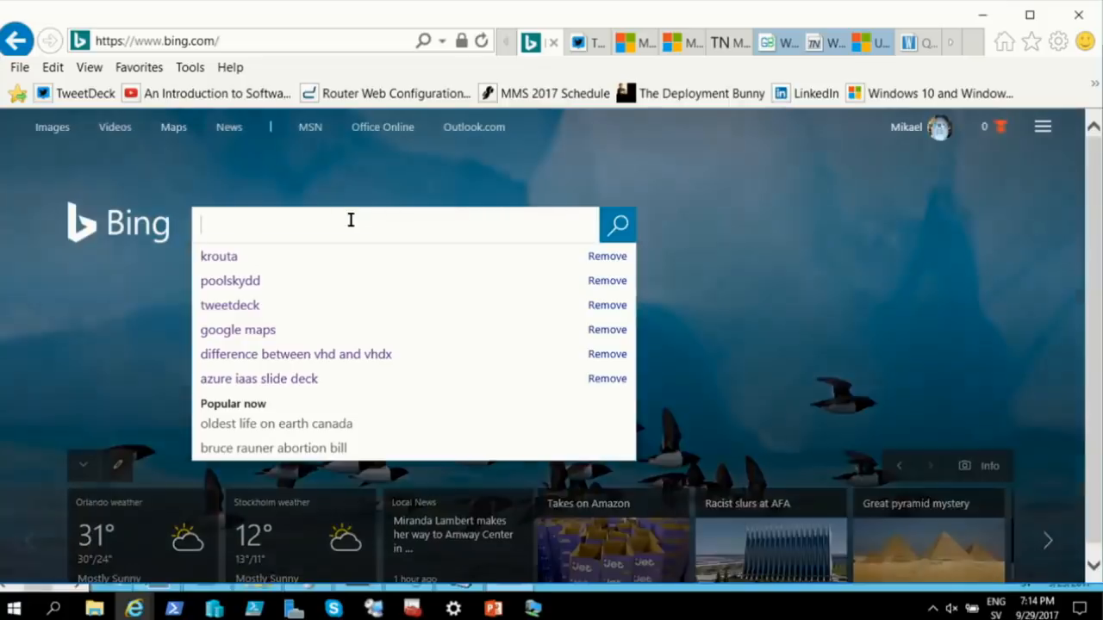
pyautogui.write('ar')
pyautogui.press('BackSpace')
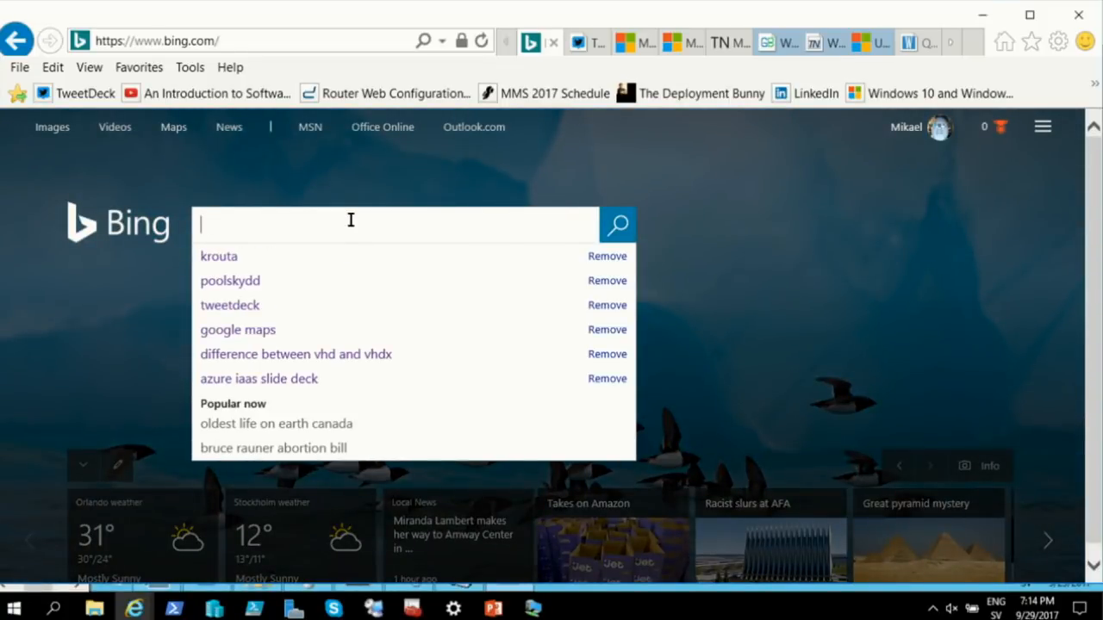
pyautogui.write('jarwidmark ')
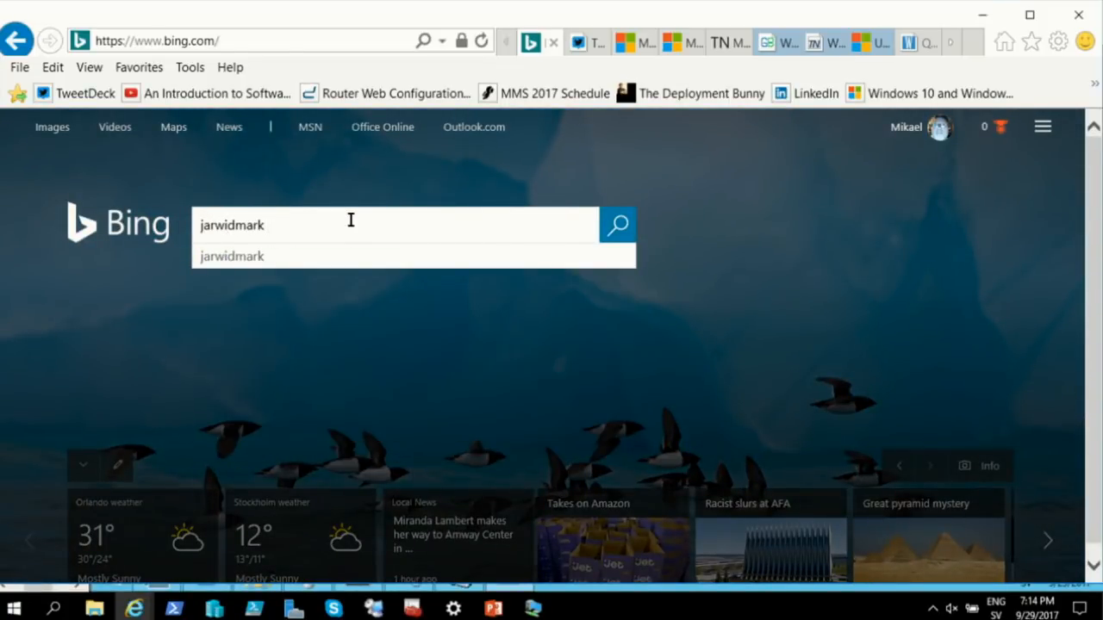
pyautogui.write('225 gb')
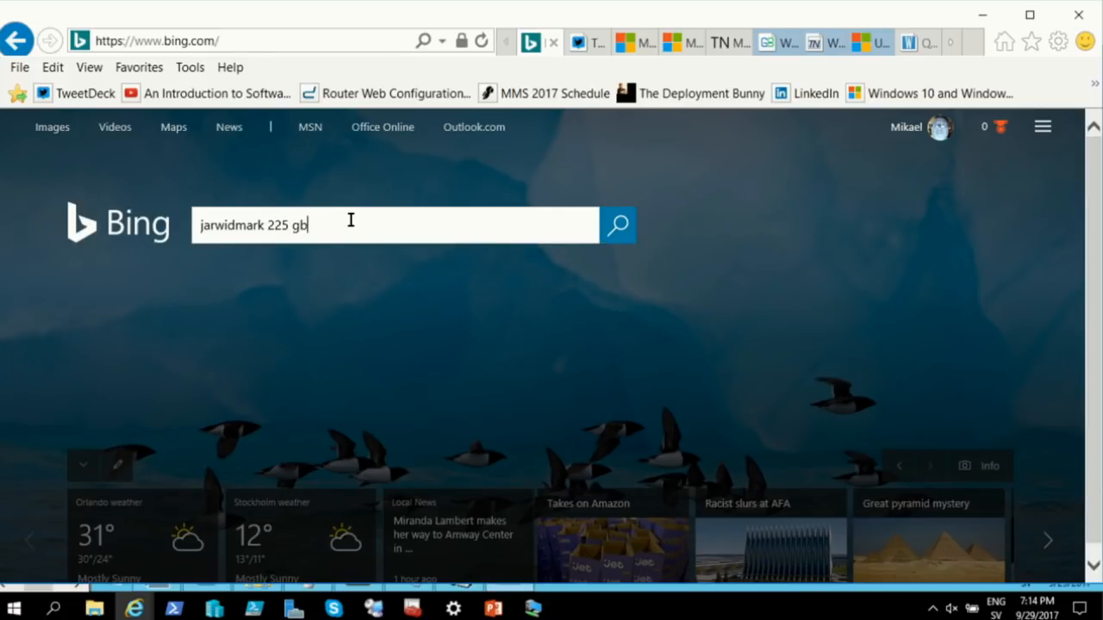
pyautogui.write(' s wsus')
pyautogui.press('Return')
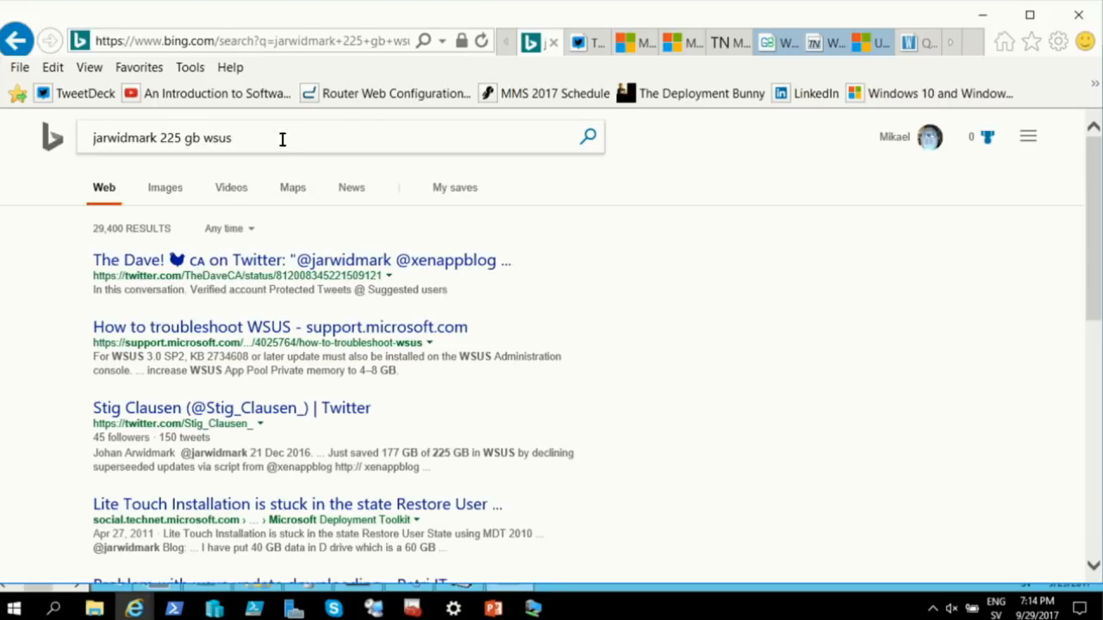
# Add 'twitter' to the query, edit and rerun it, review the results, then minimize the browser
pyautogui.write('twitter')
pyautogui.press('Return')
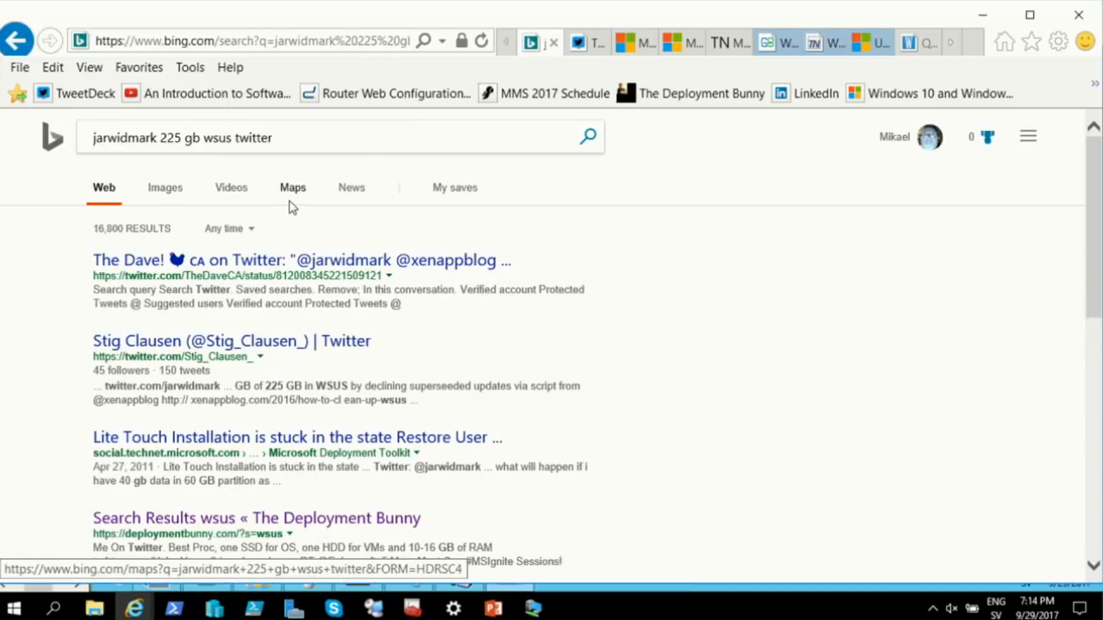
pyautogui.scroll(-1, 300, 233)
pyautogui.scroll(-5, 301, 250)
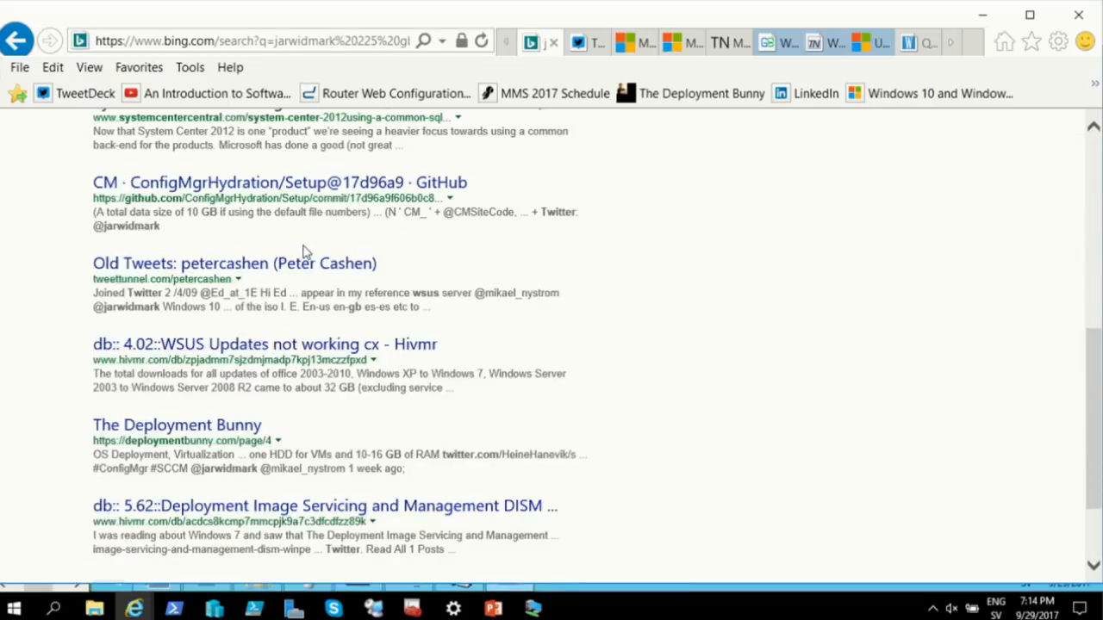
pyautogui.scroll(7, 305, 246)
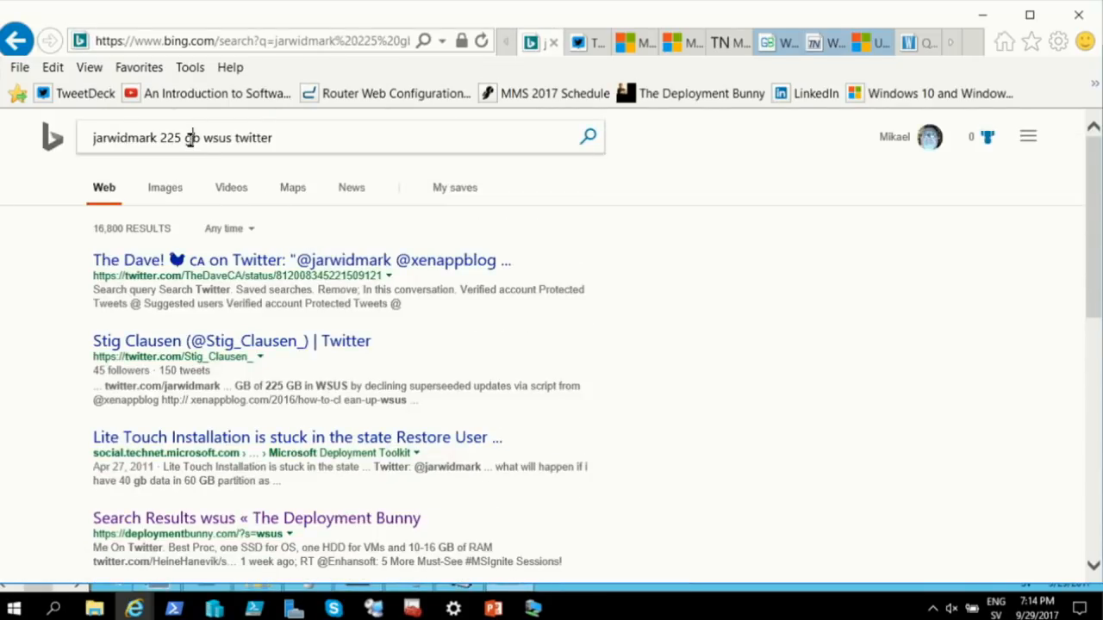
pyautogui.press('BackSpace')
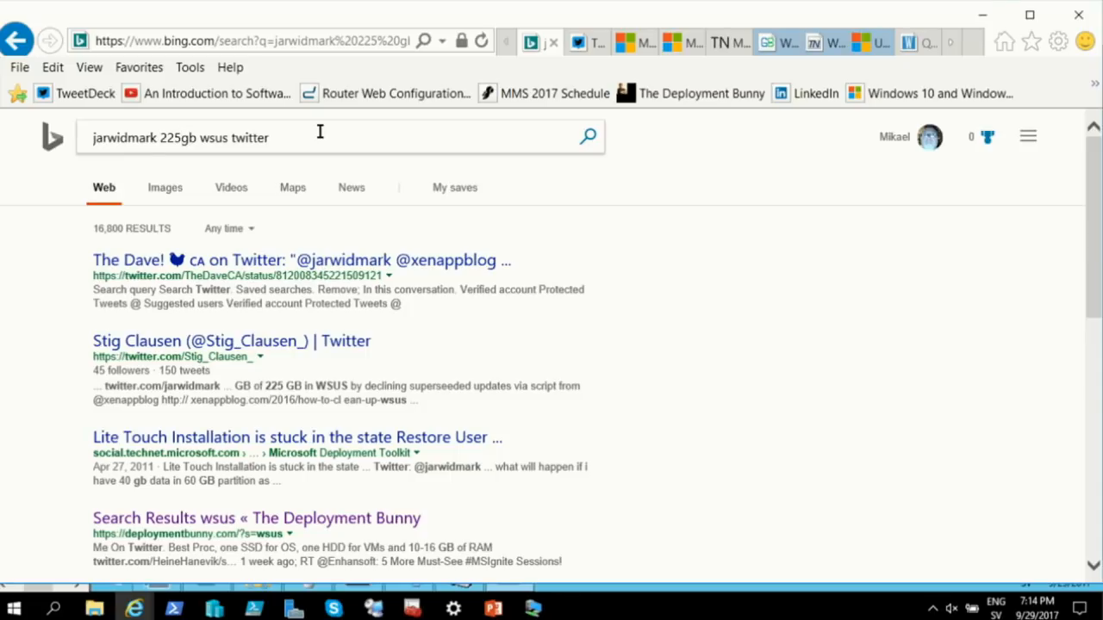
pyautogui.press('Return')
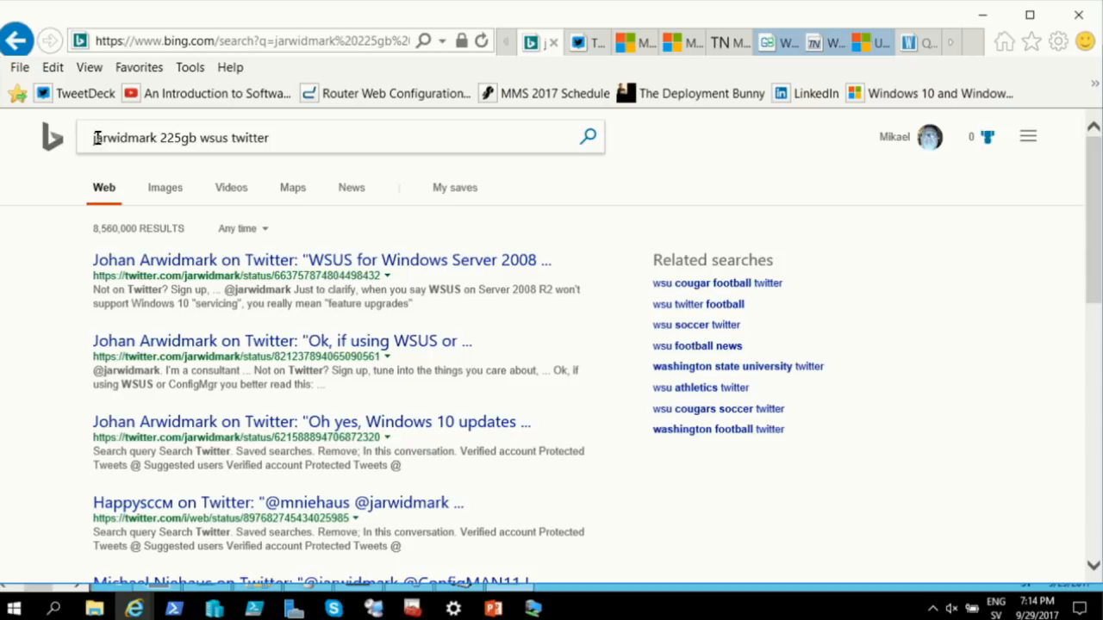
pyautogui.scroll(-3, 410, 351)
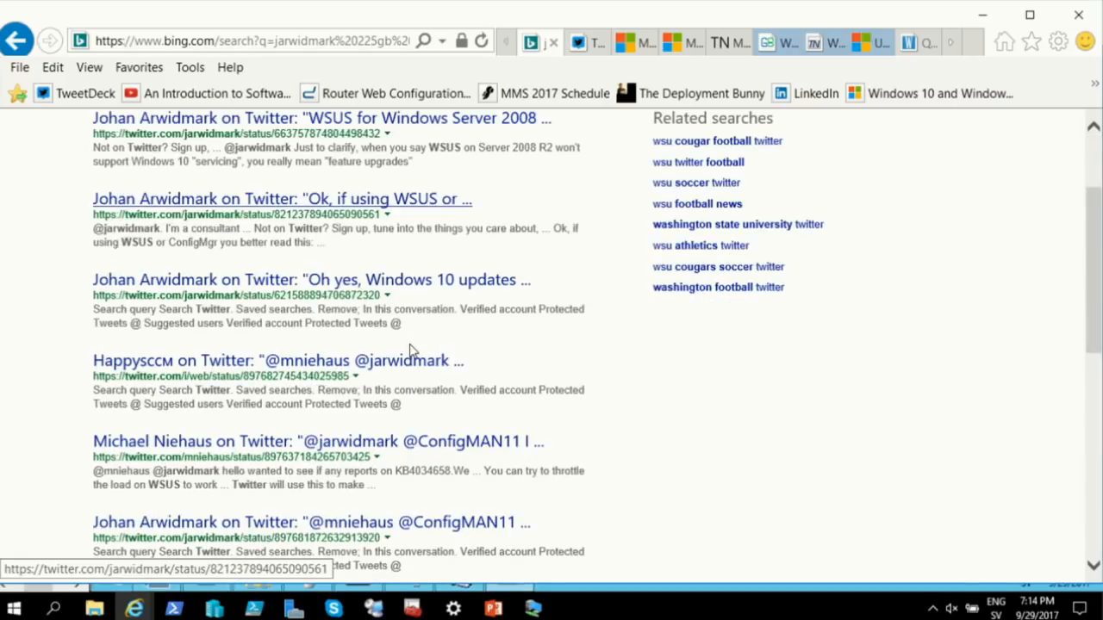
pyautogui.scroll(3, 419, 355)
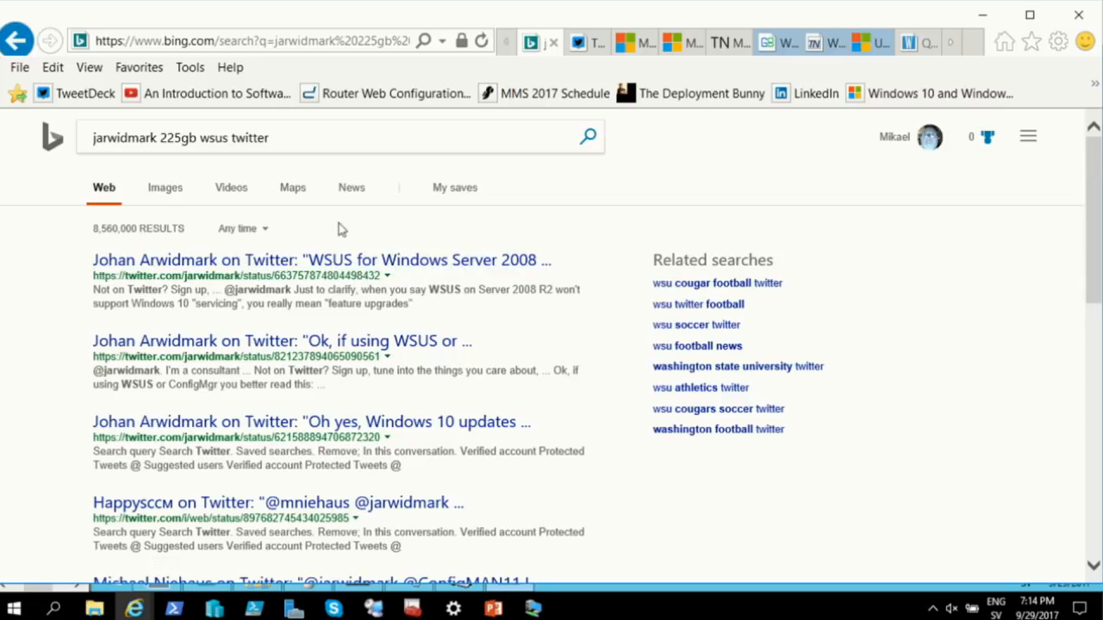
pyautogui.click(302, 136)
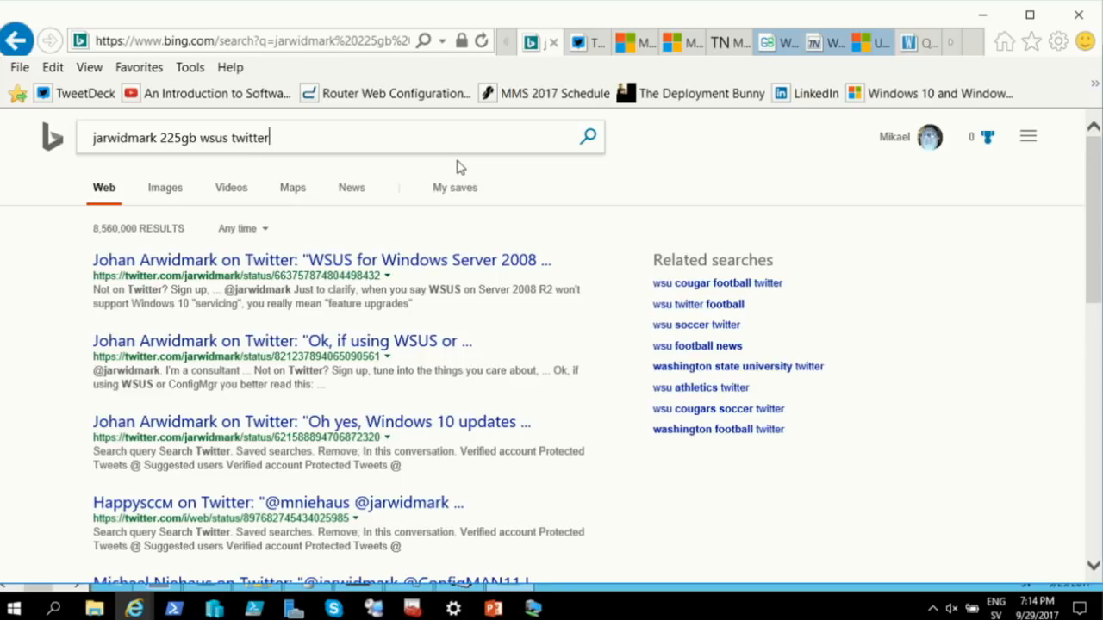
pyautogui.click(981, 16)
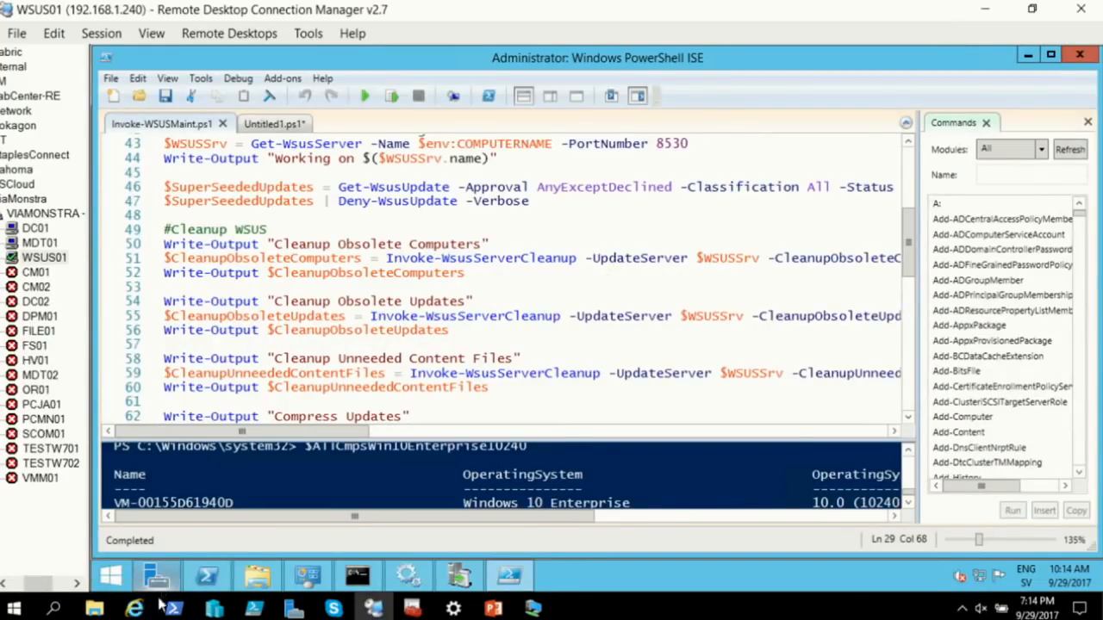
# Reopen the GitHub script page from the IE jump list and go up to the Tools folder
pyautogui.rightClick(134, 609)
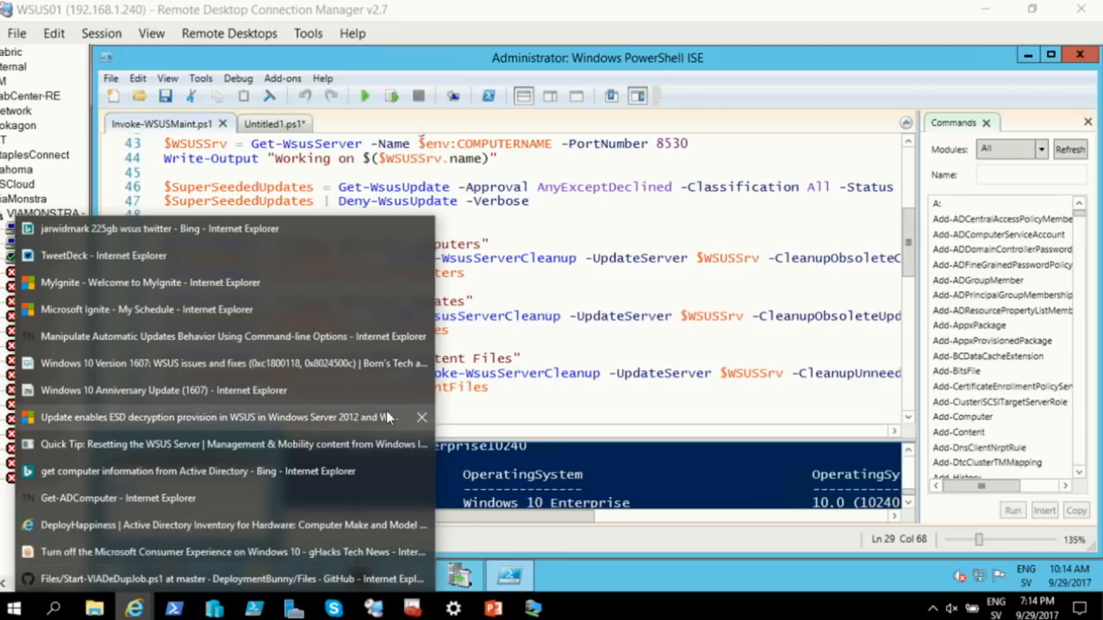
pyautogui.click(250, 579)
pyautogui.click(15, 40)
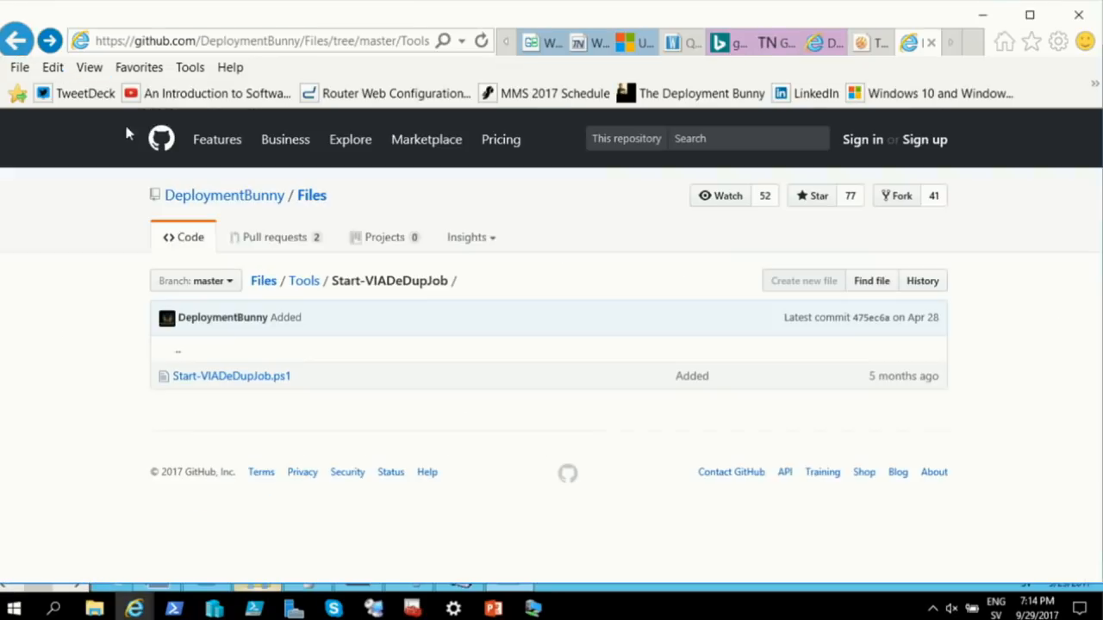
pyautogui.click(303, 282)
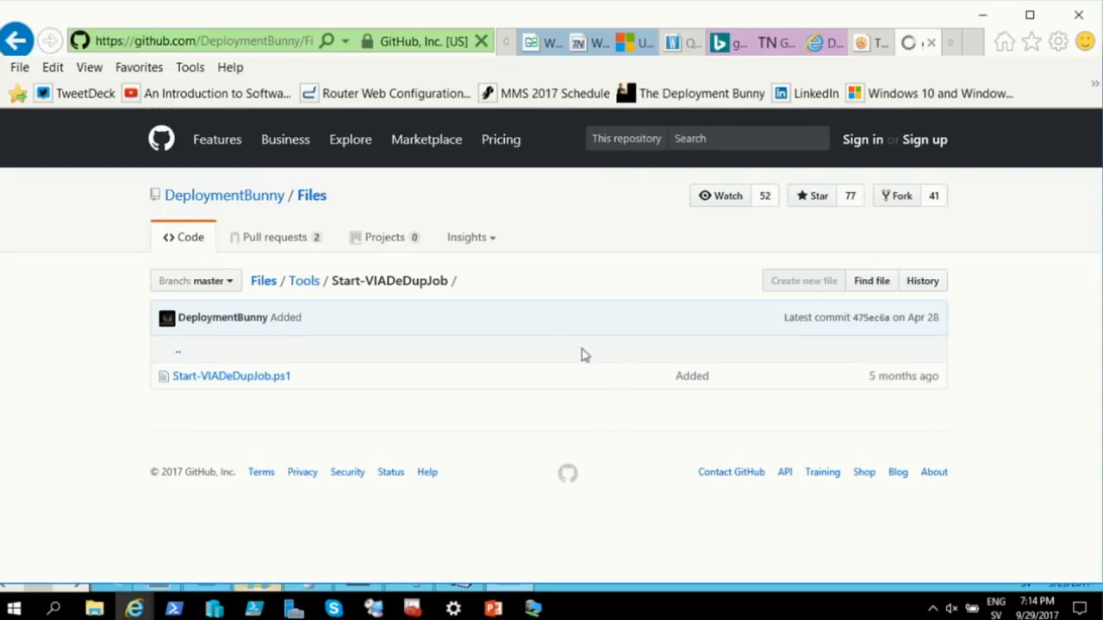
# Scroll the Tools listing and open the Invoke-WSUSMaint folder
pyautogui.scroll(-8, 586, 338)
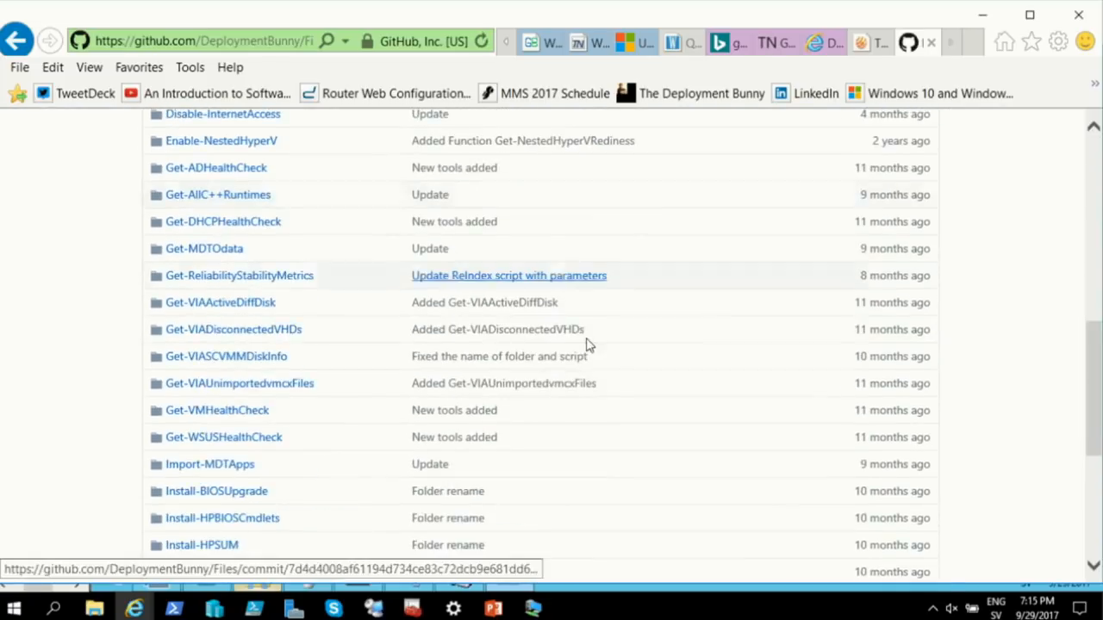
pyautogui.scroll(-4, 371, 443)
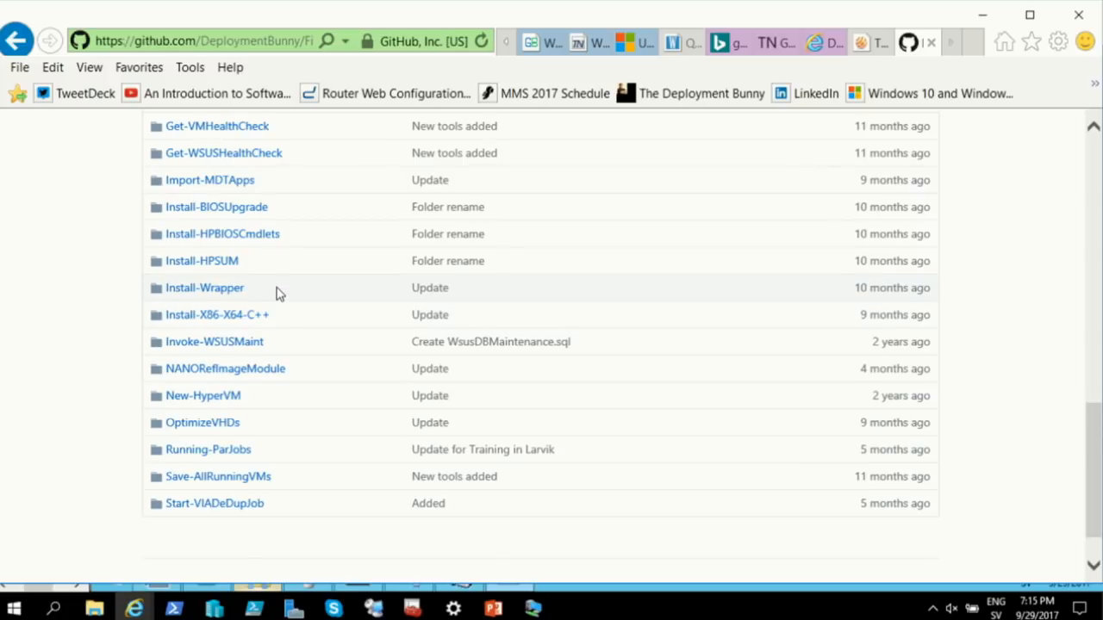
pyautogui.scroll(2, 276, 293)
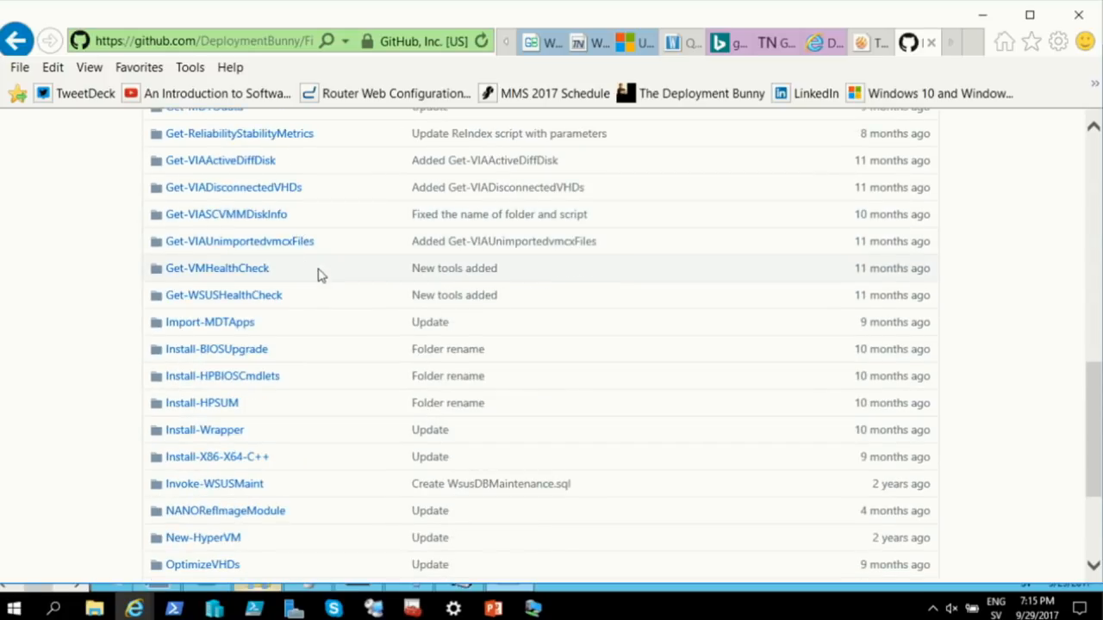
pyautogui.scroll(1, 315, 288)
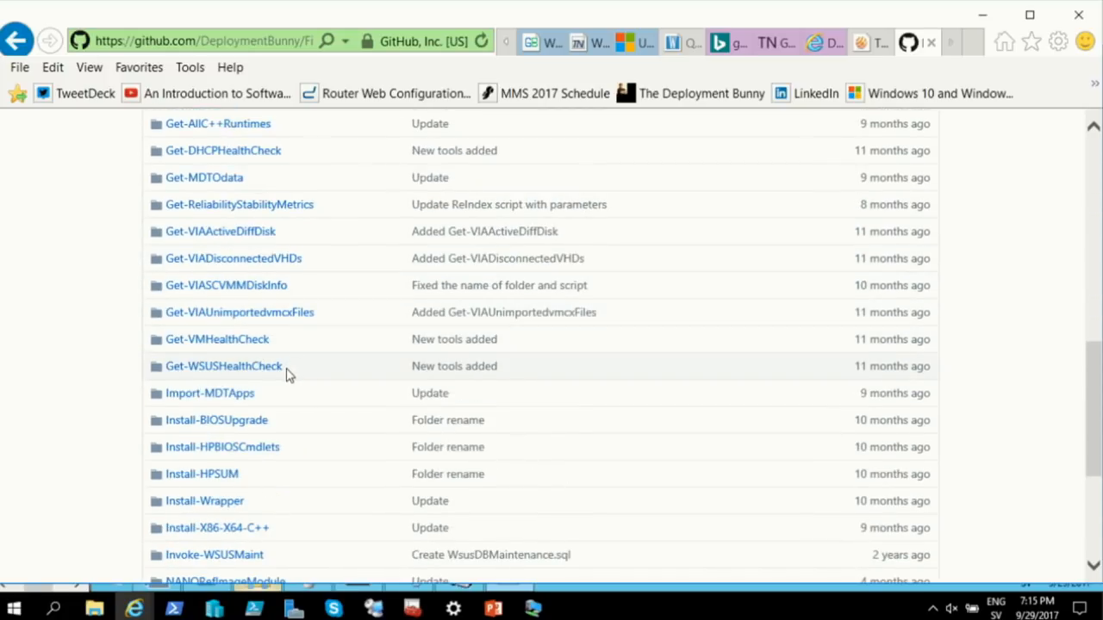
pyautogui.scroll(5, 289, 375)
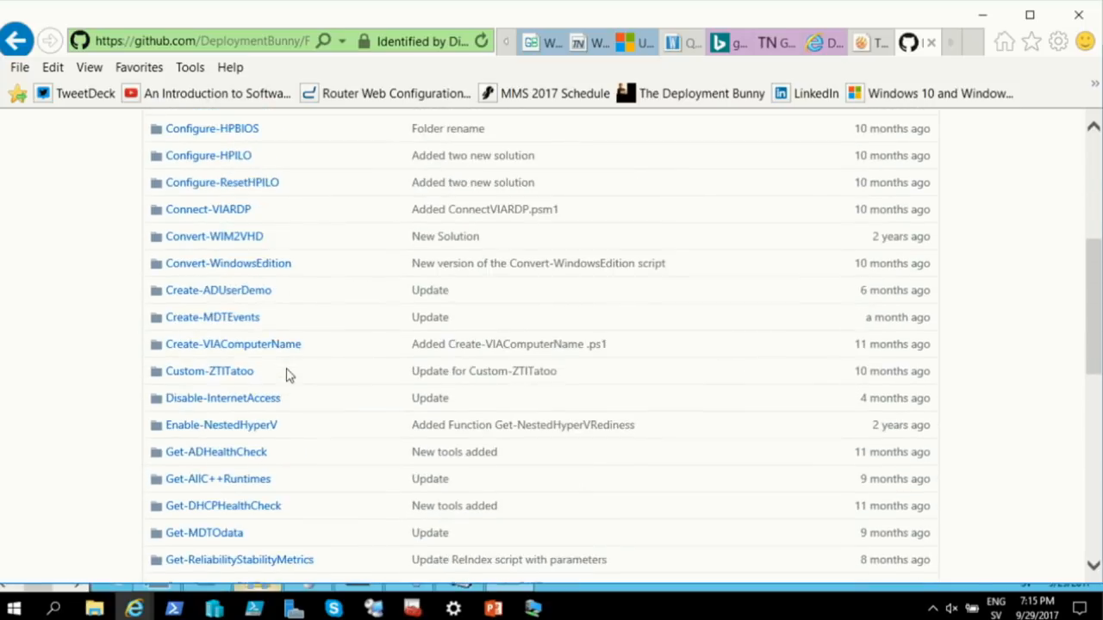
pyautogui.scroll(3, 289, 375)
pyautogui.scroll(-1, 355, 360)
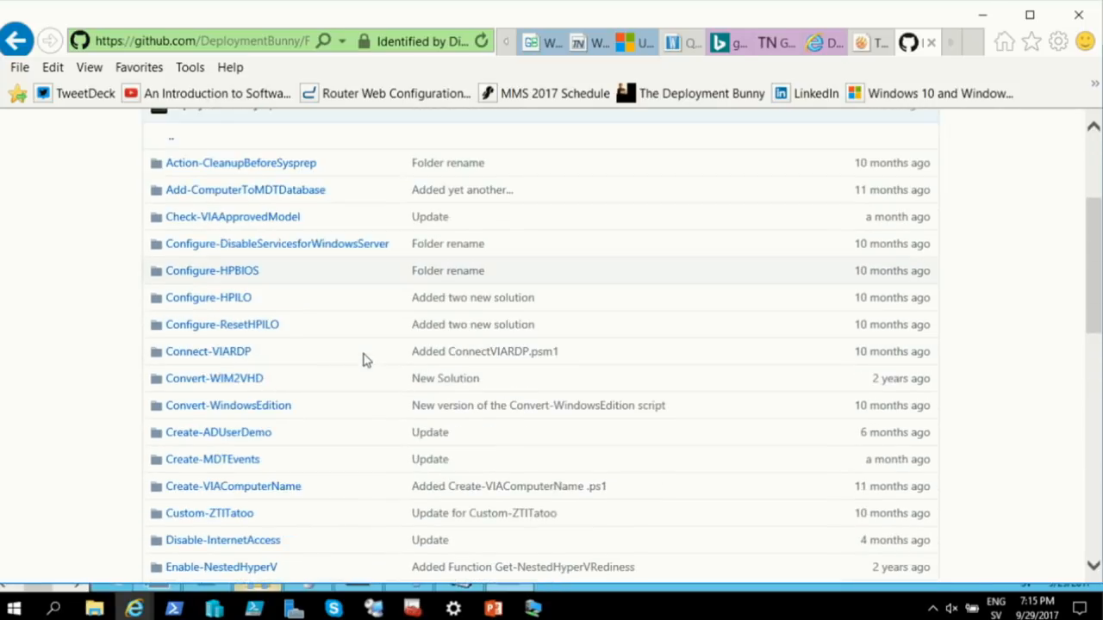
pyautogui.scroll(-4, 363, 360)
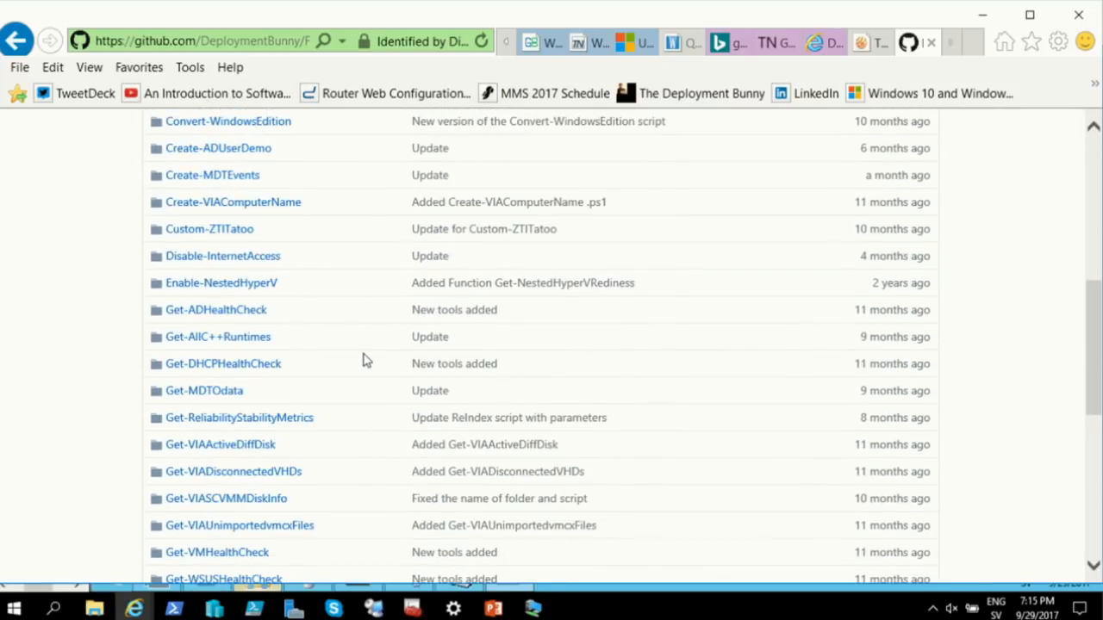
pyautogui.scroll(-1, 363, 360)
pyautogui.scroll(-1, 363, 361)
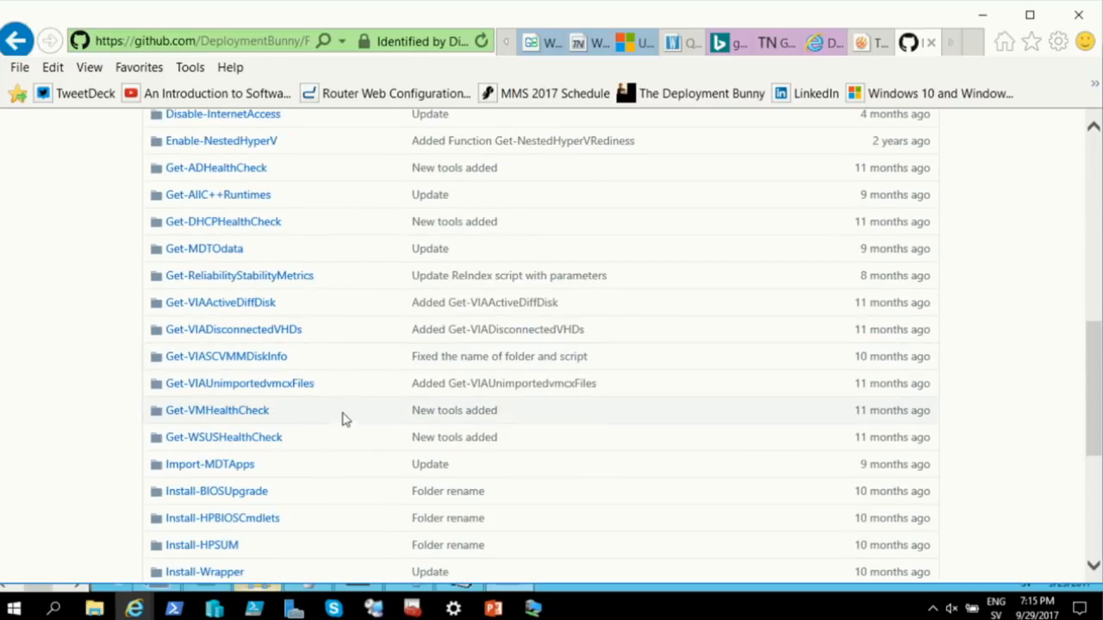
pyautogui.scroll(-3, 345, 426)
pyautogui.scroll(-2, 344, 426)
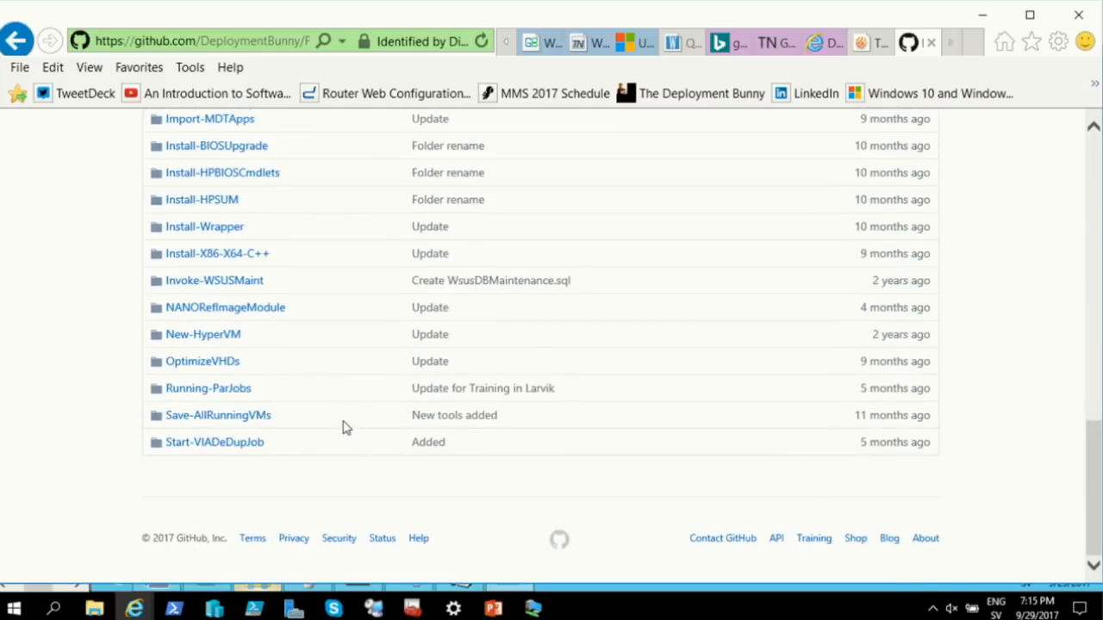
pyautogui.click(246, 281)
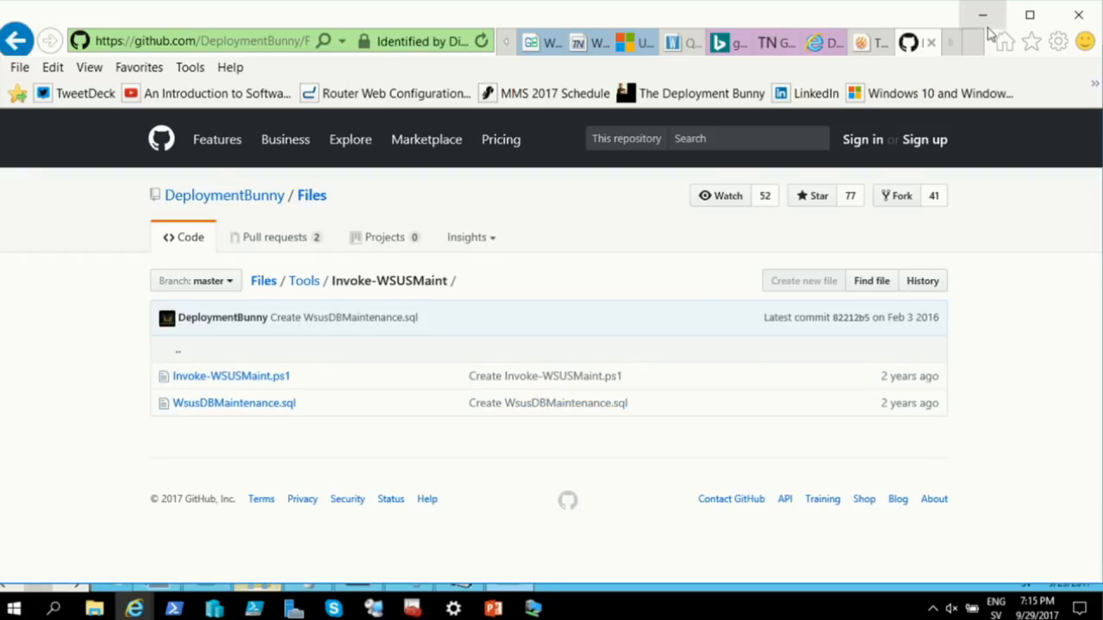
# Maximize, then minimize Internet Explorer to get back to Invoke-WSUSMaint.ps1 in PowerShell ISE
pyautogui.click(1030, 15)
pyautogui.click(994, 20)
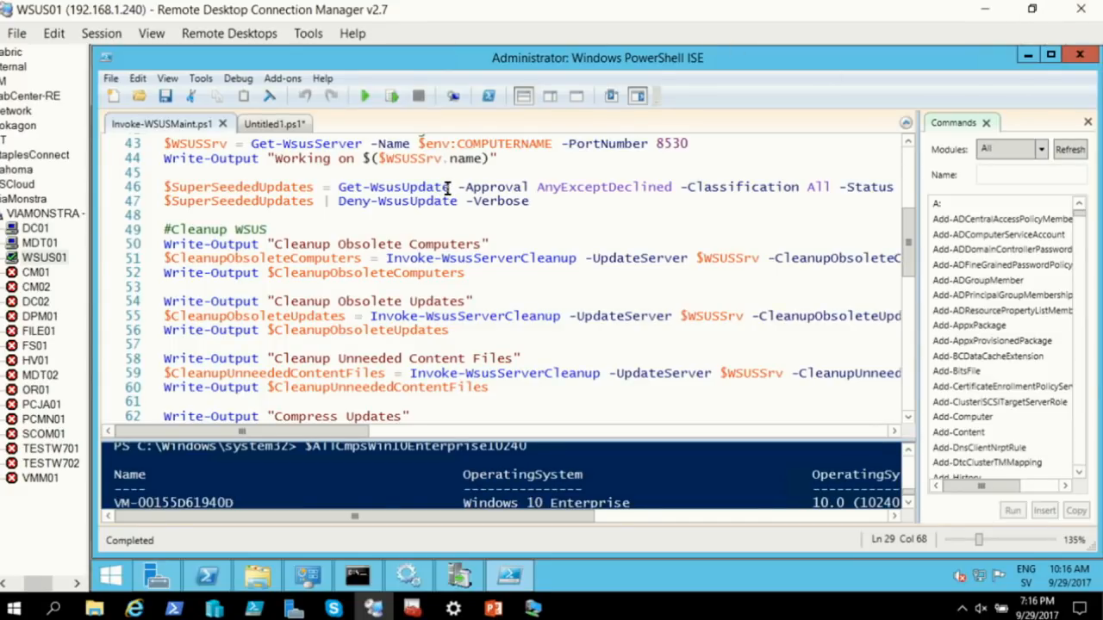
# Highlight Get-WsusUpdate on line 46 and scroll along the line, then switch to Deployment Workbench
pyautogui.moveTo(451, 187); pyautogui.dragTo(332, 189)
pyautogui.moveTo(354, 435); pyautogui.dragTo(642, 397)
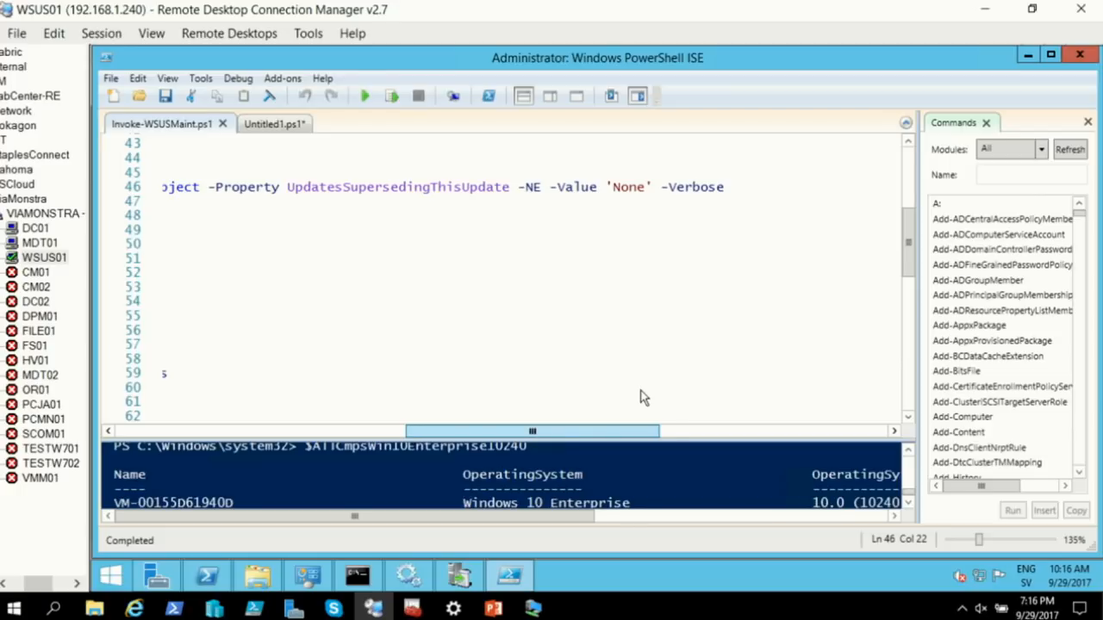
pyautogui.moveTo(642, 397); pyautogui.dragTo(277, 422)
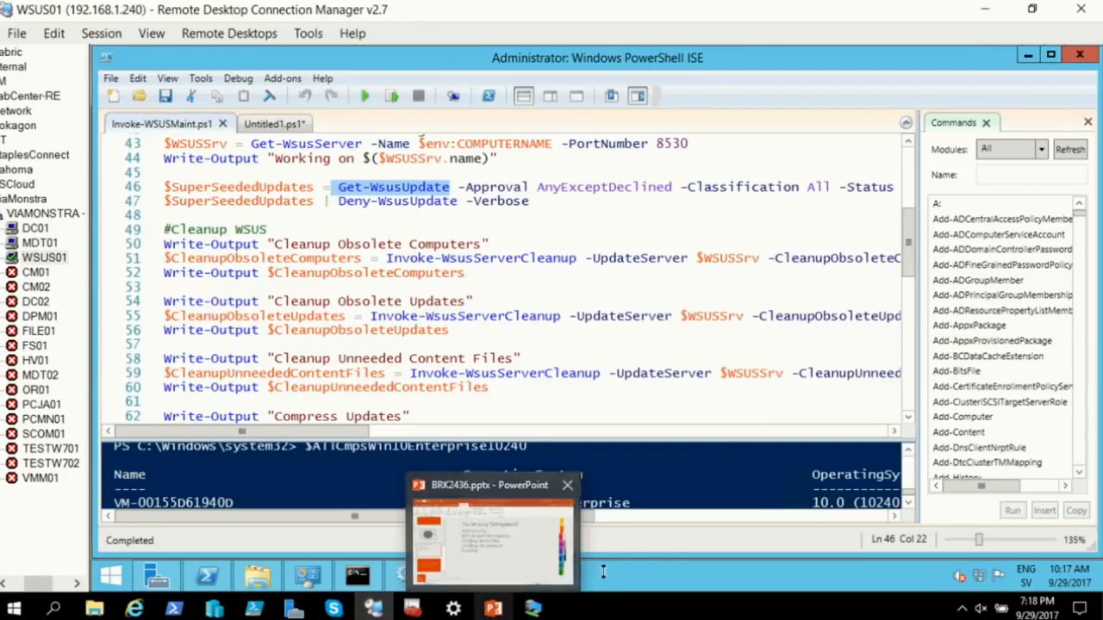
pyautogui.click(412, 608)
pyautogui.moveTo(382, 296); pyautogui.dragTo(374, 172)
# Maximize Deployment Workbench and collapse Operating Systems, Out-of-Box Drivers and Task Sequences to top-level nodes
pyautogui.click(164, 264)
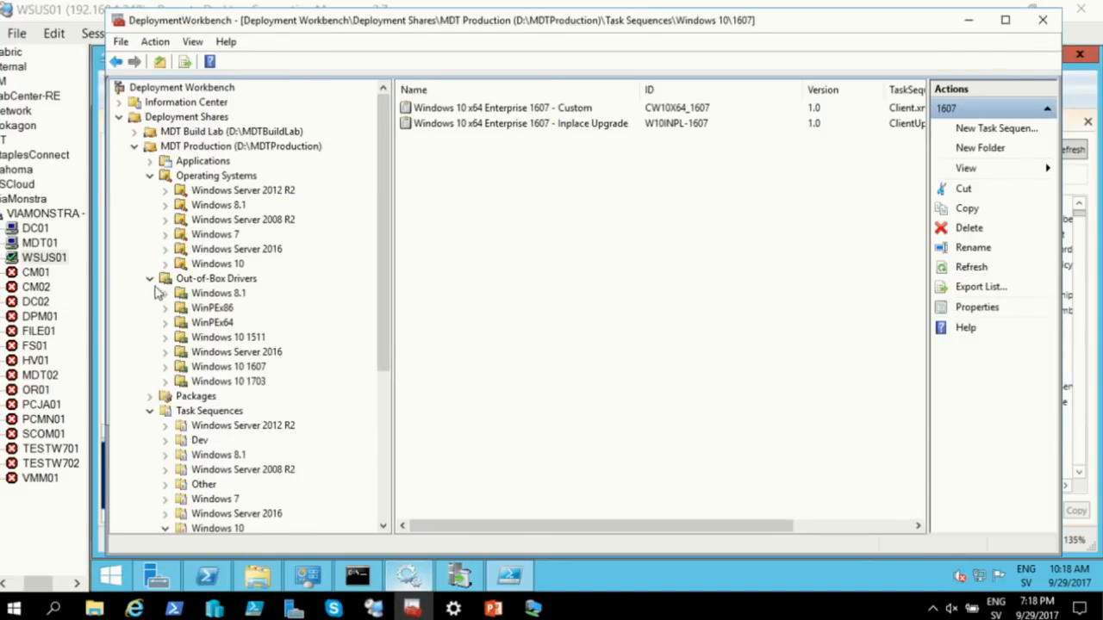
pyautogui.click(1004, 21)
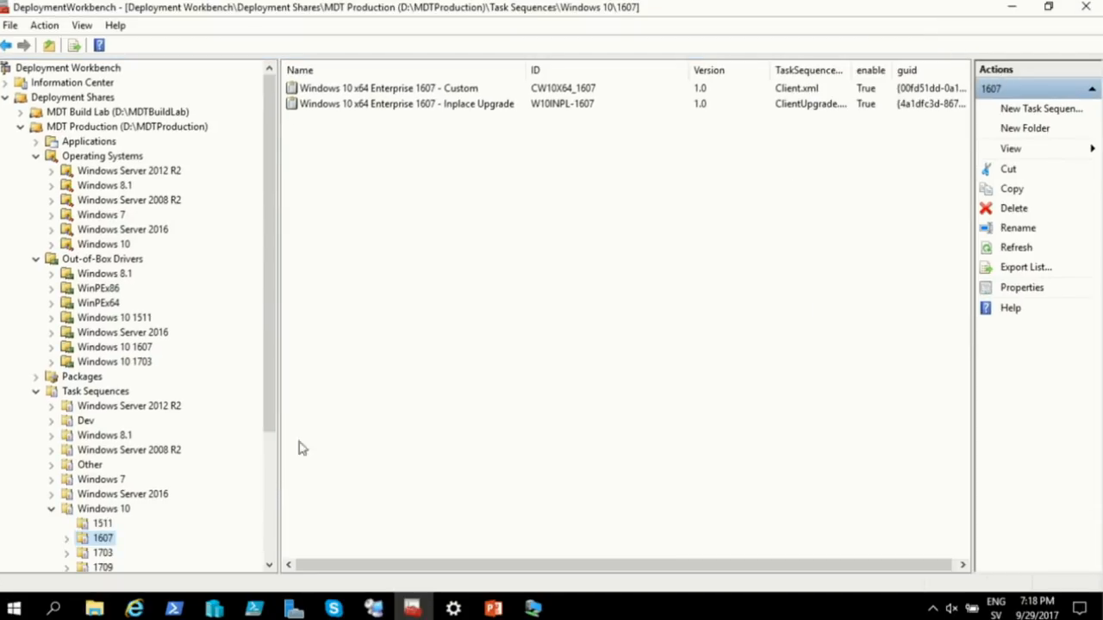
pyautogui.click(36, 156)
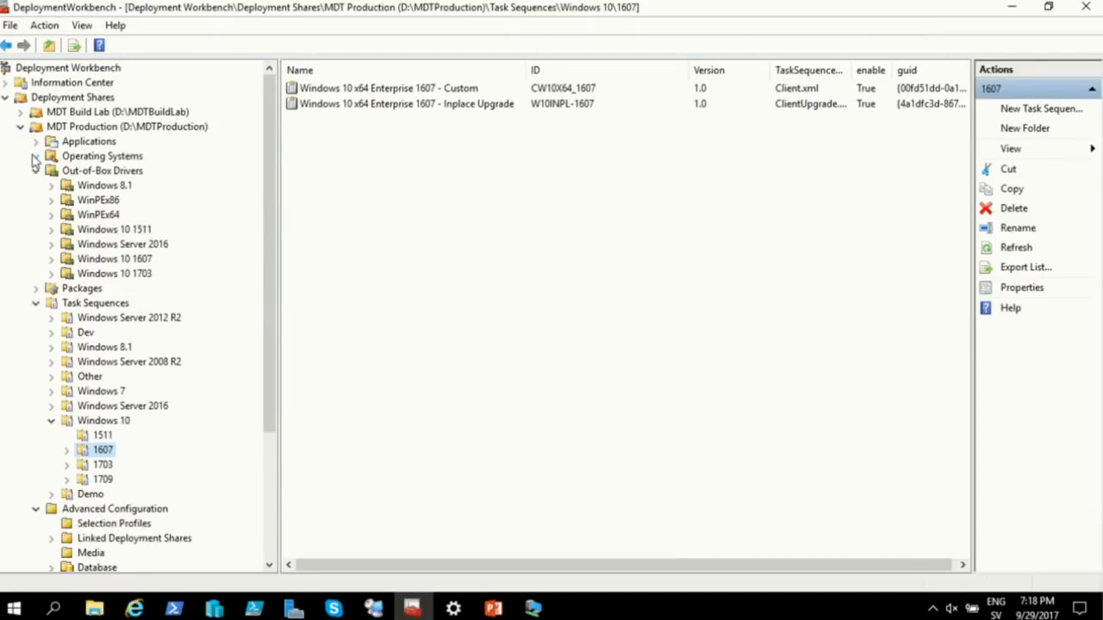
pyautogui.click(36, 171)
pyautogui.click(35, 200)
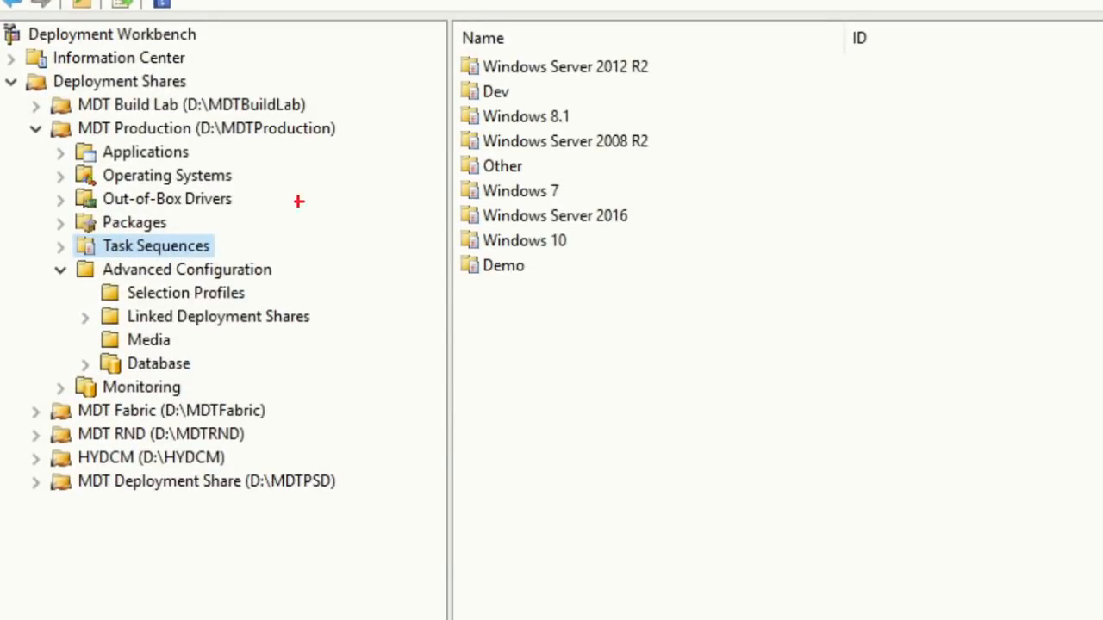
pyautogui.moveTo(249, 175); pyautogui.dragTo(319, 176)
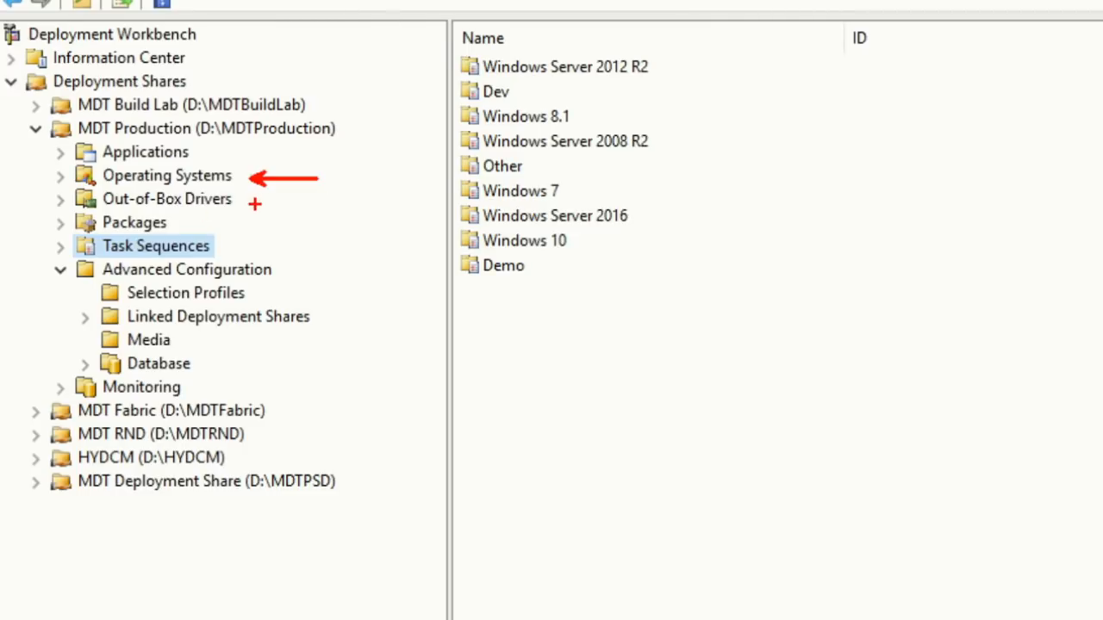
pyautogui.moveTo(259, 201); pyautogui.dragTo(324, 201)
pyautogui.moveTo(207, 224); pyautogui.dragTo(302, 226)
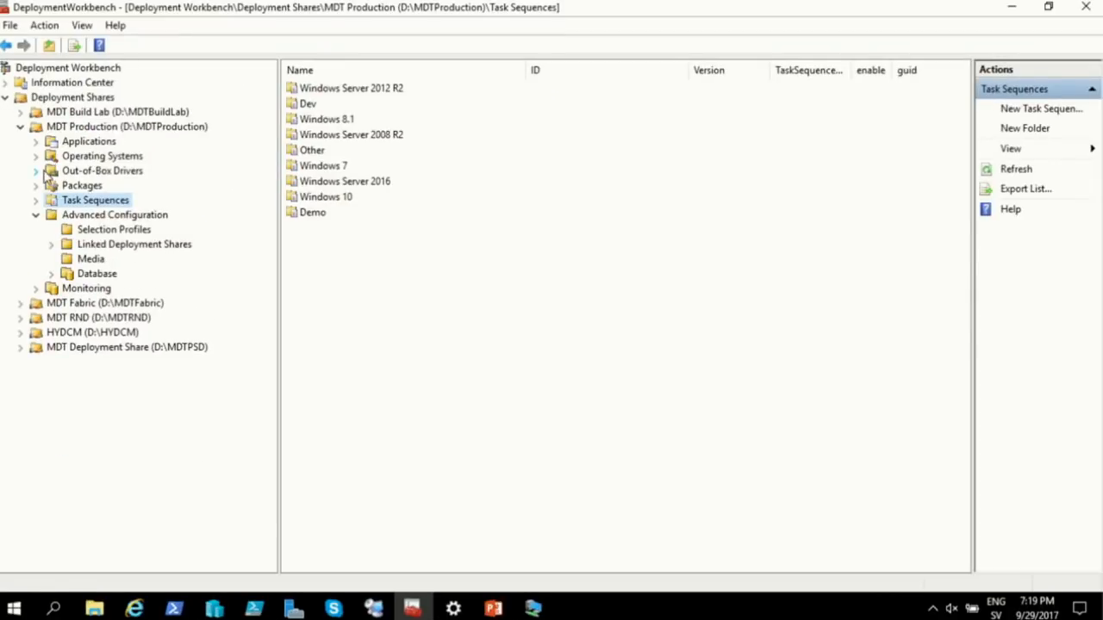
# Expand Out-of-Box Drivers and its Windows 10 1511, 1607 and 1703 folders to show model subfolders
pyautogui.click(37, 171)
pyautogui.click(51, 274)
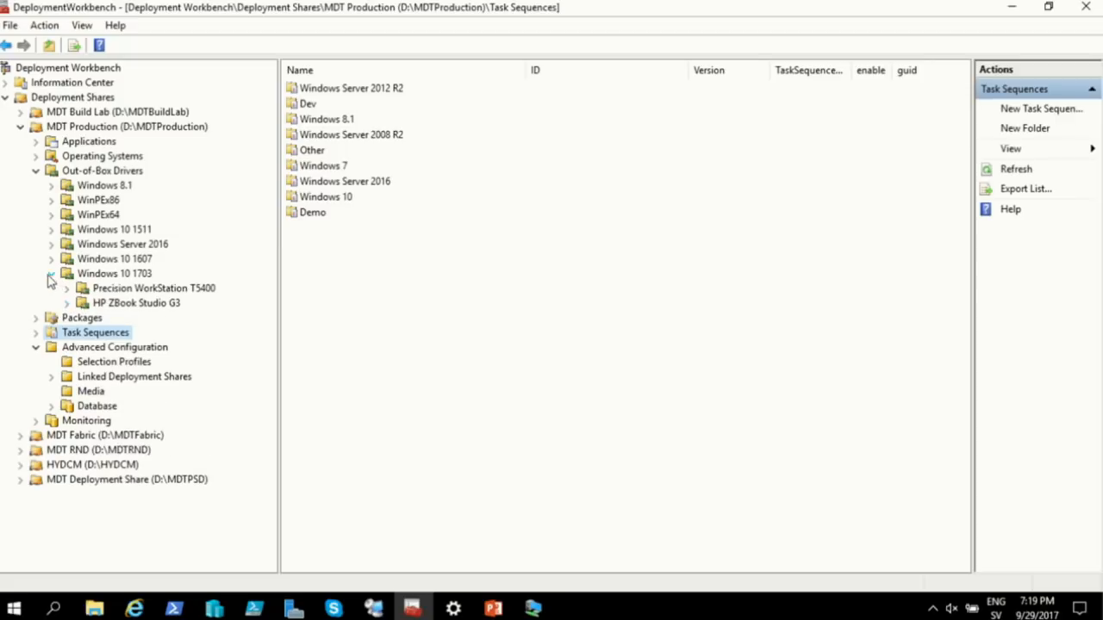
pyautogui.click(51, 259)
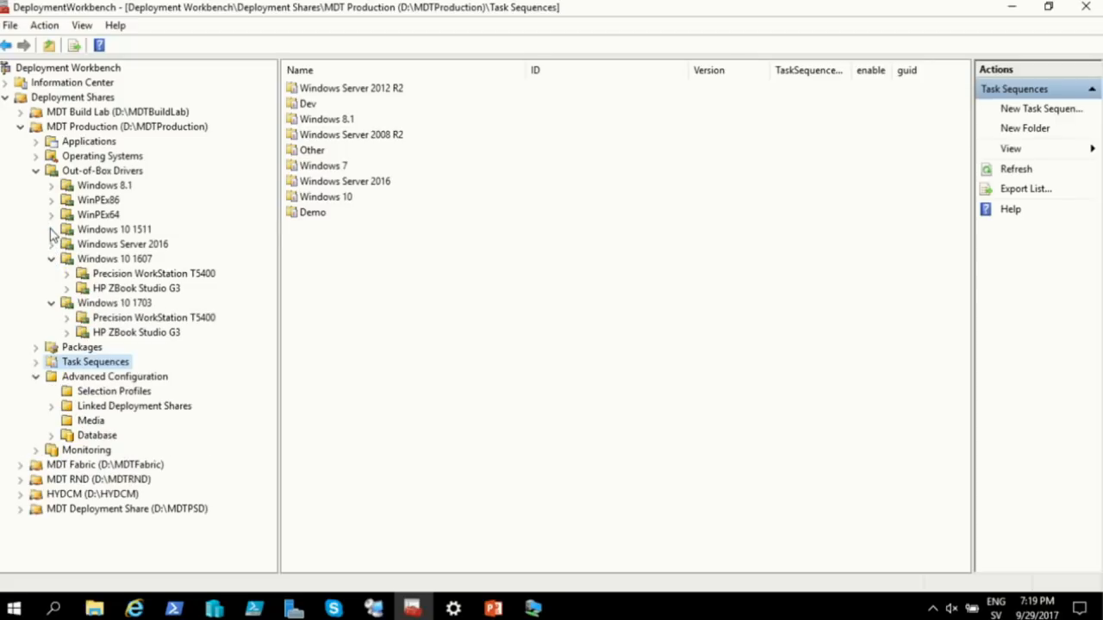
pyautogui.click(51, 229)
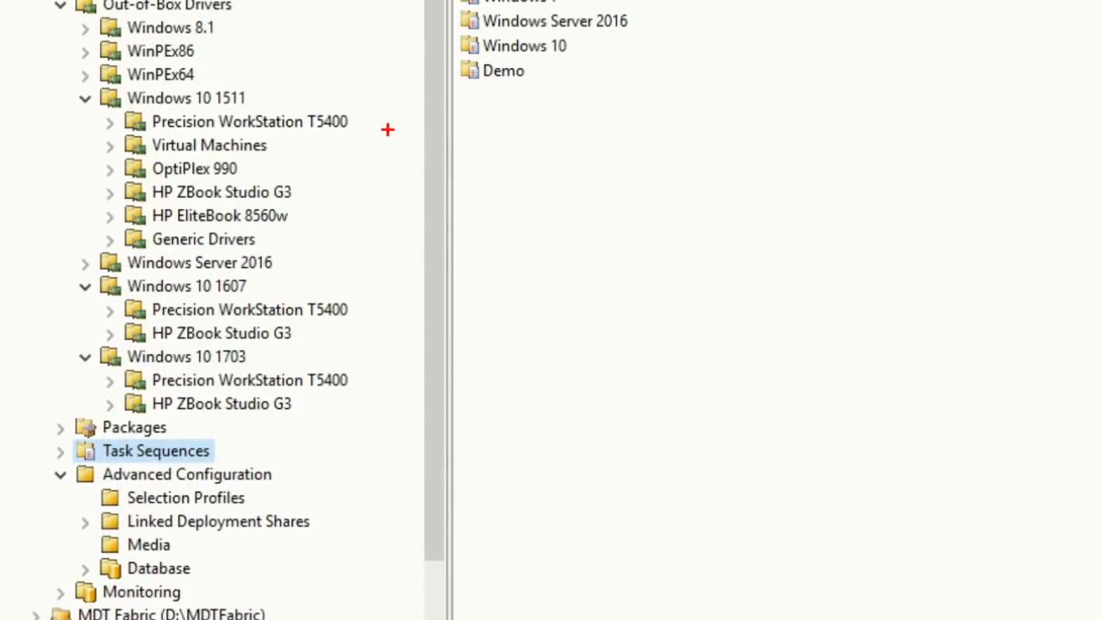
pyautogui.moveTo(267, 99); pyautogui.dragTo(336, 99)
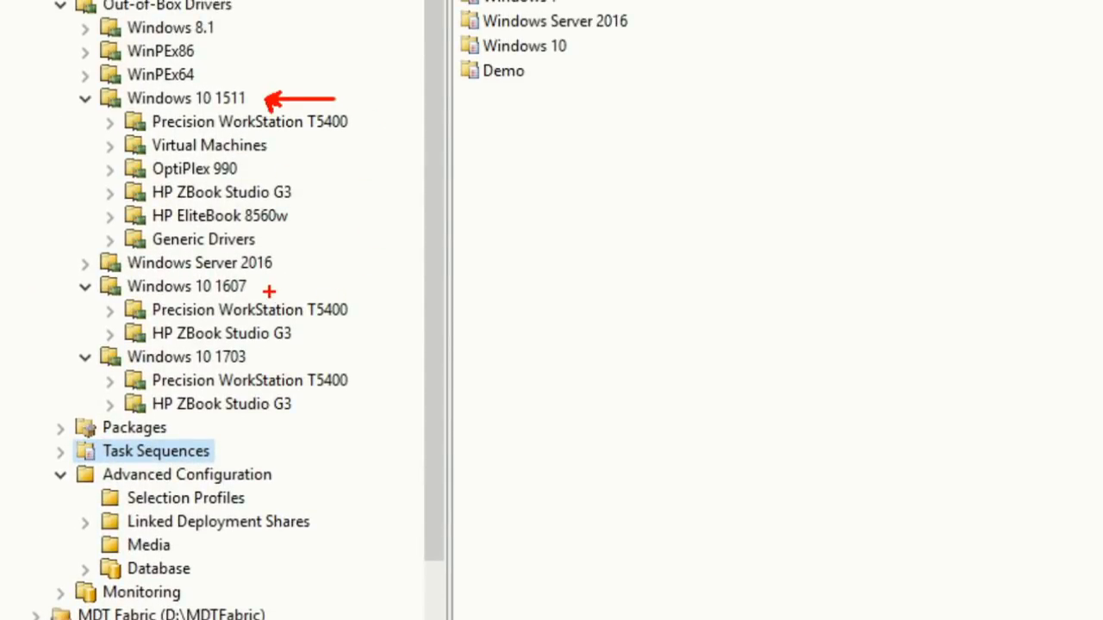
pyautogui.moveTo(273, 287); pyautogui.dragTo(370, 287)
pyautogui.moveTo(272, 358); pyautogui.dragTo(376, 359)
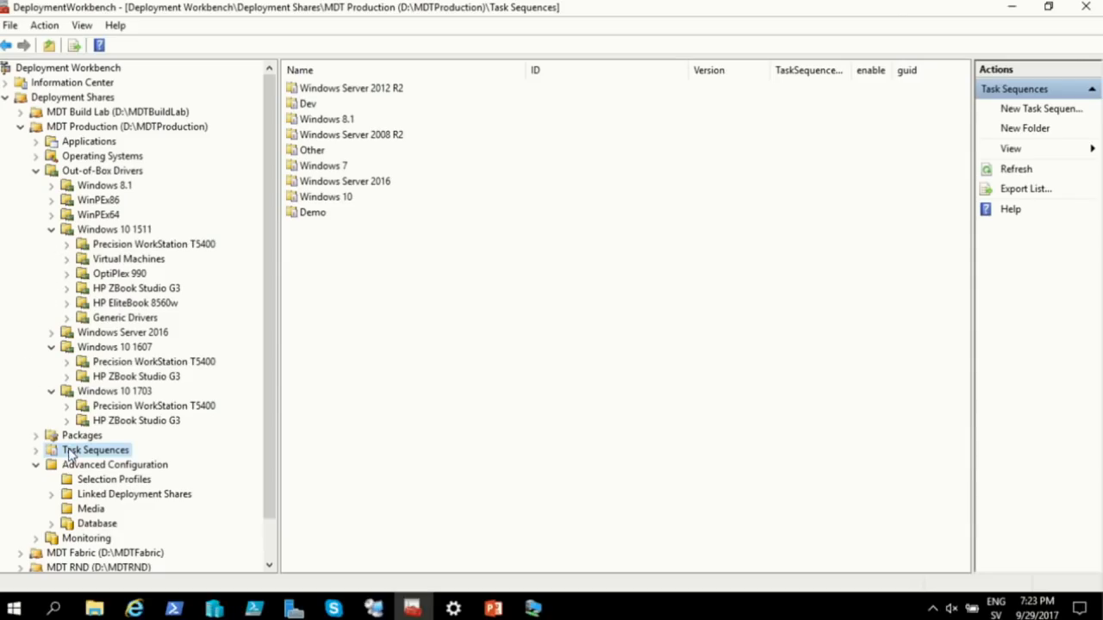
# Expand Task Sequences > Windows 10 and list the 1703 Custom and Inplace Upgrade sequences
pyautogui.click(37, 450)
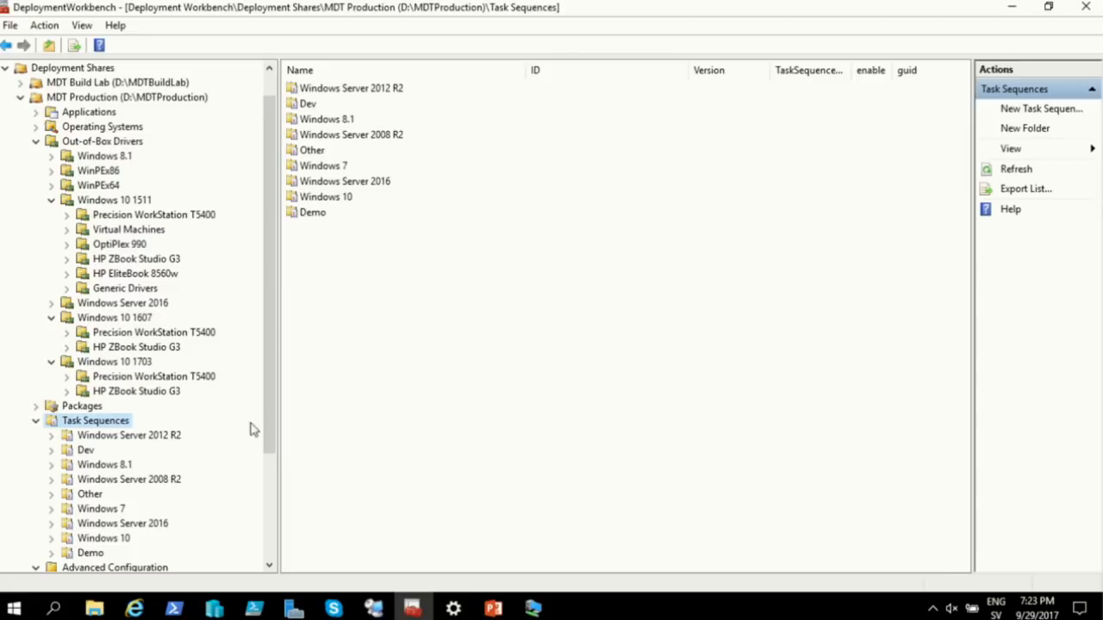
pyautogui.scroll(-3, 271, 436)
pyautogui.click(69, 392)
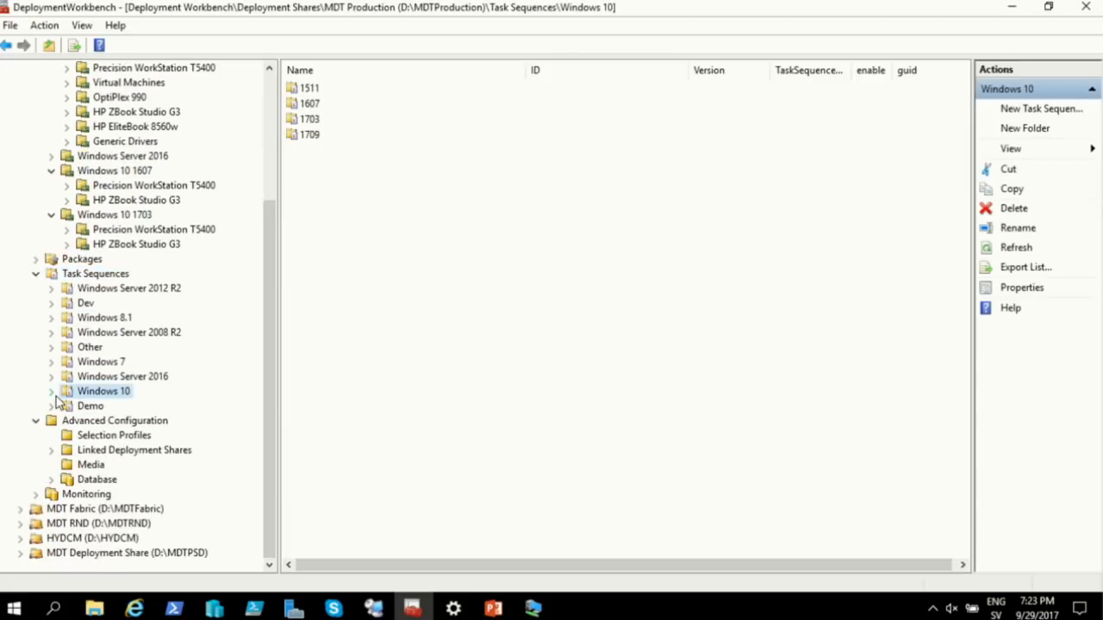
pyautogui.click(51, 391)
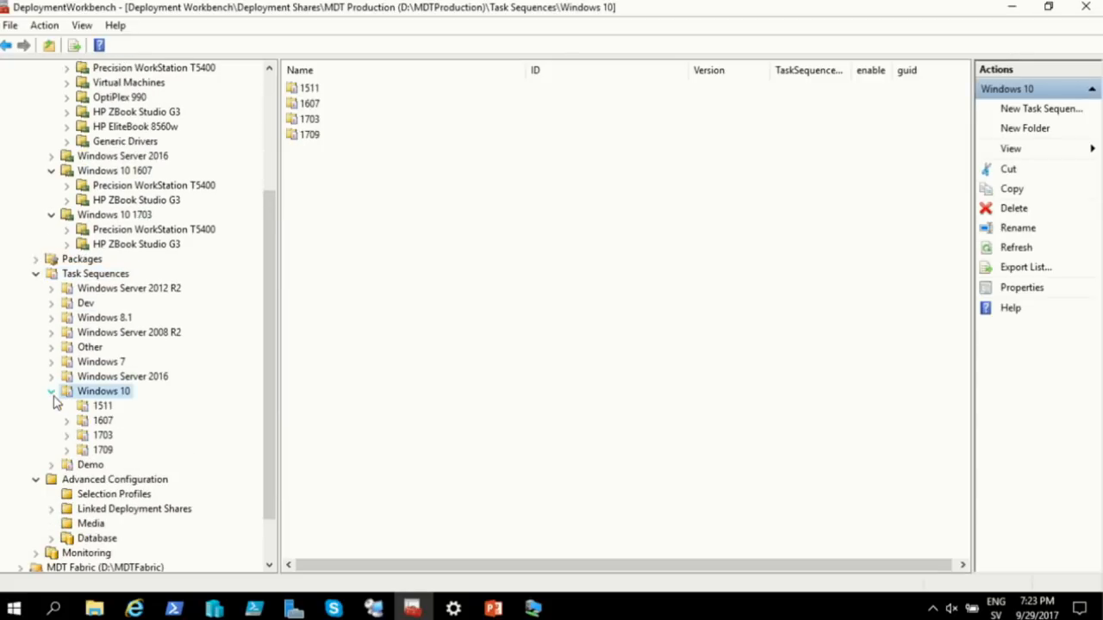
pyautogui.click(102, 436)
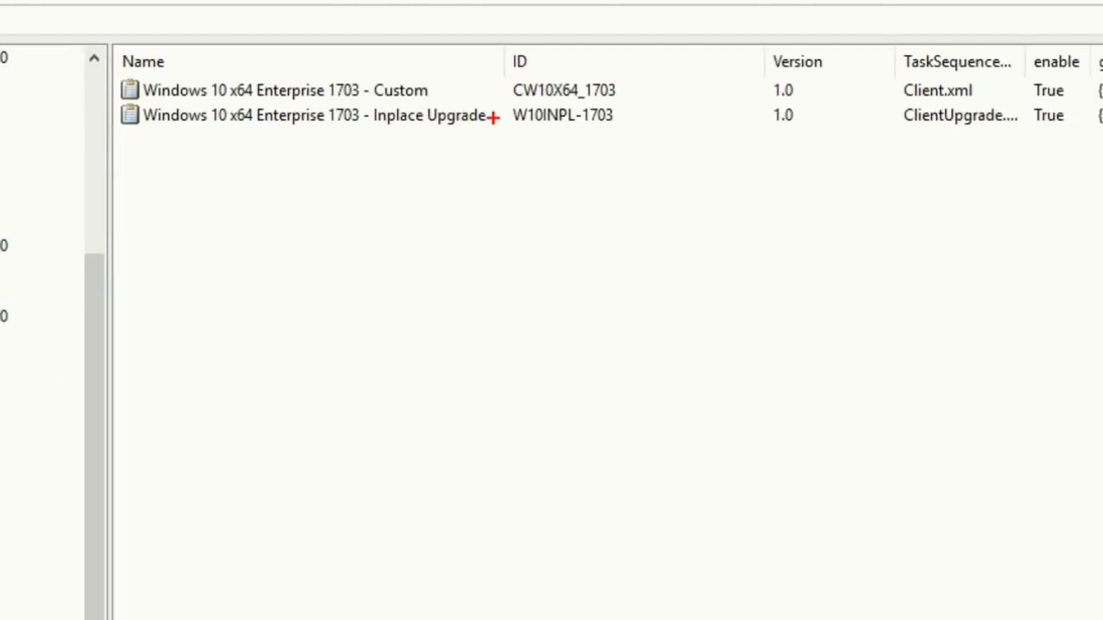
pyautogui.moveTo(443, 85); pyautogui.dragTo(531, 79)
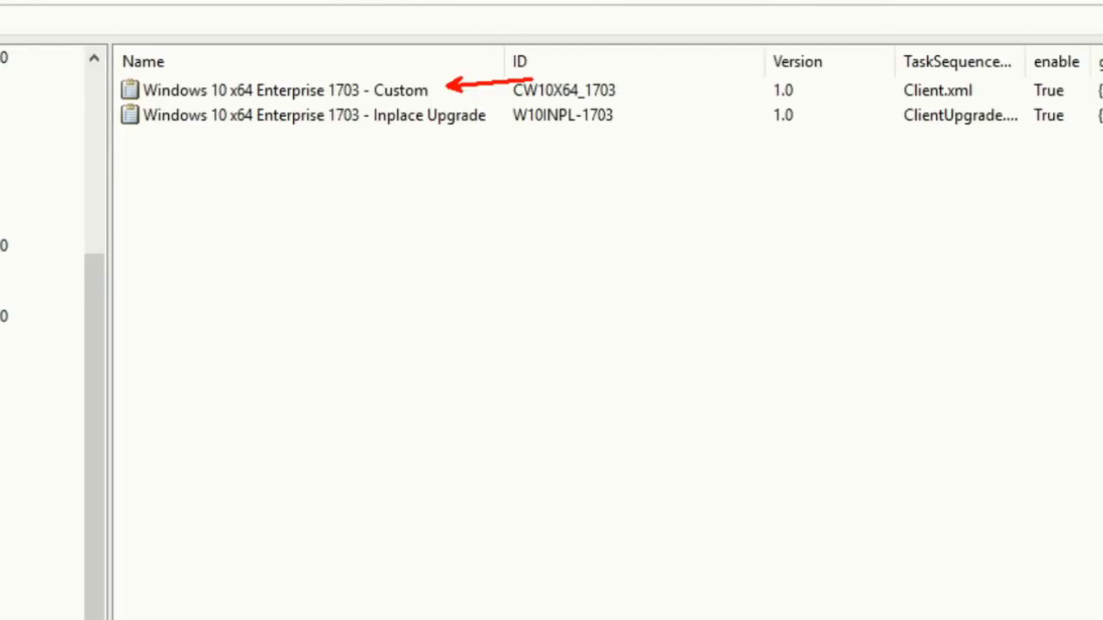
pyautogui.moveTo(498, 115); pyautogui.dragTo(591, 111)
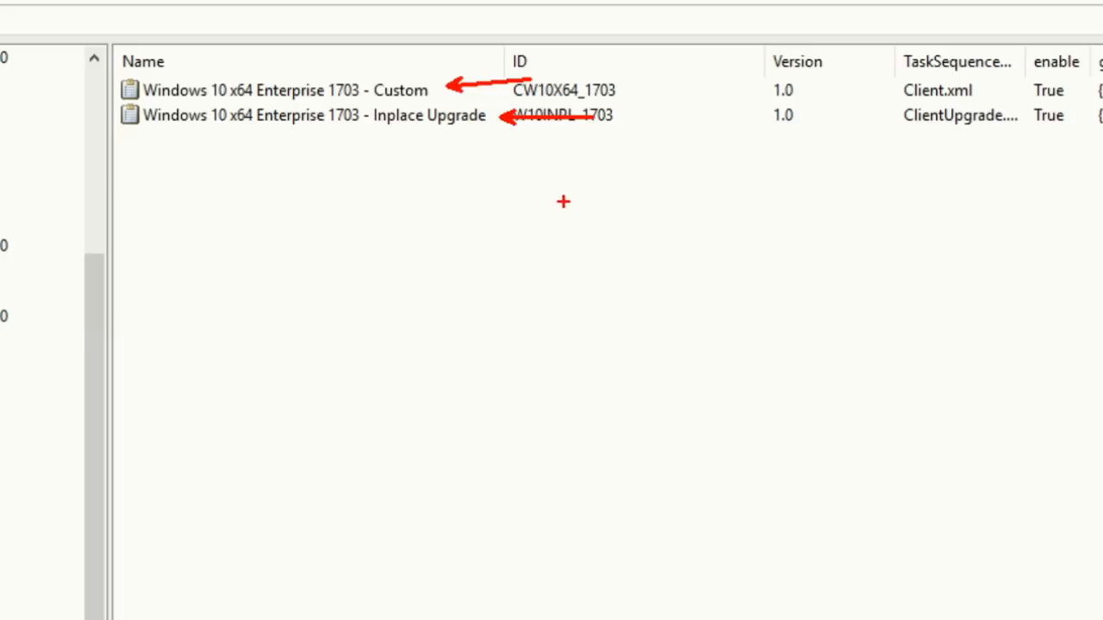
# Open the Inplace Upgrade sequence and expand its Preparation, Upgrade, Post-Processing and Rollback groups
pyautogui.doubleClick(331, 107)
pyautogui.click(392, 58)
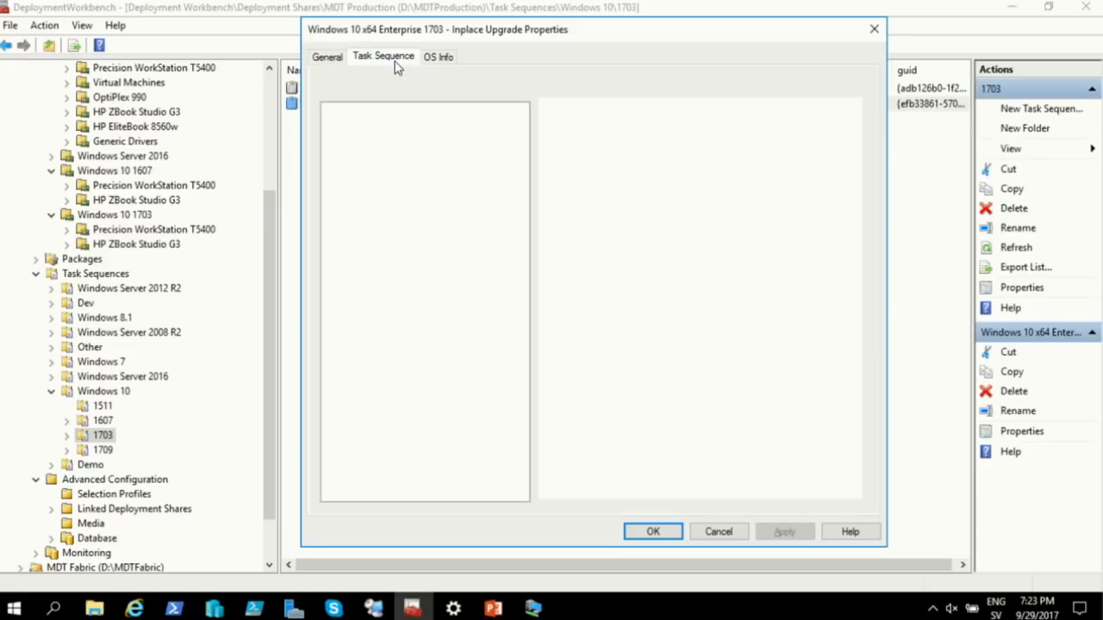
pyautogui.click(331, 110)
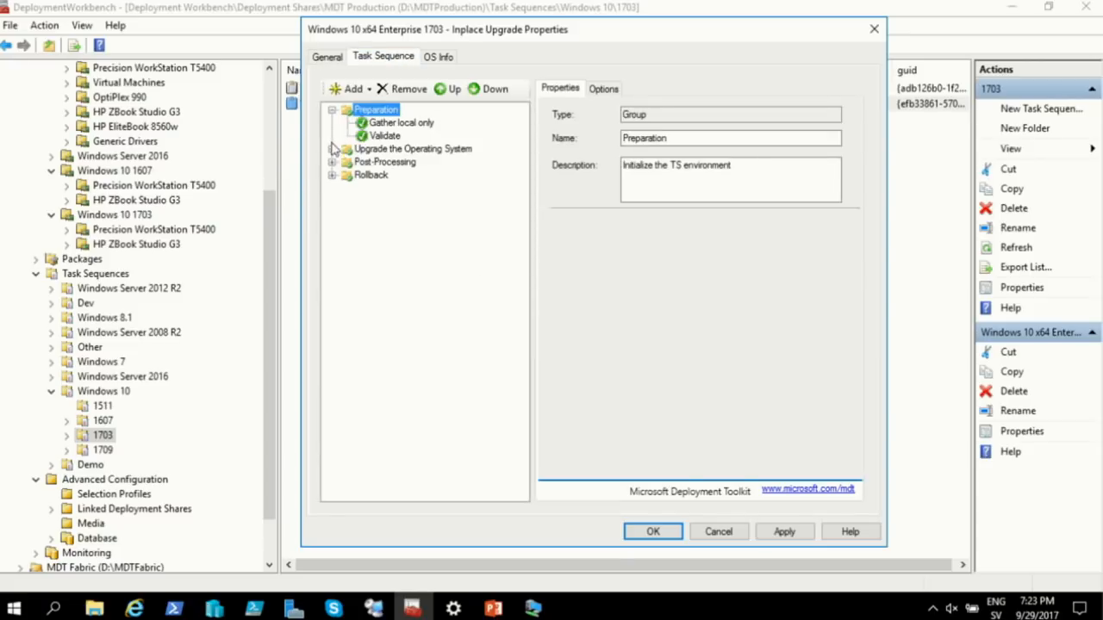
pyautogui.click(331, 149)
pyautogui.click(331, 214)
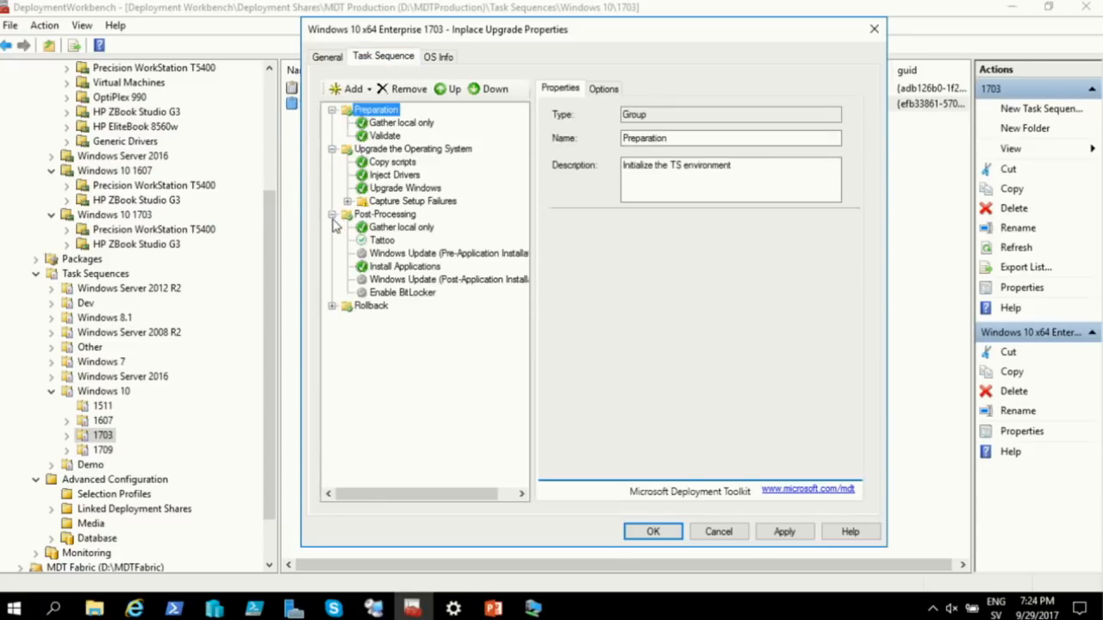
pyautogui.click(332, 306)
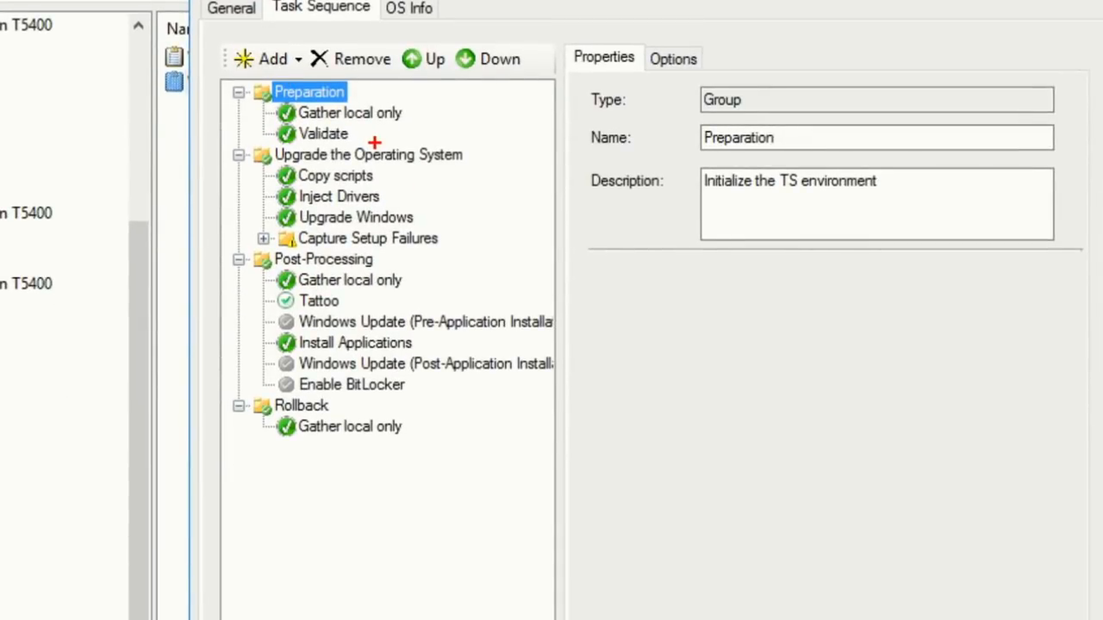
pyautogui.moveTo(368, 136); pyautogui.dragTo(445, 136)
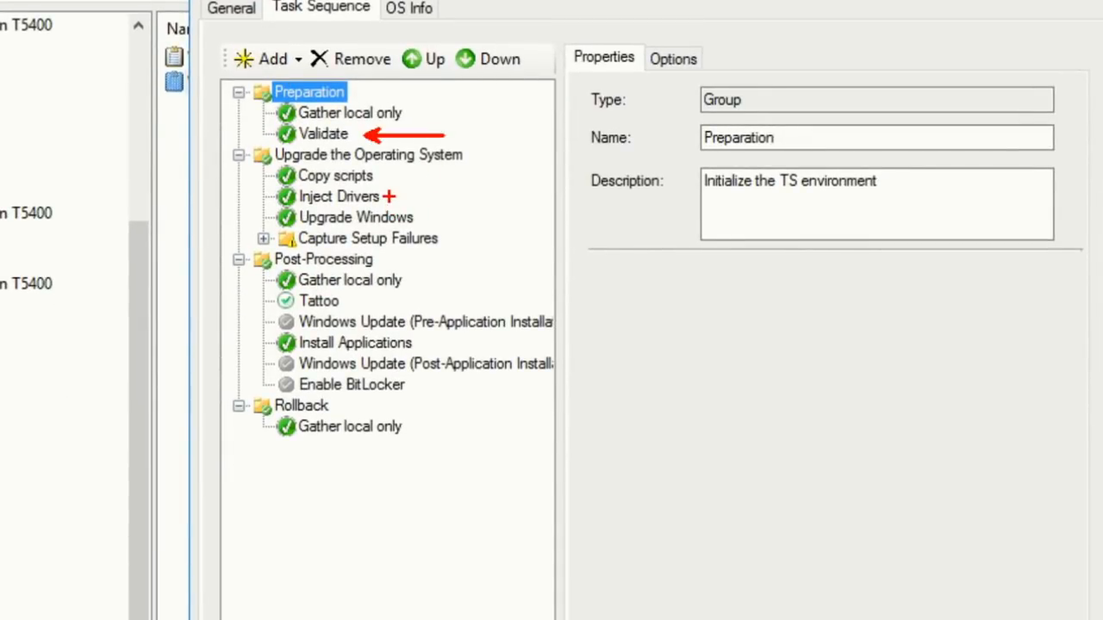
pyautogui.moveTo(389, 196)
pyautogui.mouseDown()
pyautogui.moveTo(472, 194)
pyautogui.moveTo(485, 221)
pyautogui.moveTo(468, 241)
pyautogui.moveTo(493, 241)
pyautogui.mouseUp()
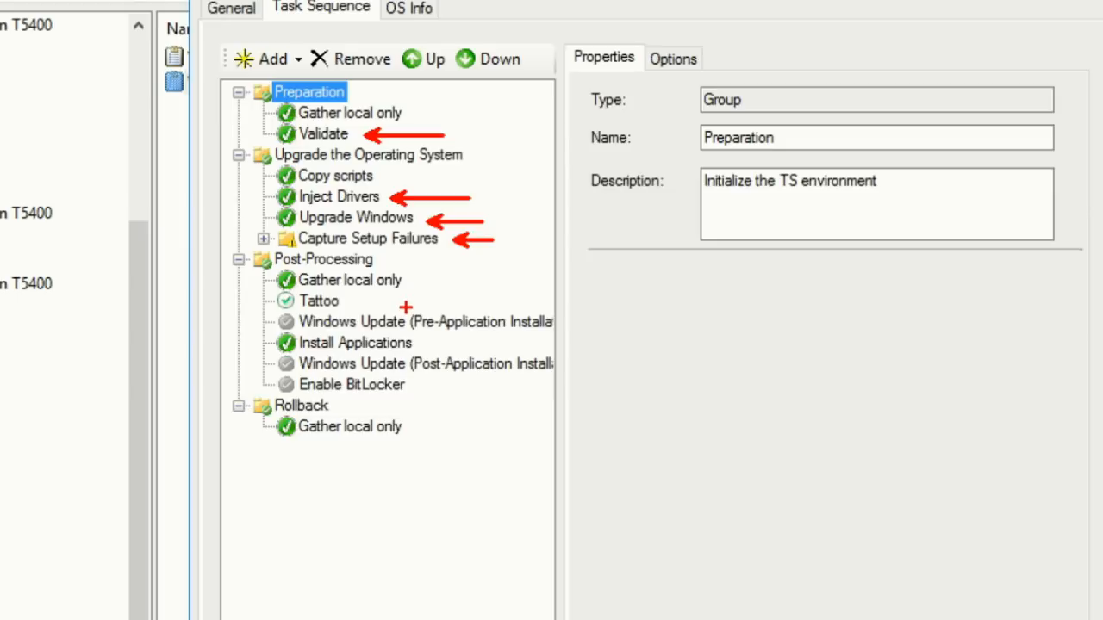
pyautogui.moveTo(403, 309); pyautogui.dragTo(448, 267)
pyautogui.moveTo(418, 353); pyautogui.dragTo(453, 309)
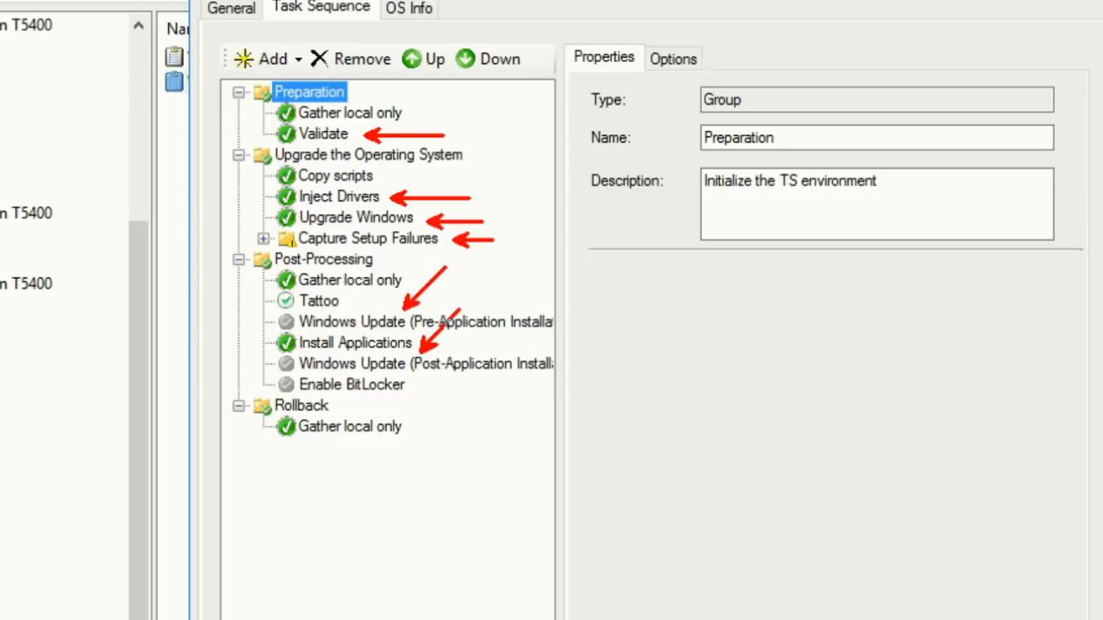
pyautogui.press('Escape')
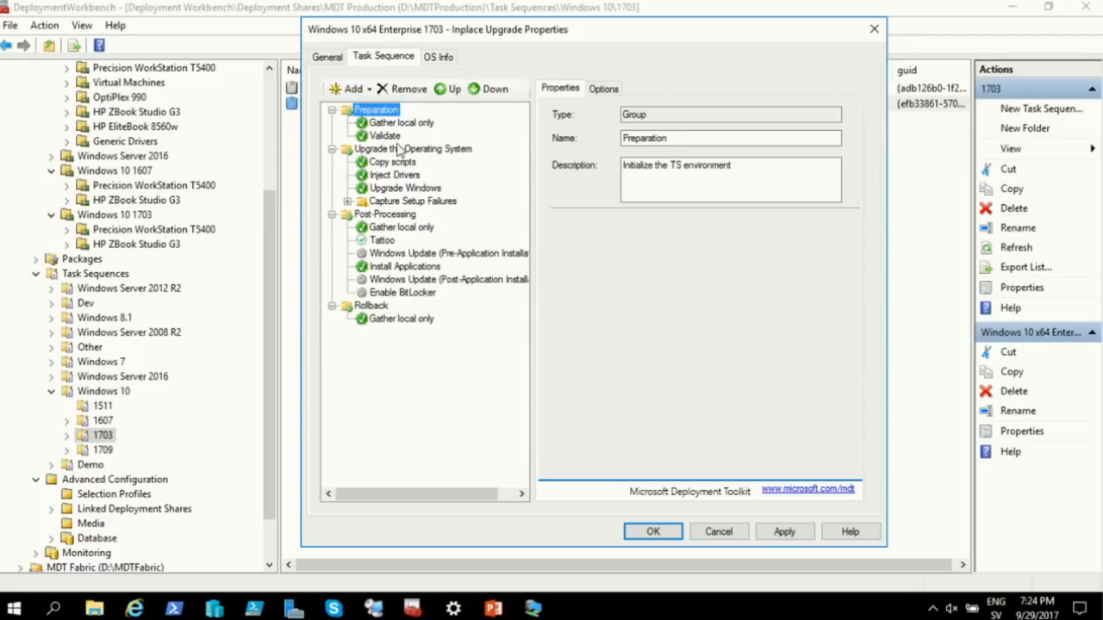
# Set the Inject Drivers step's selection profile to Nothing and apply the change
pyautogui.click(397, 176)
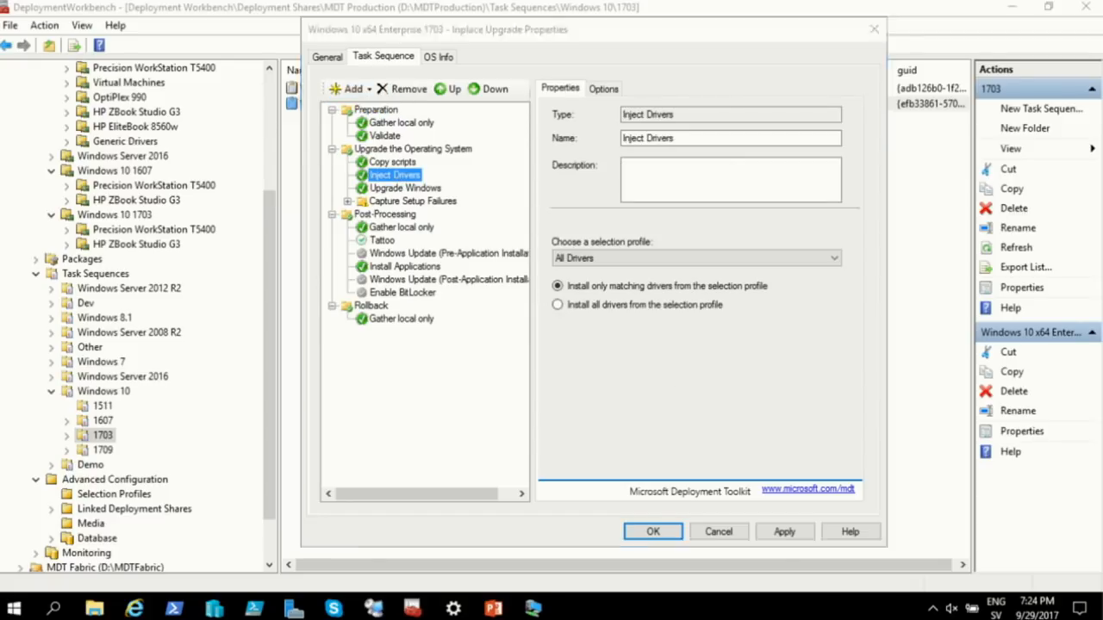
pyautogui.hotkey('ctrl', '1')
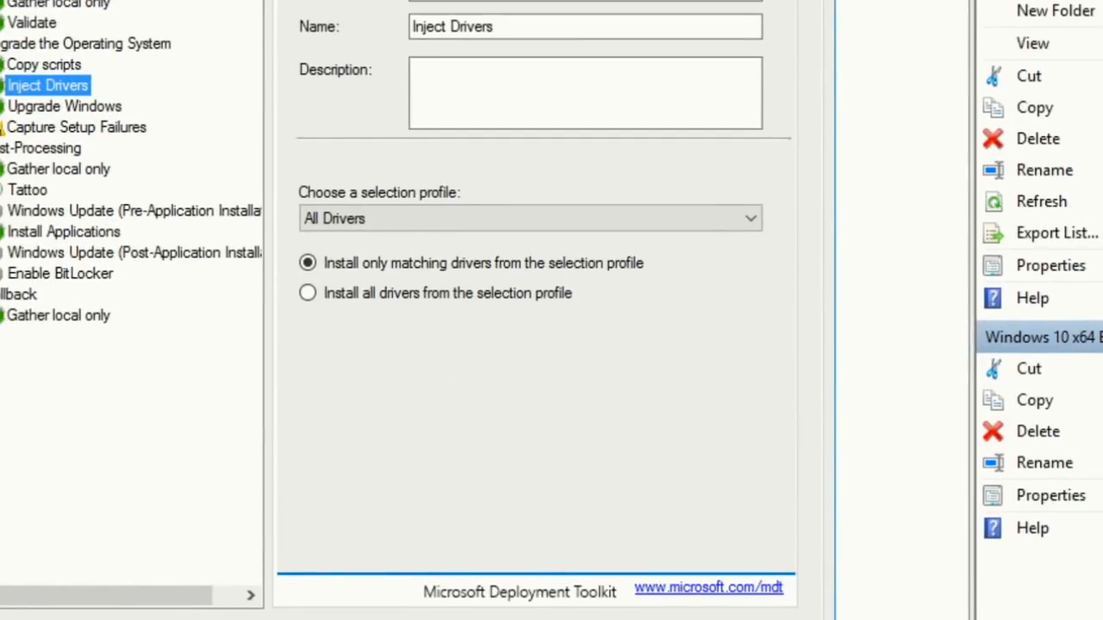
pyautogui.press('Escape')
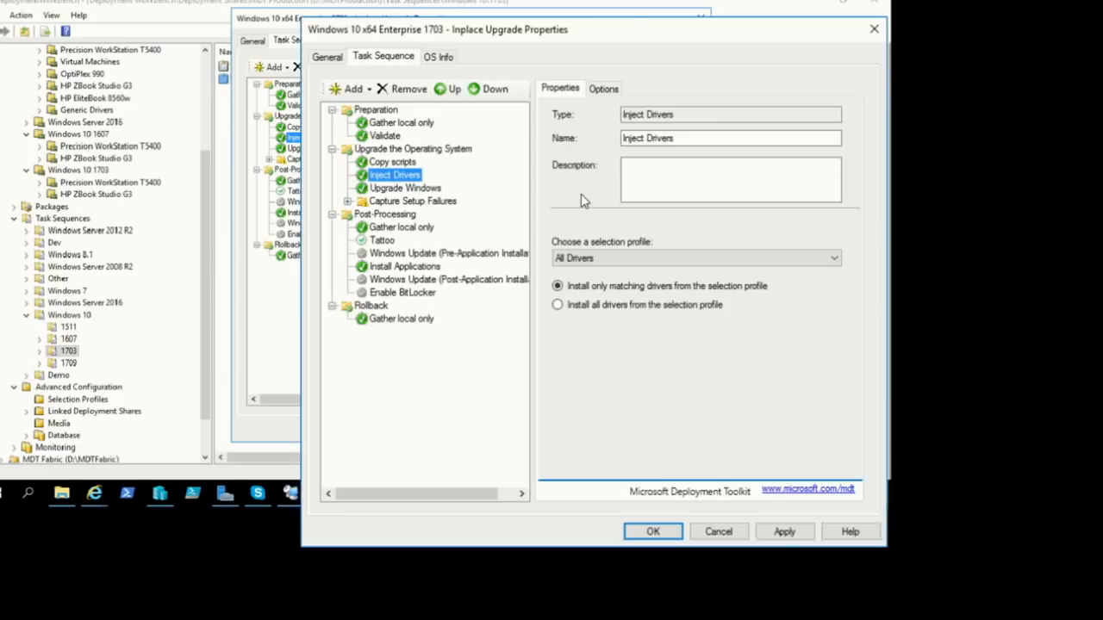
pyautogui.click(668, 259)
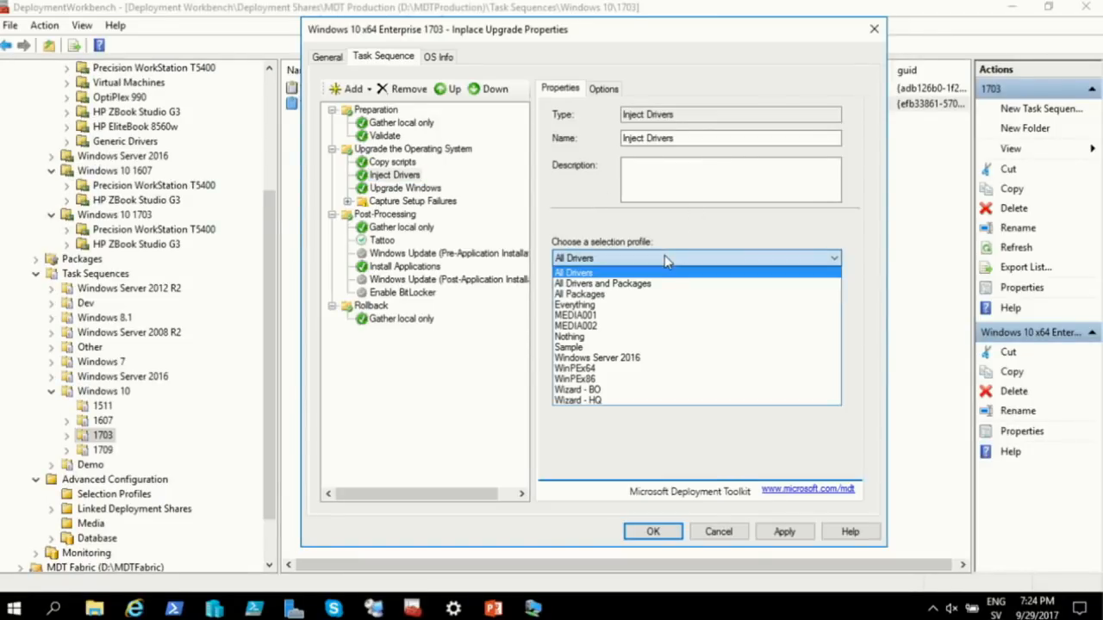
pyautogui.click(646, 337)
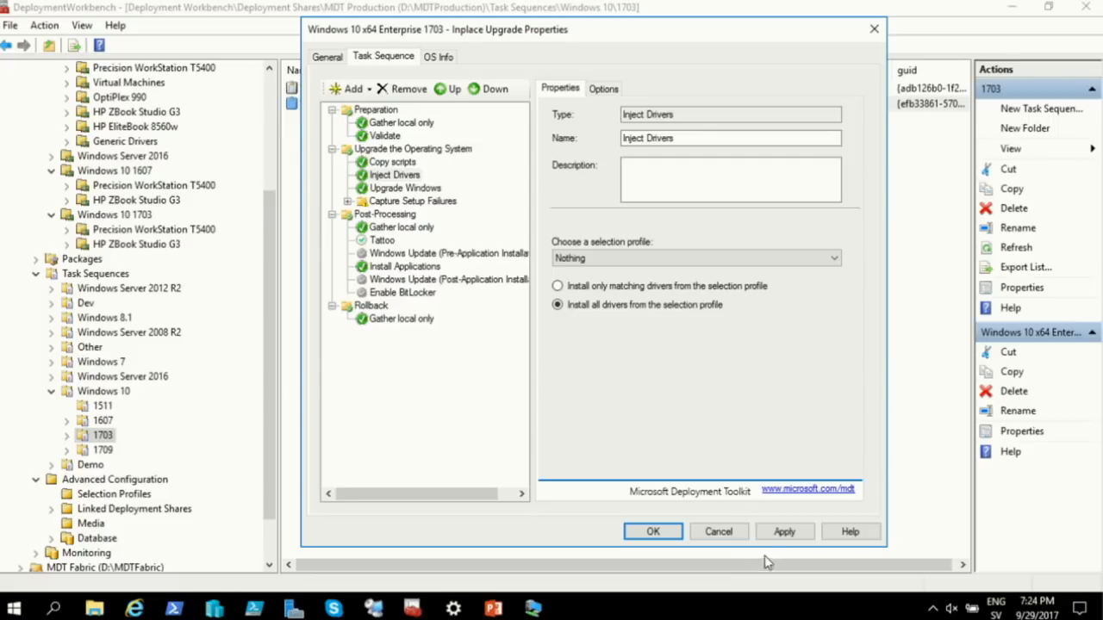
pyautogui.click(783, 531)
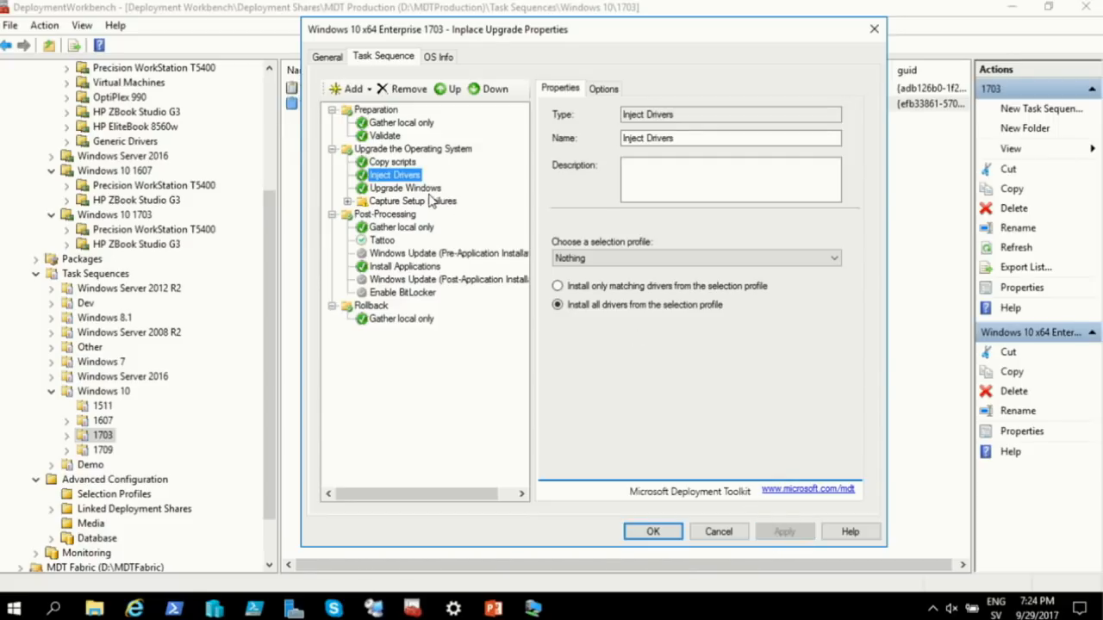
pyautogui.click(407, 163)
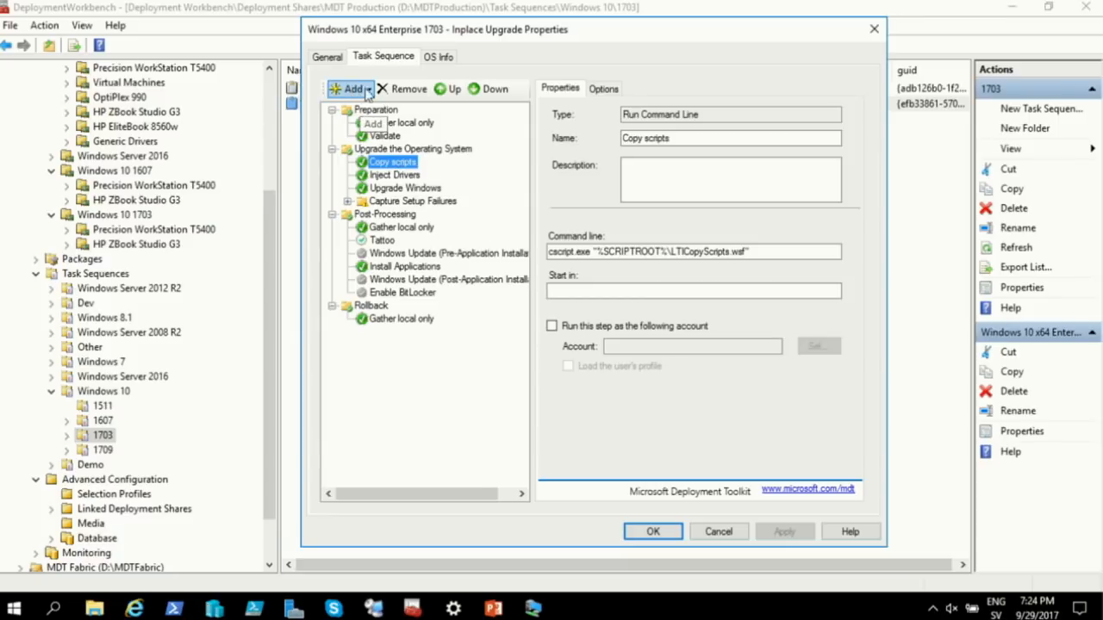
# Add a Set Task Sequence Variable step with DriverGroup001 = Windows 10 1703\%model%, and apply
pyautogui.click(355, 89)
pyautogui.moveTo(373, 130)
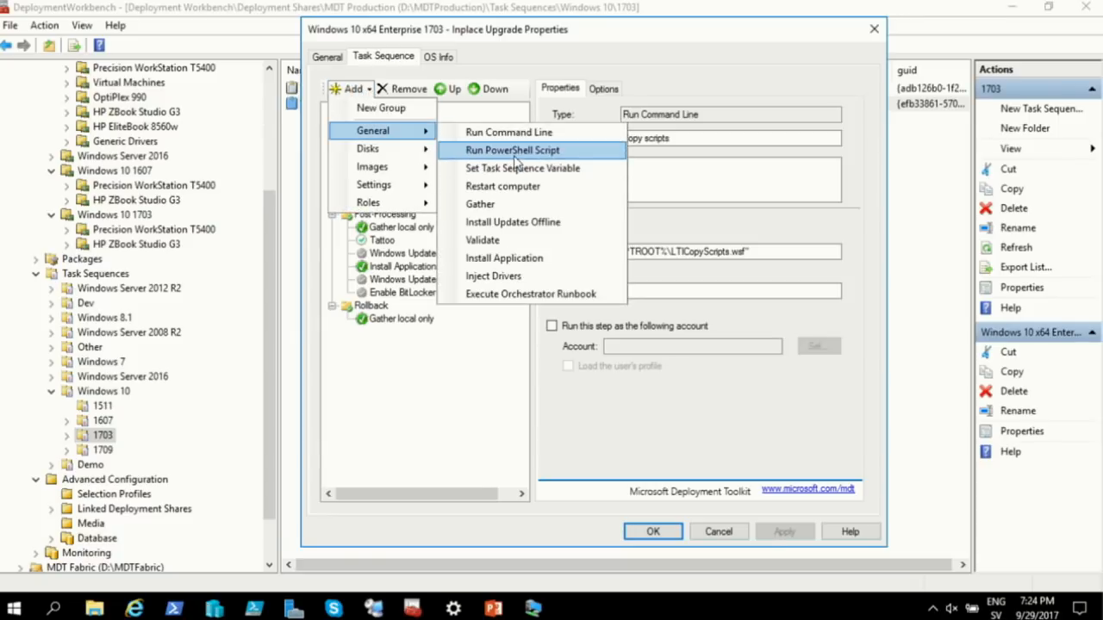
pyautogui.click(521, 168)
pyautogui.click(697, 264)
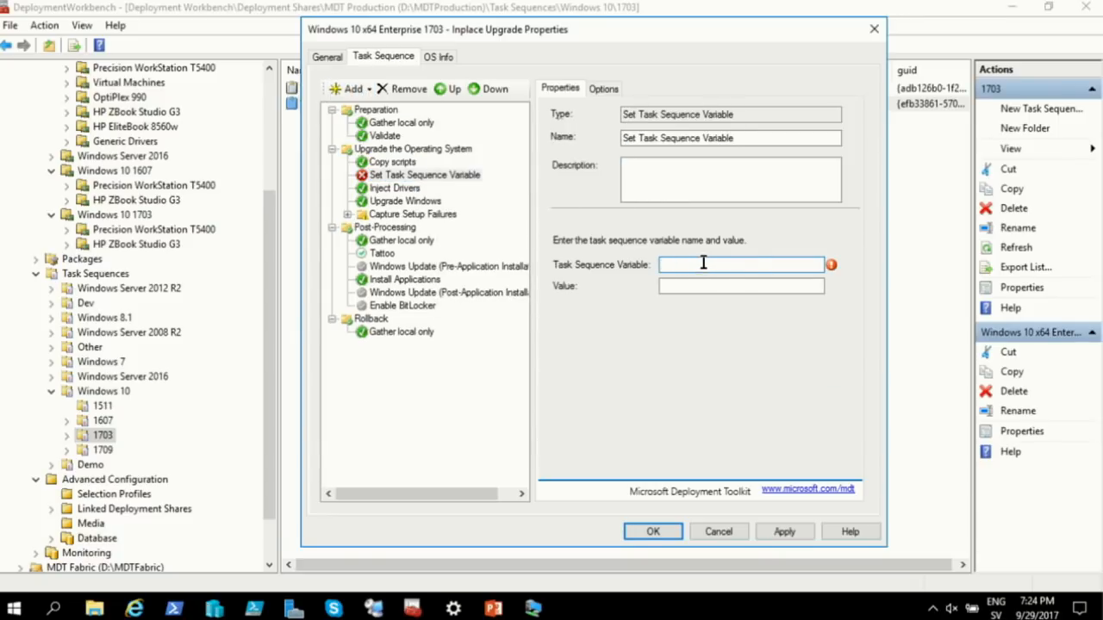
pyautogui.write('DriverGroup001')
pyautogui.click(741, 286)
pyautogui.write('Windows 10')
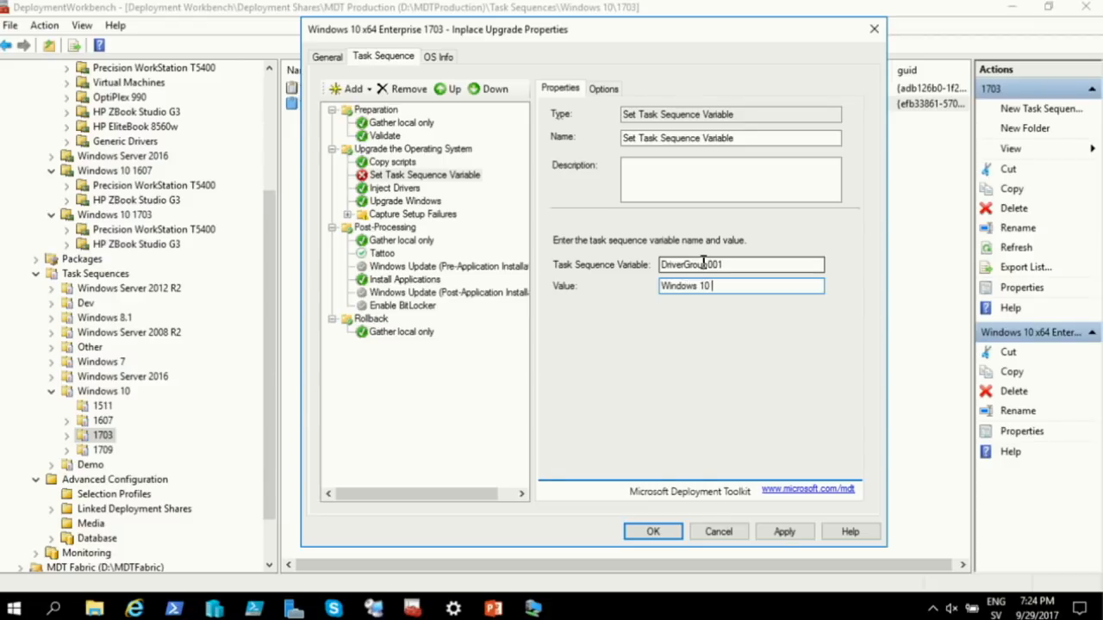
pyautogui.write(' 1703\\%model%')
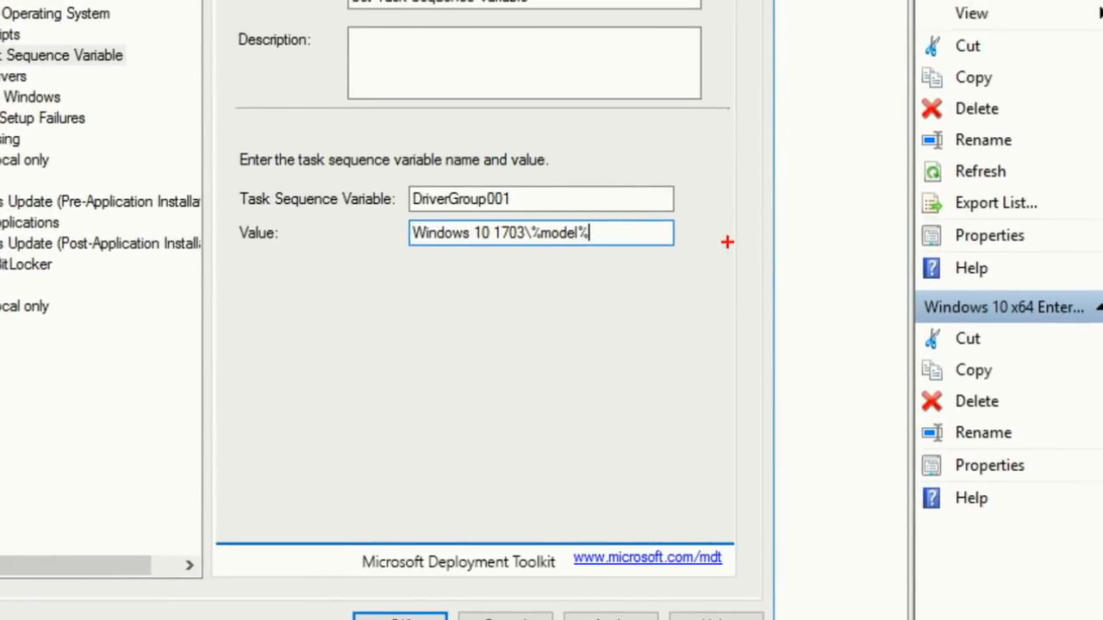
pyautogui.moveTo(642, 243); pyautogui.dragTo(764, 216)
pyautogui.moveTo(602, 202); pyautogui.dragTo(704, 200)
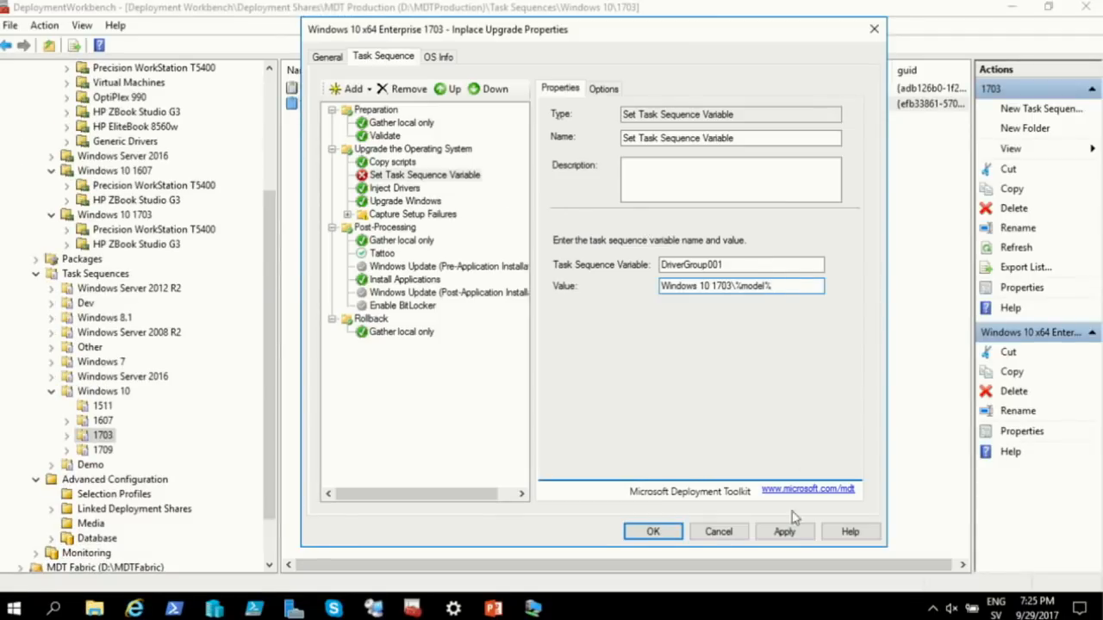
pyautogui.click(784, 531)
pyautogui.click(401, 187)
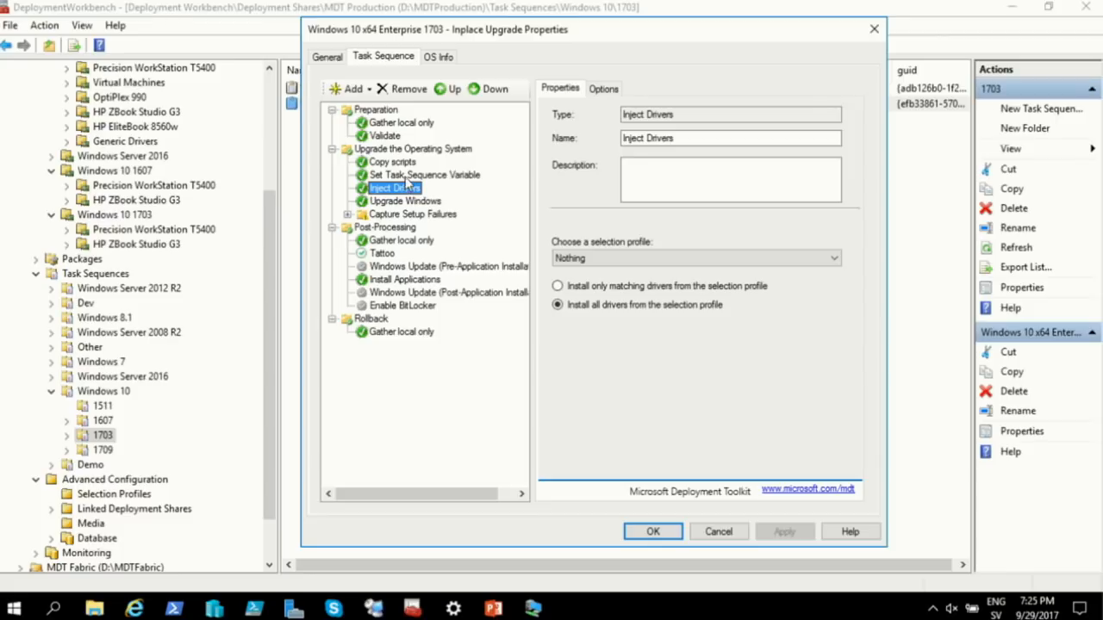
pyautogui.click(413, 175)
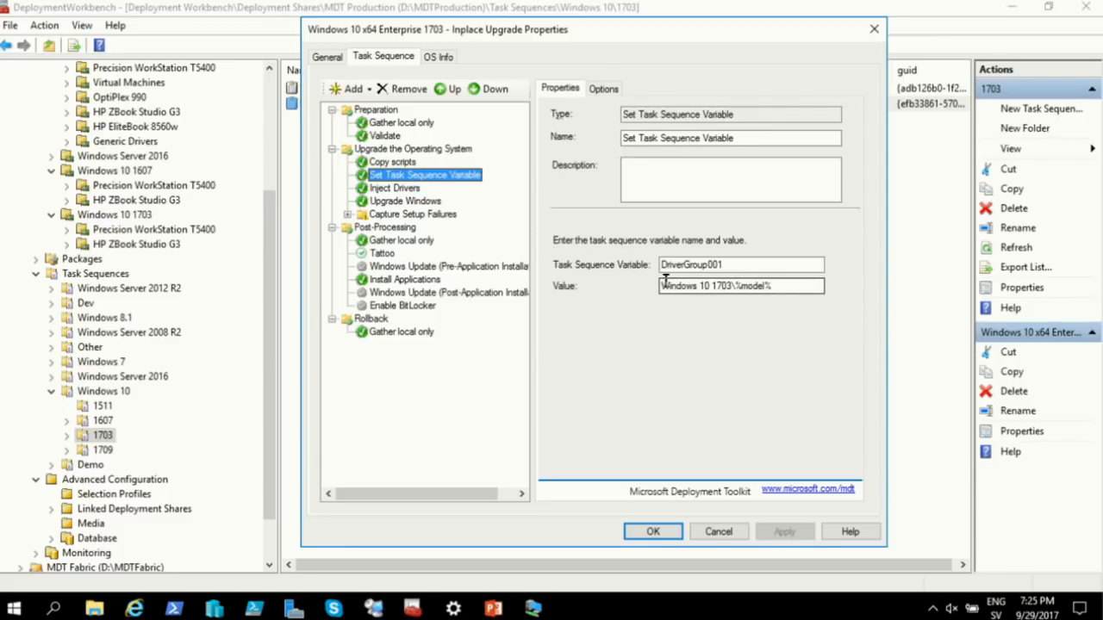
pyautogui.click(422, 203)
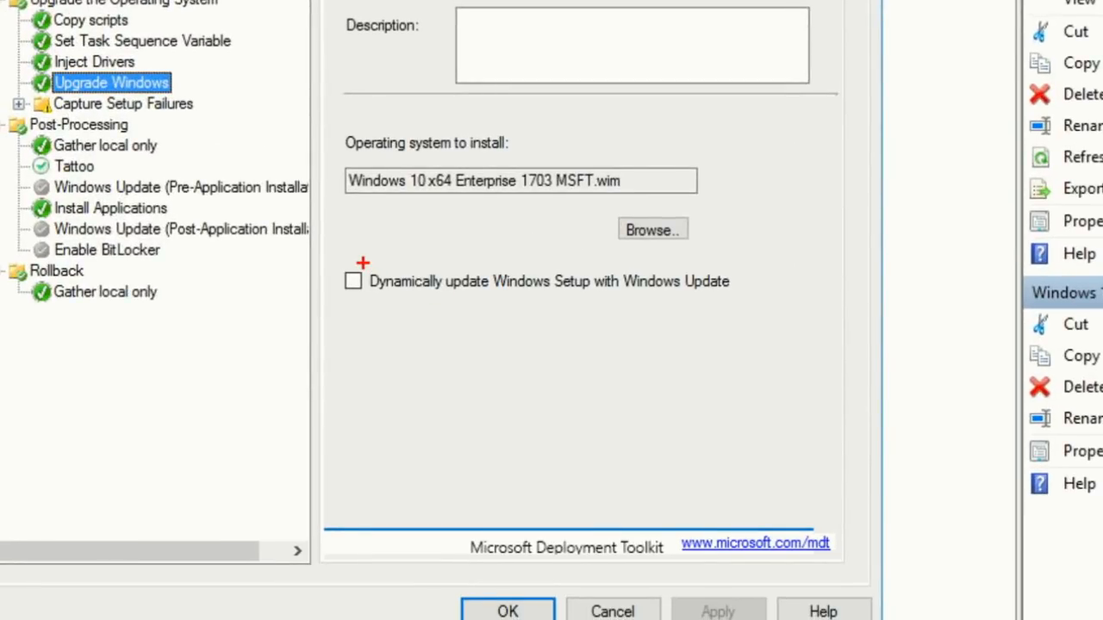
pyautogui.moveTo(363, 263); pyautogui.dragTo(448, 244)
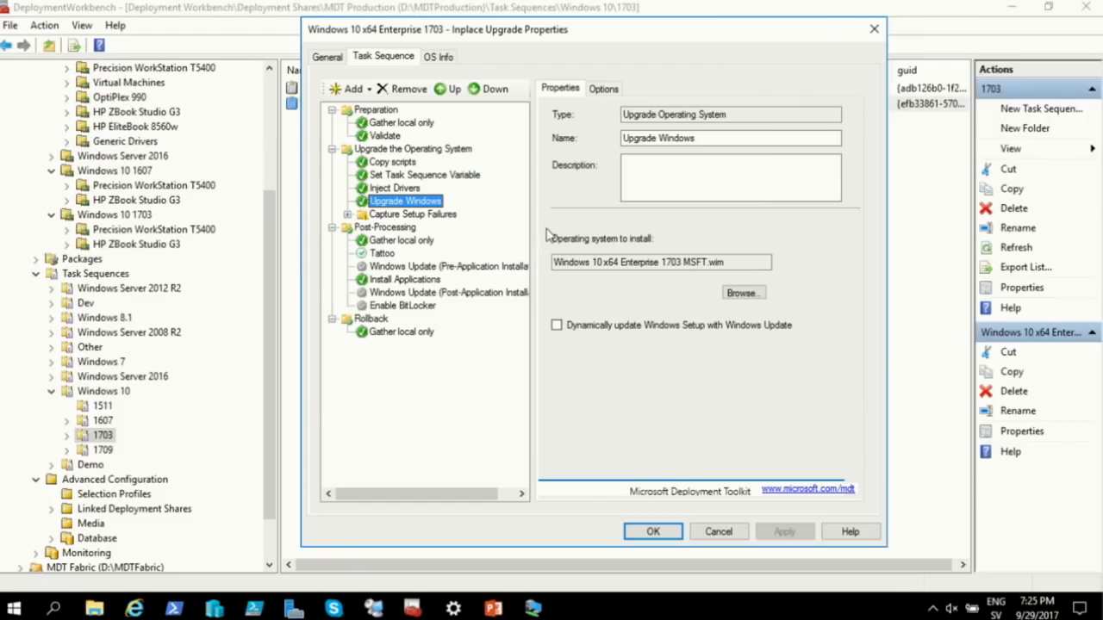
# Discard the open properties and start the 'Upgrade using MDT TaskSequence' VM from Hyper-V Manager
pyautogui.click(718, 531)
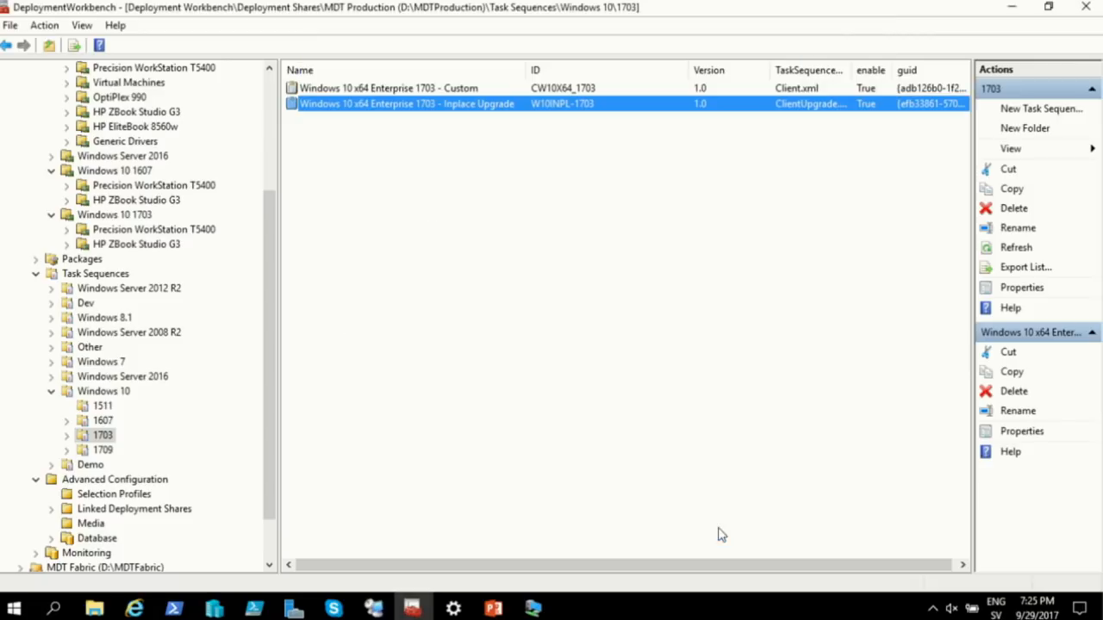
pyautogui.click(220, 610)
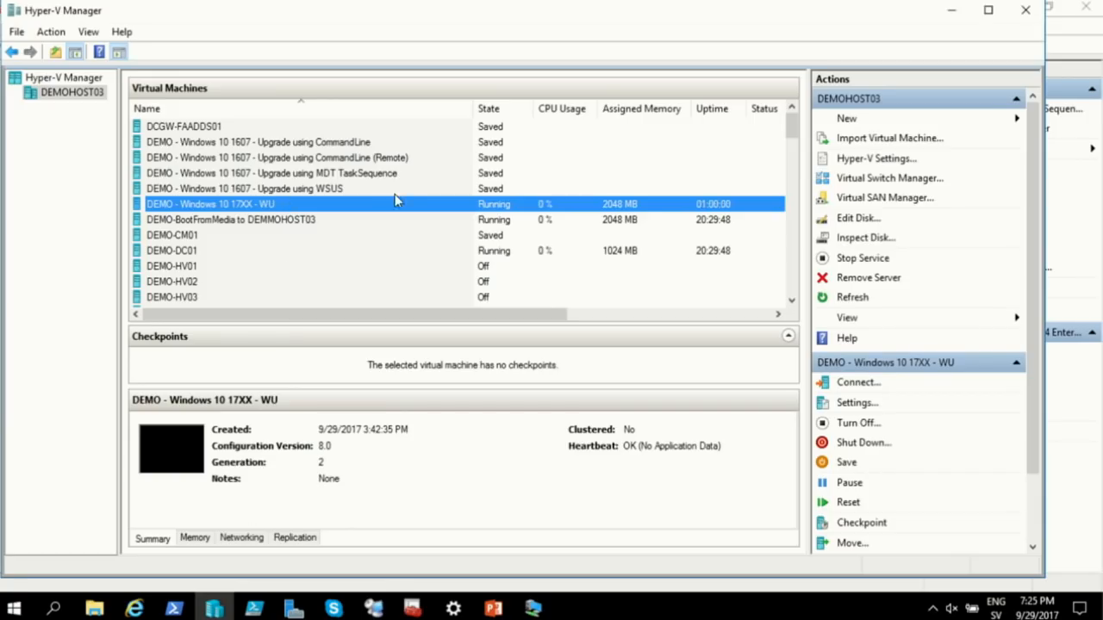
pyautogui.click(371, 174)
pyautogui.rightClick(371, 174)
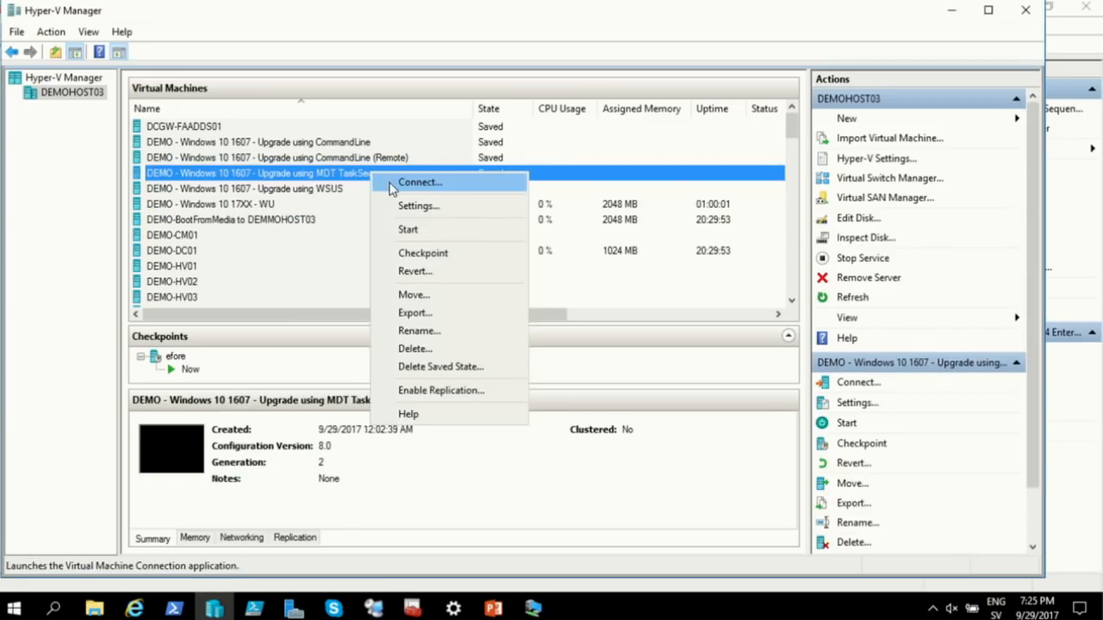
pyautogui.click(393, 183)
pyautogui.click(233, 51)
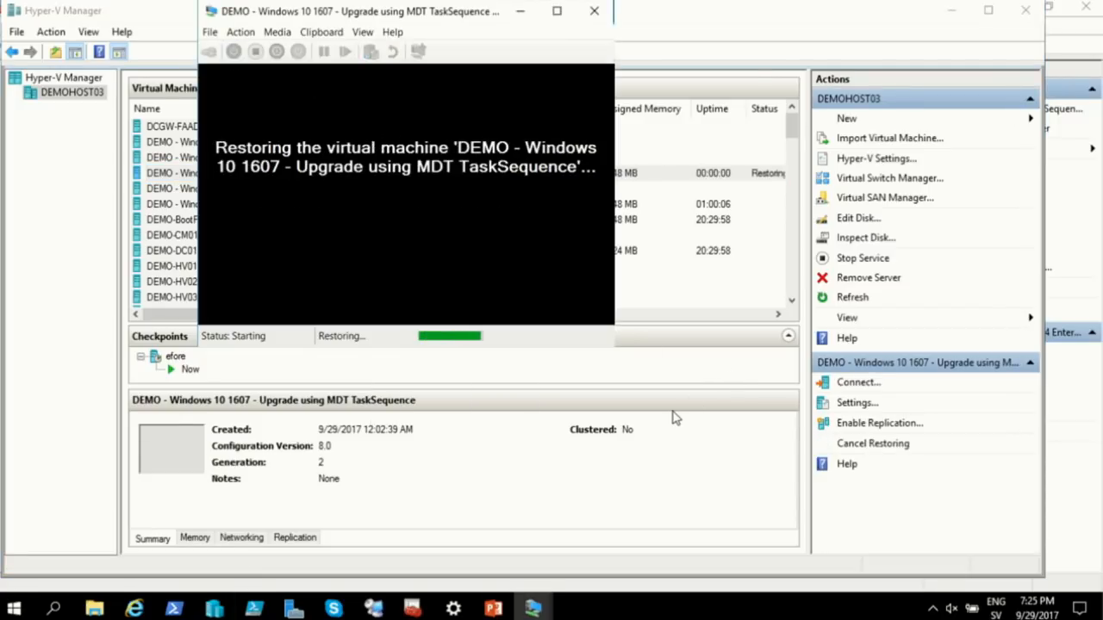
# Sign in to the VM with the account password, then close its connection window
pyautogui.click(481, 246)
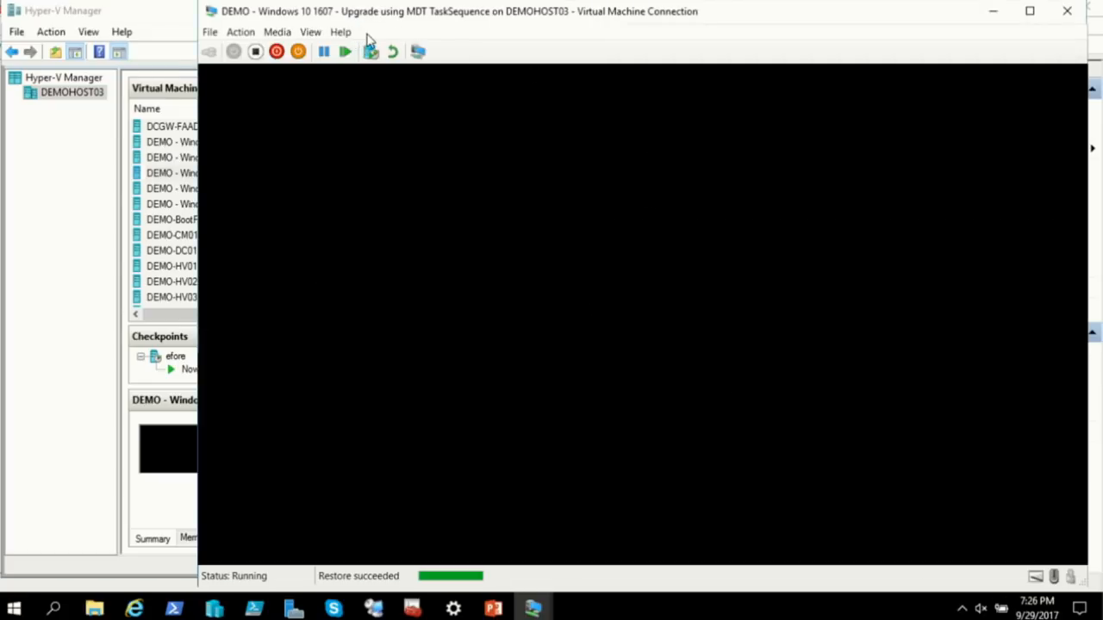
pyautogui.click(310, 32)
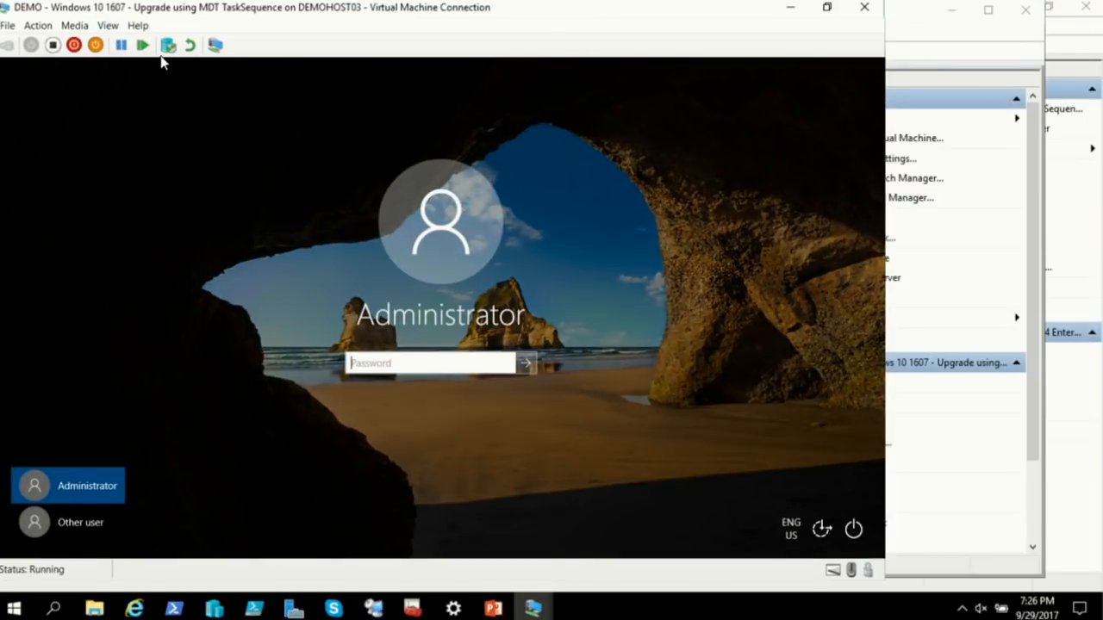
pyautogui.write('•••••••')
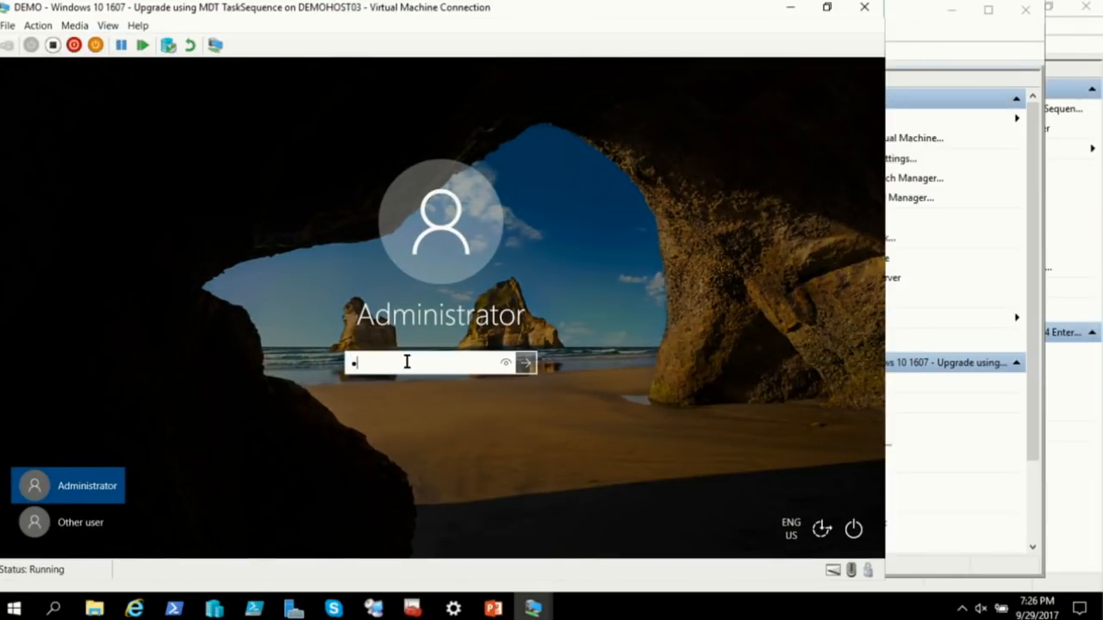
pyautogui.press('Return')
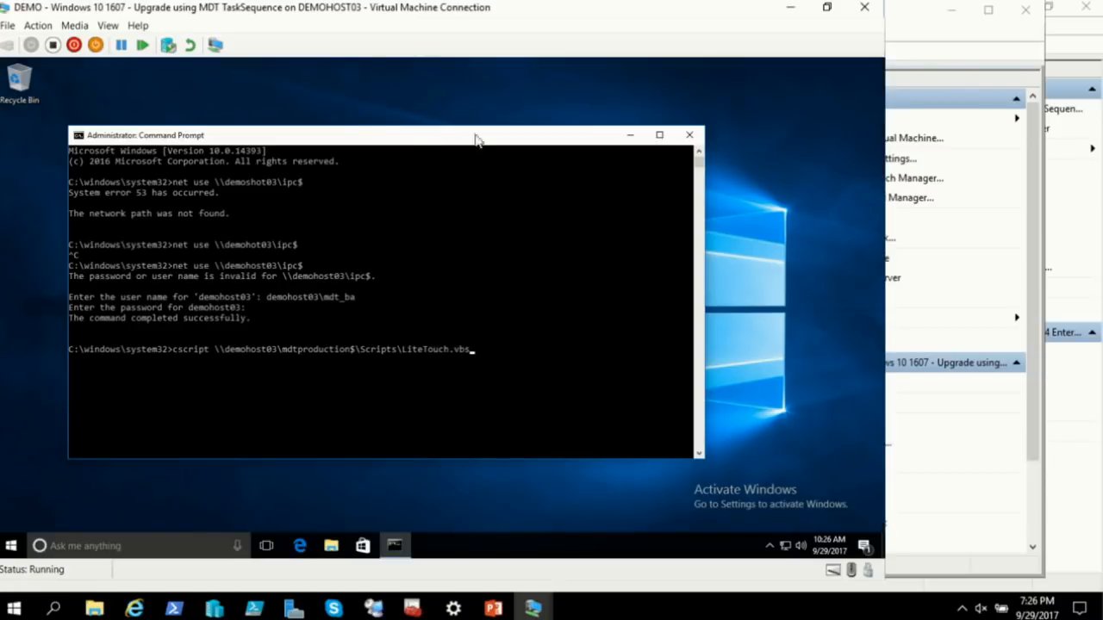
pyautogui.moveTo(475, 135); pyautogui.dragTo(534, 118)
pyautogui.click(869, 9)
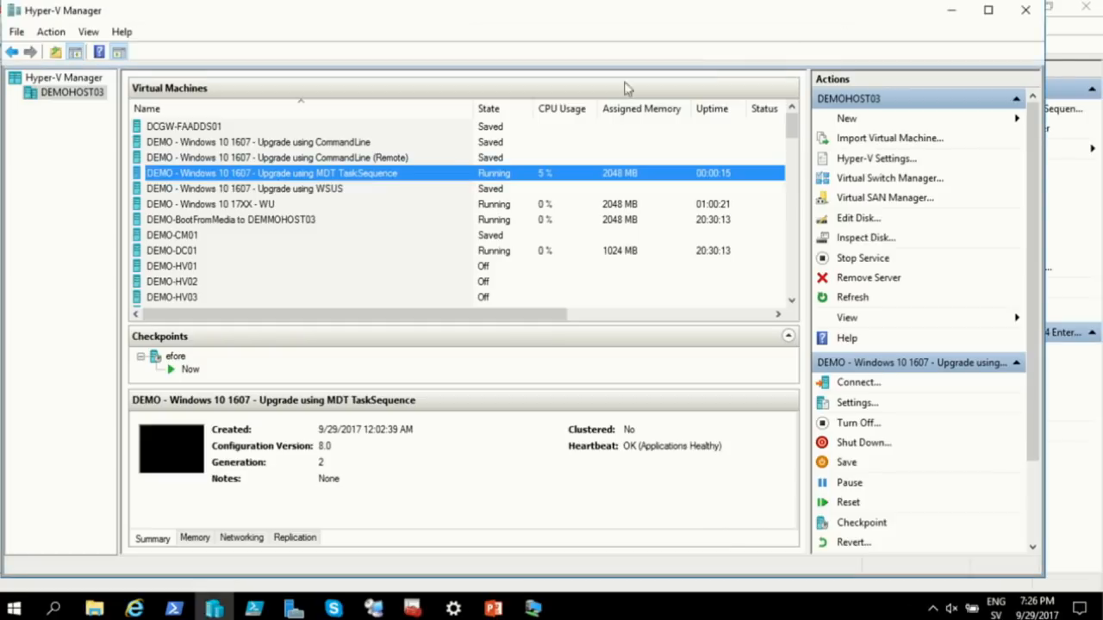
# Reconnect to the MDT TaskSequence VM with the display size set to Full Screen
pyautogui.rightClick(365, 177)
pyautogui.click(398, 187)
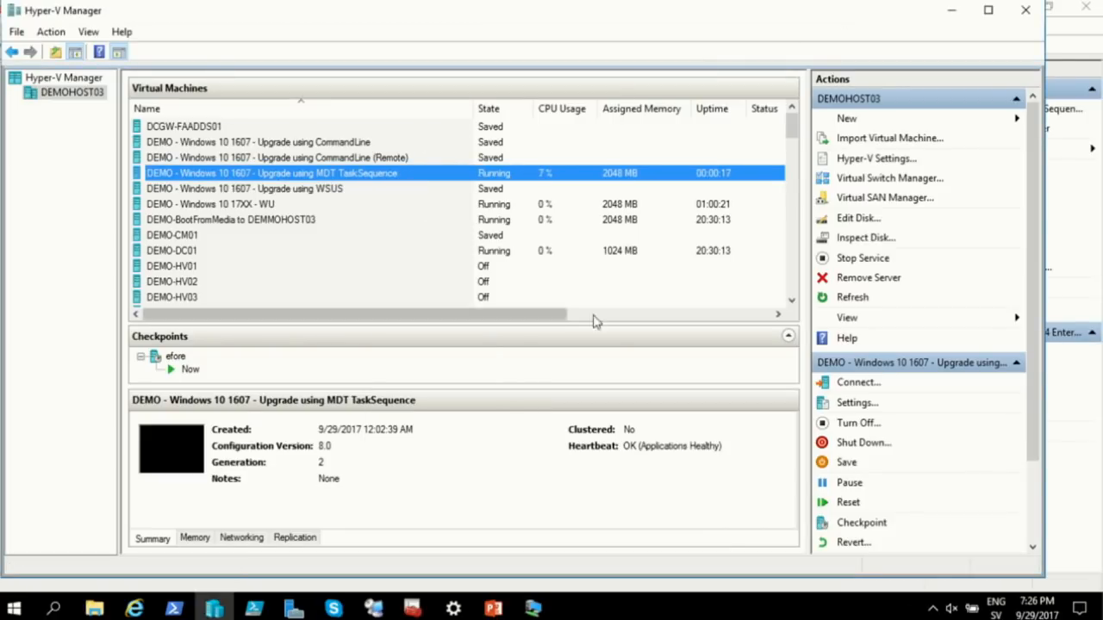
pyautogui.moveTo(390, 171); pyautogui.dragTo(464, 177)
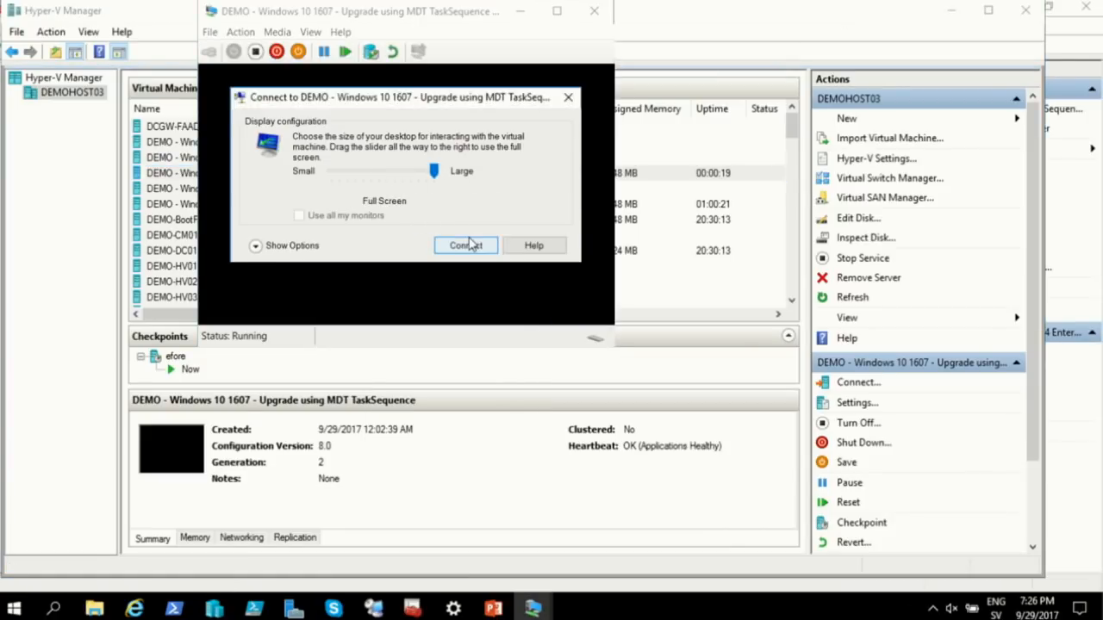
# Connect to the VM full screen and sign in with the account password
pyautogui.click(463, 246)
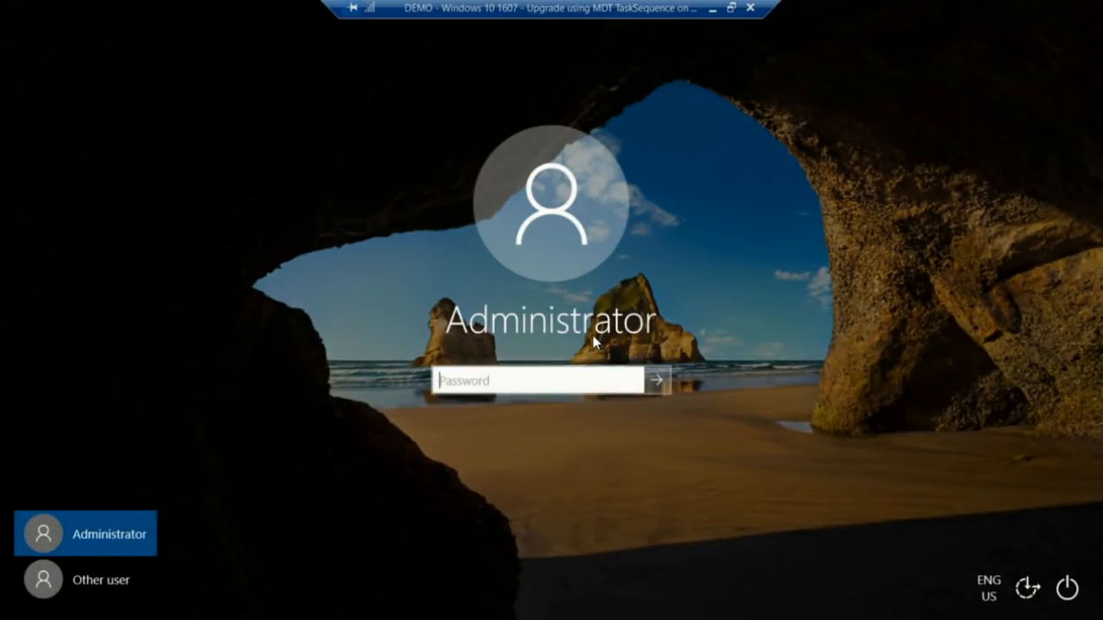
pyautogui.write('•••••••••')
pyautogui.press('Return')
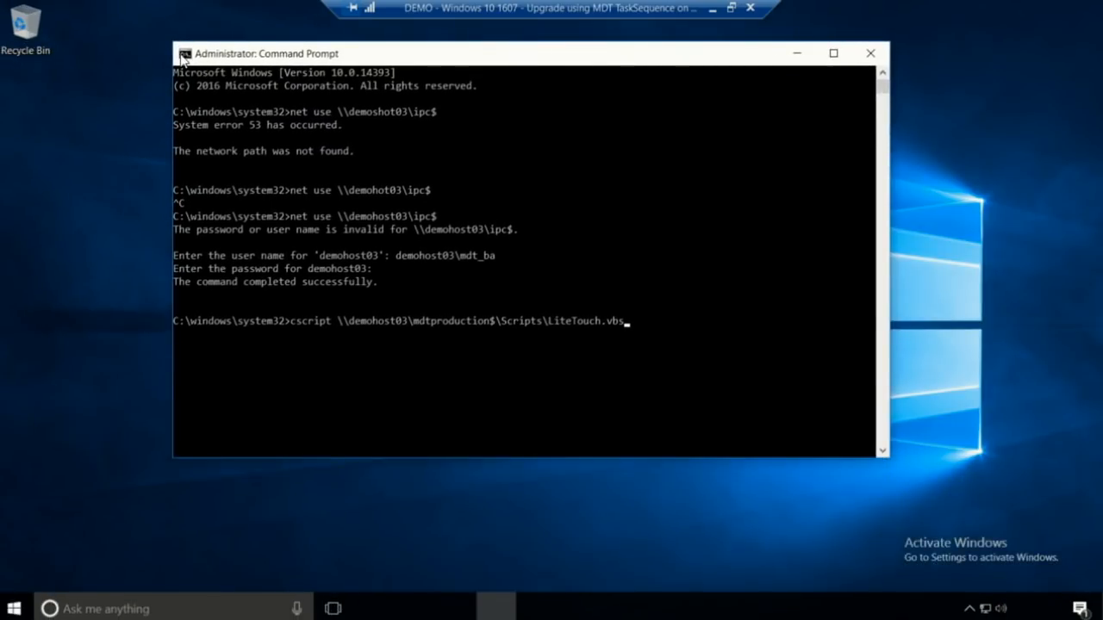
# Set the Command Prompt font to size 20, then run the cscript LiteTouch.vbs command
pyautogui.click(184, 56)
pyautogui.click(206, 205)
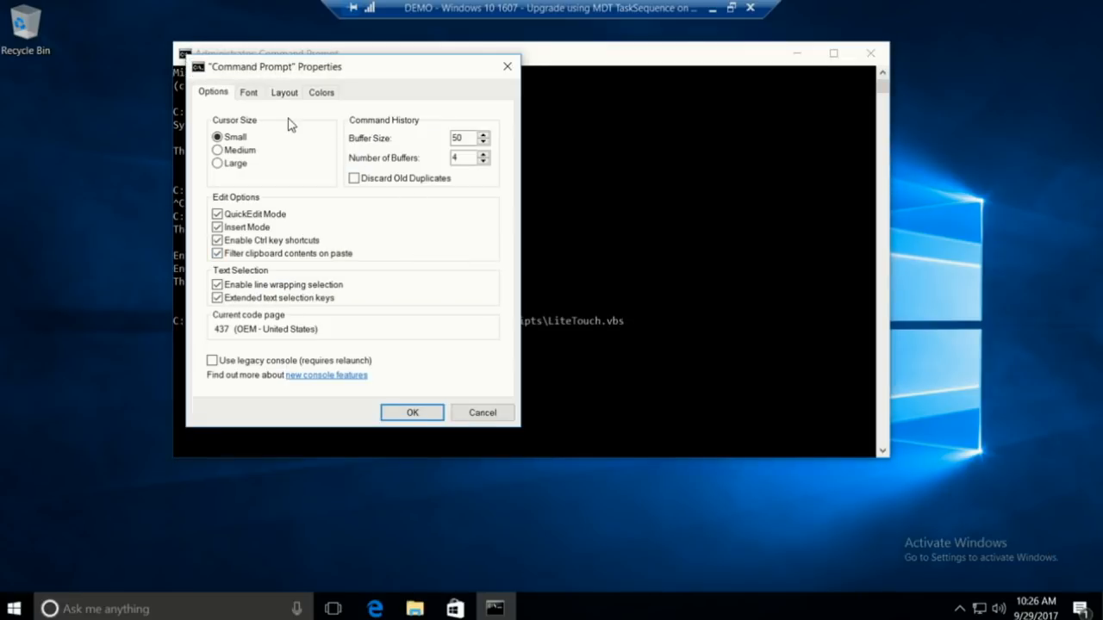
pyautogui.click(248, 92)
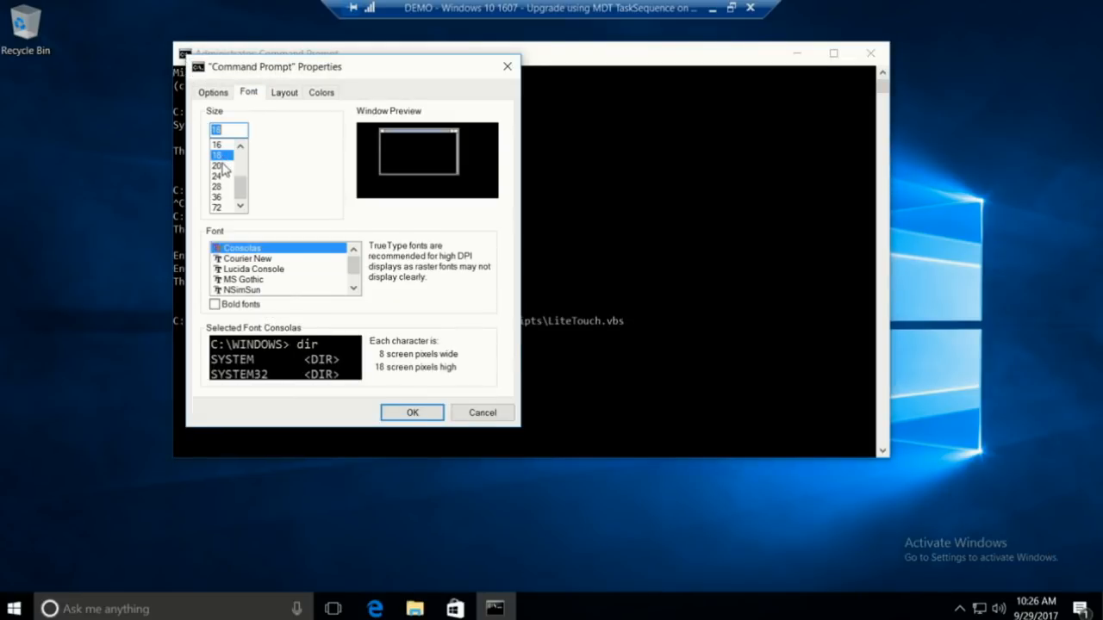
pyautogui.click(220, 166)
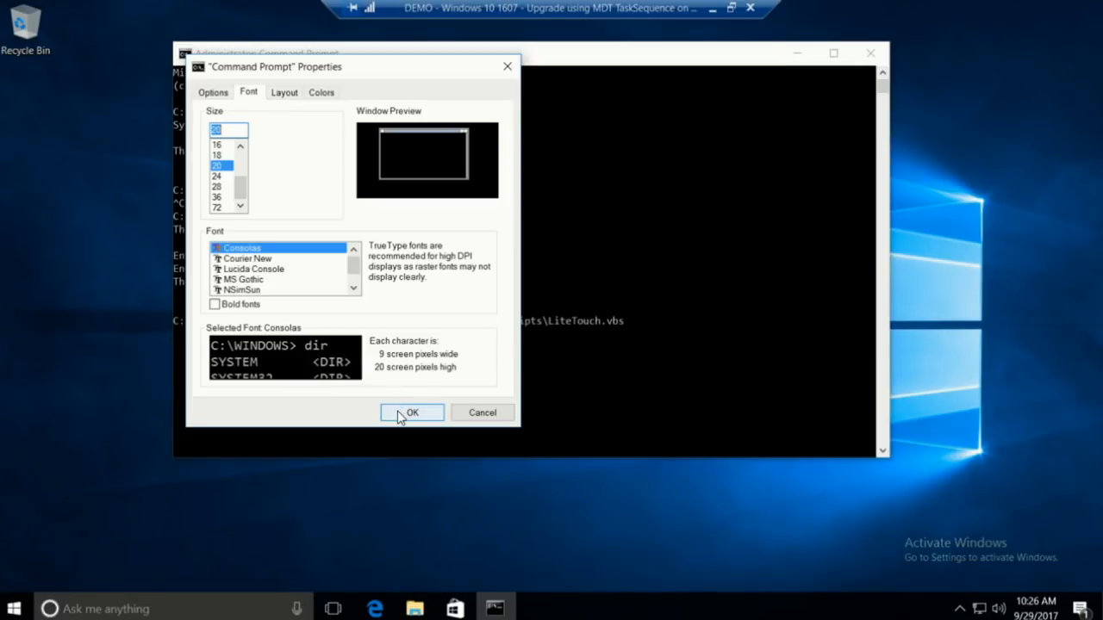
pyautogui.click(398, 414)
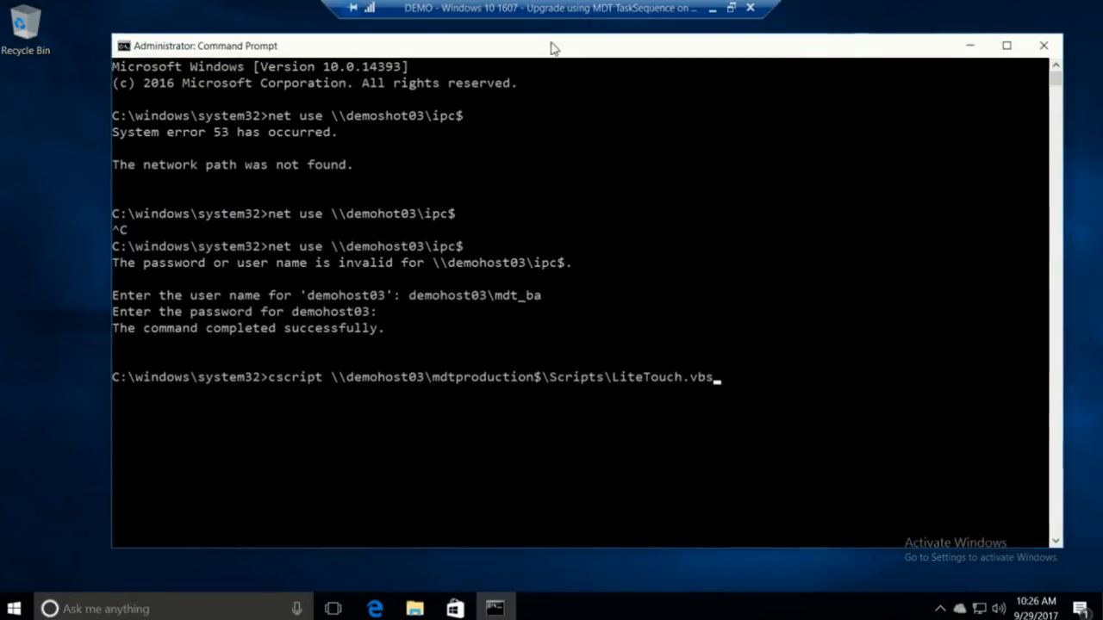
pyautogui.moveTo(554, 48); pyautogui.dragTo(525, 42)
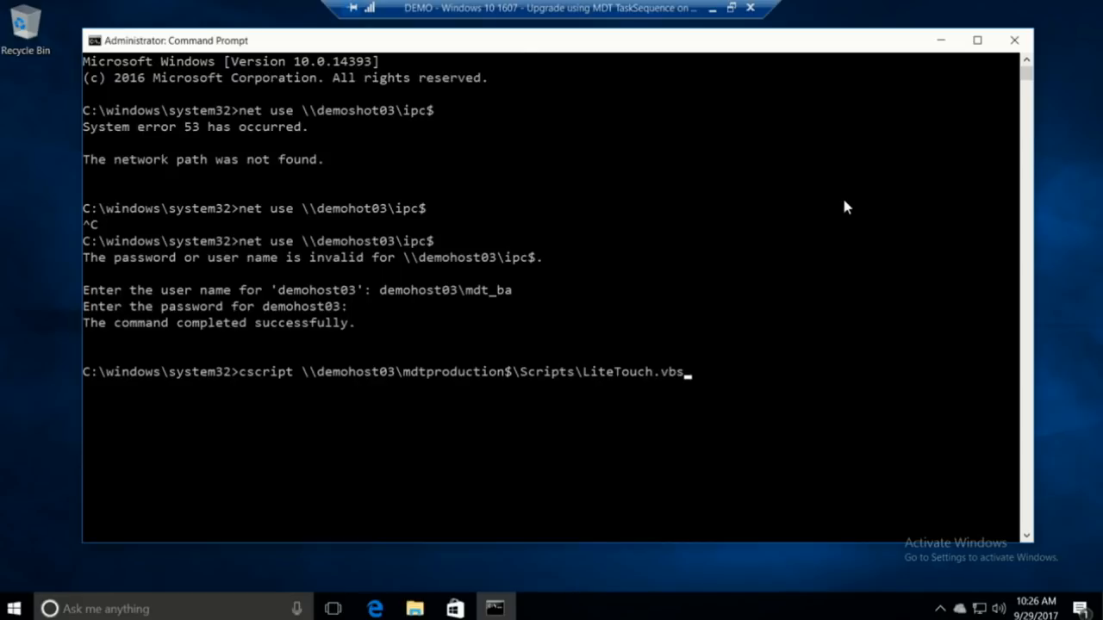
pyautogui.press('Return')
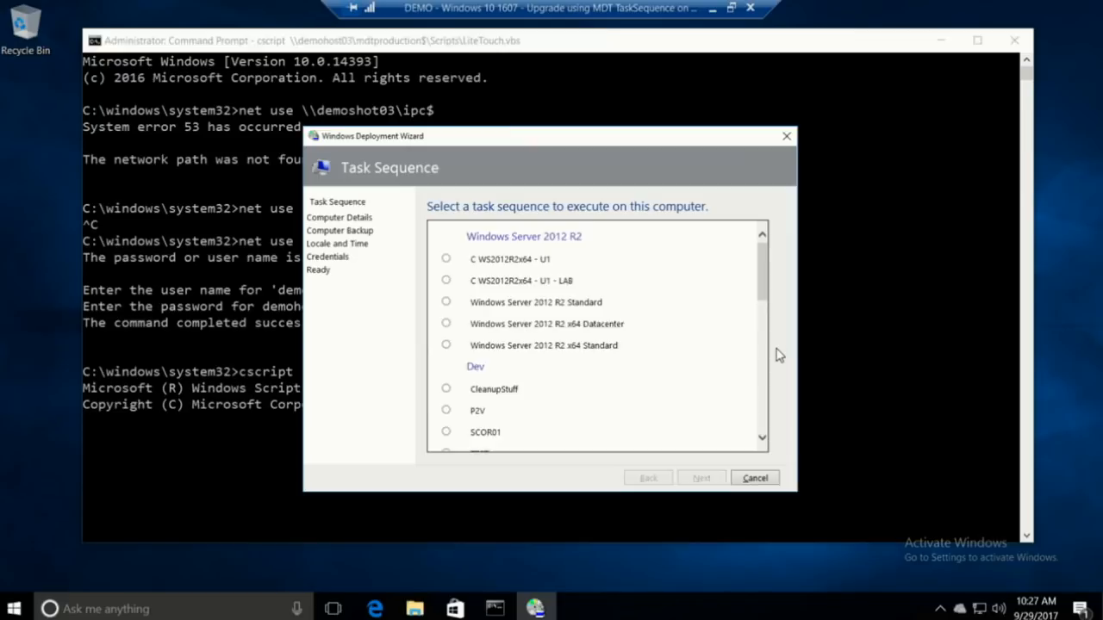
# Choose the Windows 10 x64 Enterprise 1703 - Inplace Upgrade sequence and skip the applications page
pyautogui.moveTo(768, 320); pyautogui.dragTo(764, 428)
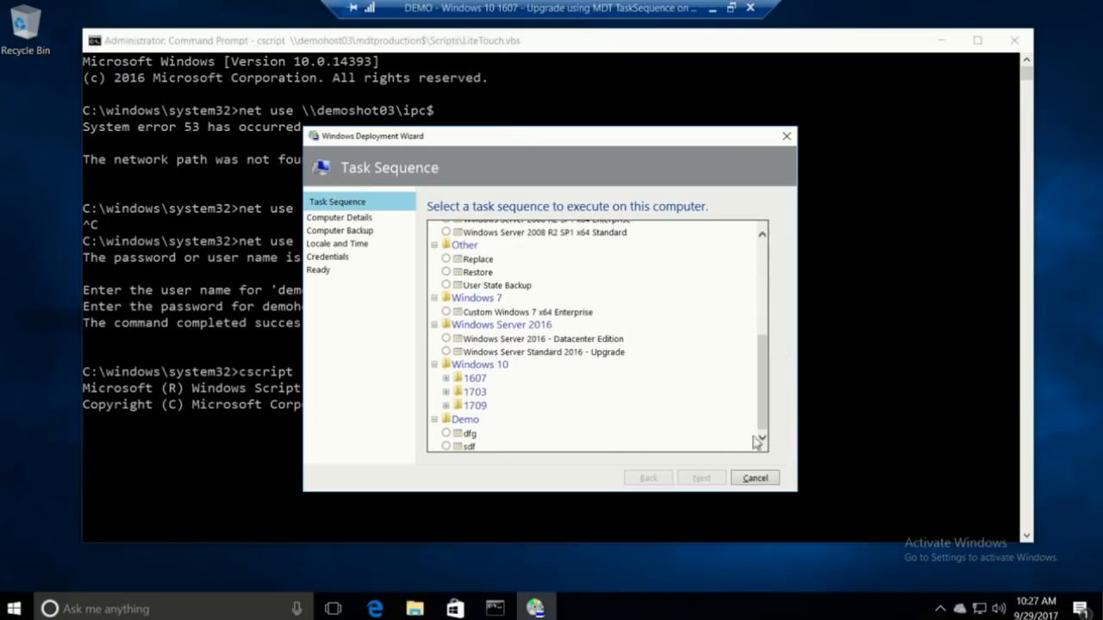
pyautogui.click(446, 391)
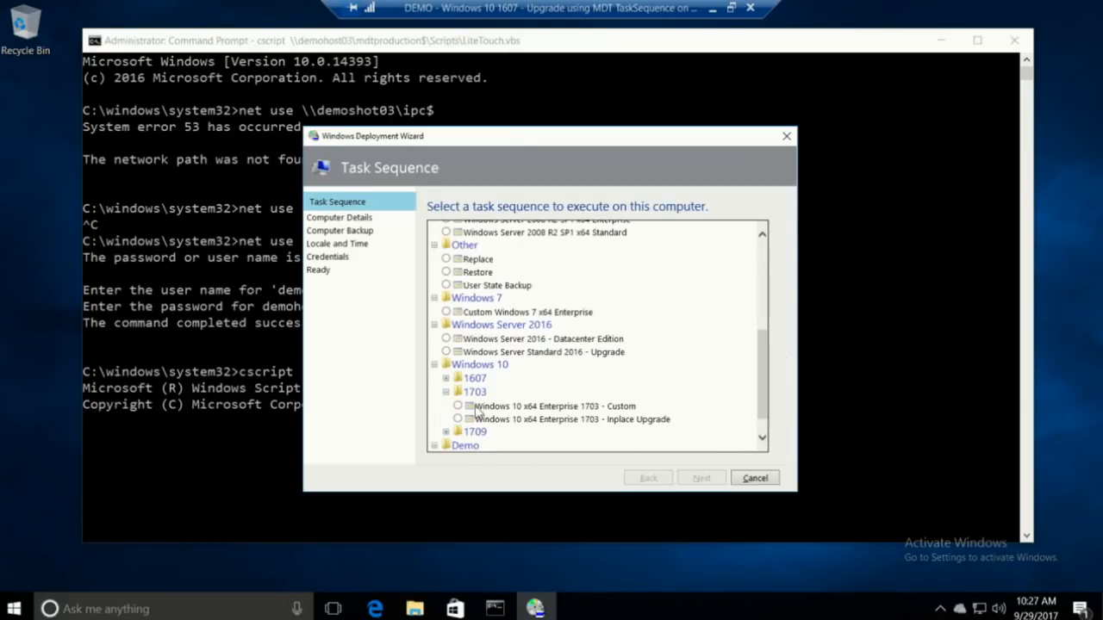
pyautogui.click(598, 426)
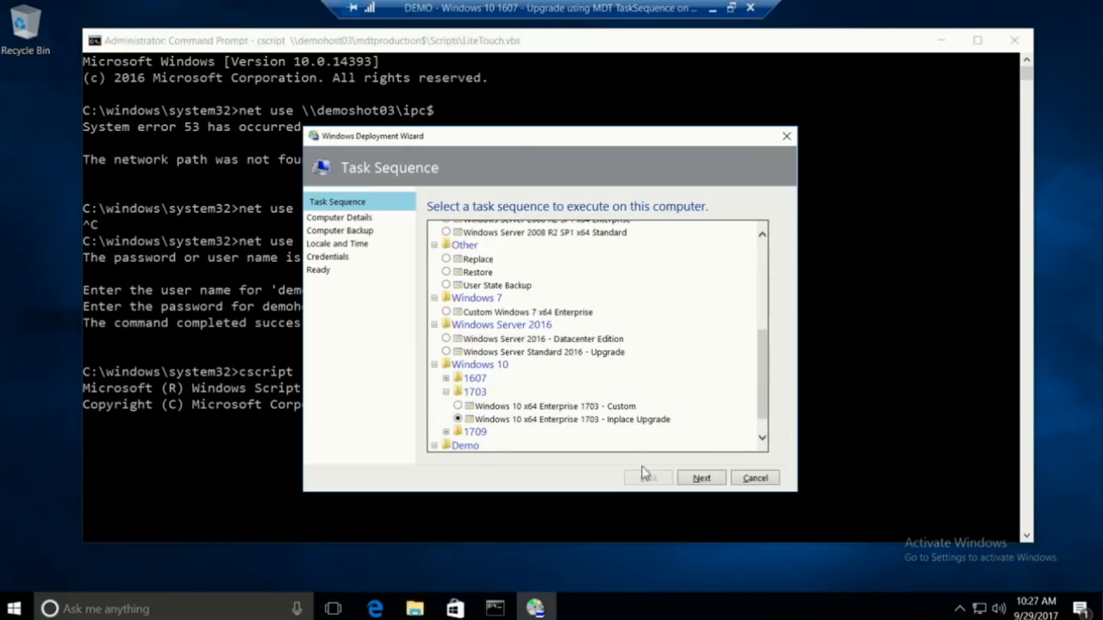
pyautogui.click(701, 479)
pyautogui.click(701, 479)
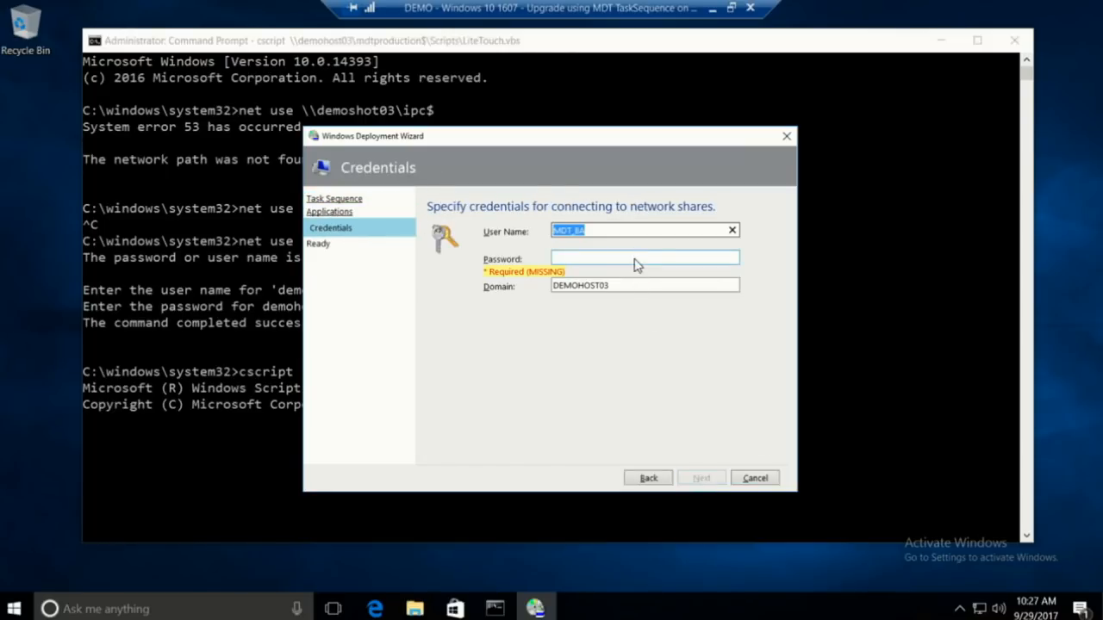
# Enter the deployment account user name, password and VIAMONSTRA domain, then begin the installation
pyautogui.click(635, 261)
pyautogui.click(629, 233)
pyautogui.write('adminis')
pyautogui.press('BackSpace')
pyautogui.press('BackSpace')
pyautogui.press('BackSpace')
pyautogui.press('BackSpace')
pyautogui.press('BackSpace')
pyautogui.press('BackSpace')
pyautogui.press('BackSpace')
pyautogui.write('mdt_ba')
pyautogui.press('Tab')
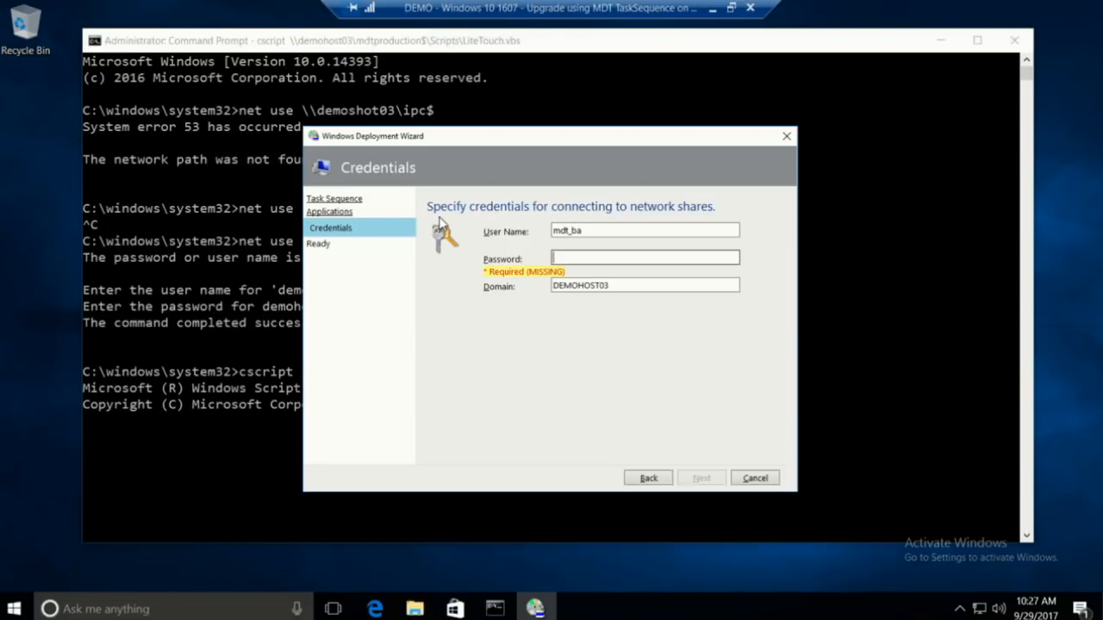
pyautogui.write('*******')
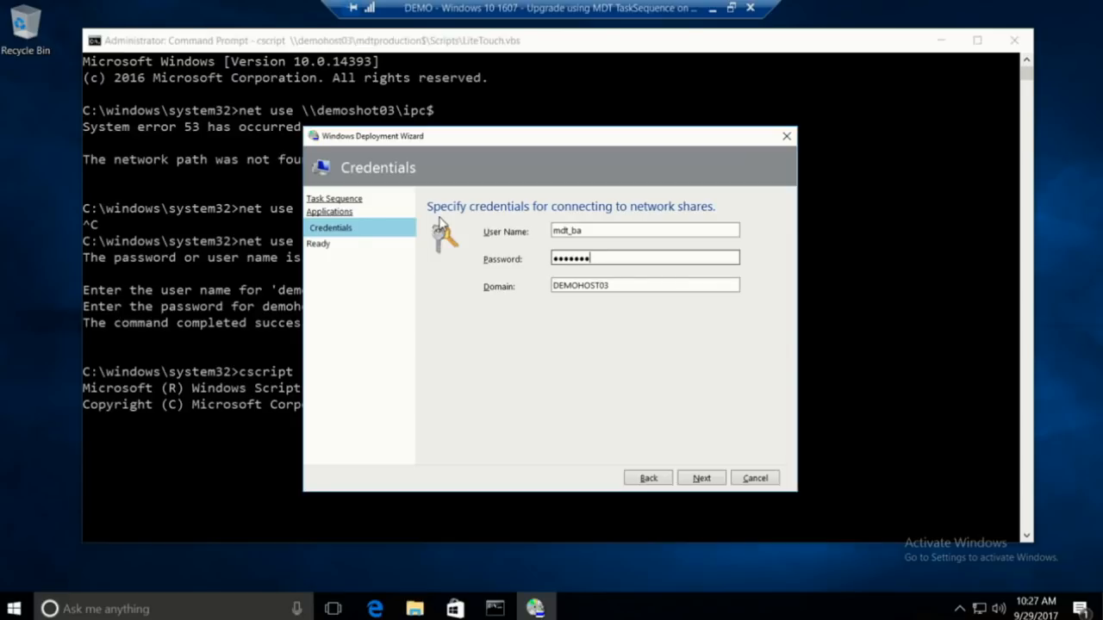
pyautogui.write('*')
pyautogui.press('Tab')
pyautogui.write('VIAMONSTRA')
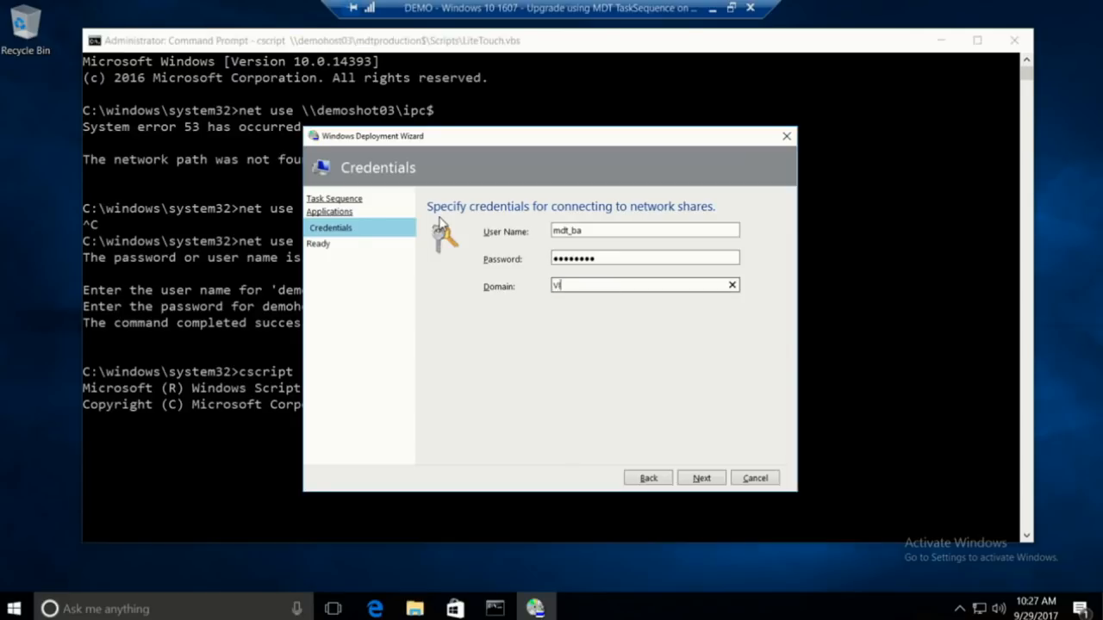
pyautogui.click(702, 479)
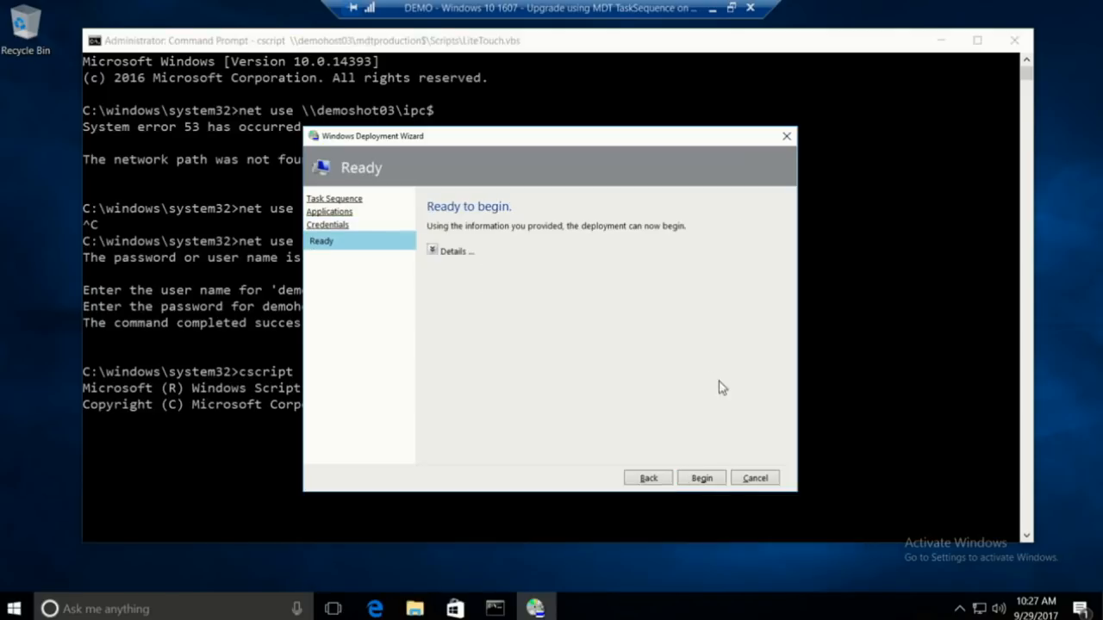
pyautogui.click(701, 479)
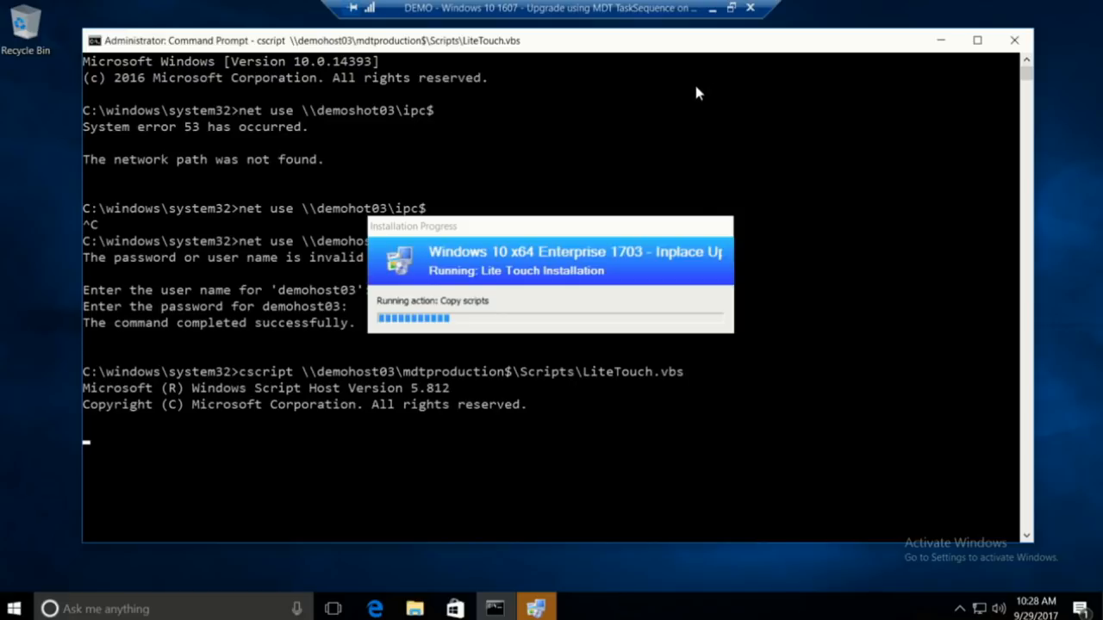
# Turn off the upgrading MDT TaskSequence VM in Hyper-V Manager, then bring the slide show forward
pyautogui.click(750, 8)
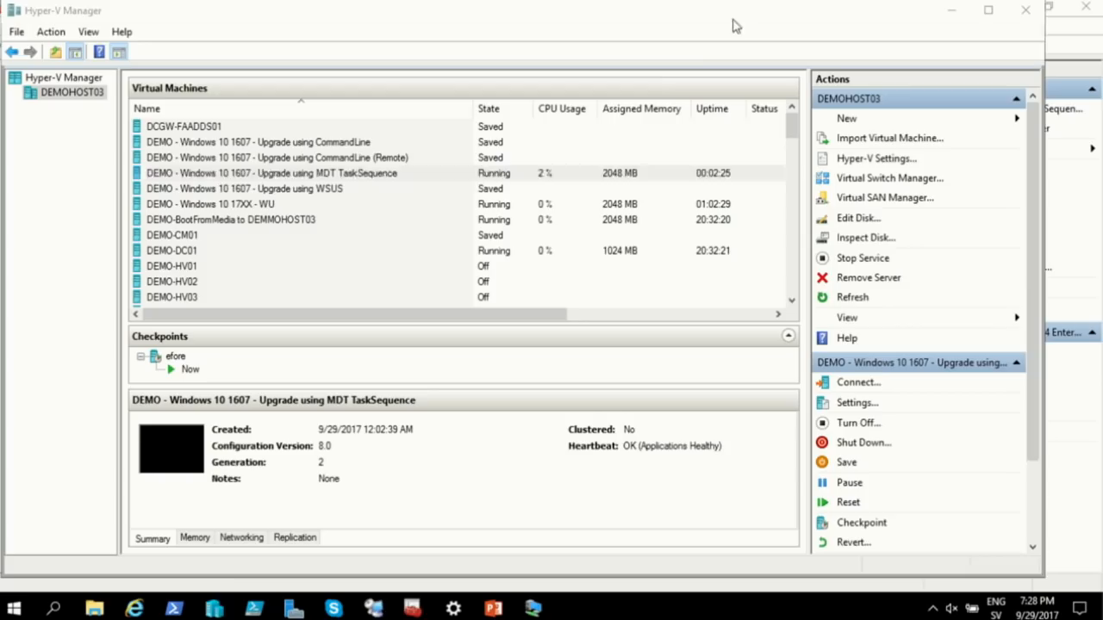
pyautogui.rightClick(317, 175)
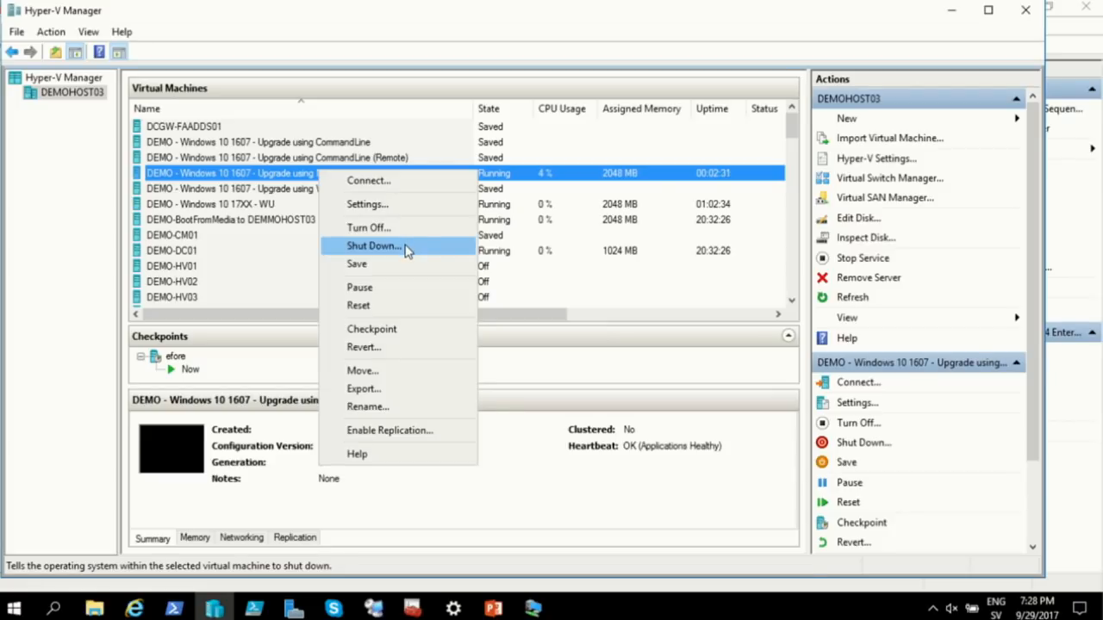
pyautogui.click(405, 229)
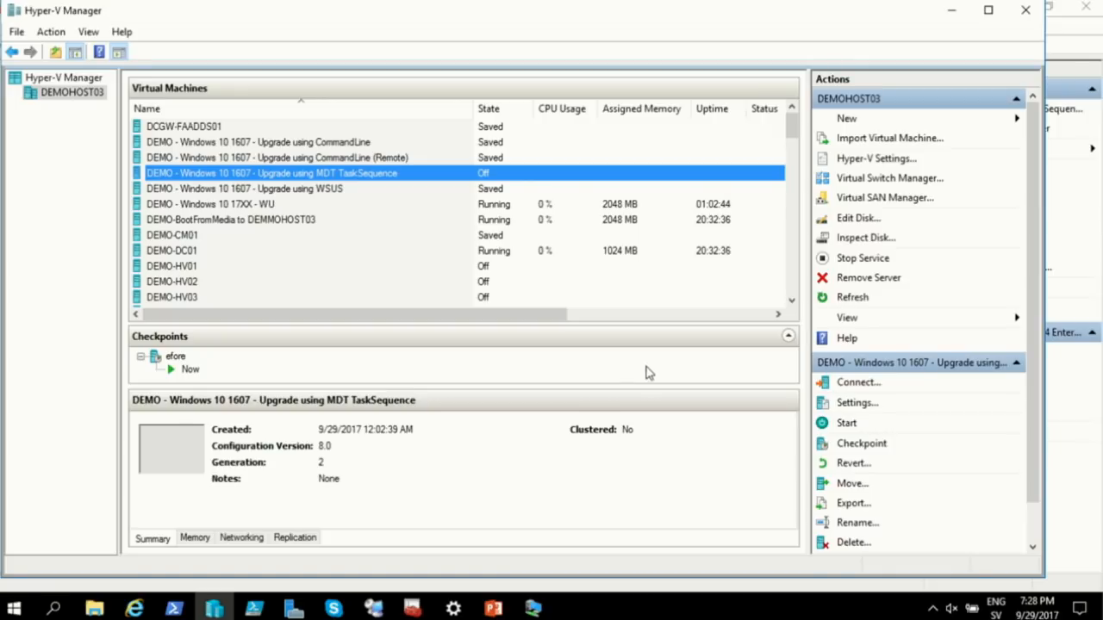
pyautogui.click(493, 608)
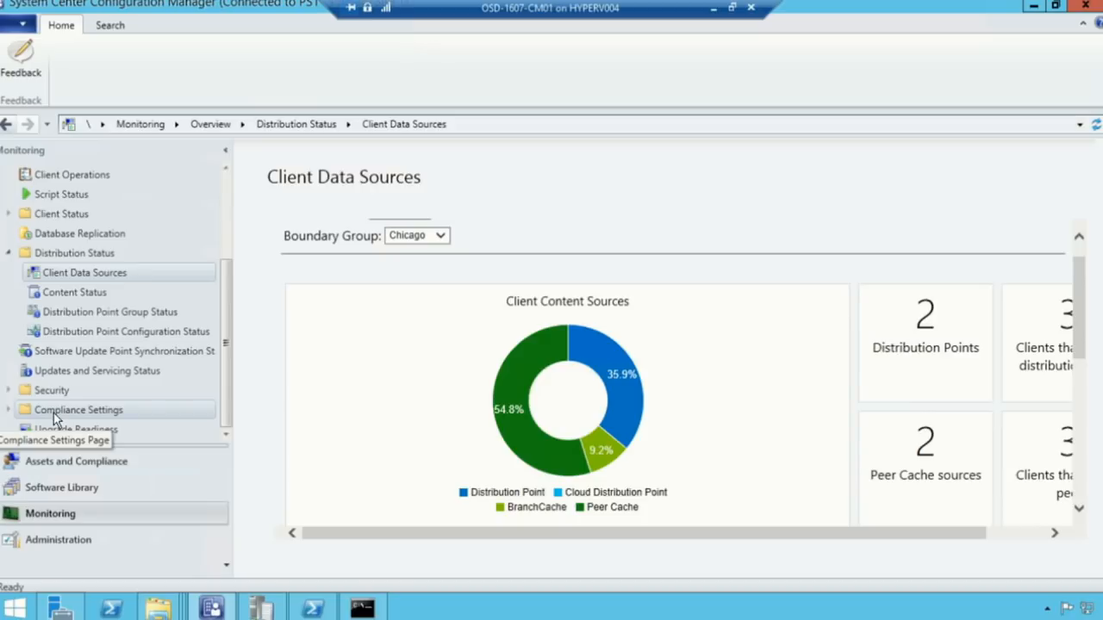
# Browse the Windows 10 Servicing dashboard, its 1000 Windows 10 updates, and the empty Servicing Plans
pyautogui.click(82, 491)
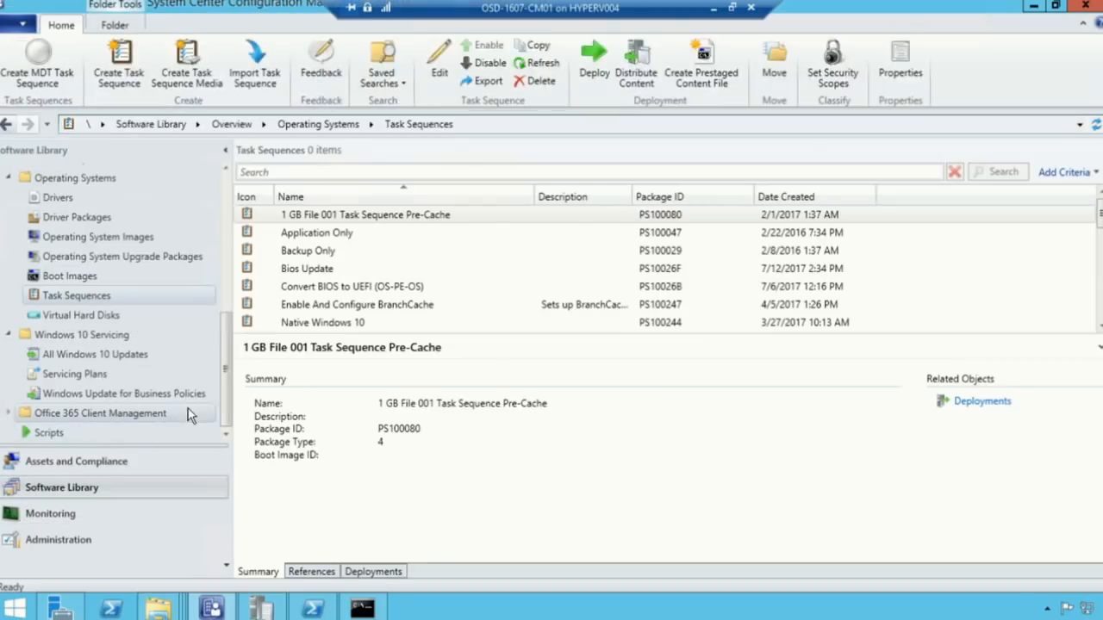
pyautogui.click(121, 342)
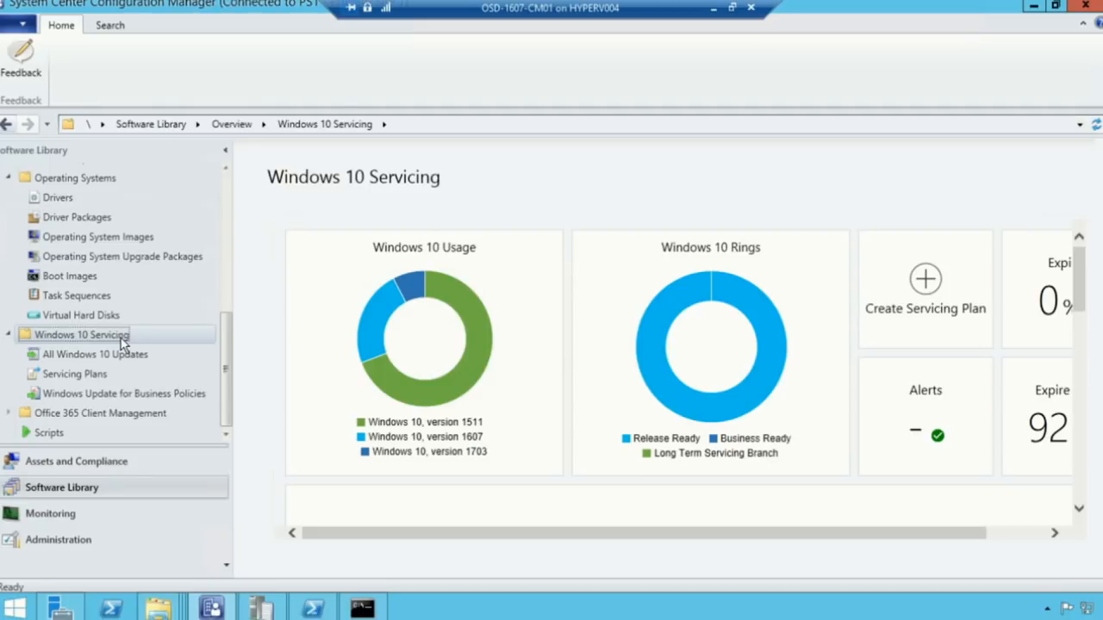
pyautogui.click(86, 356)
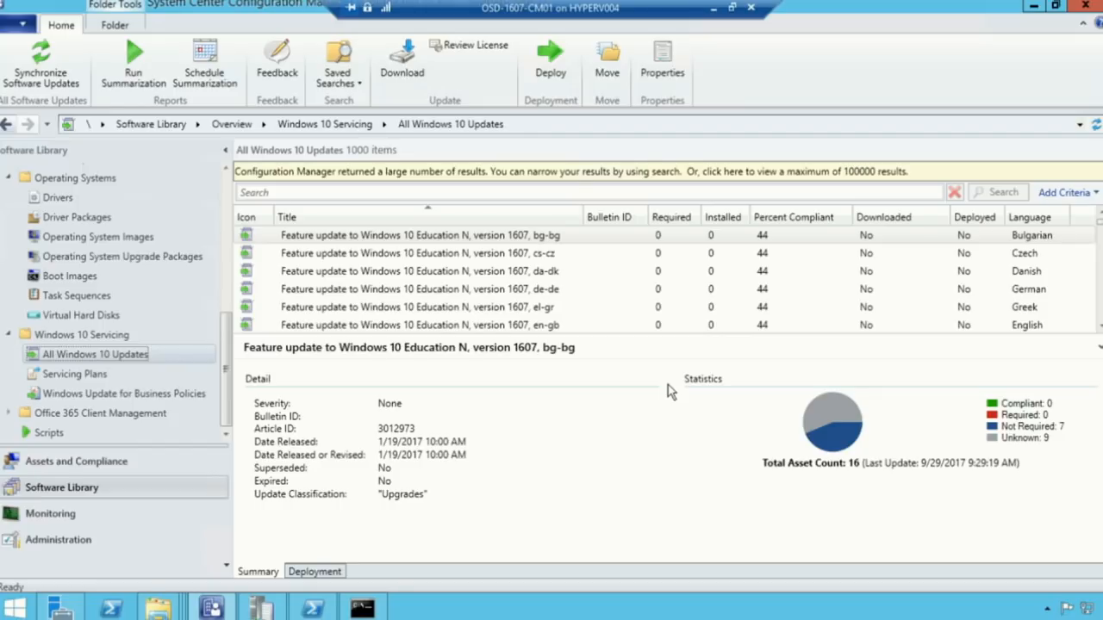
pyautogui.click(73, 374)
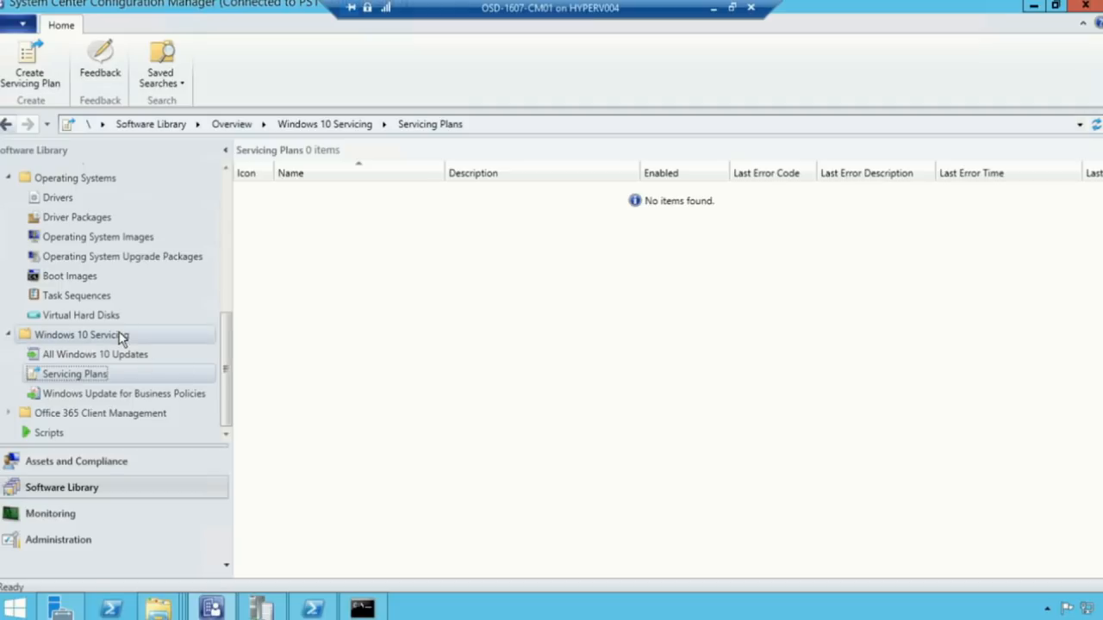
pyautogui.click(121, 336)
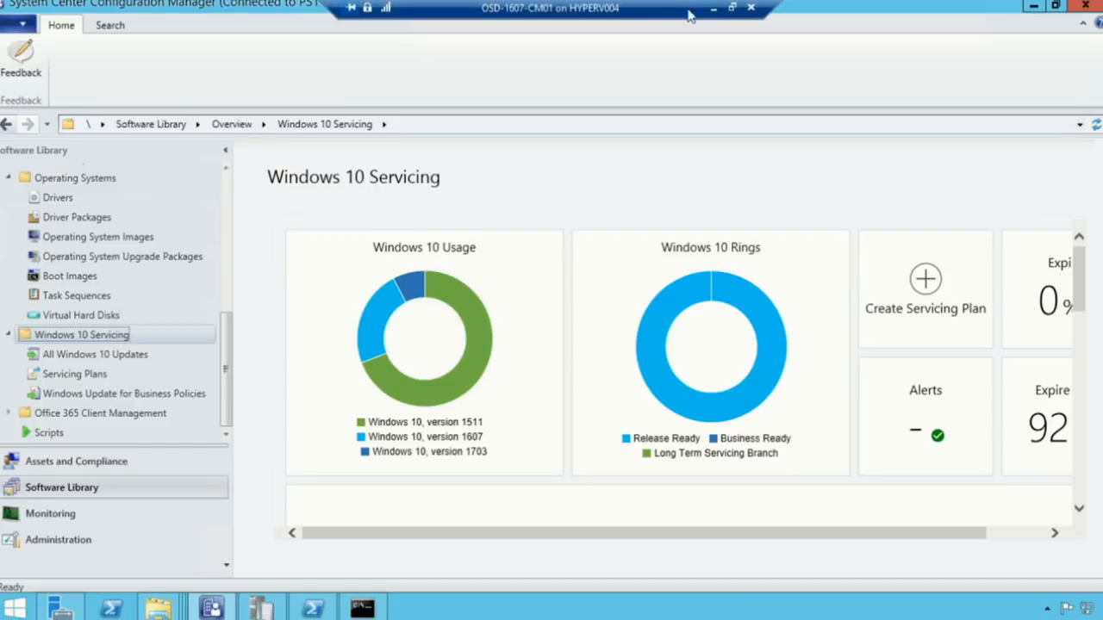
# Open the 'How can I use Windows 10 Servicing' favorite from the Ignite folder in Internet Explorer
pyautogui.click(713, 12)
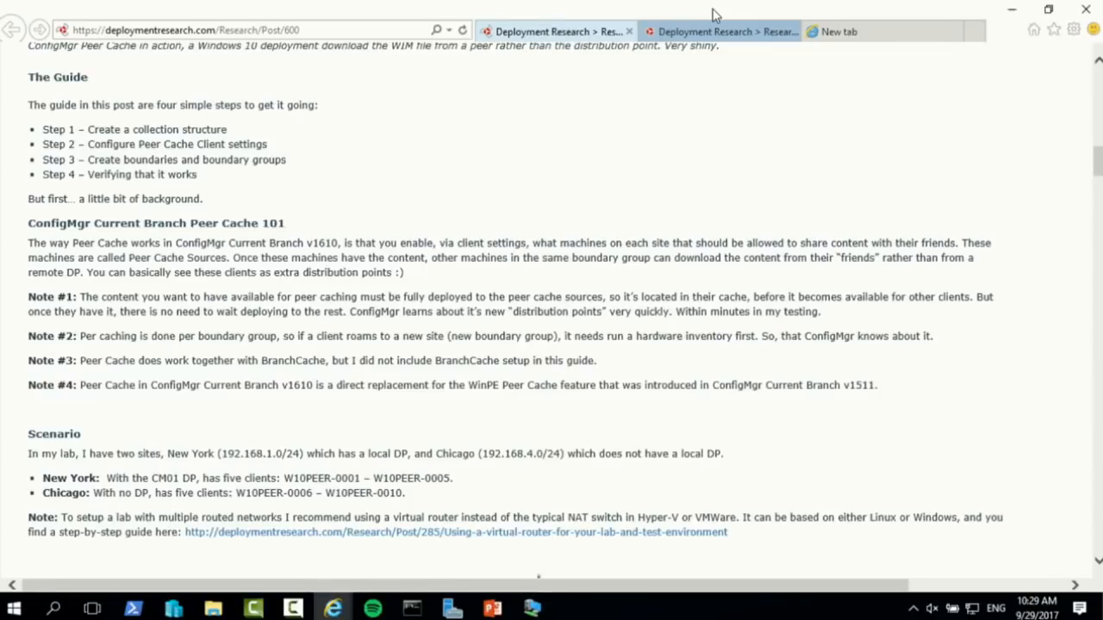
pyautogui.click(1054, 31)
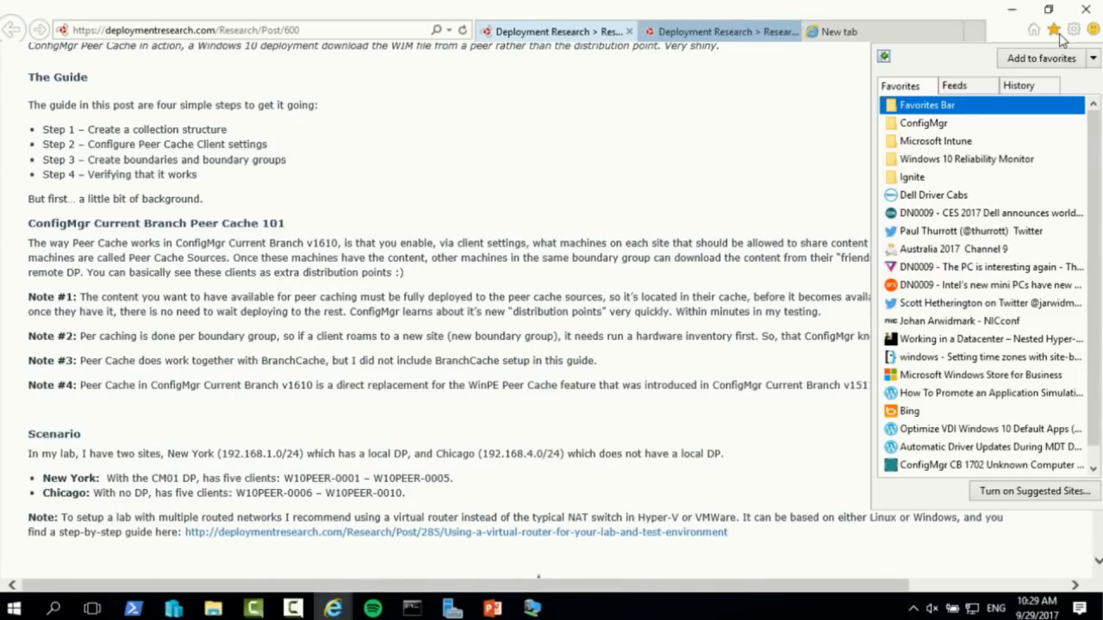
pyautogui.click(932, 123)
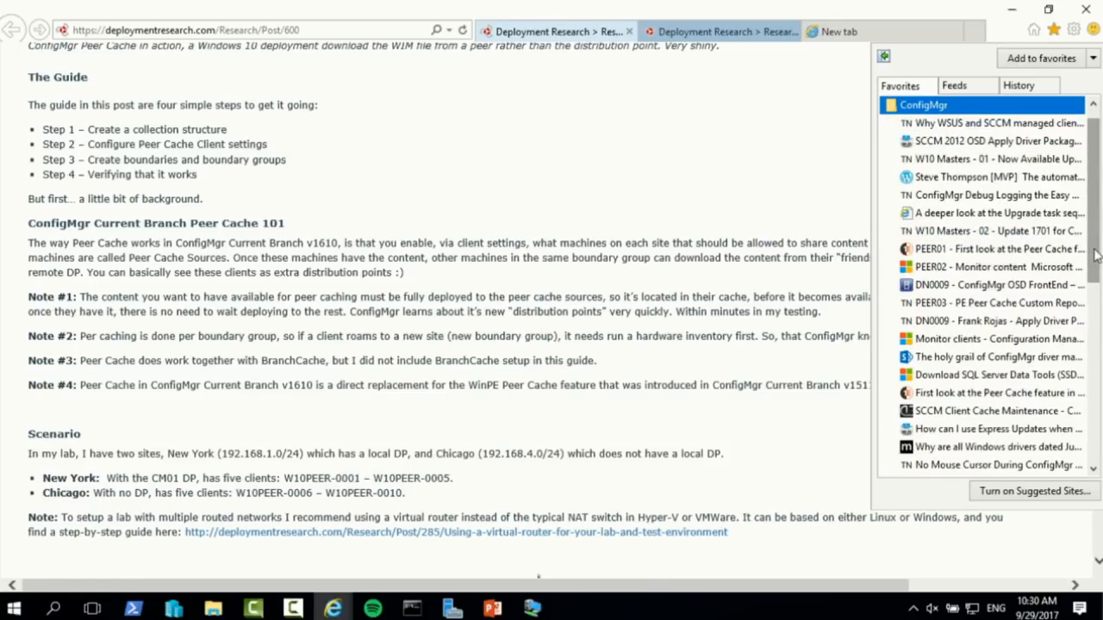
pyautogui.scroll(-2, 1096, 254)
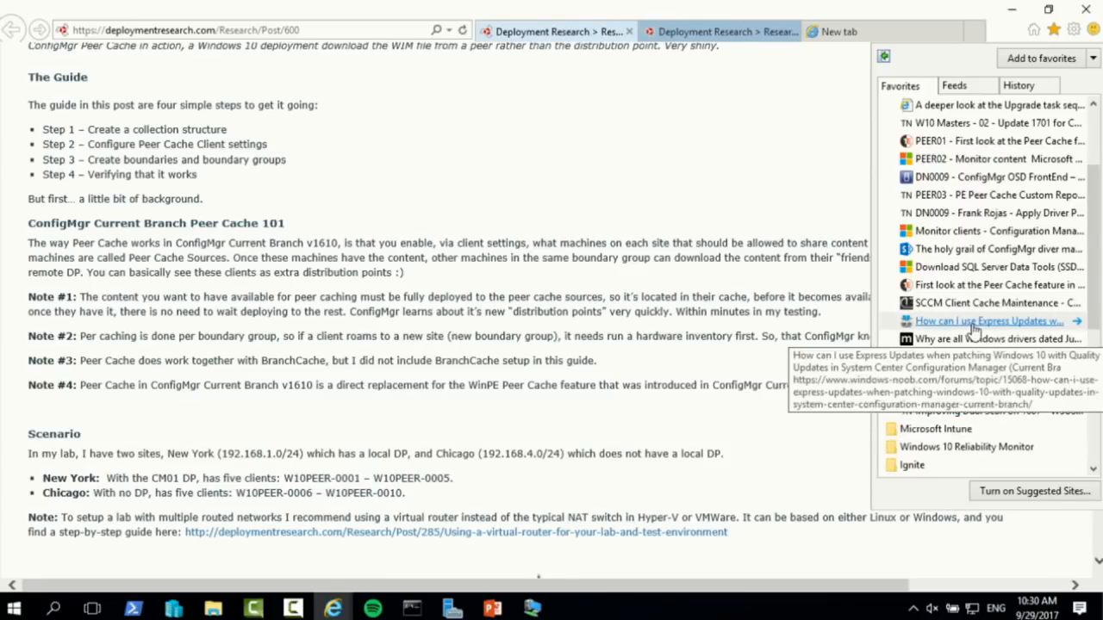
pyautogui.scroll(3, 974, 323)
pyautogui.scroll(-6, 974, 330)
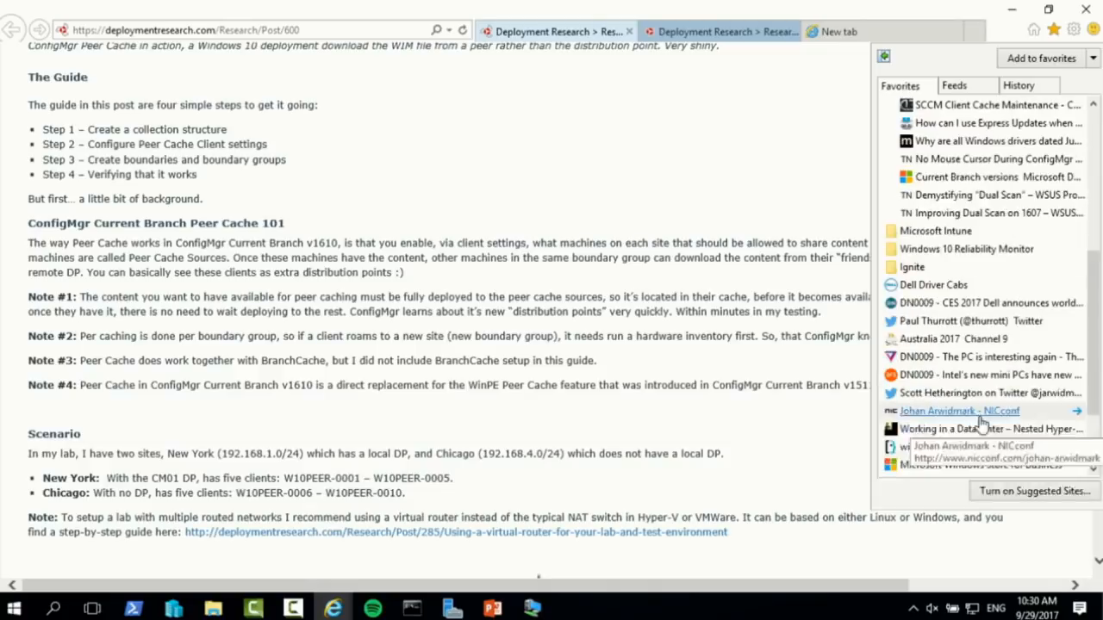
pyautogui.click(915, 266)
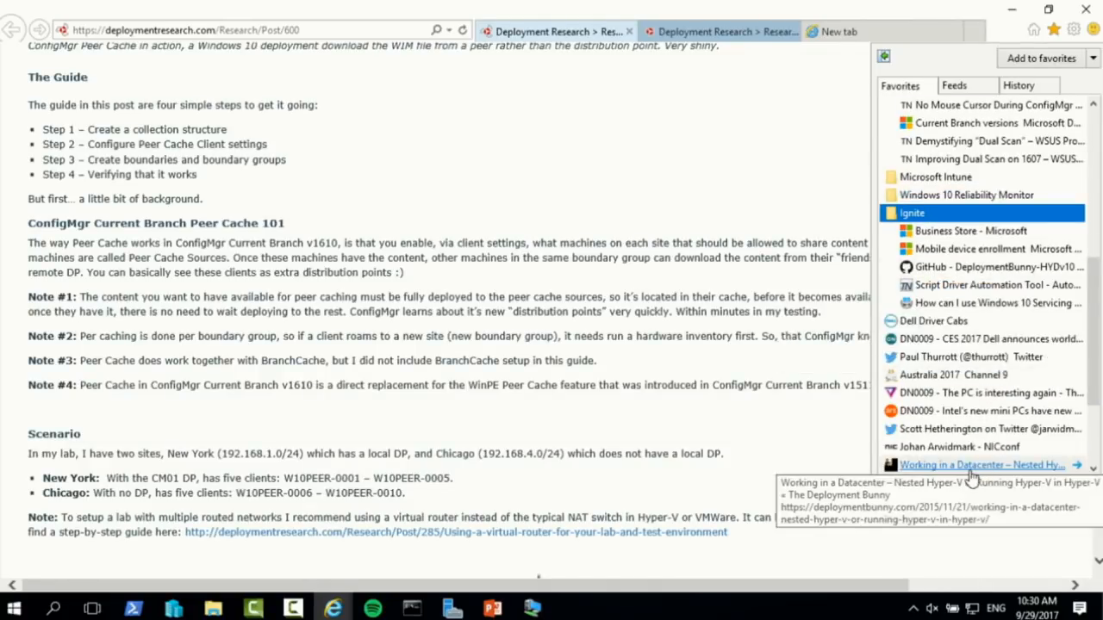
pyautogui.click(991, 304)
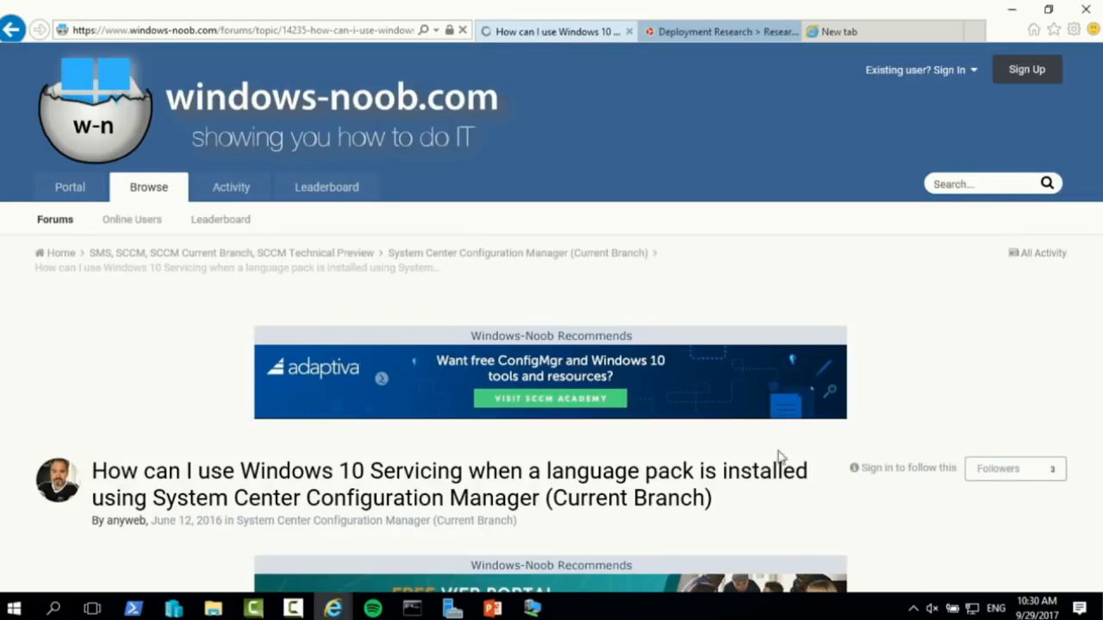
# Search the article for 'setupconfig' and highlight the setupconfig.ini file name
pyautogui.scroll(-1, 615, 446)
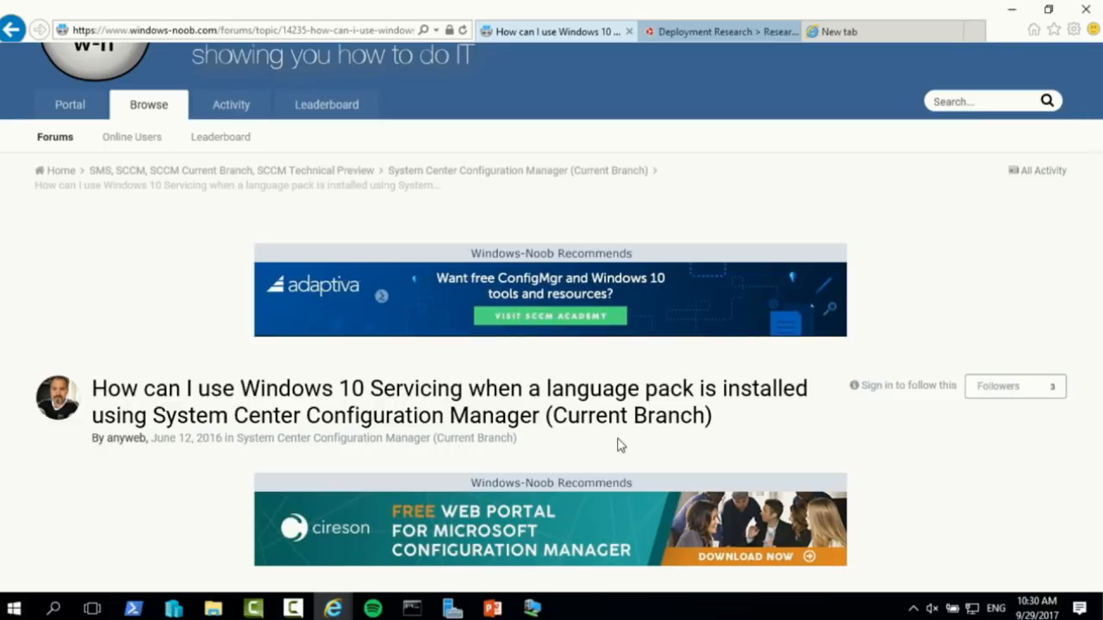
pyautogui.scroll(-4, 695, 323)
pyautogui.scroll(-14, 694, 330)
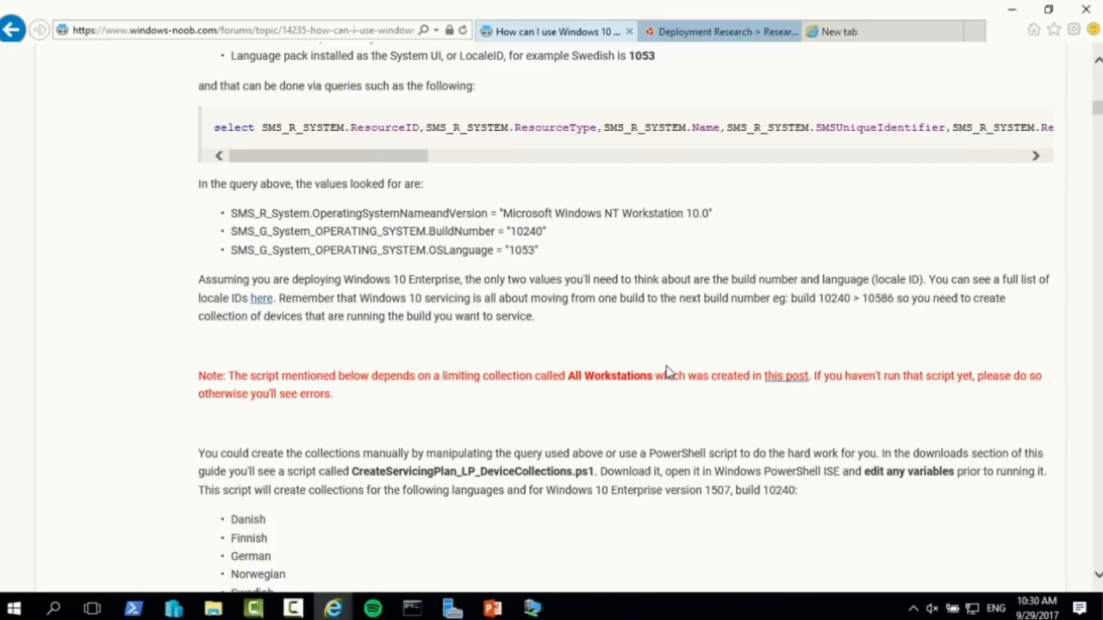
pyautogui.hotkey('ctrl', 'f')
pyautogui.write('setupcon')
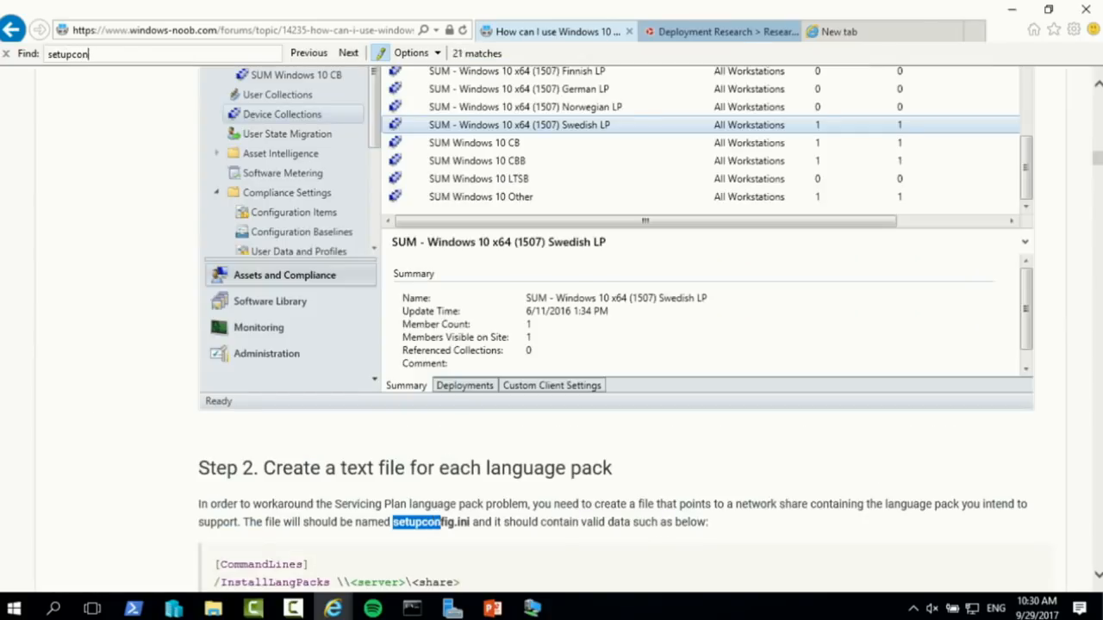
pyautogui.write('fig')
pyautogui.scroll(-3, 504, 508)
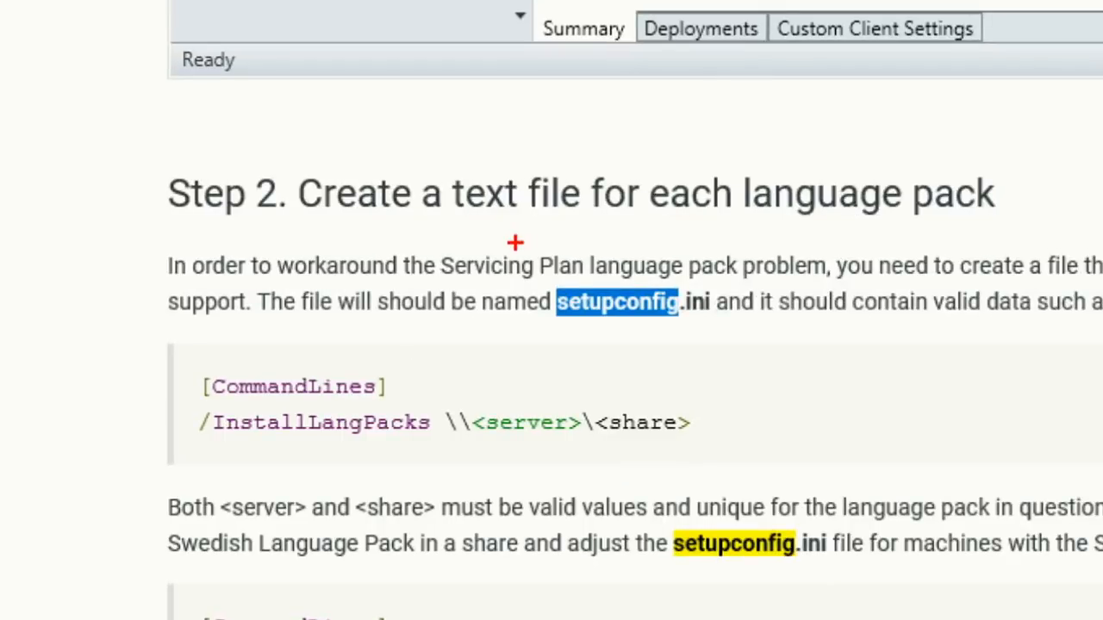
pyautogui.moveTo(397, 320); pyautogui.dragTo(555, 371)
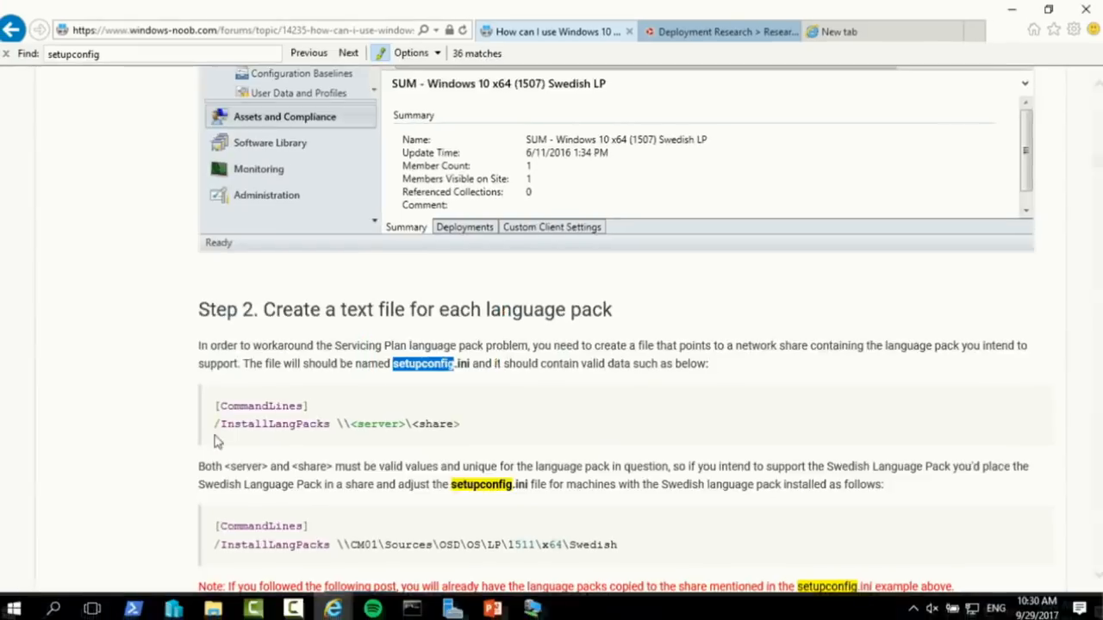
# Scroll through Steps 2 and 3, then return to the ConfigMgr VM
pyautogui.scroll(-5, 285, 438)
pyautogui.scroll(-5, 341, 449)
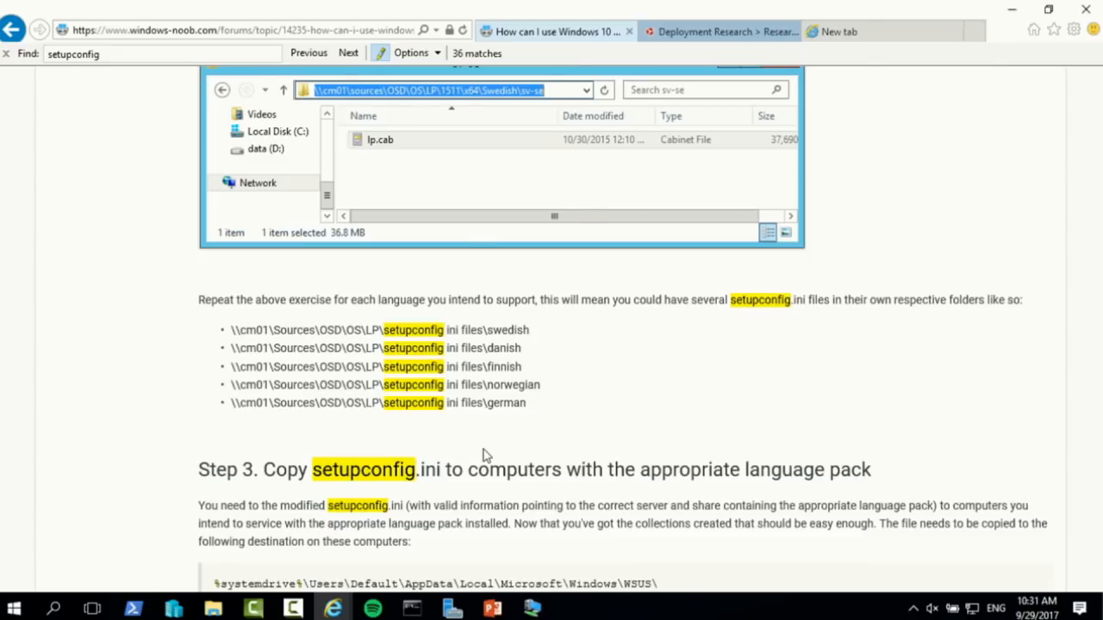
pyautogui.hotkey('alt', 'Tab')
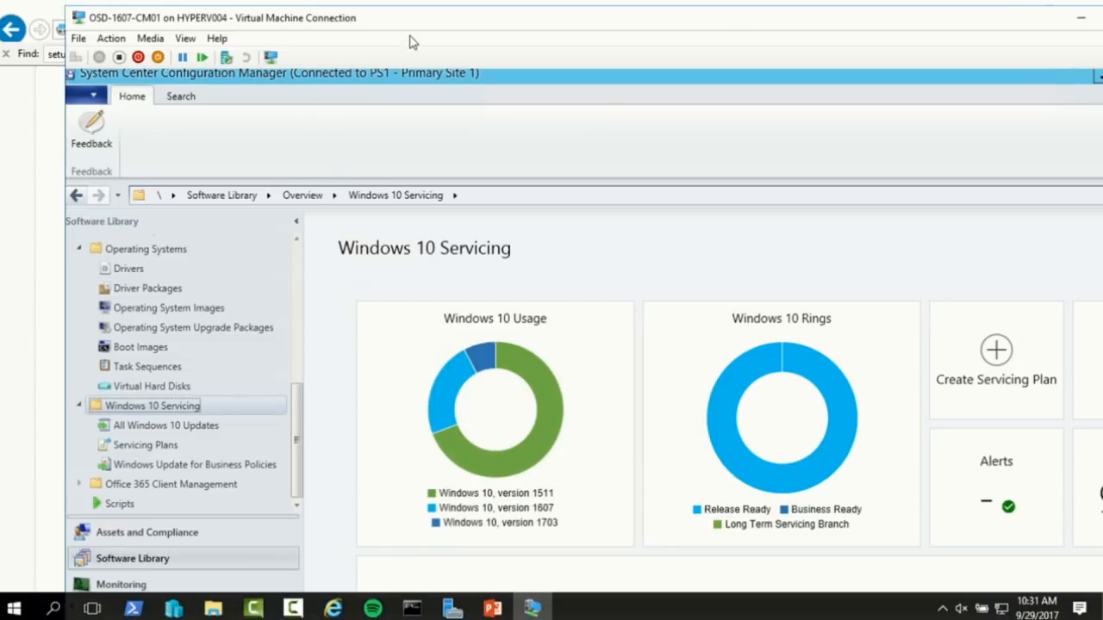
# Open the Windows 10 Enterprise x64 v1703 Upgrade task sequence for editing
pyautogui.doubleClick(422, 19)
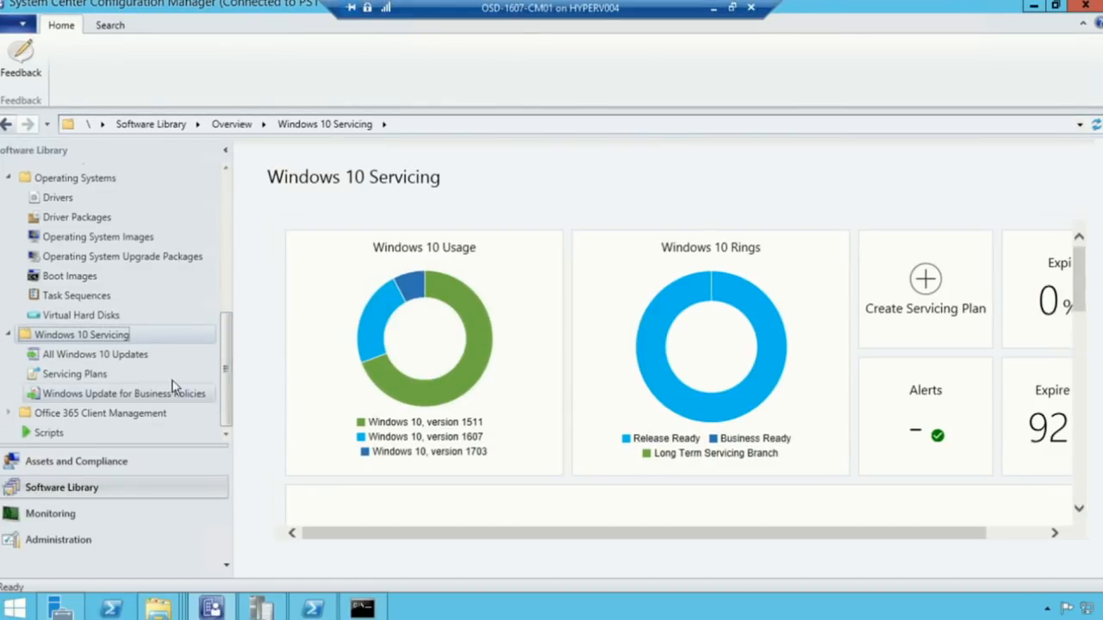
pyautogui.click(84, 293)
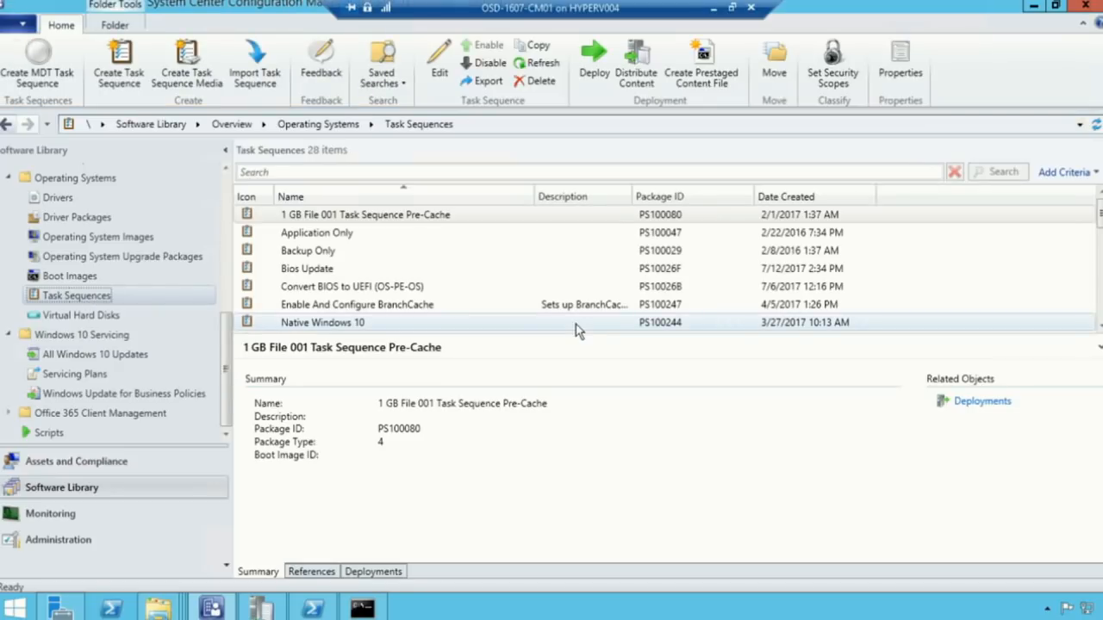
pyautogui.moveTo(577, 333); pyautogui.dragTo(580, 431)
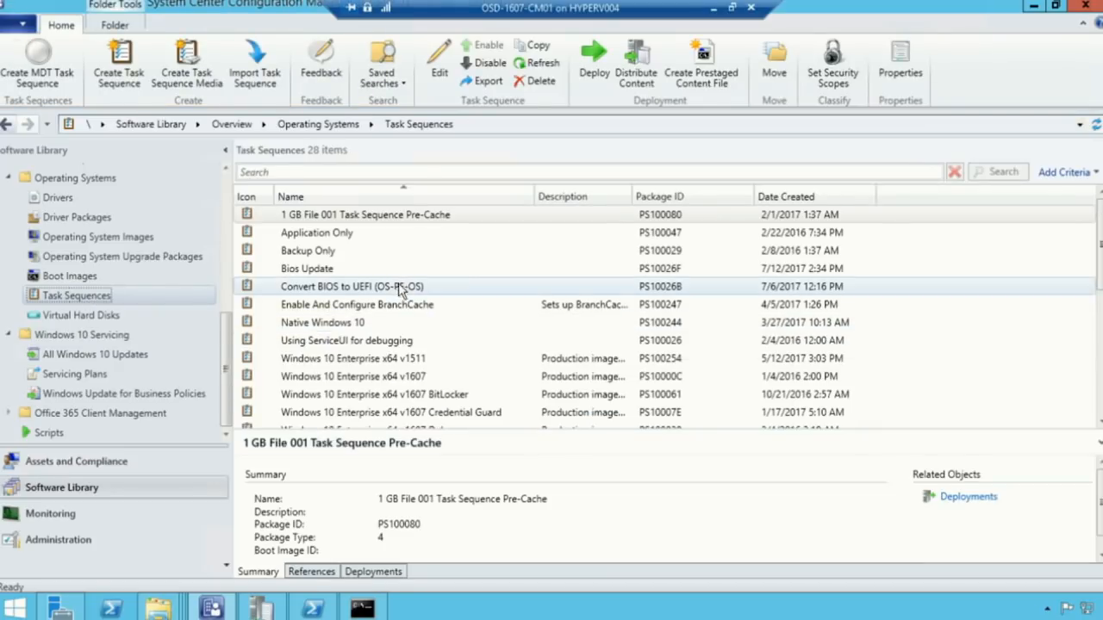
pyautogui.scroll(-6, 405, 336)
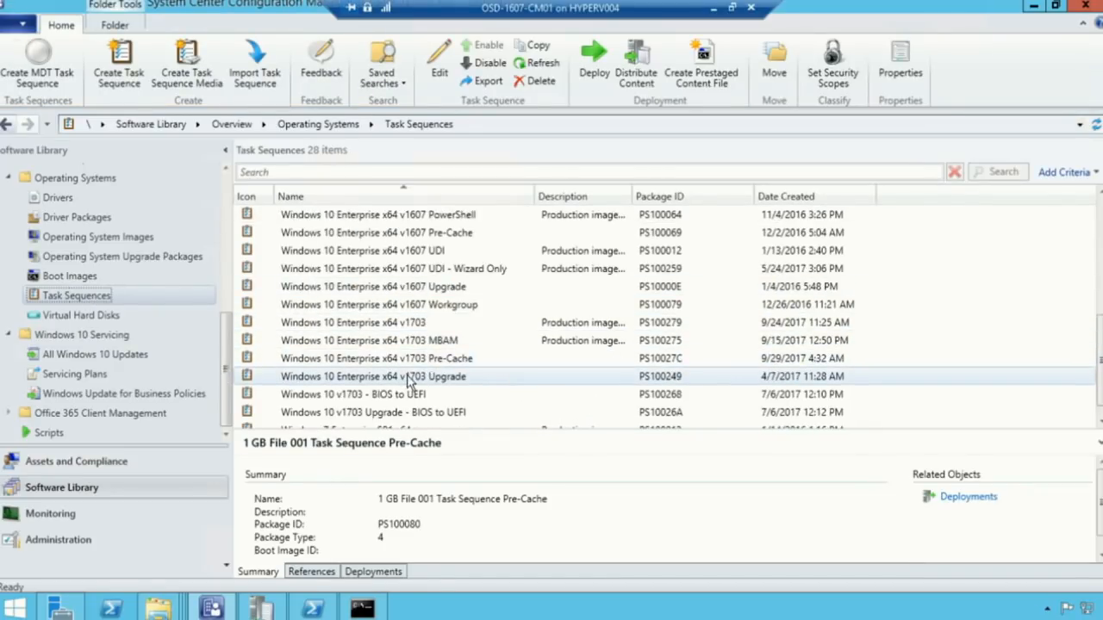
pyautogui.click(410, 383)
pyautogui.rightClick(410, 383)
pyautogui.click(211, 93)
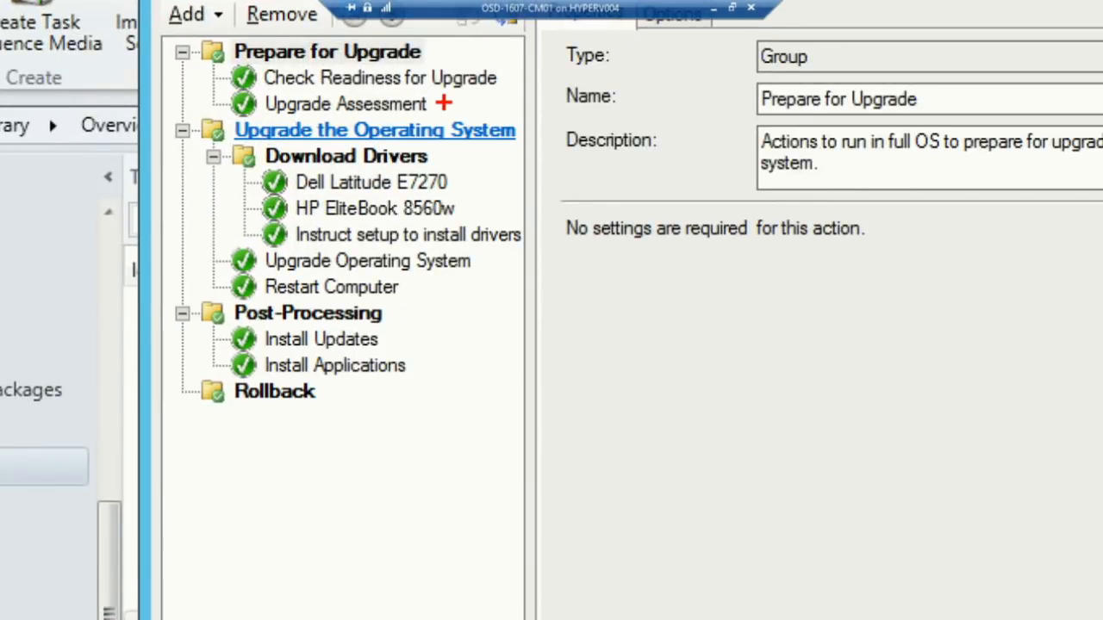
# Examine the Upgrade Assessment step and its compatibility-scan-only option
pyautogui.moveTo(445, 102); pyautogui.dragTo(500, 100)
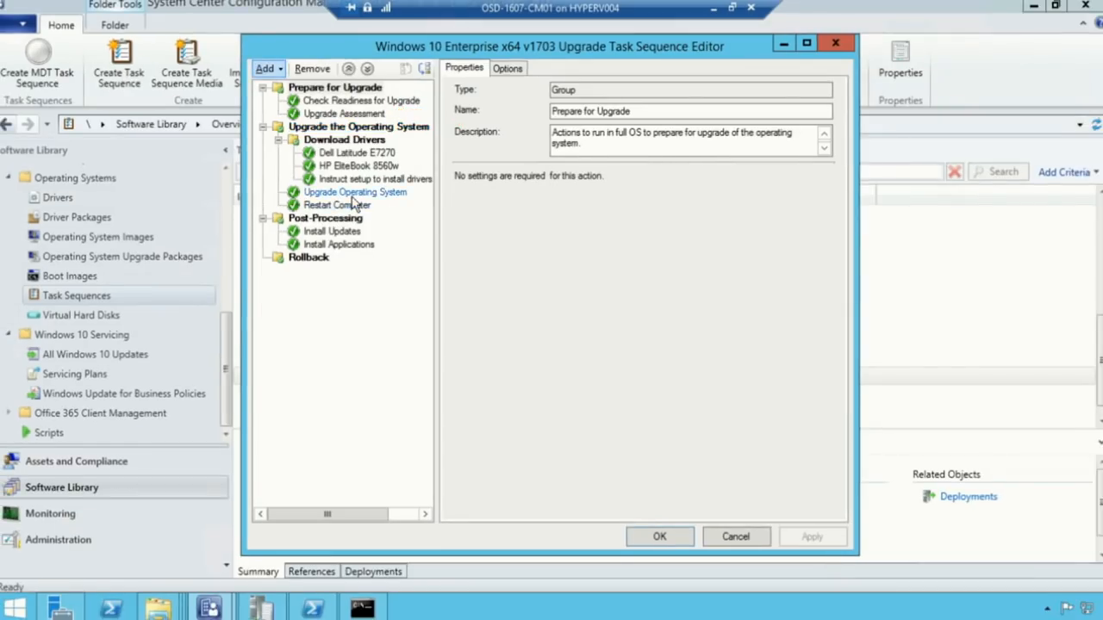
pyautogui.click(362, 261)
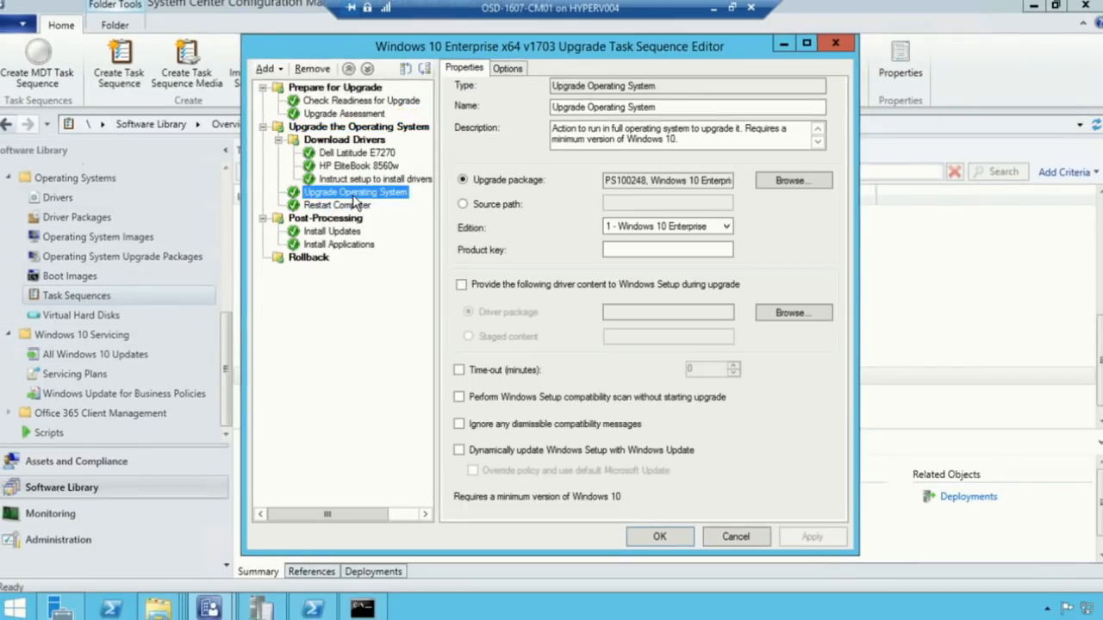
pyautogui.click(360, 114)
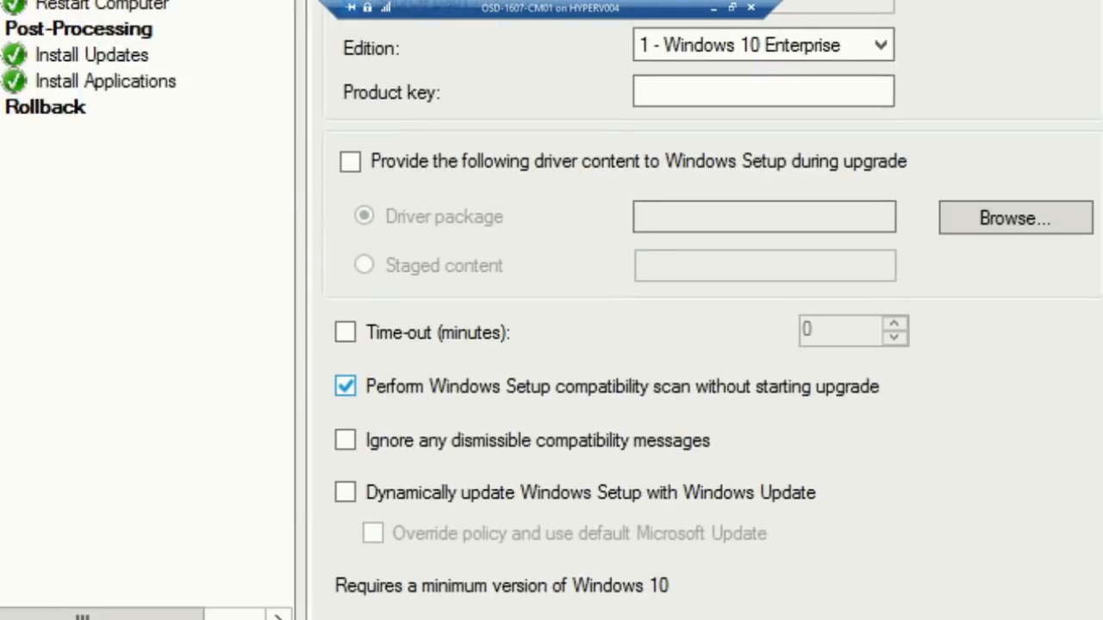
pyautogui.moveTo(275, 339)
pyautogui.mouseDown()
pyautogui.moveTo(1029, 451)
pyautogui.moveTo(1014, 423)
pyautogui.moveTo(1044, 421)
pyautogui.mouseUp()
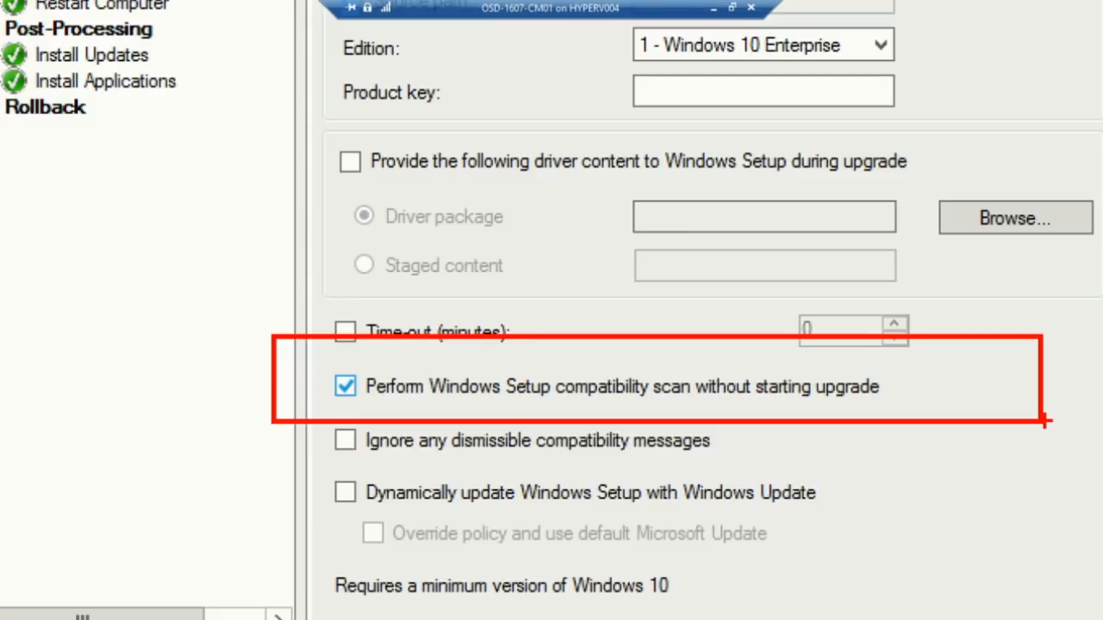
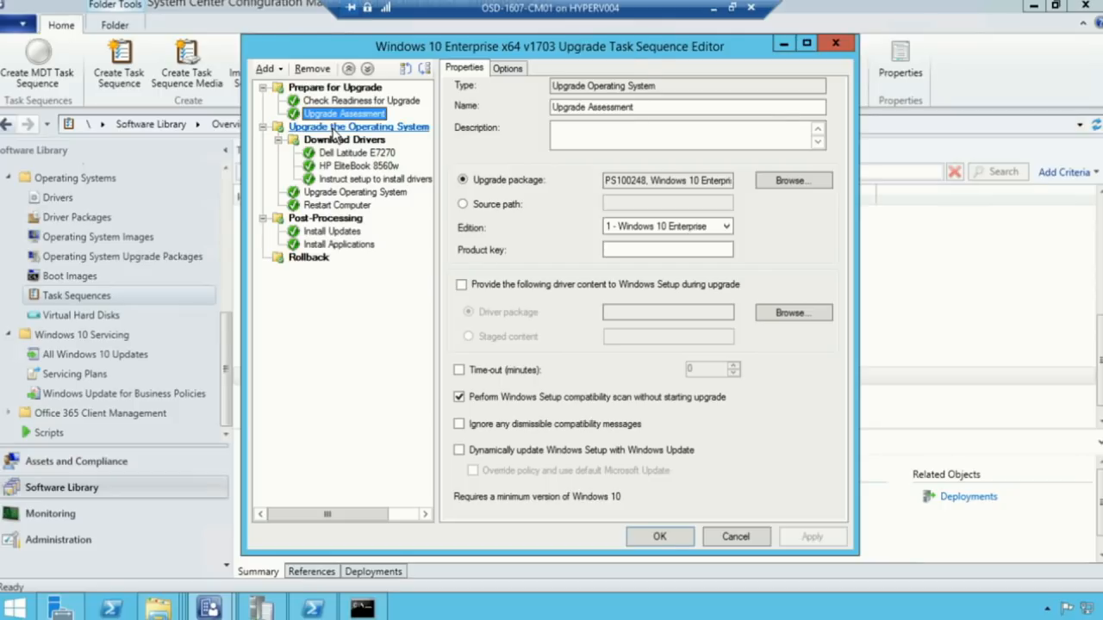
# Inspect the Upgrade the Operating System group's return-code run condition, then show the Dell Latitude E7270 driver step
pyautogui.click(336, 129)
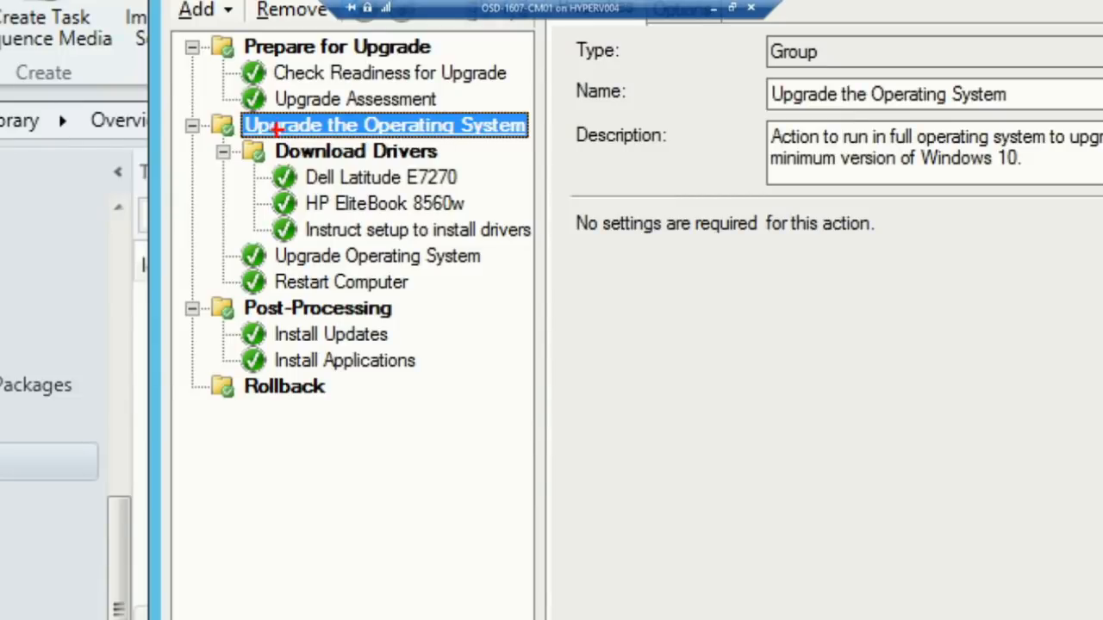
pyautogui.moveTo(181, 94)
pyautogui.mouseDown()
pyautogui.moveTo(736, 227)
pyautogui.moveTo(736, 335)
pyautogui.mouseUp()
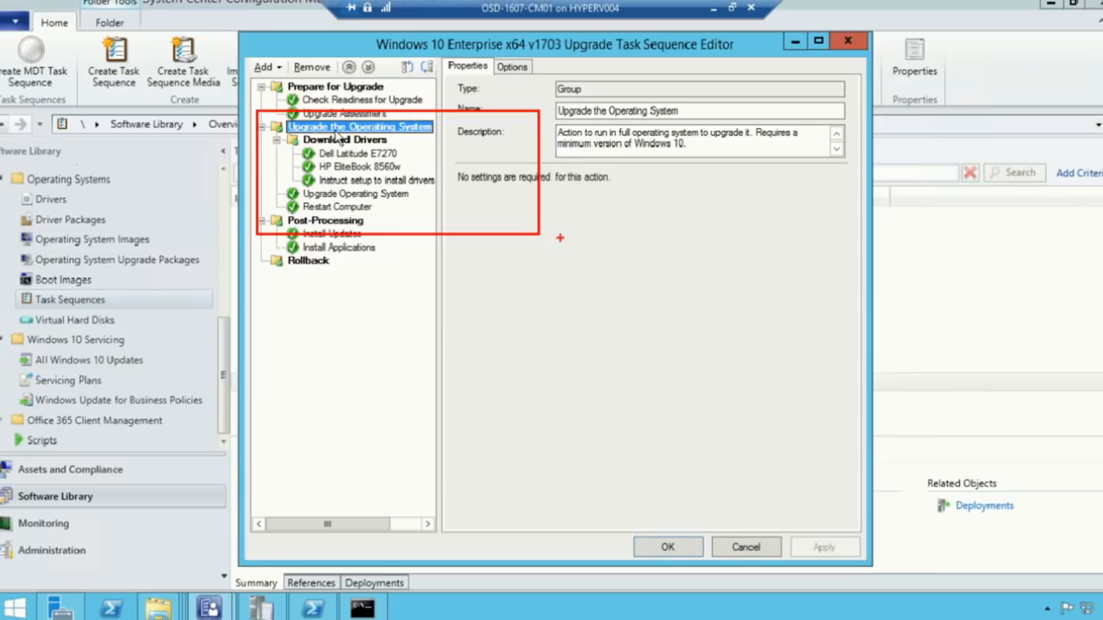
pyautogui.click(682, 8)
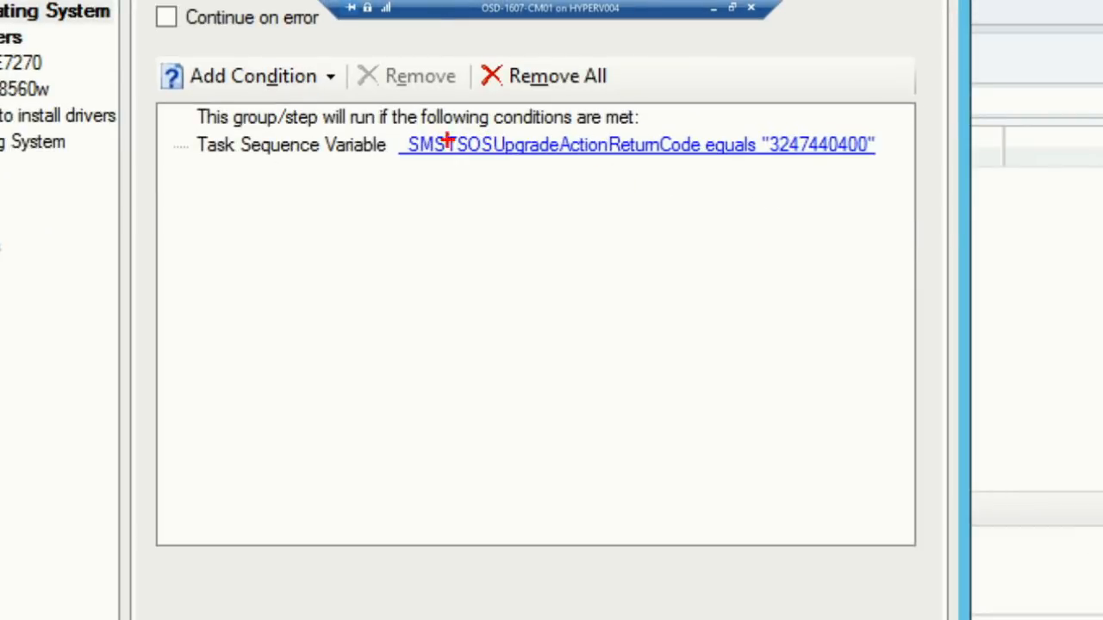
pyautogui.moveTo(363, 116)
pyautogui.mouseDown()
pyautogui.moveTo(739, 182)
pyautogui.moveTo(907, 183)
pyautogui.mouseUp()
pyautogui.moveTo(811, 168); pyautogui.dragTo(800, 295)
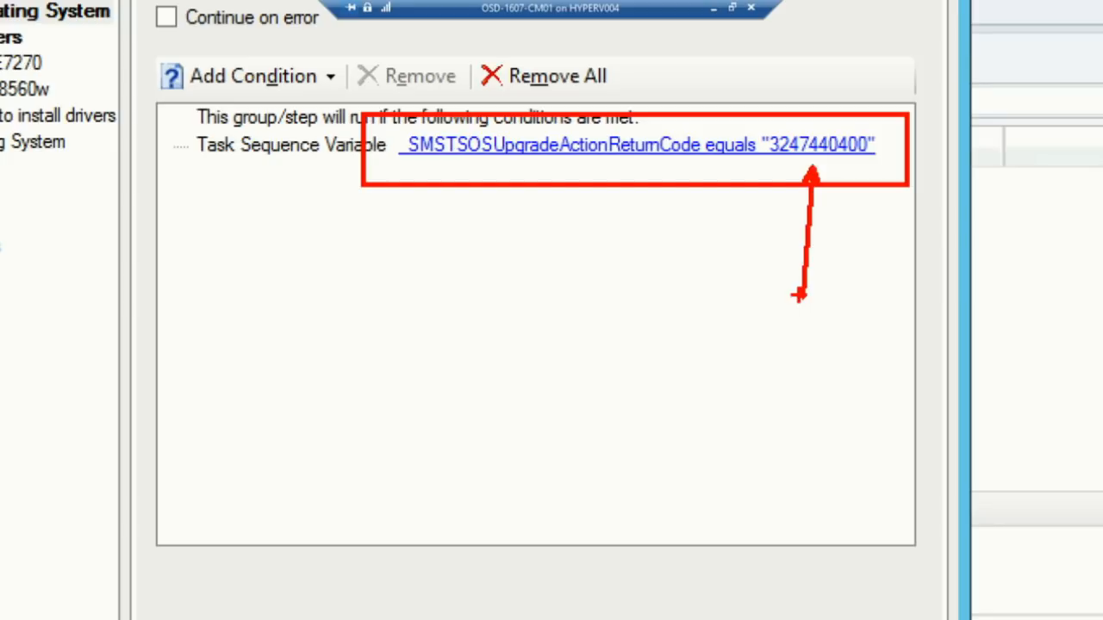
pyautogui.press('Escape')
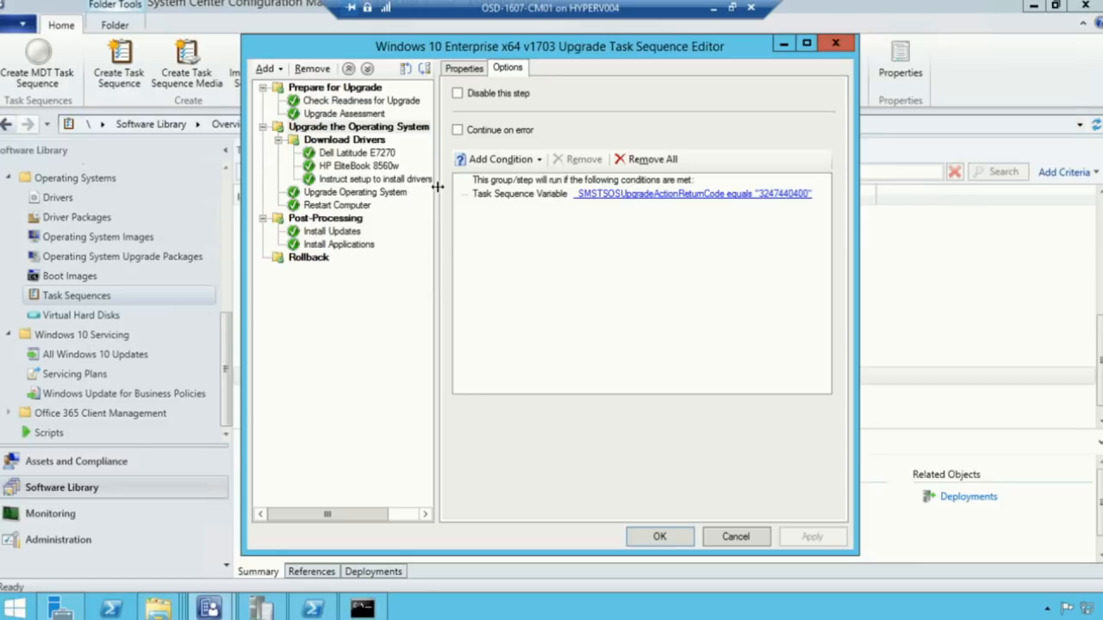
pyautogui.click(374, 154)
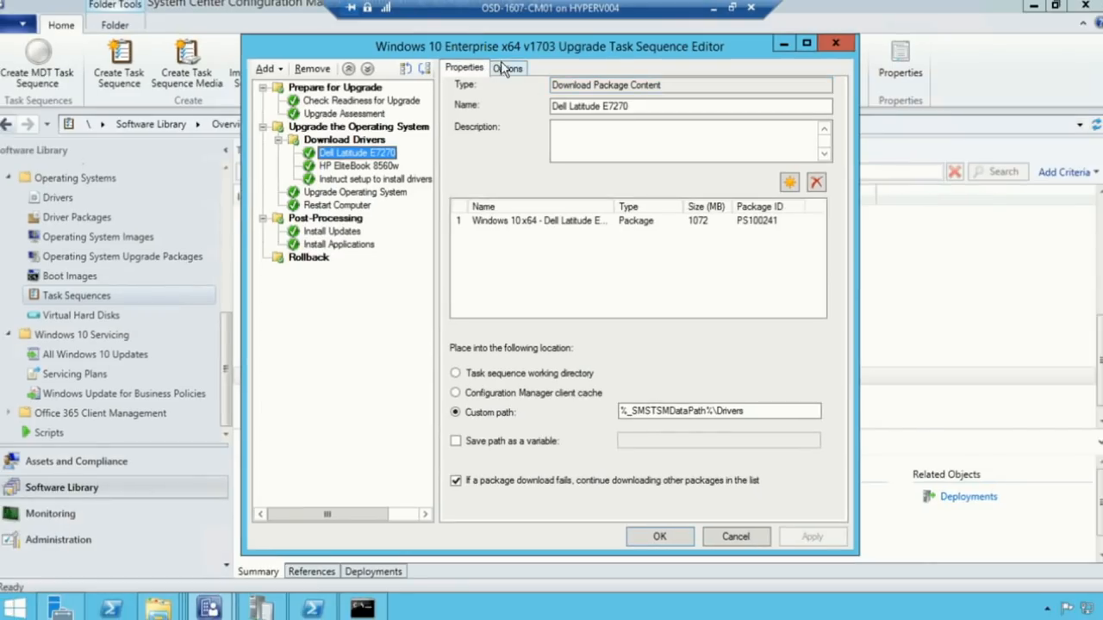
# Check the Dell Latitude E7270 model query and the OSDUpgradeStagedContent variable set to %_SMSTSMDataPath%\Drivers
pyautogui.click(446, 45)
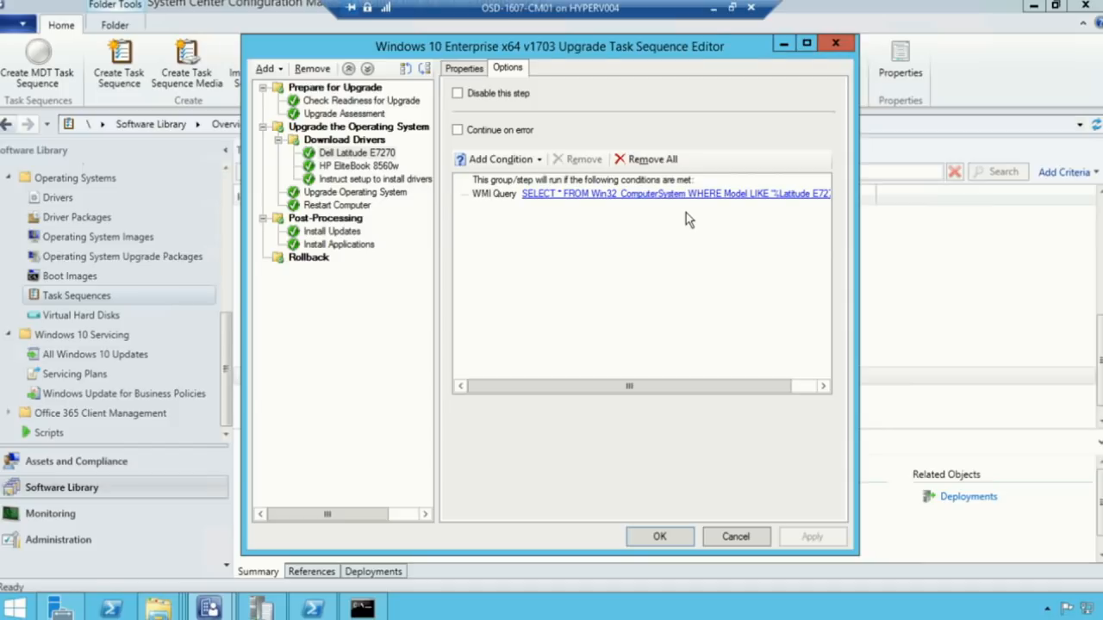
pyautogui.click(400, 180)
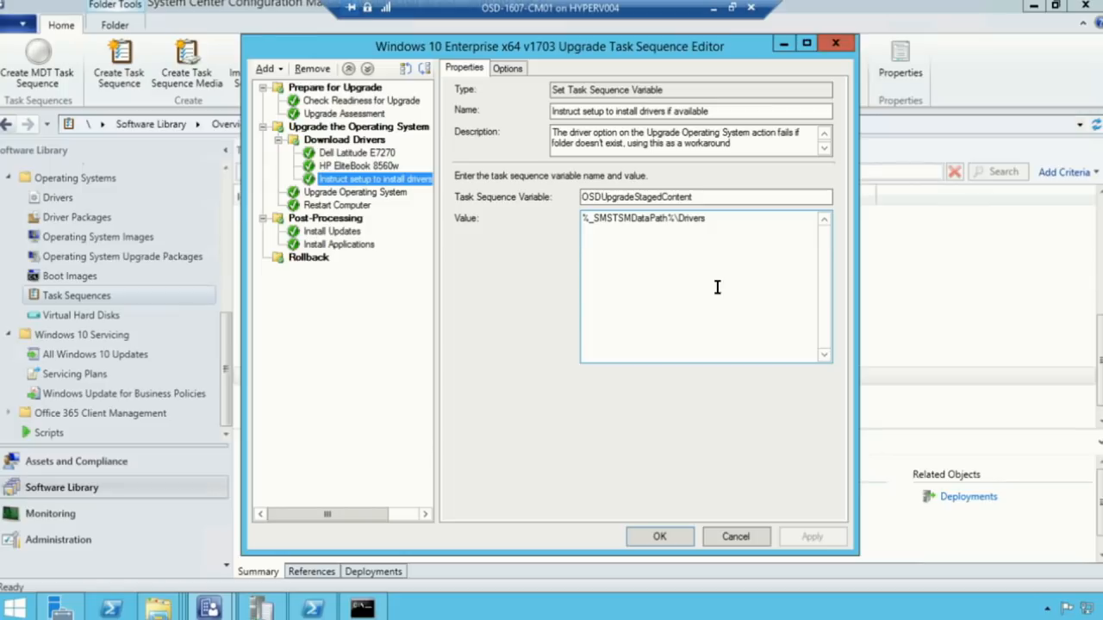
pyautogui.click(619, 217)
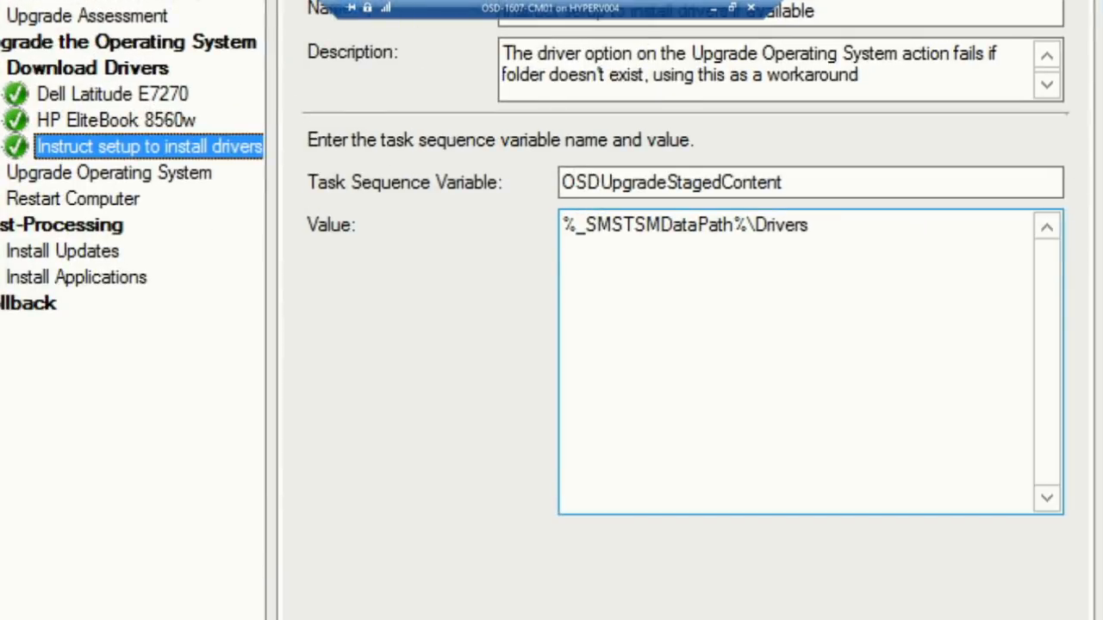
pyautogui.moveTo(806, 183); pyautogui.dragTo(954, 183)
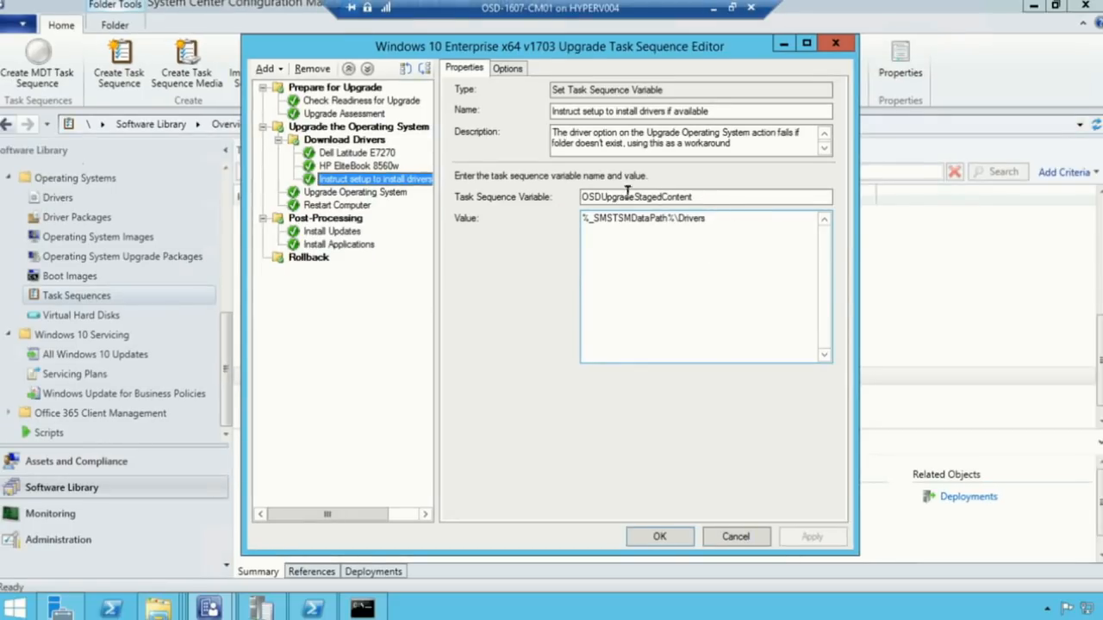
pyautogui.click(361, 153)
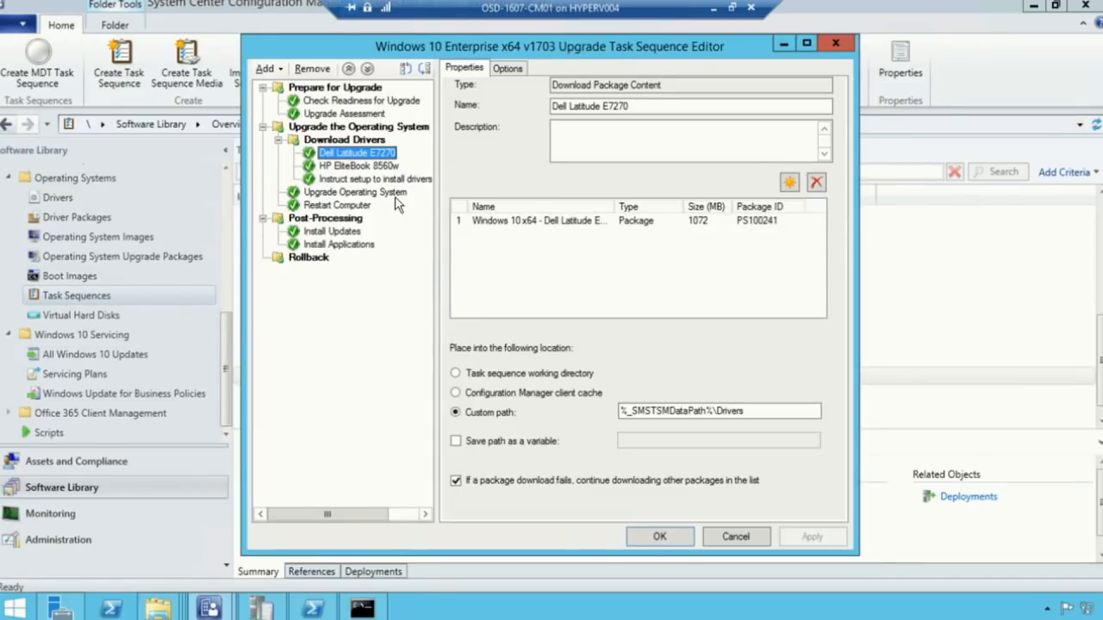
pyautogui.click(398, 180)
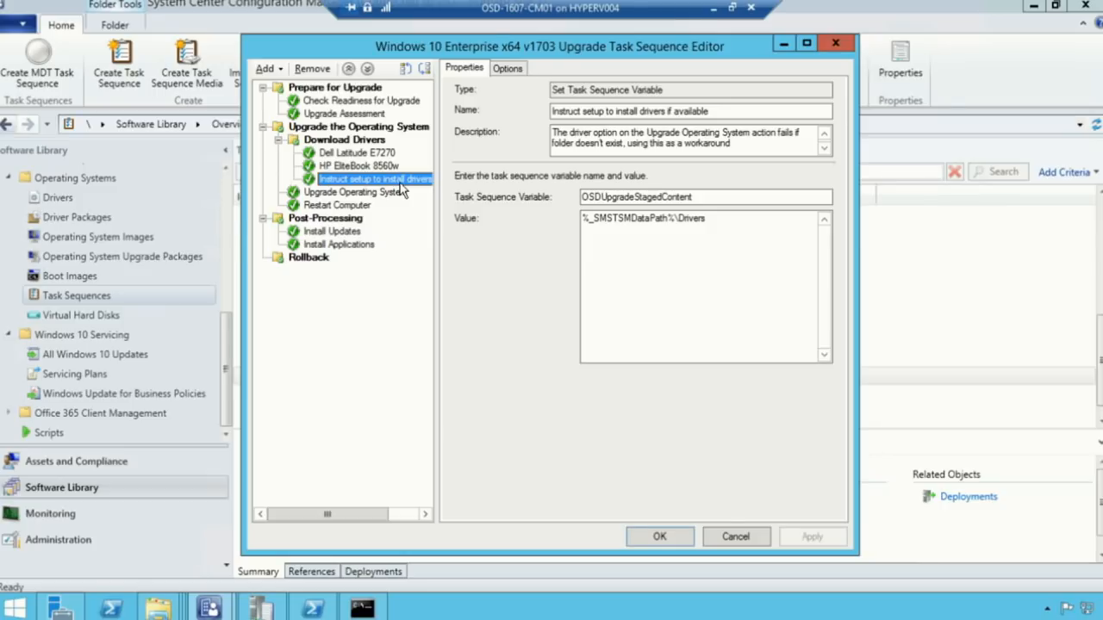
# Review the Upgrade Operating System step's driver content settings
pyautogui.click(364, 194)
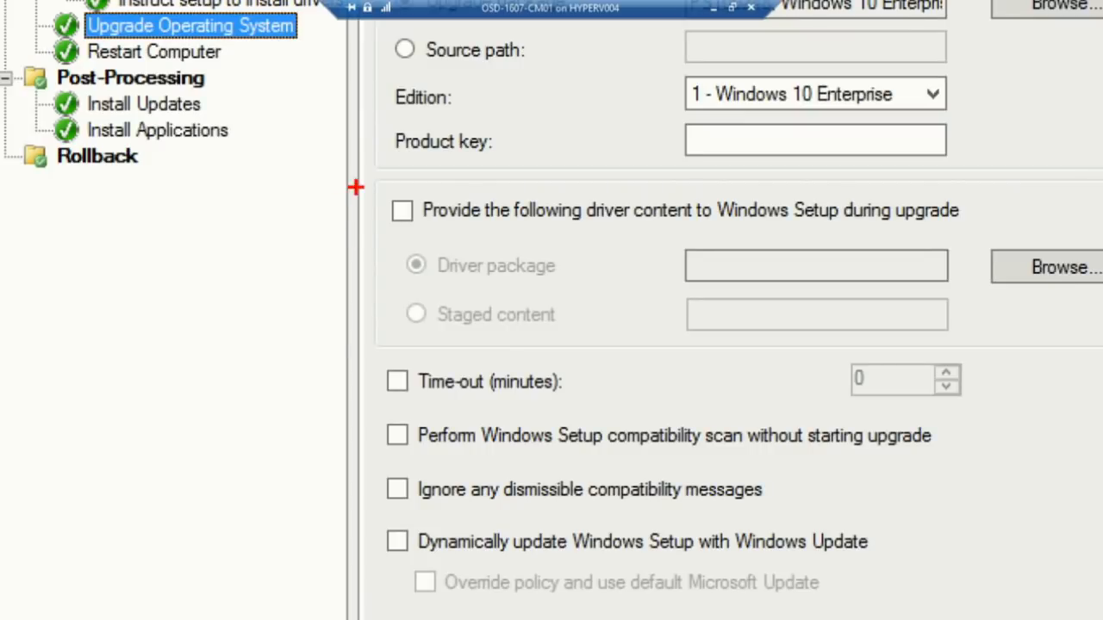
pyautogui.moveTo(400, 232); pyautogui.dragTo(953, 343)
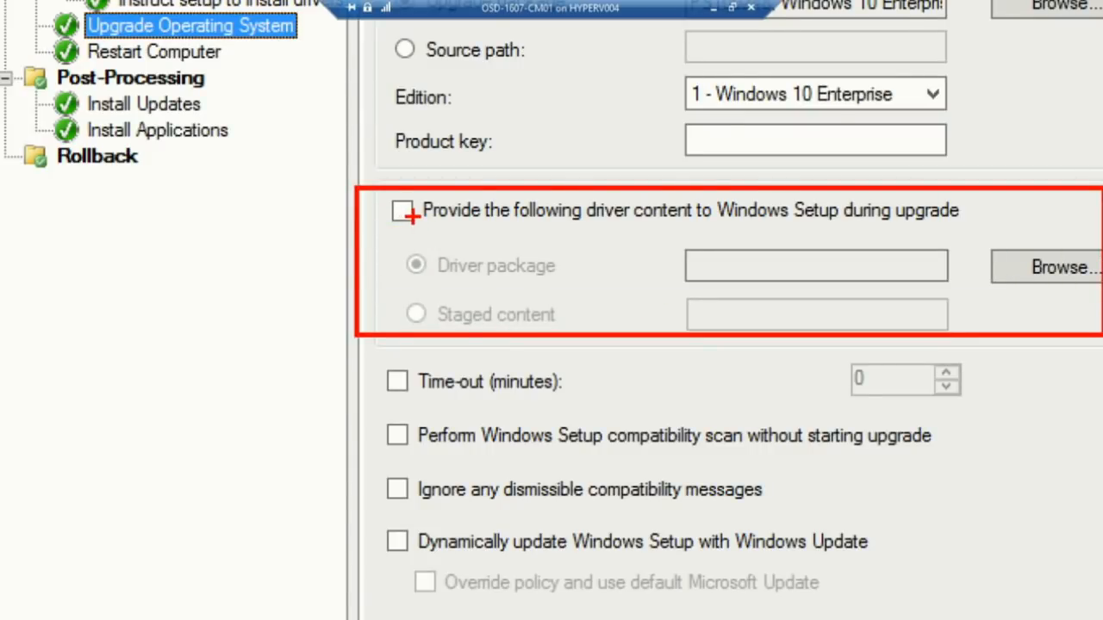
pyautogui.press('Escape')
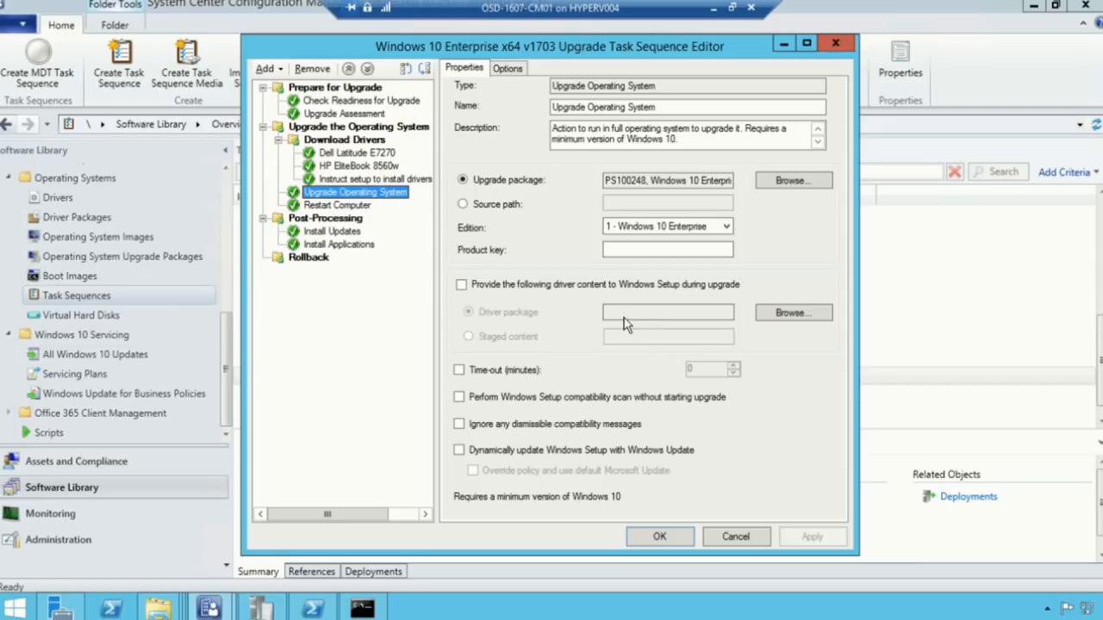
# Check the driver variable step's folder-exists condition, then close the editor without saving
pyautogui.click(367, 167)
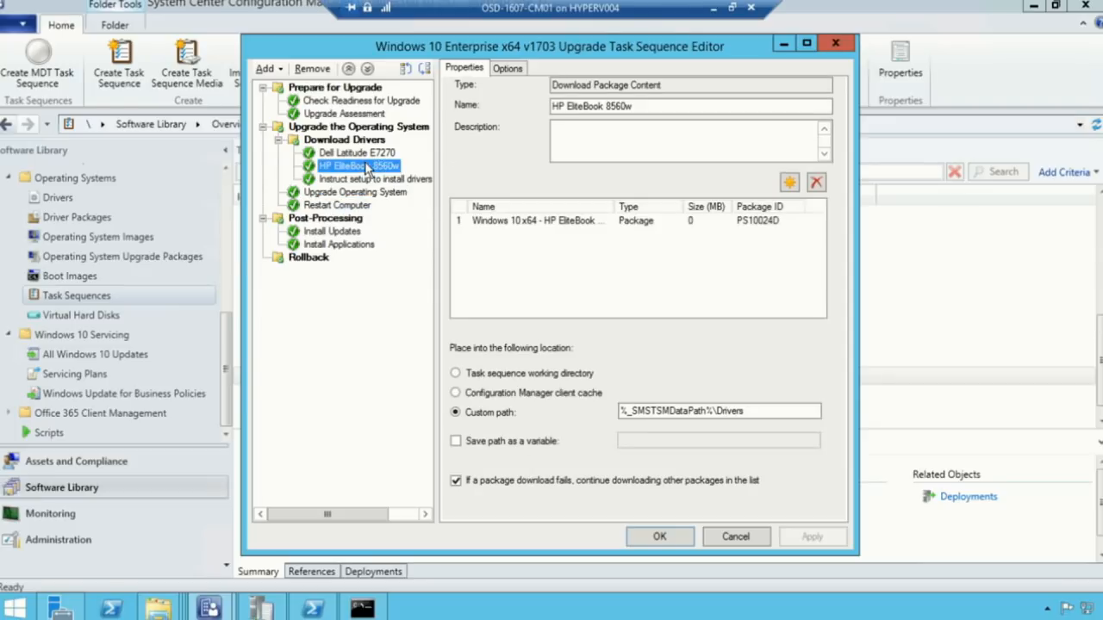
pyautogui.click(367, 180)
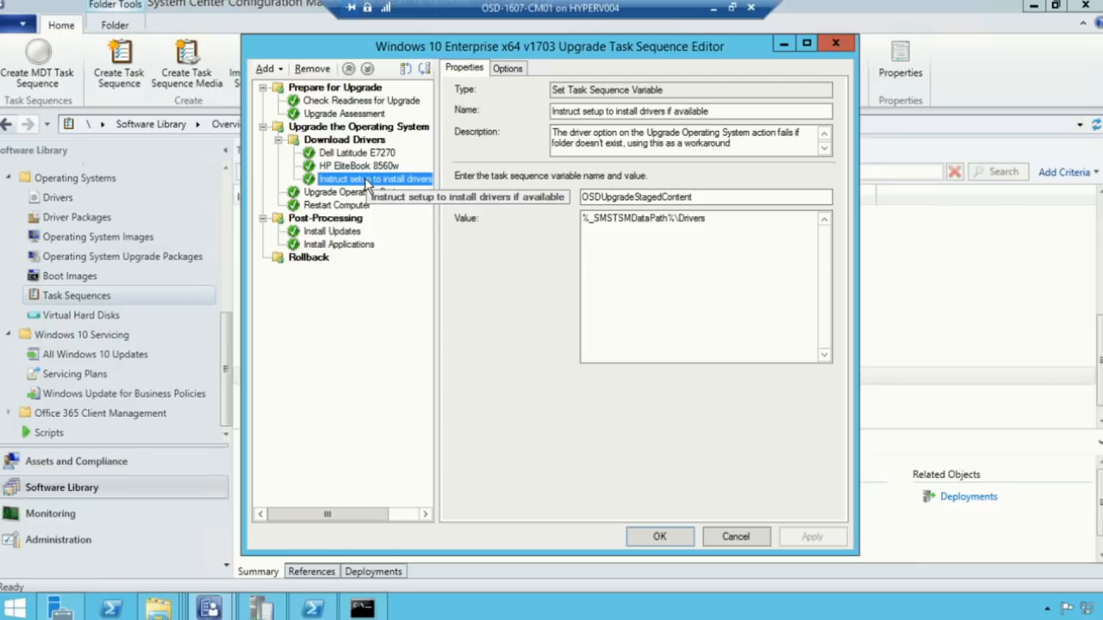
pyautogui.click(522, 70)
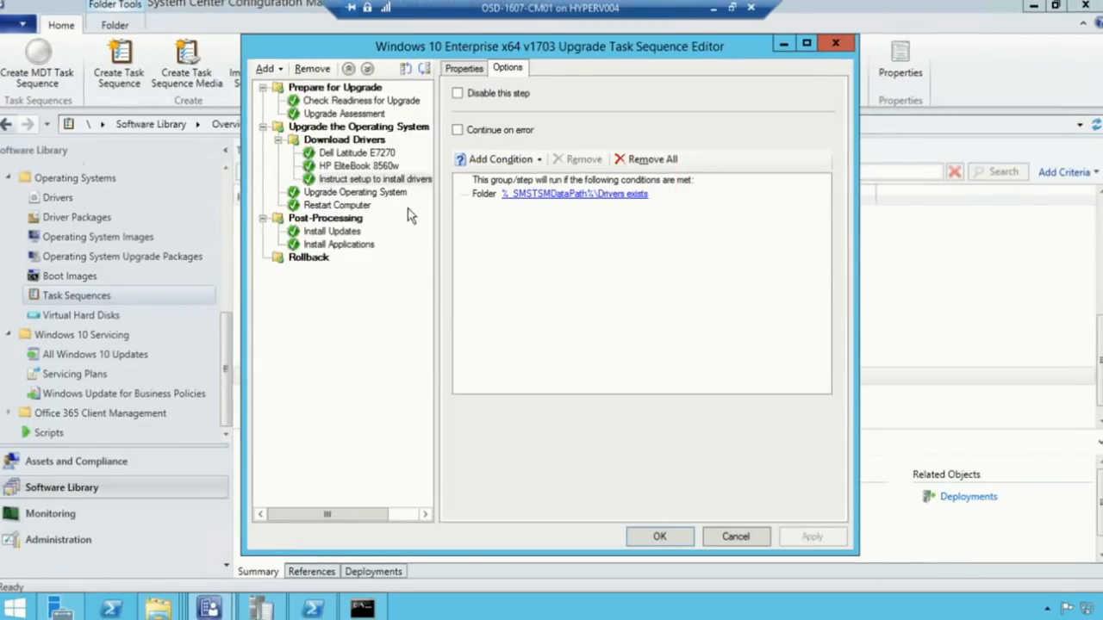
pyautogui.click(340, 192)
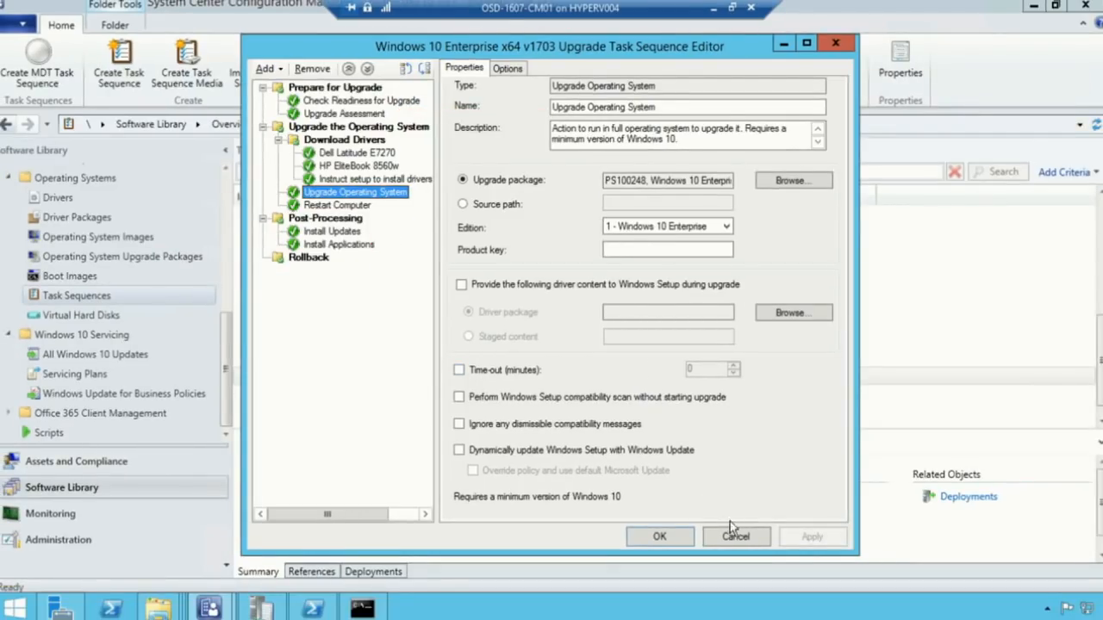
pyautogui.click(730, 535)
# Review the v1703 Upgrade task sequence's high-impact user notification texts, then close its properties and minimize the VM
pyautogui.rightClick(413, 377)
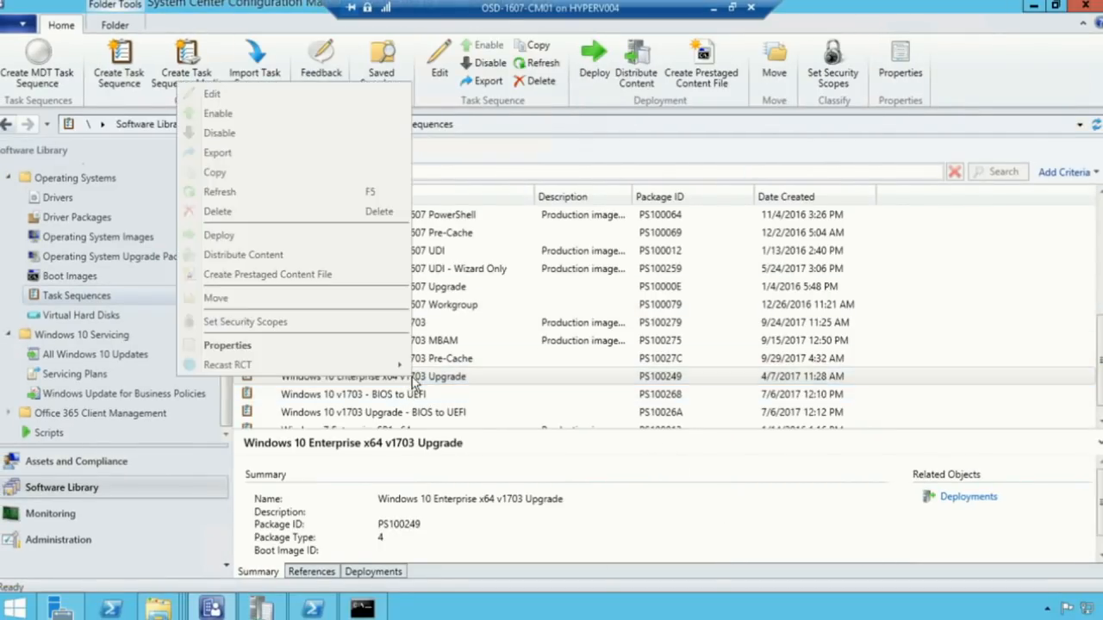
pyautogui.click(301, 344)
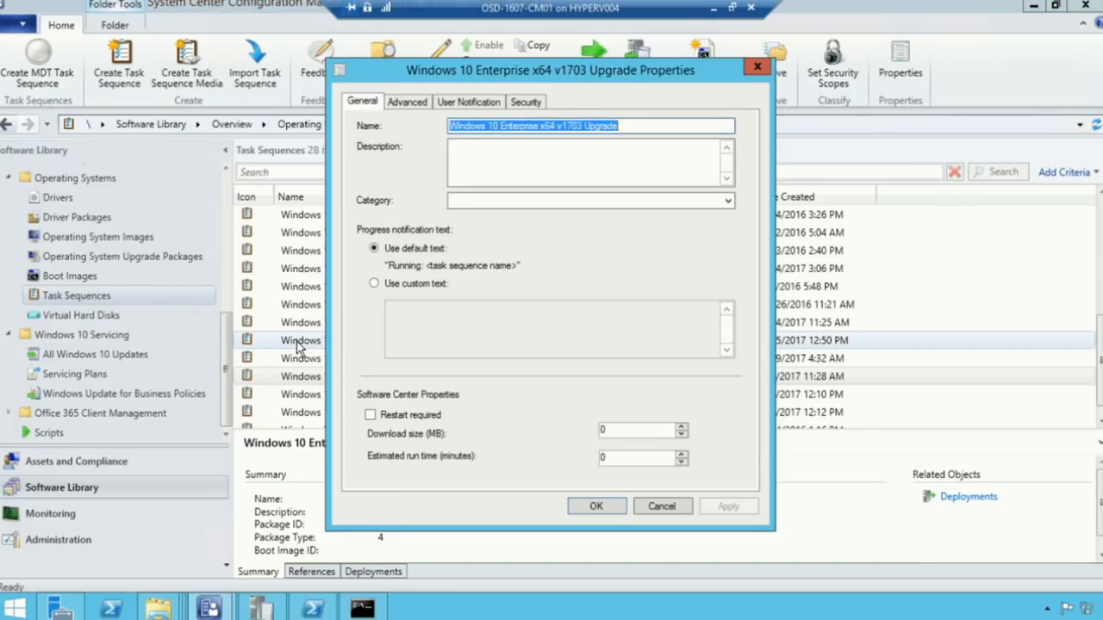
pyautogui.click(478, 107)
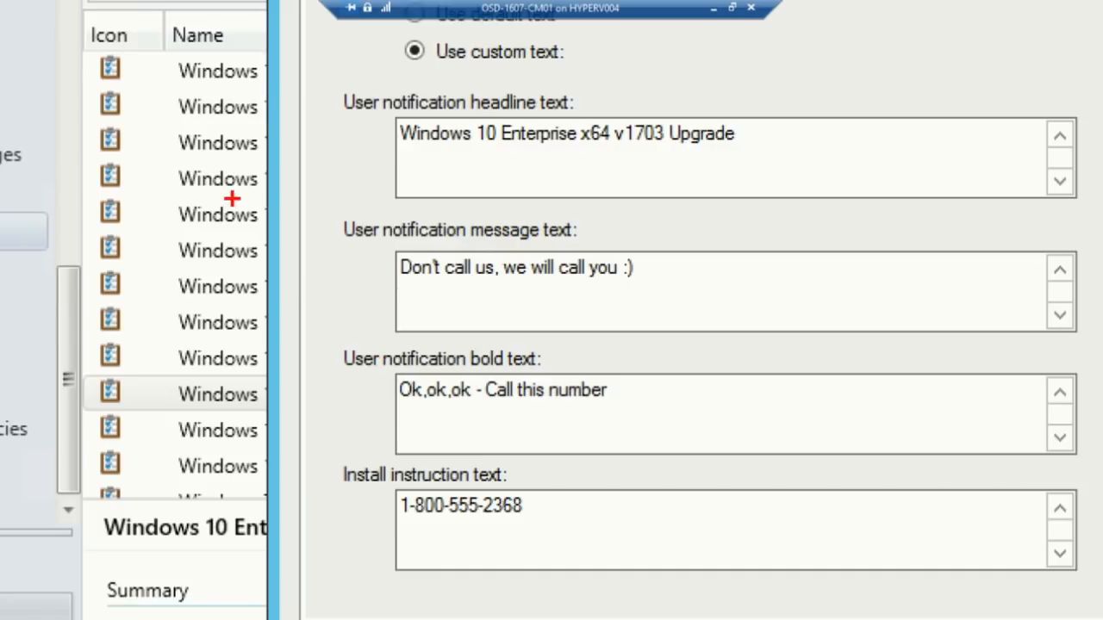
pyautogui.moveTo(242, 181)
pyautogui.mouseDown()
pyautogui.moveTo(715, 576)
pyautogui.moveTo(750, 571)
pyautogui.mouseUp()
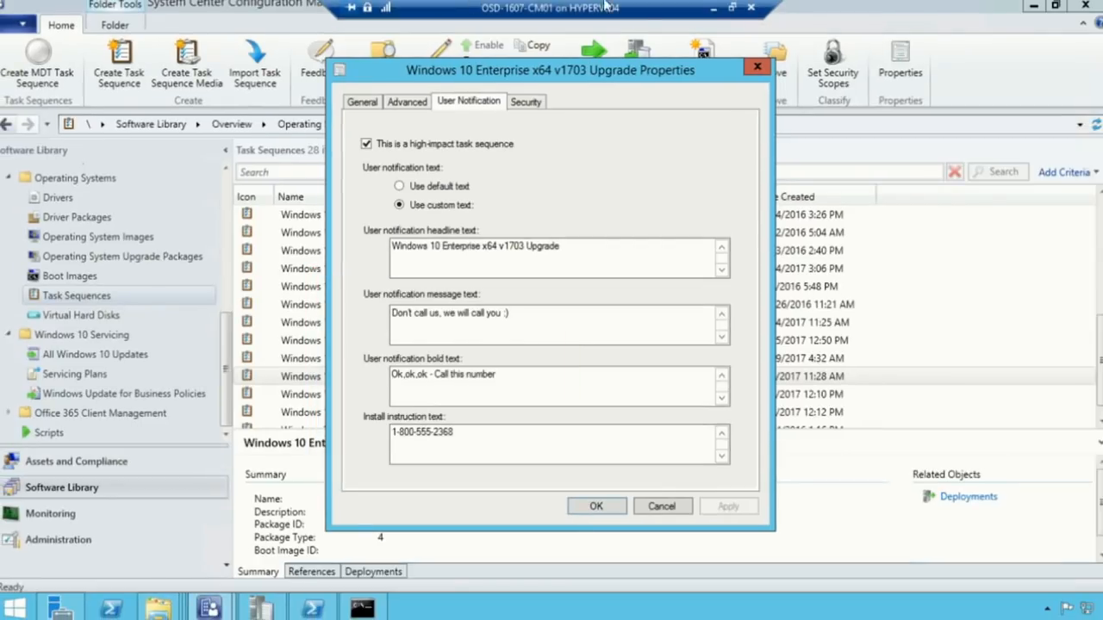
pyautogui.click(676, 506)
pyautogui.click(713, 7)
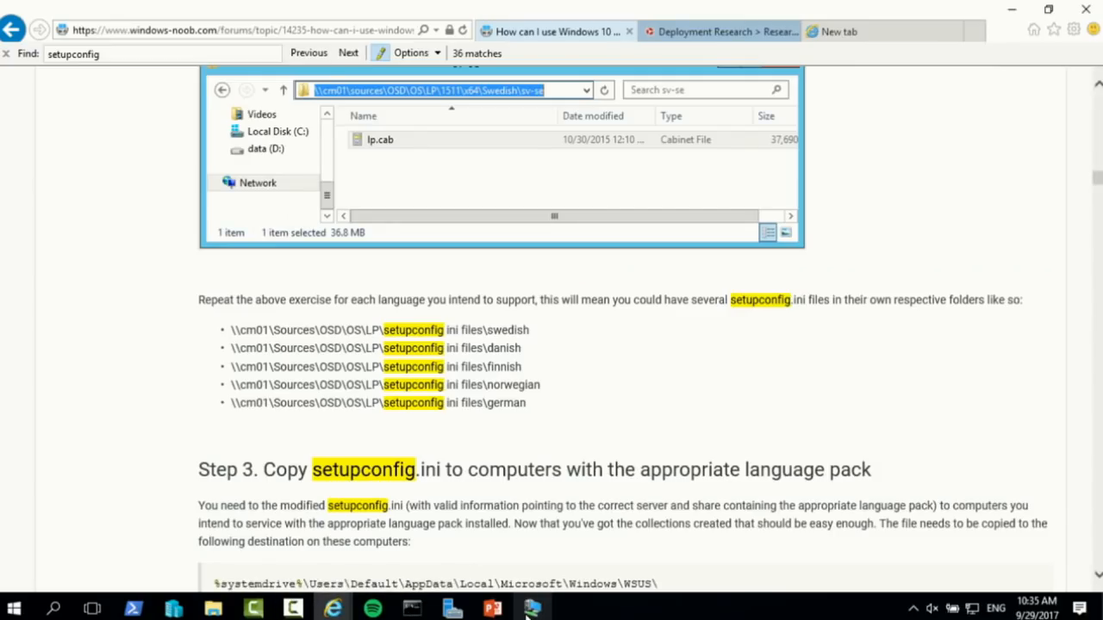
# Connect to the W10PEER-0001 virtual machine from Hyper-V Manager in full screen
pyautogui.click(532, 608)
pyautogui.click(133, 608)
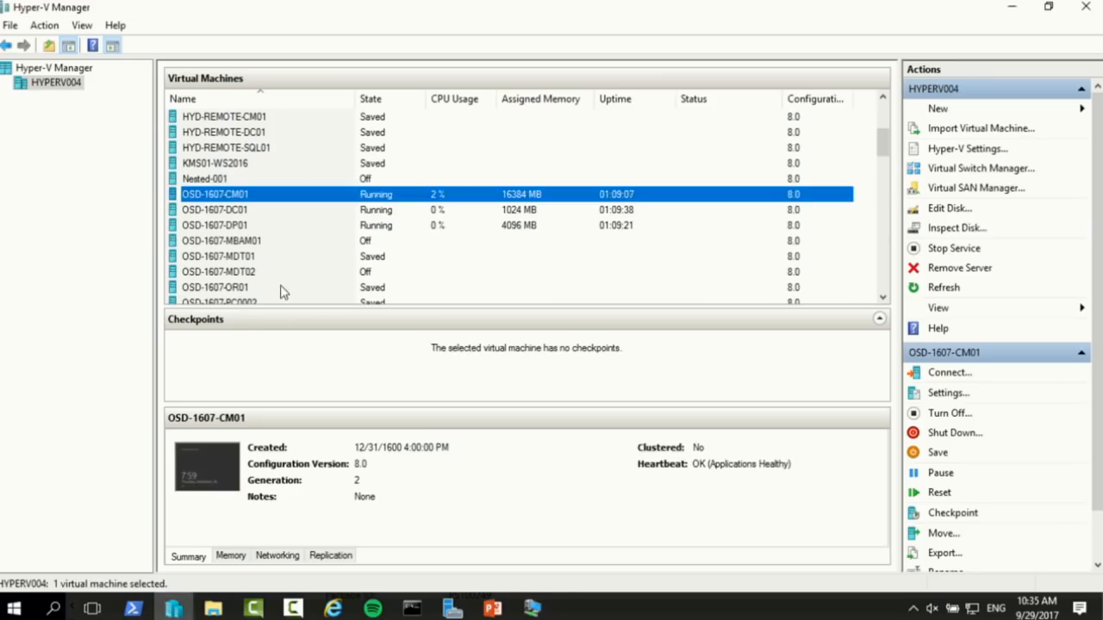
pyautogui.scroll(-8, 275, 284)
pyautogui.scroll(-6, 263, 270)
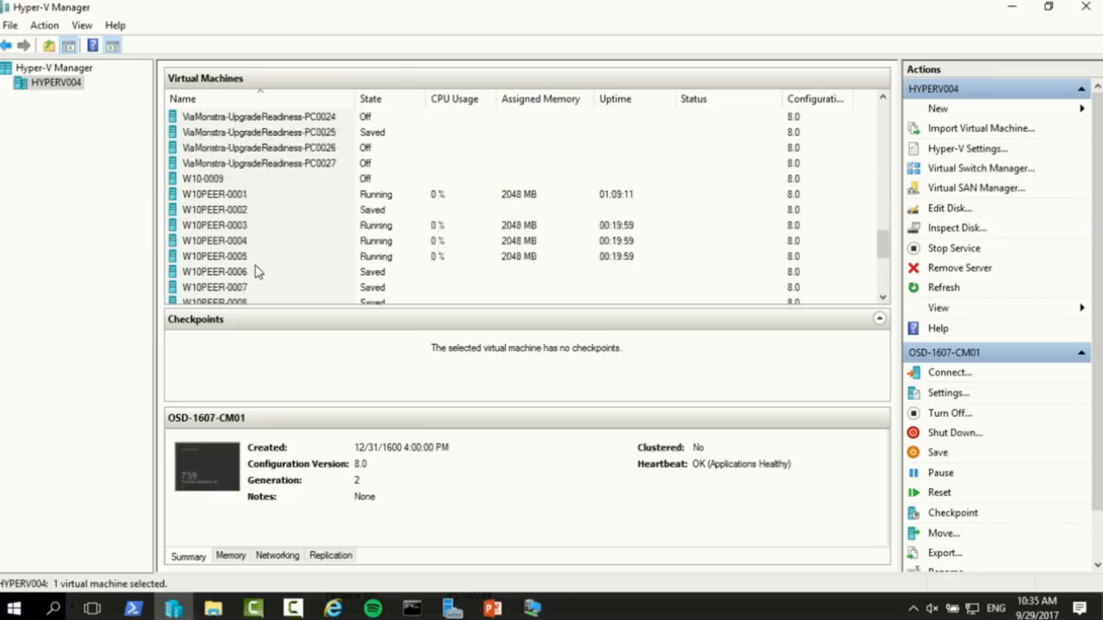
pyautogui.click(223, 149)
pyautogui.doubleClick(222, 154)
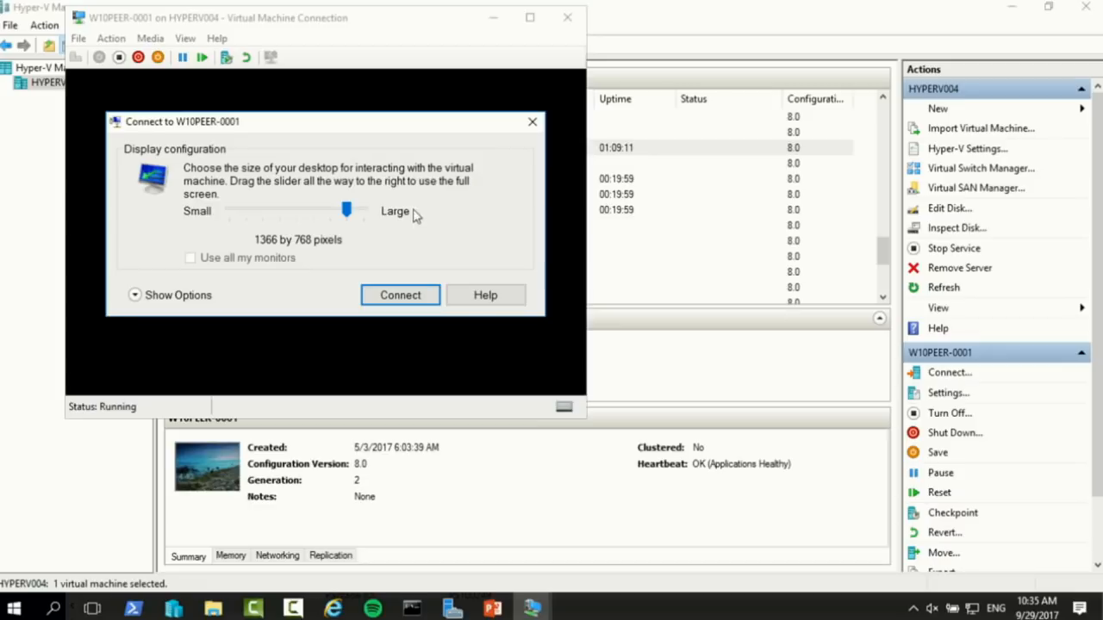
pyautogui.moveTo(347, 212); pyautogui.dragTo(366, 212)
pyautogui.click(371, 289)
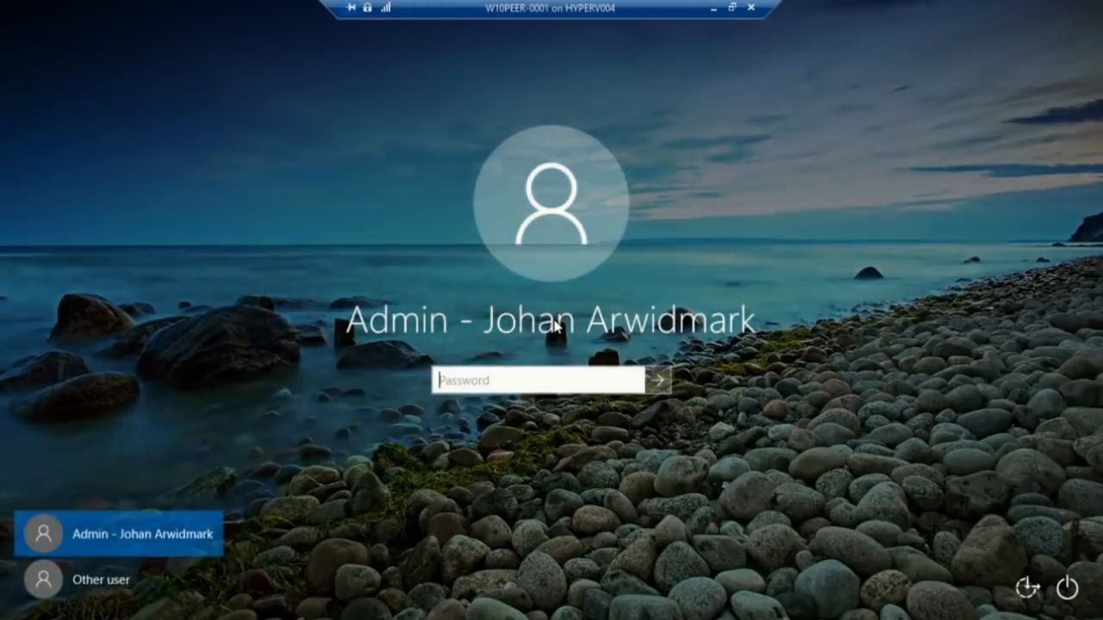
# Sign in with the account password and launch Software Center from the Start menu
pyautogui.write('Passw0rd!')
pyautogui.press('Return')
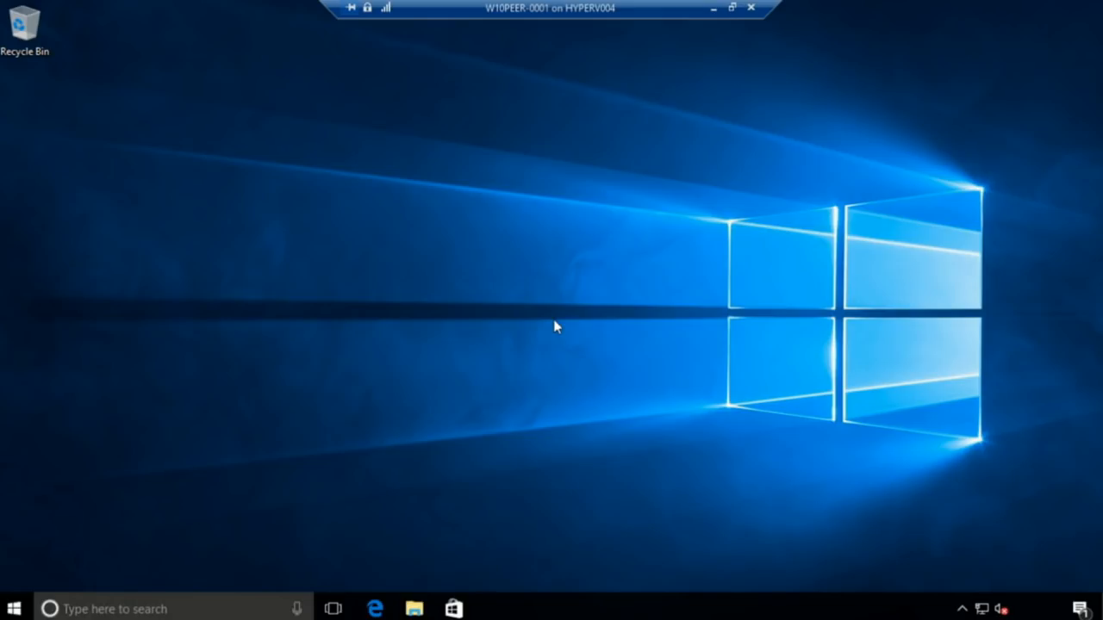
pyautogui.press('super')
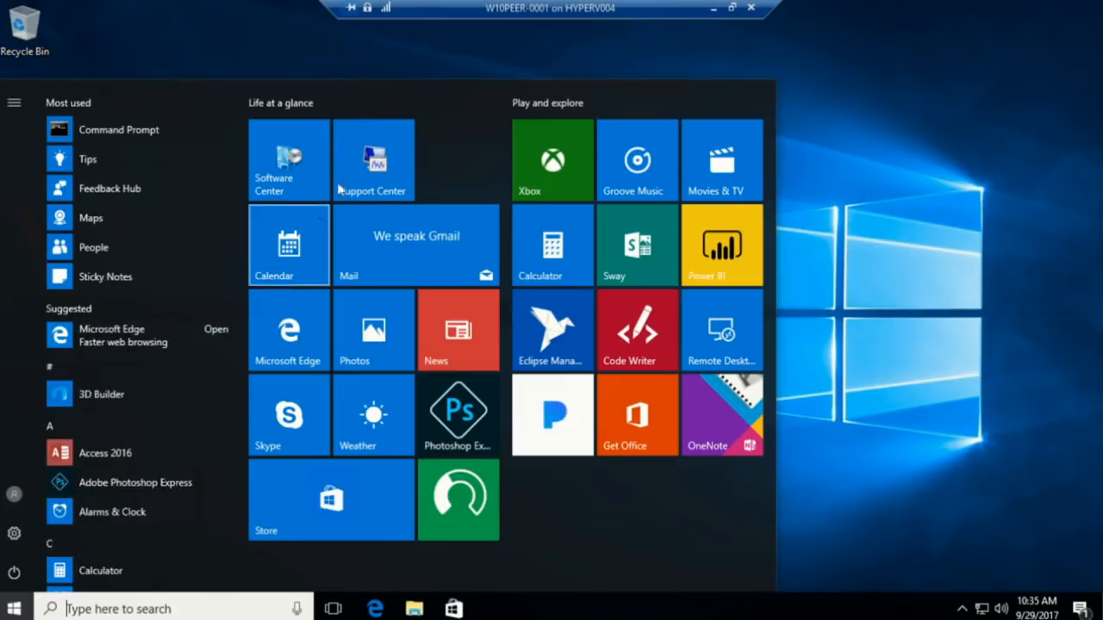
pyautogui.click(275, 161)
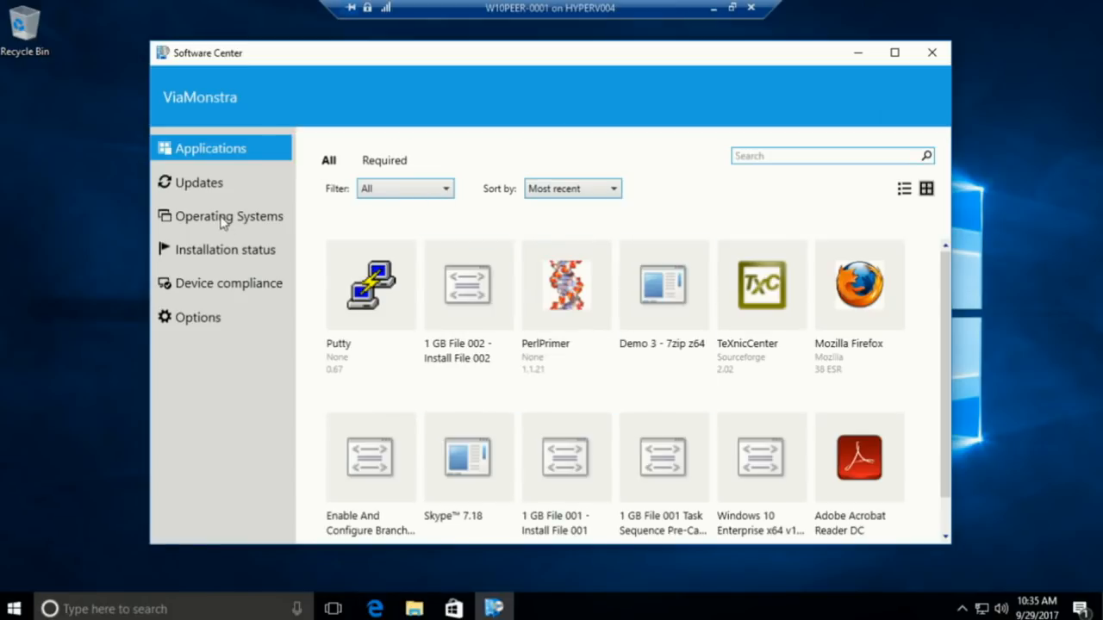
# Install Windows 10 Enterprise x64 v1703 Upgrade from Software Center's Operating Systems, then exit the full-screen VM
pyautogui.click(224, 218)
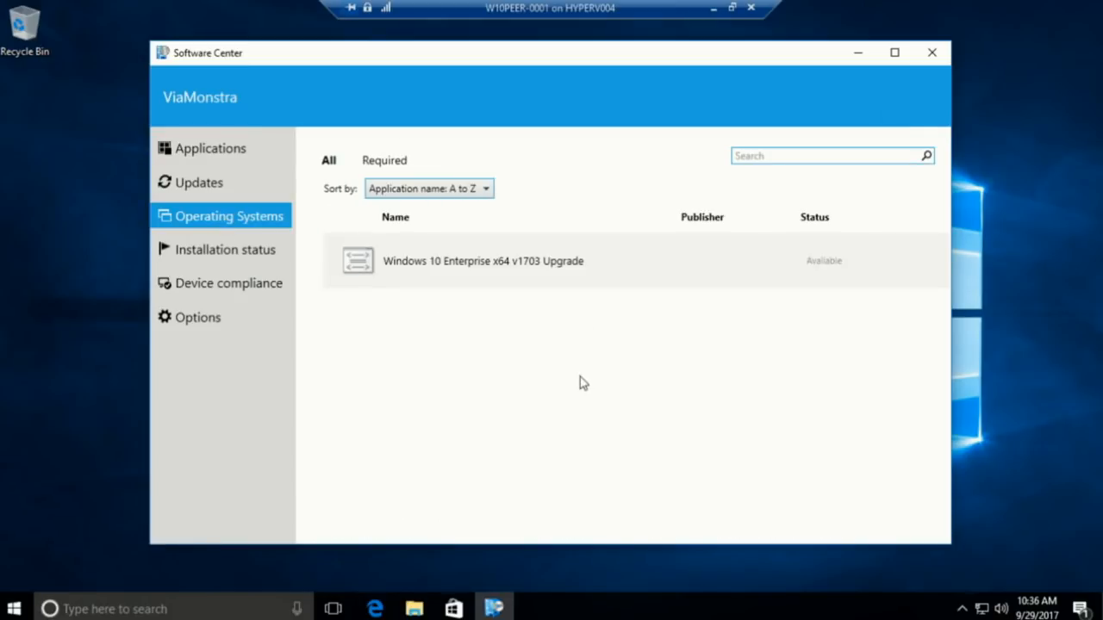
pyautogui.click(545, 273)
pyautogui.click(424, 259)
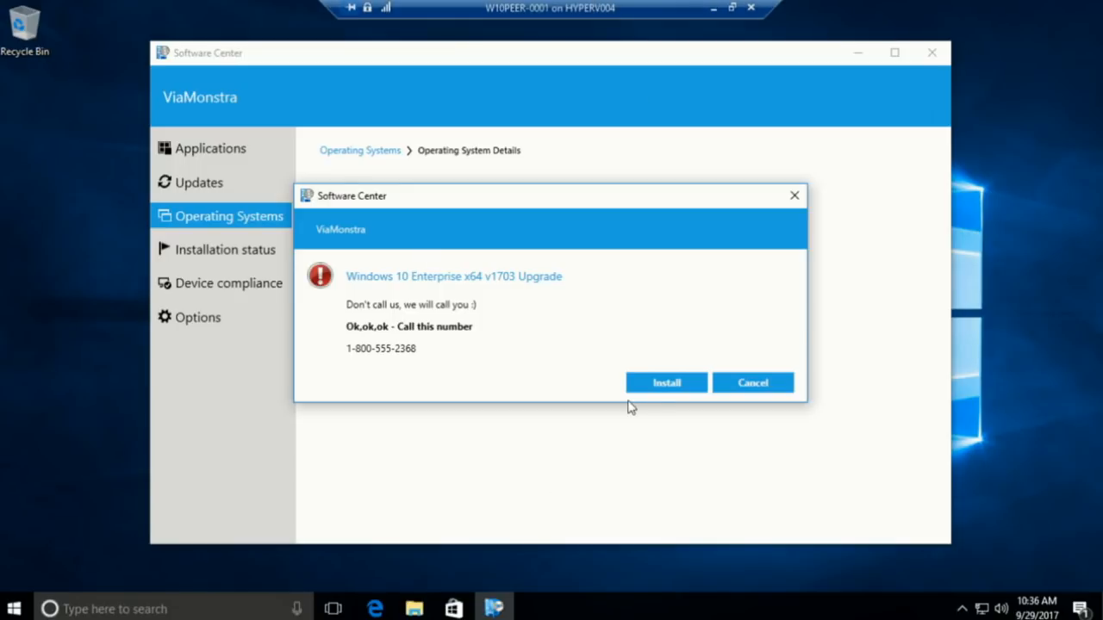
pyautogui.click(658, 389)
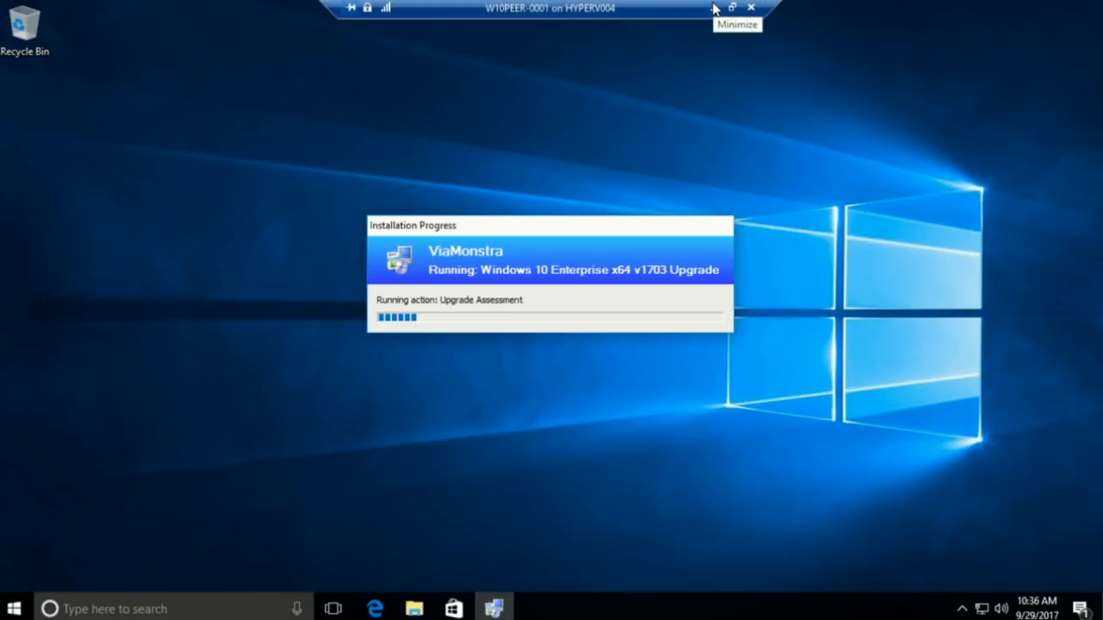
pyautogui.click(713, 9)
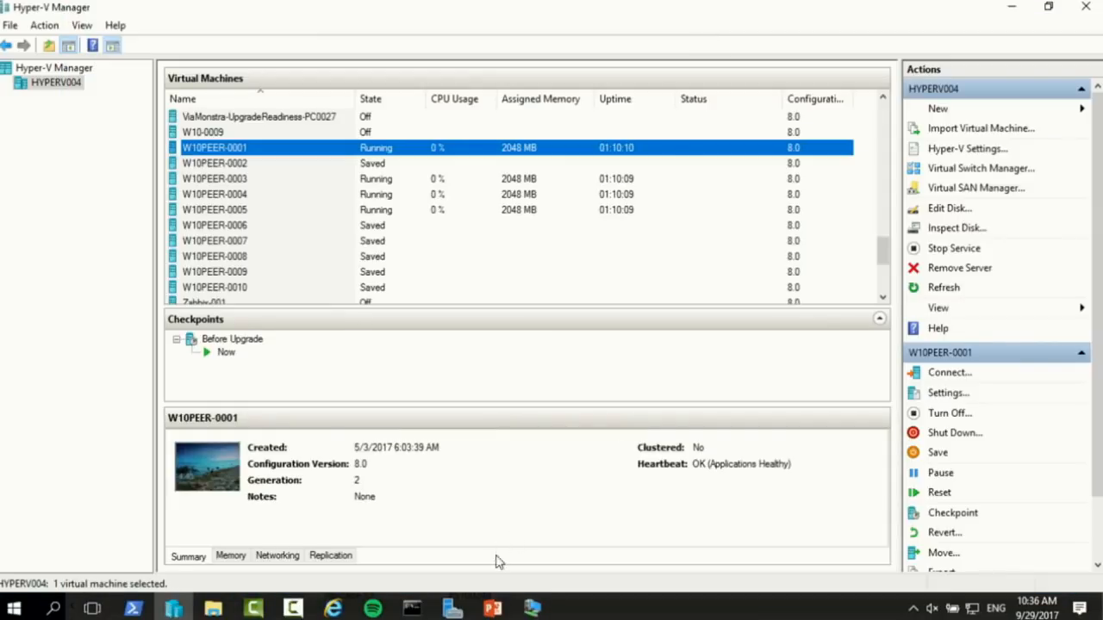
# Review the Peer Cache Clients - New York and Chicago collections in Assets and Compliance
pyautogui.moveTo(532, 608)
pyautogui.click(444, 539)
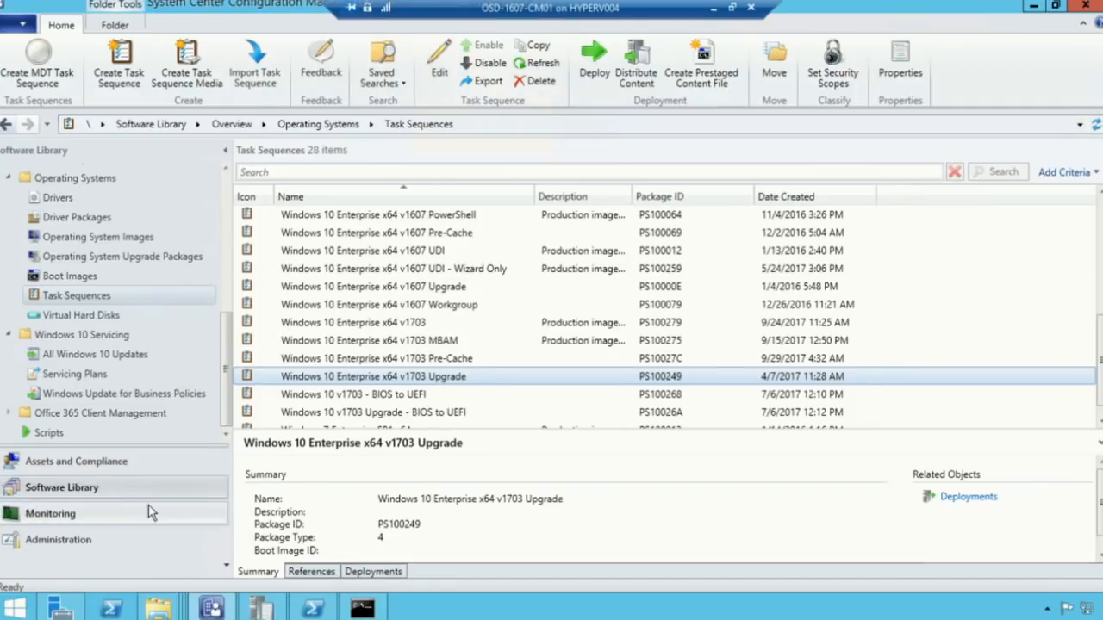
pyautogui.click(105, 464)
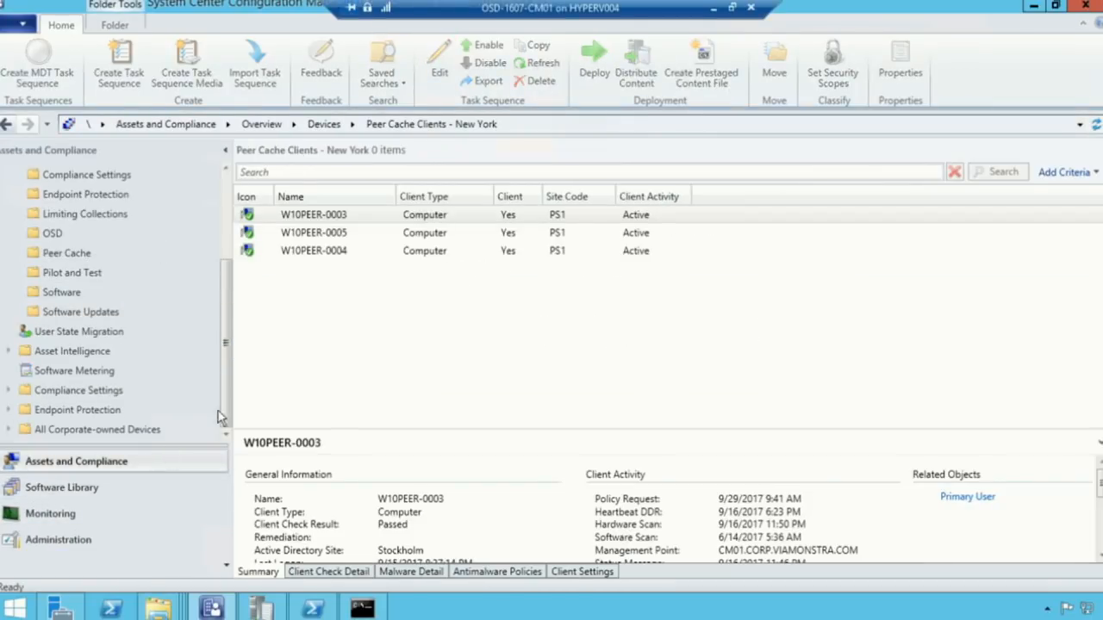
pyautogui.click(66, 252)
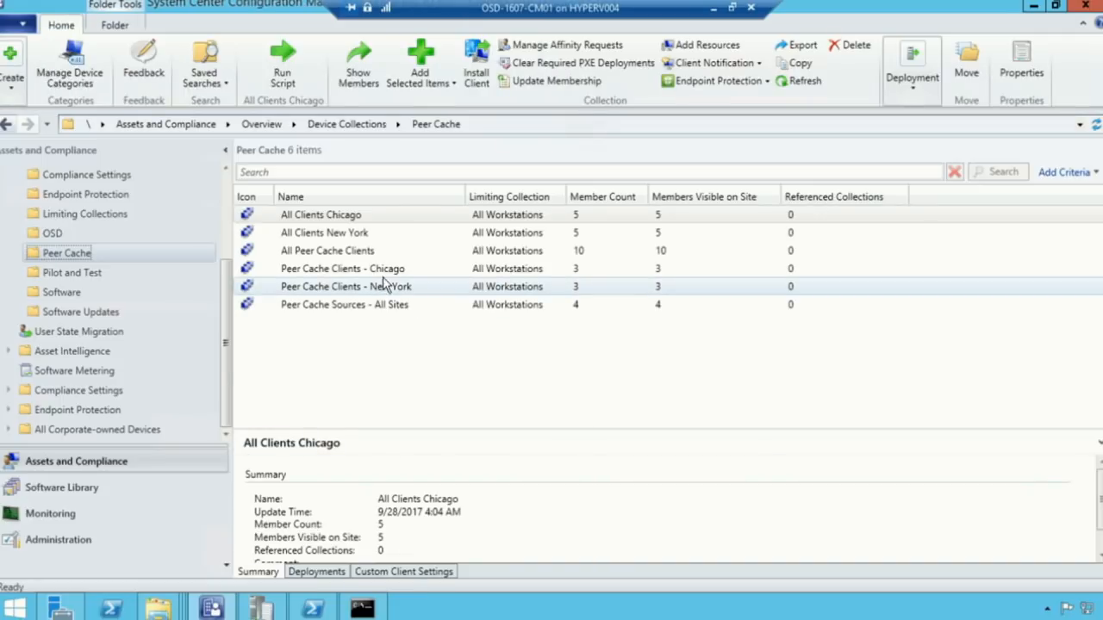
pyautogui.click(379, 287)
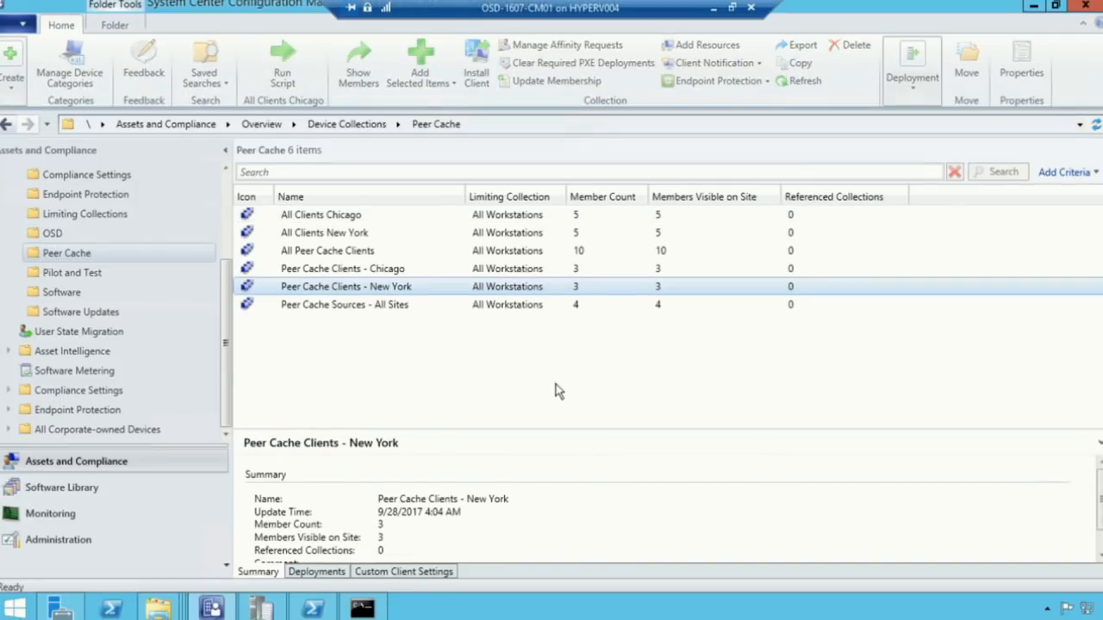
pyautogui.click(359, 270)
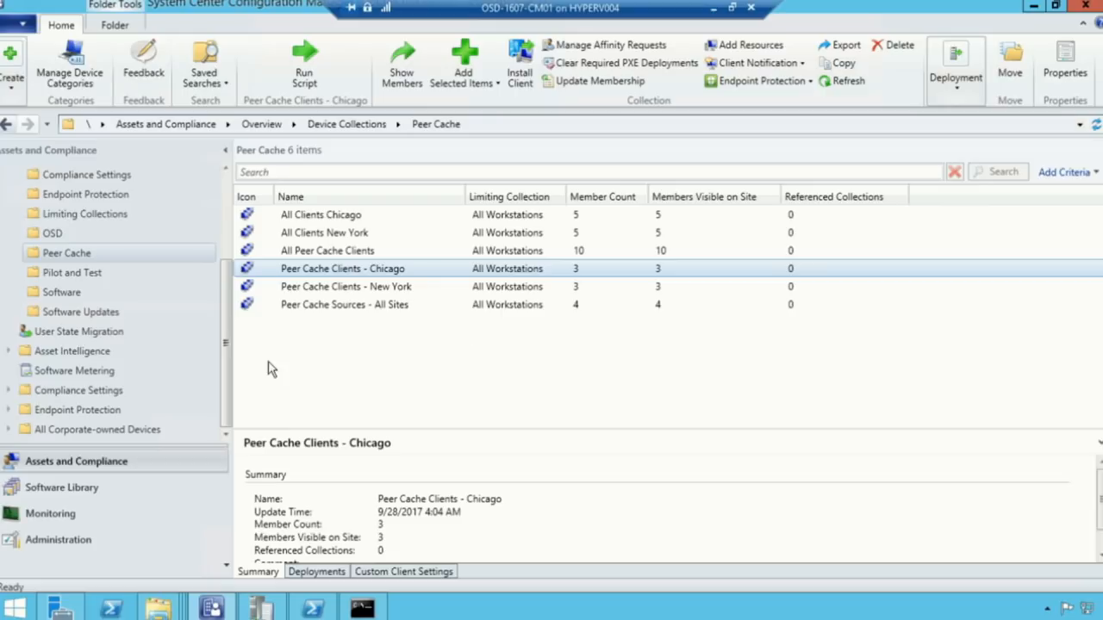
# Open the Windows 10 Enterprise x64 v1703 Pre-Cache task sequence and inspect its Download Package Content packages
pyautogui.click(140, 493)
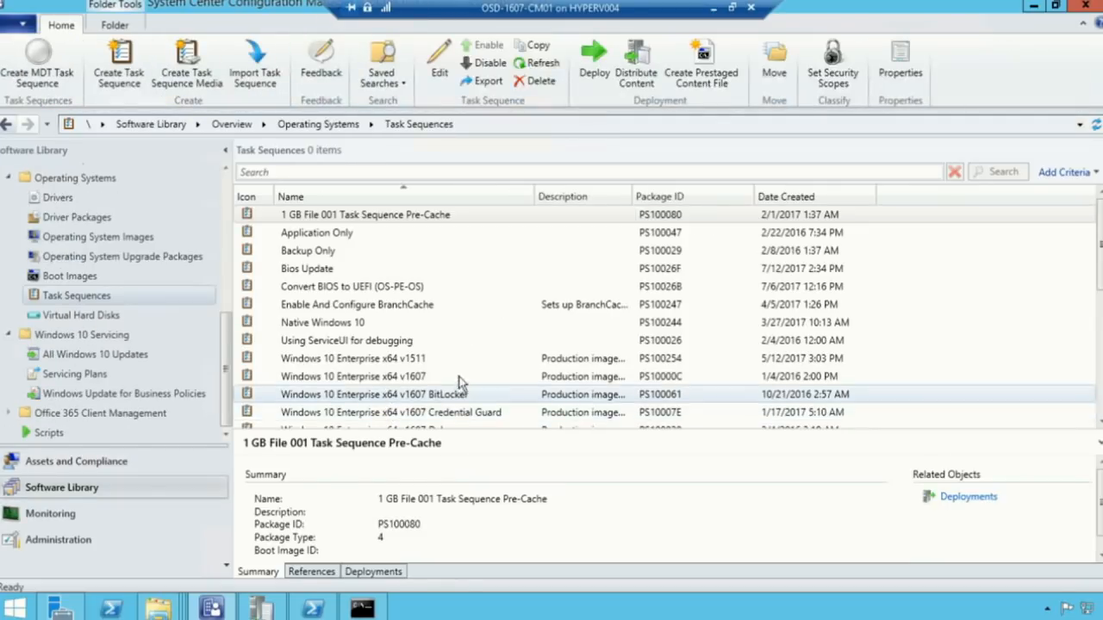
pyautogui.scroll(-3, 508, 310)
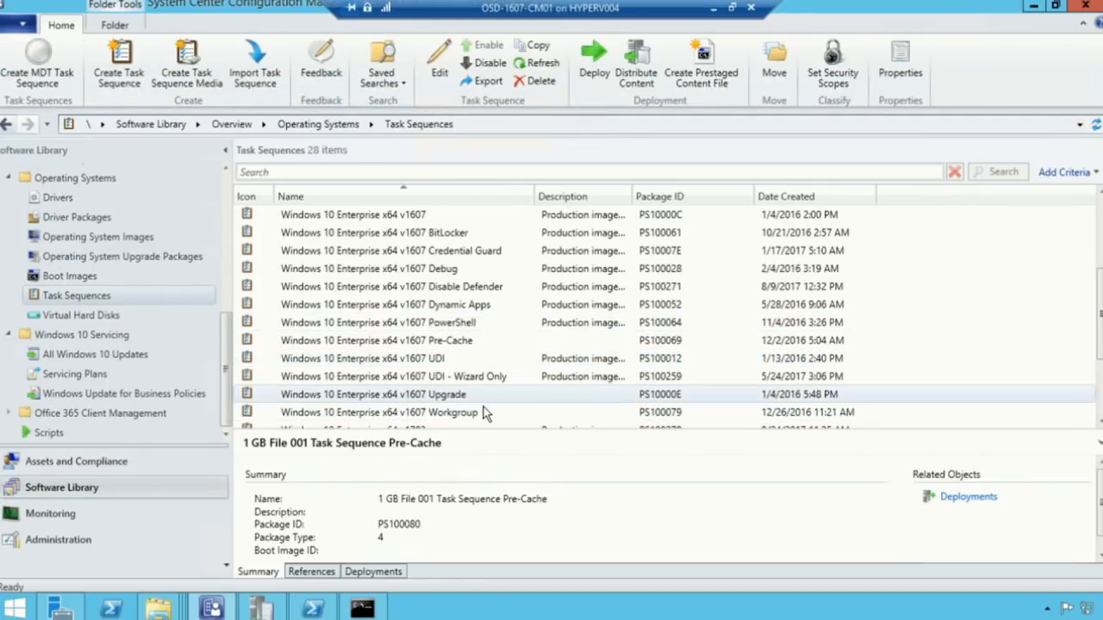
pyautogui.scroll(-2, 483, 407)
pyautogui.click(462, 362)
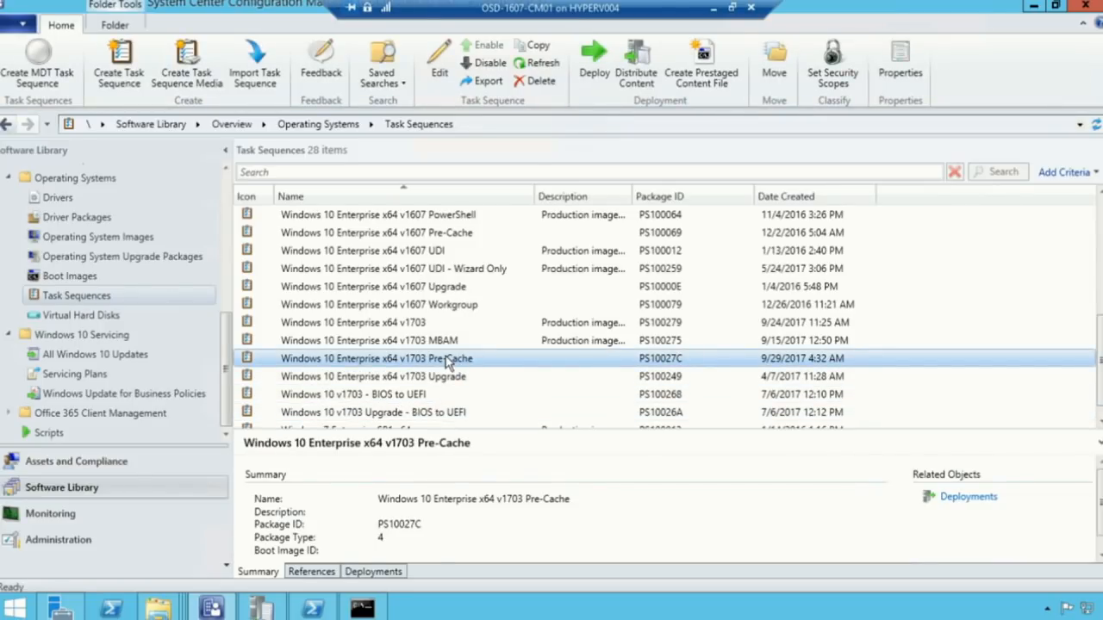
pyautogui.rightClick(448, 362)
pyautogui.click(250, 73)
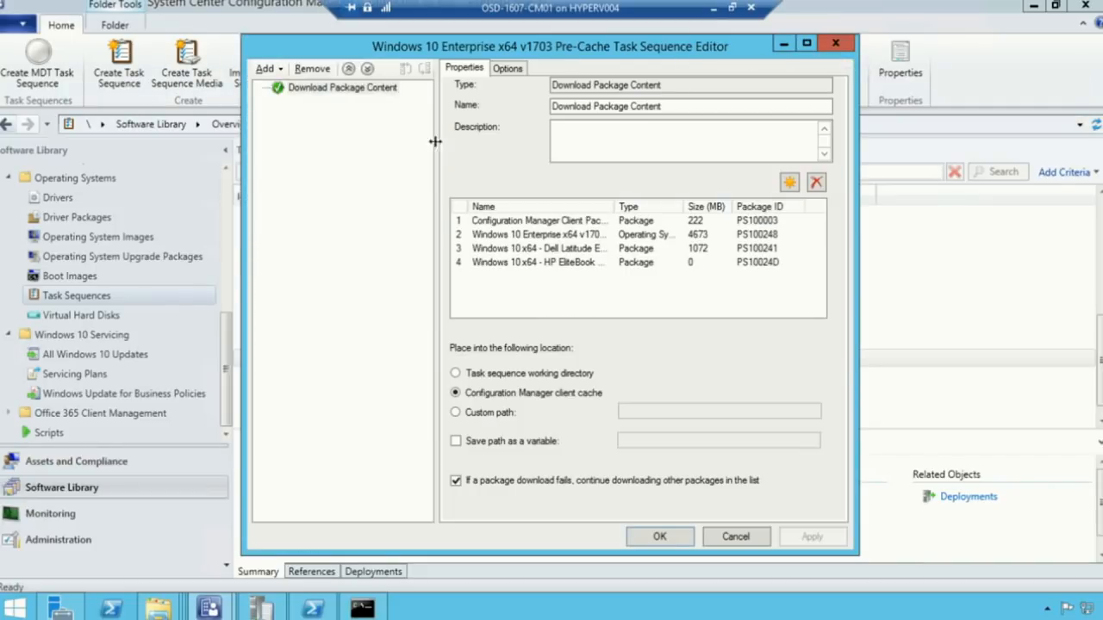
pyautogui.click(392, 91)
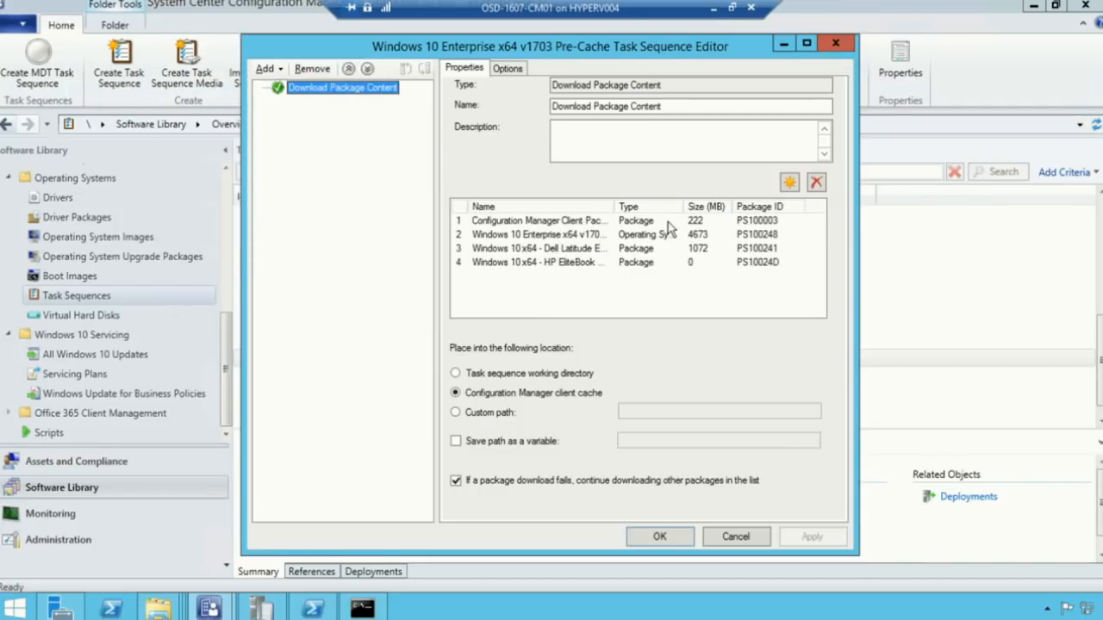
pyautogui.hotkey('ctrl', '1')
pyautogui.click(465, 218)
pyautogui.moveTo(443, 194); pyautogui.dragTo(466, 195)
pyautogui.moveTo(264, 168); pyautogui.dragTo(991, 377)
# Close the Pre-Cache editor, then watch W10PEER-0001's install.wim download full screen before returning to Hyper-V Manager
pyautogui.click(736, 536)
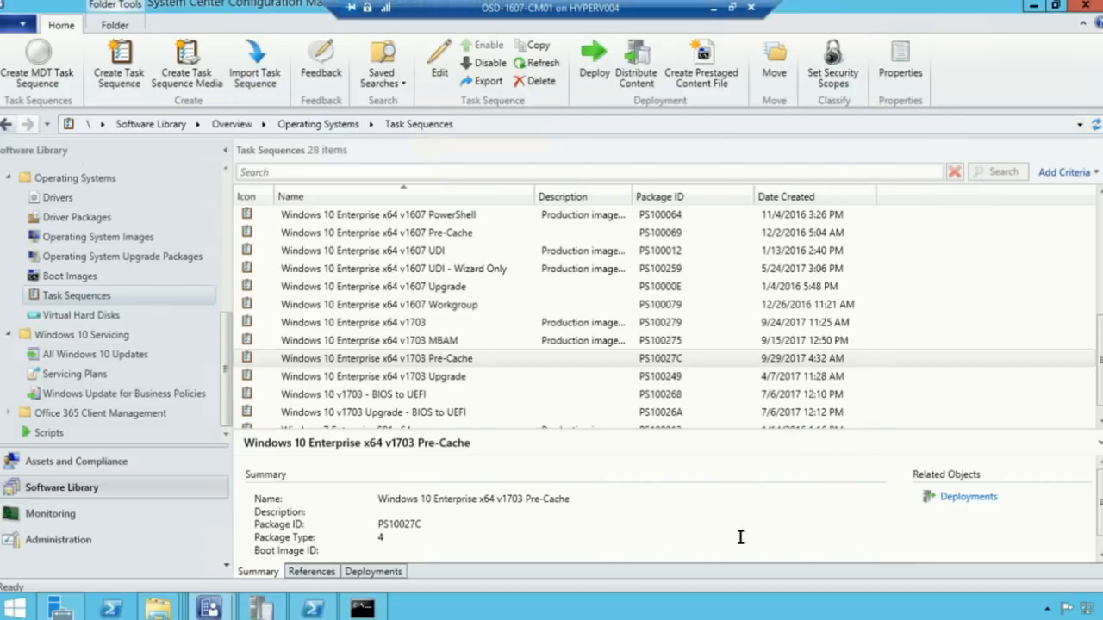
pyautogui.click(712, 7)
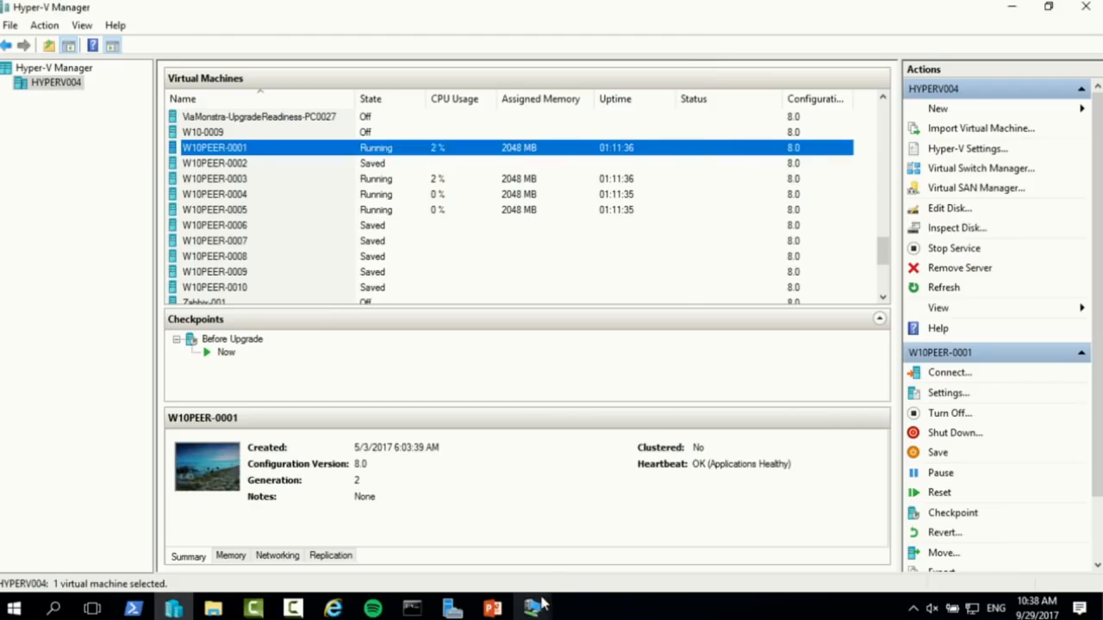
pyautogui.moveTo(531, 608)
pyautogui.click(618, 482)
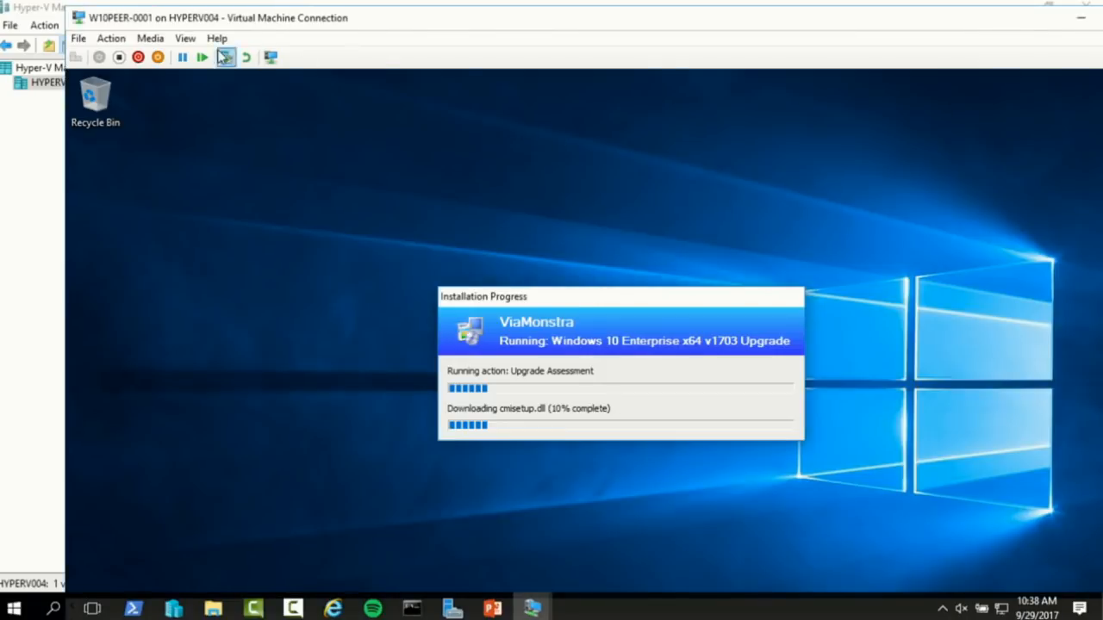
pyautogui.click(185, 38)
pyautogui.click(199, 55)
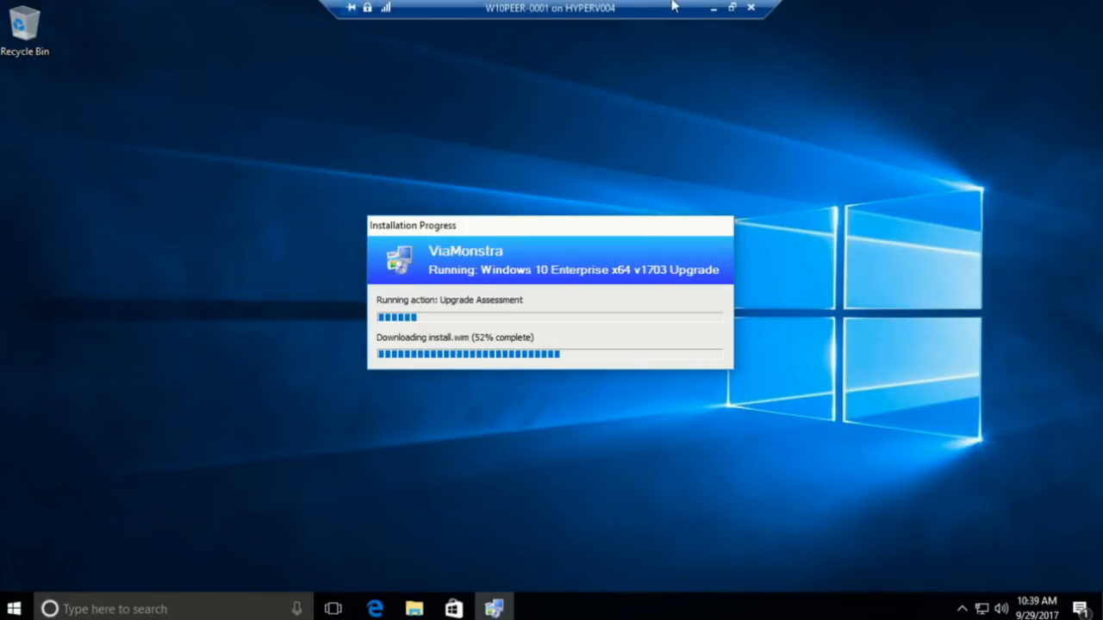
pyautogui.click(714, 8)
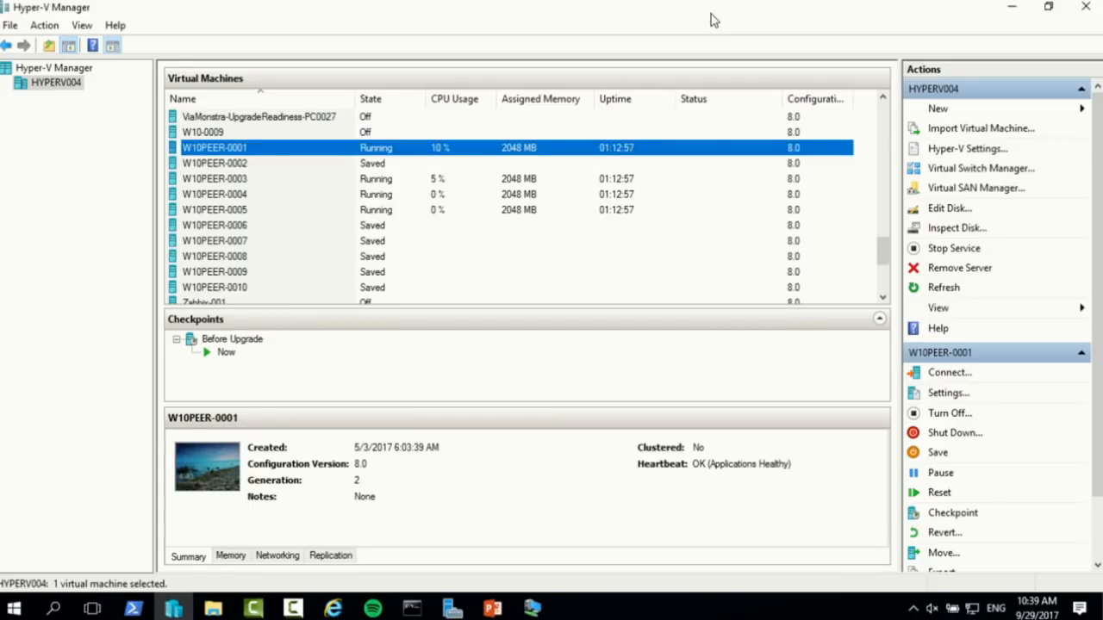
# Switch to the MDT01 session and show the DEMO - Windows 10 17XX machine's Windows Update page full screen
pyautogui.click(711, 19)
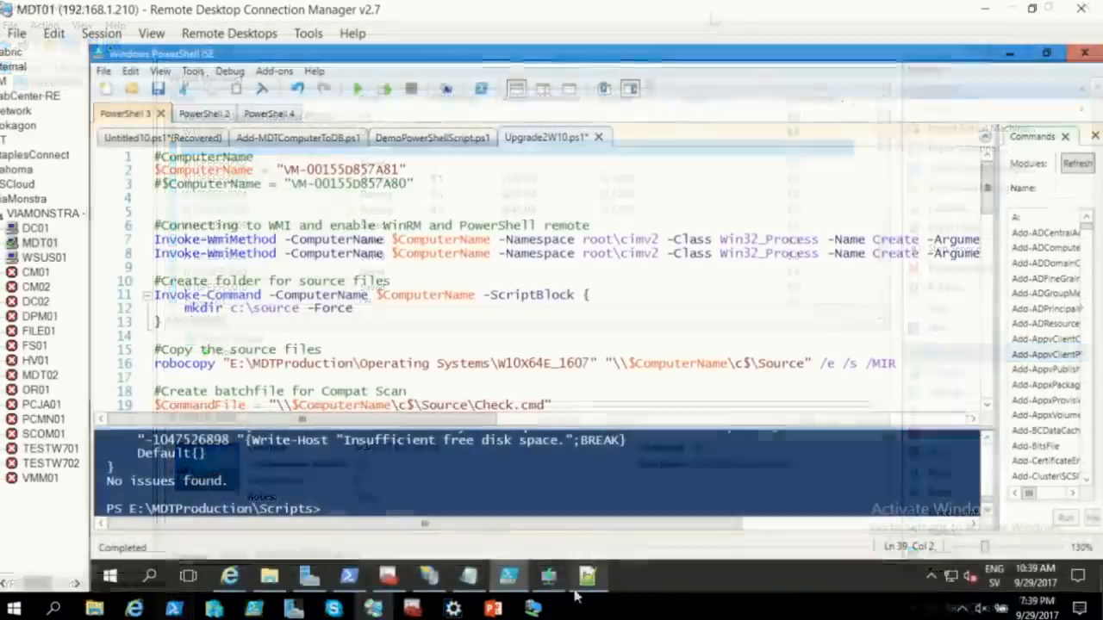
pyautogui.moveTo(614, 583)
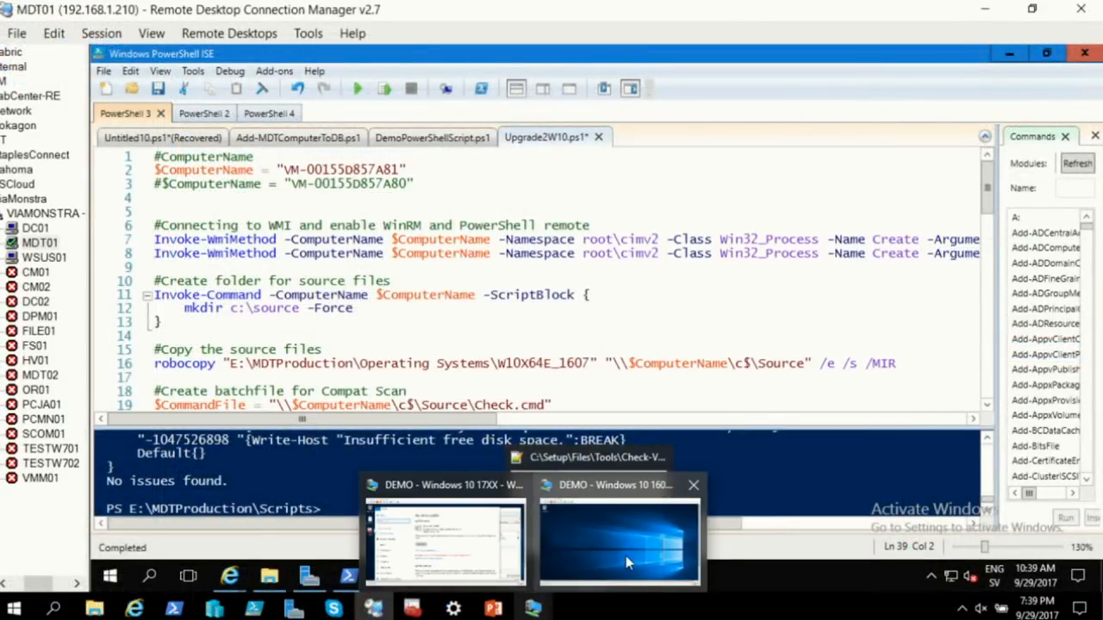
pyautogui.click(479, 543)
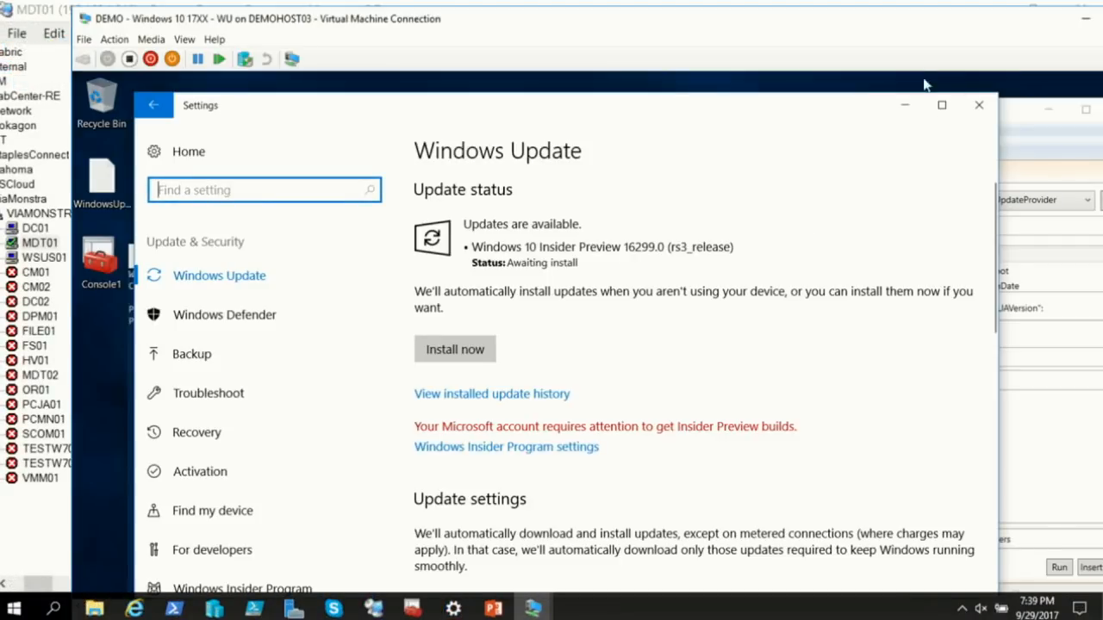
pyautogui.doubleClick(872, 19)
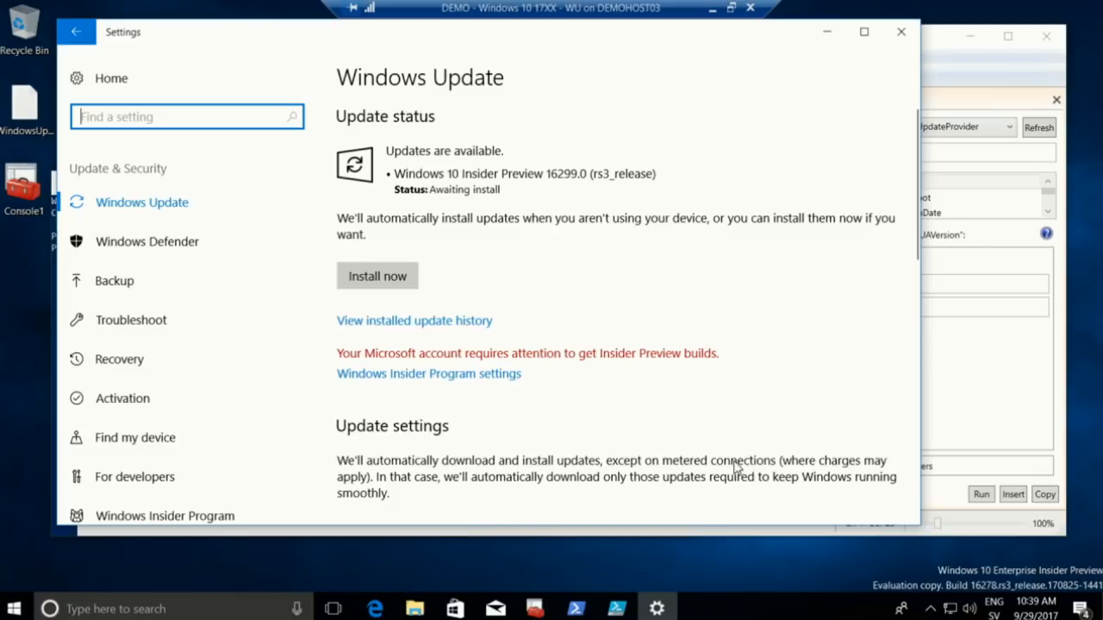
pyautogui.scroll(-5, 756, 431)
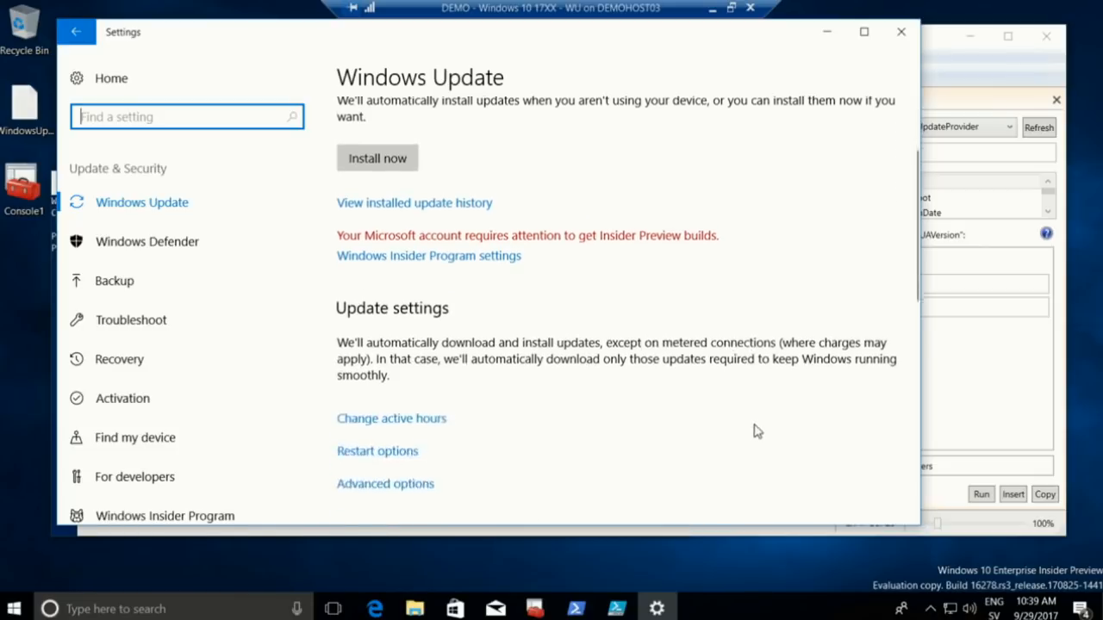
pyautogui.scroll(5, 756, 431)
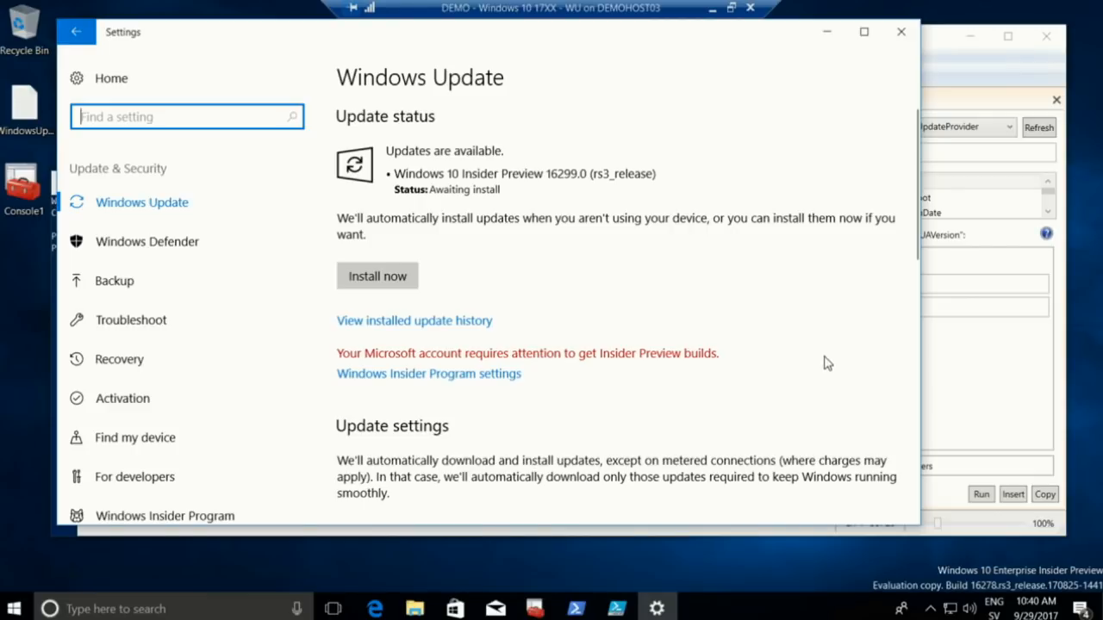
# Open the update history and scroll through the installed updates
pyautogui.click(436, 324)
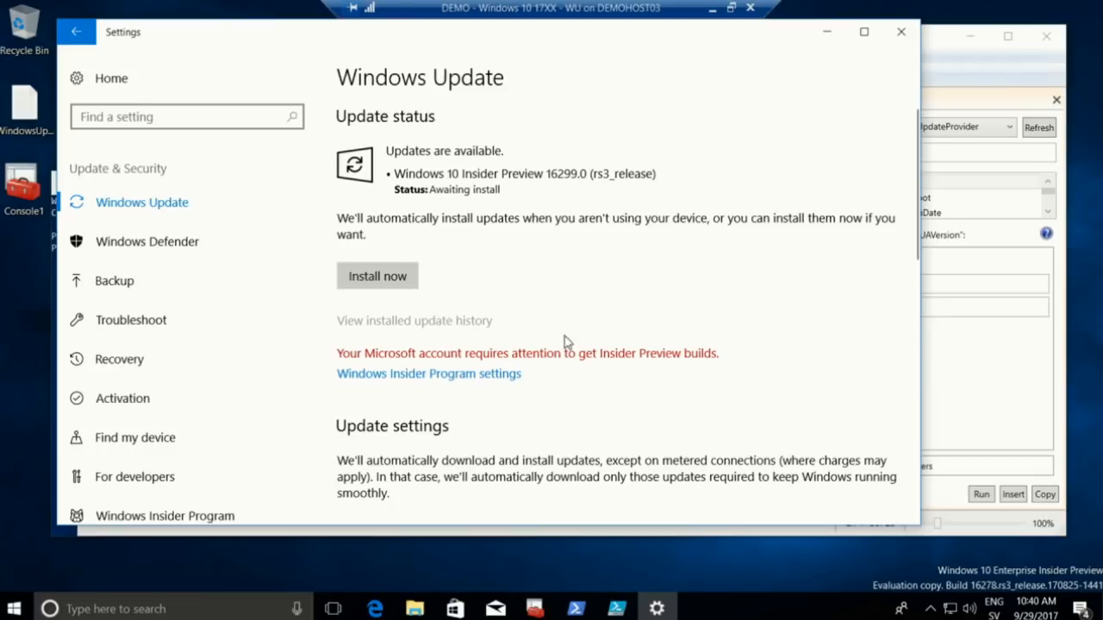
pyautogui.scroll(-10, 748, 348)
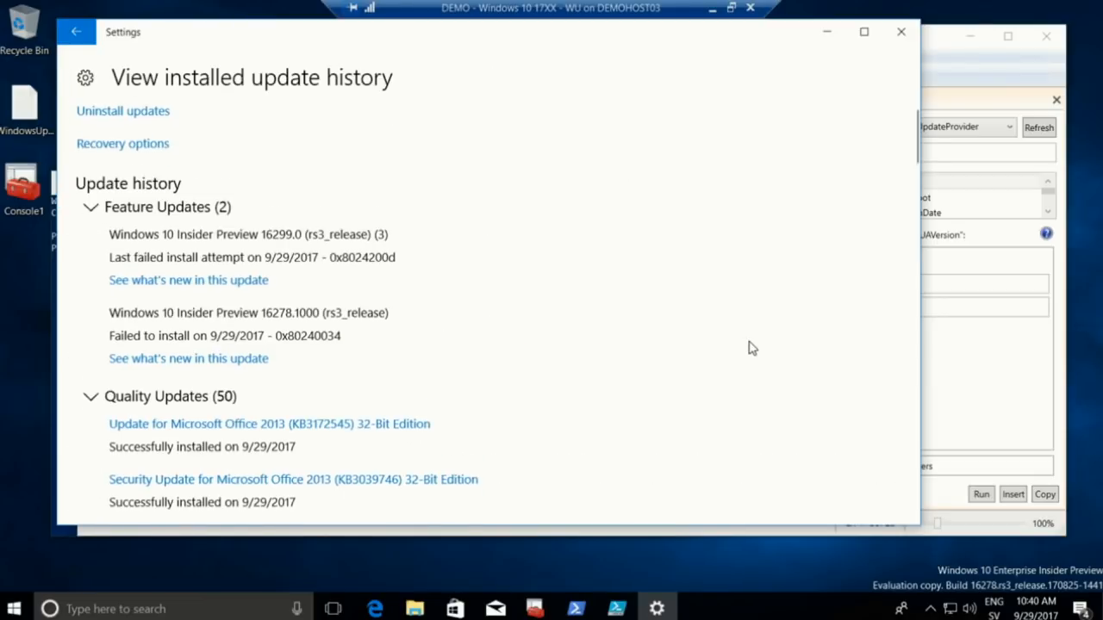
pyautogui.scroll(-10, 748, 348)
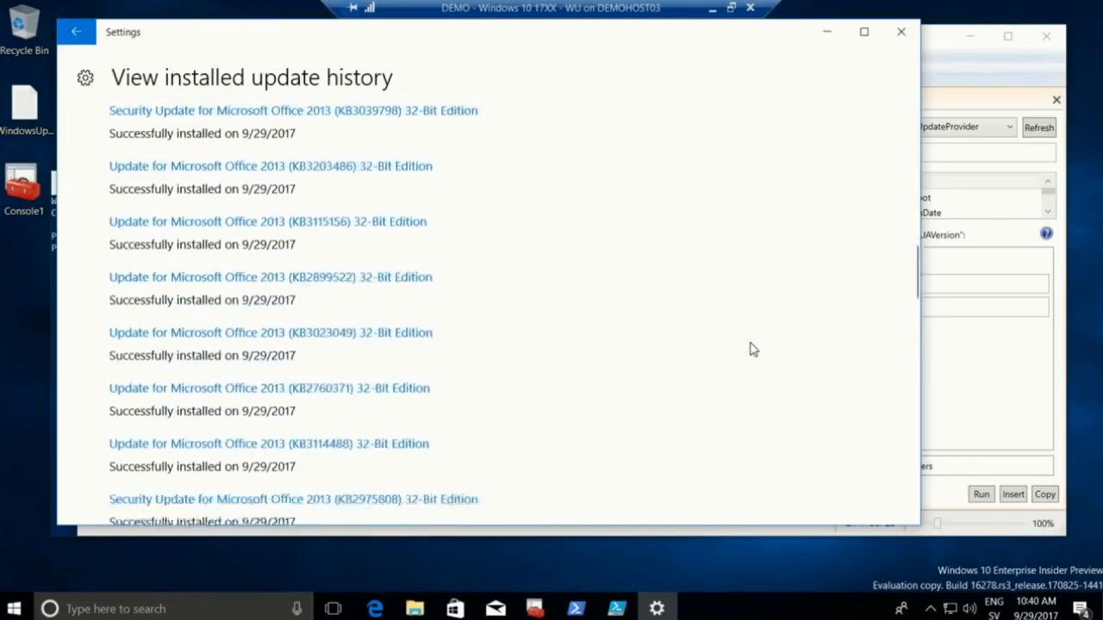
pyautogui.scroll(-8, 753, 351)
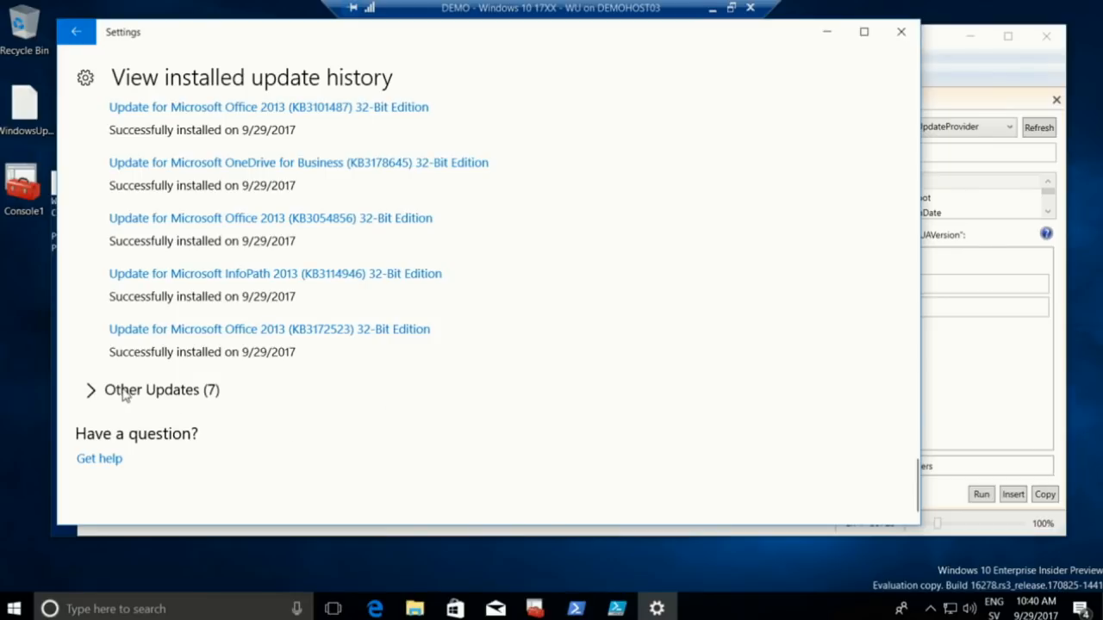
# Expand Other Updates (7) to review its failed installs, then return to Windows Update
pyautogui.click(91, 393)
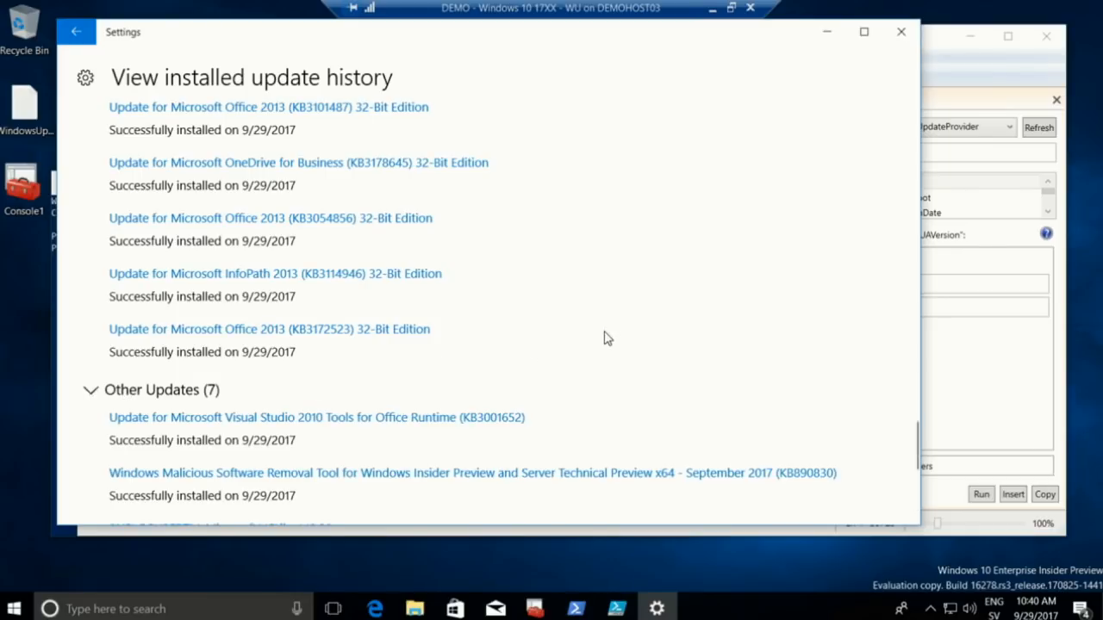
pyautogui.scroll(-5, 617, 338)
pyautogui.scroll(-1, 606, 410)
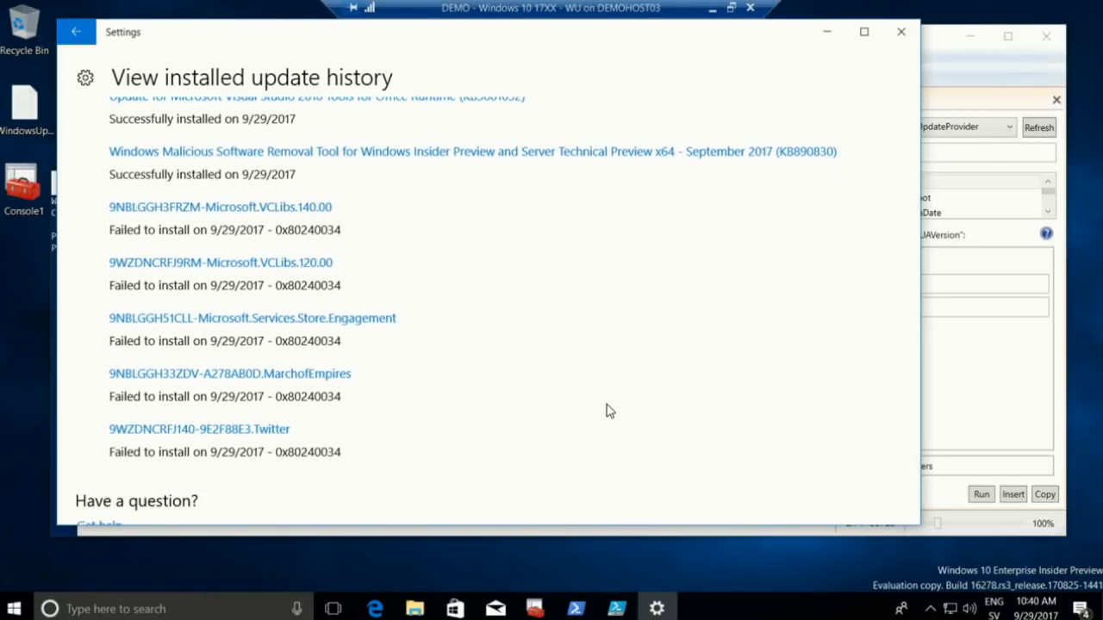
pyautogui.scroll(1, 607, 410)
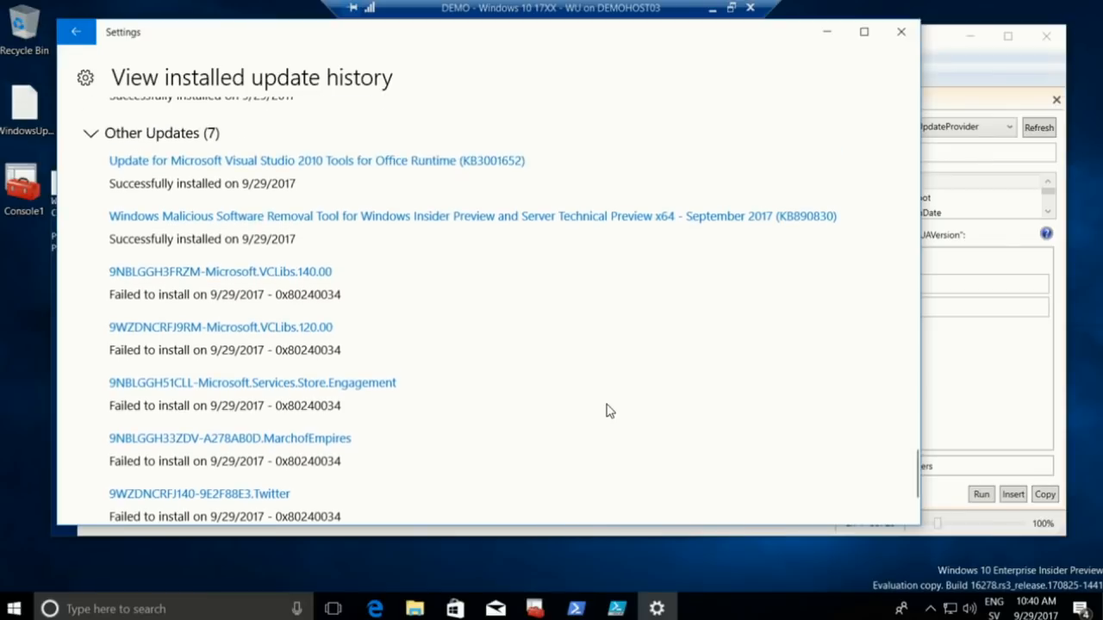
pyautogui.scroll(10, 606, 410)
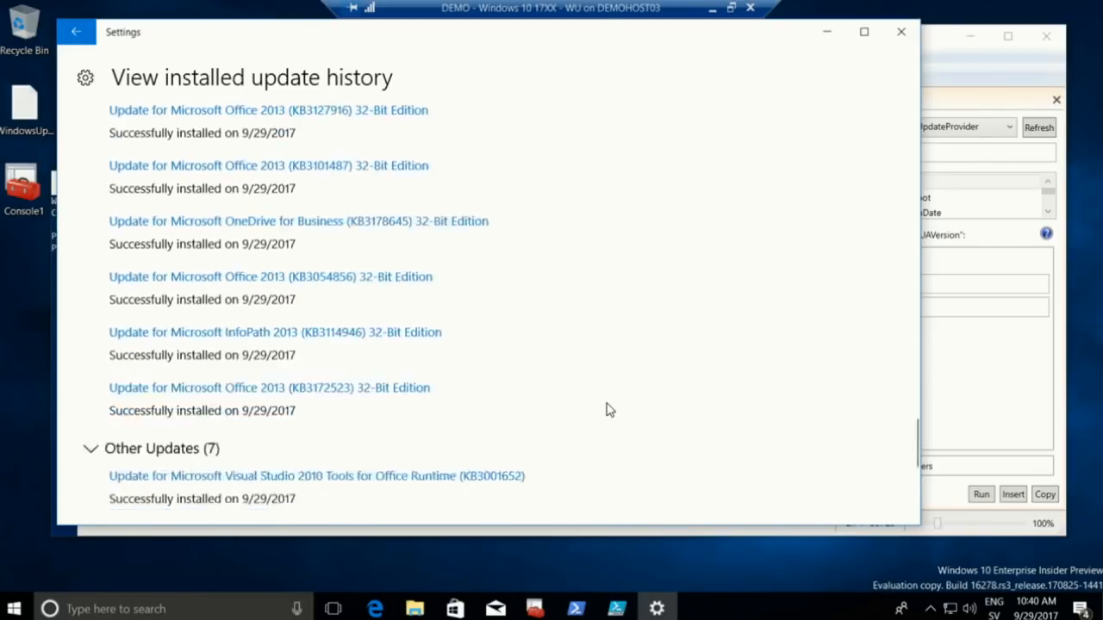
pyautogui.scroll(10, 607, 410)
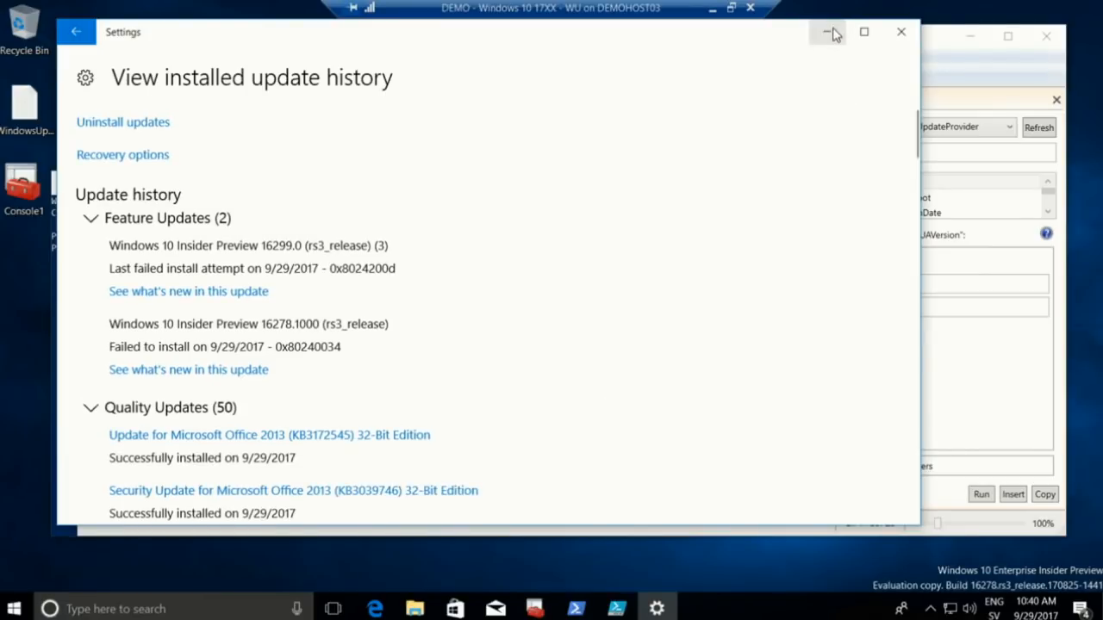
pyautogui.click(79, 32)
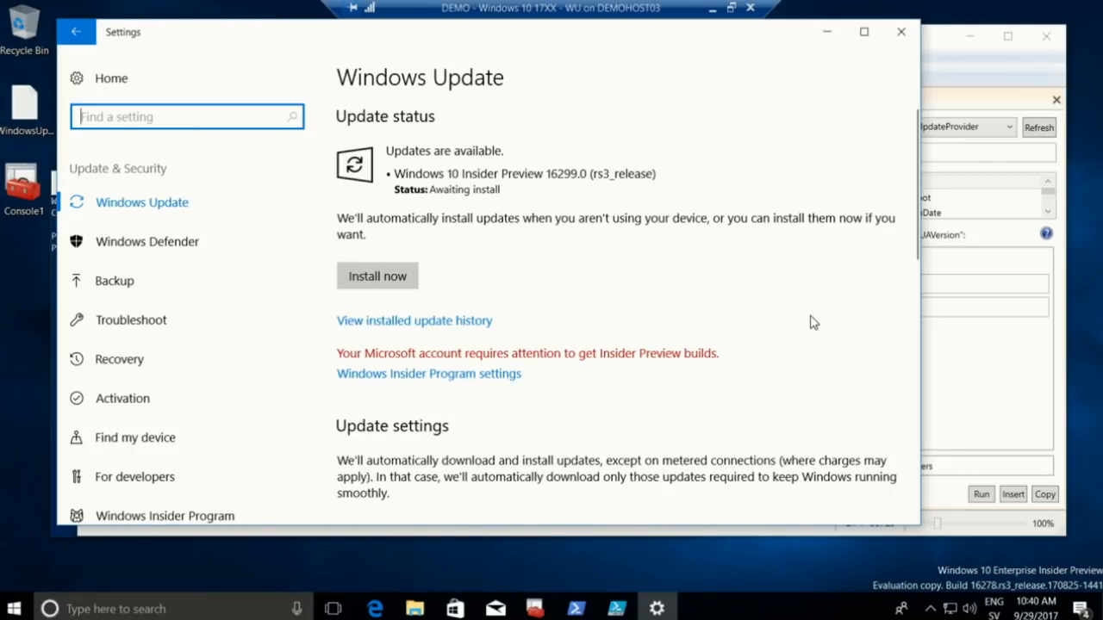
# Review the Delivery Optimization bandwidth limit options under Windows Update advanced options
pyautogui.scroll(-3, 733, 301)
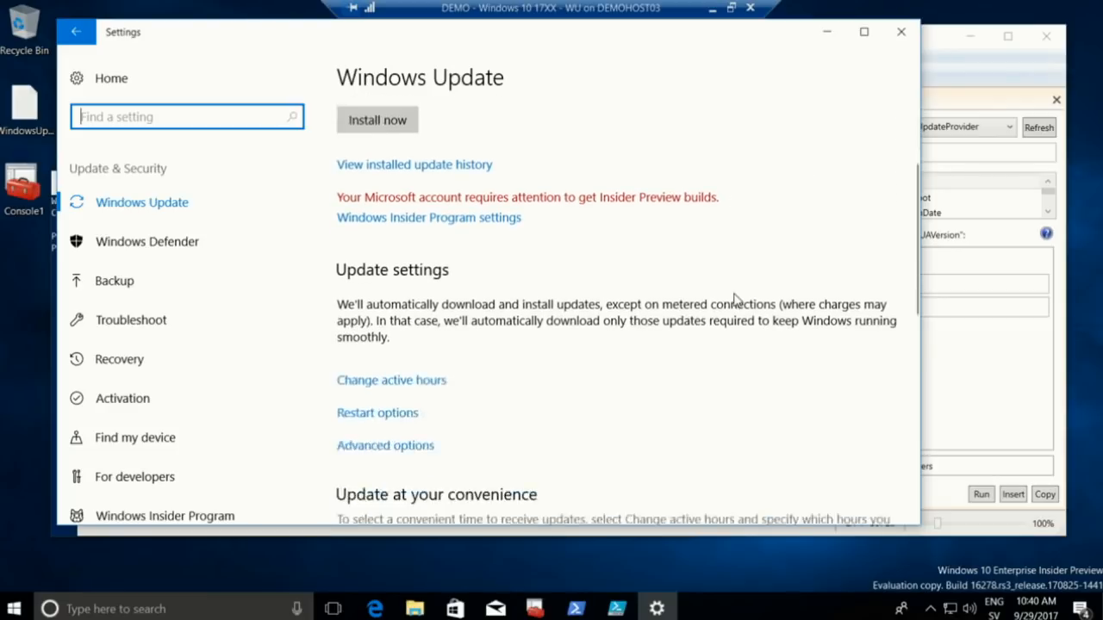
pyautogui.click(397, 410)
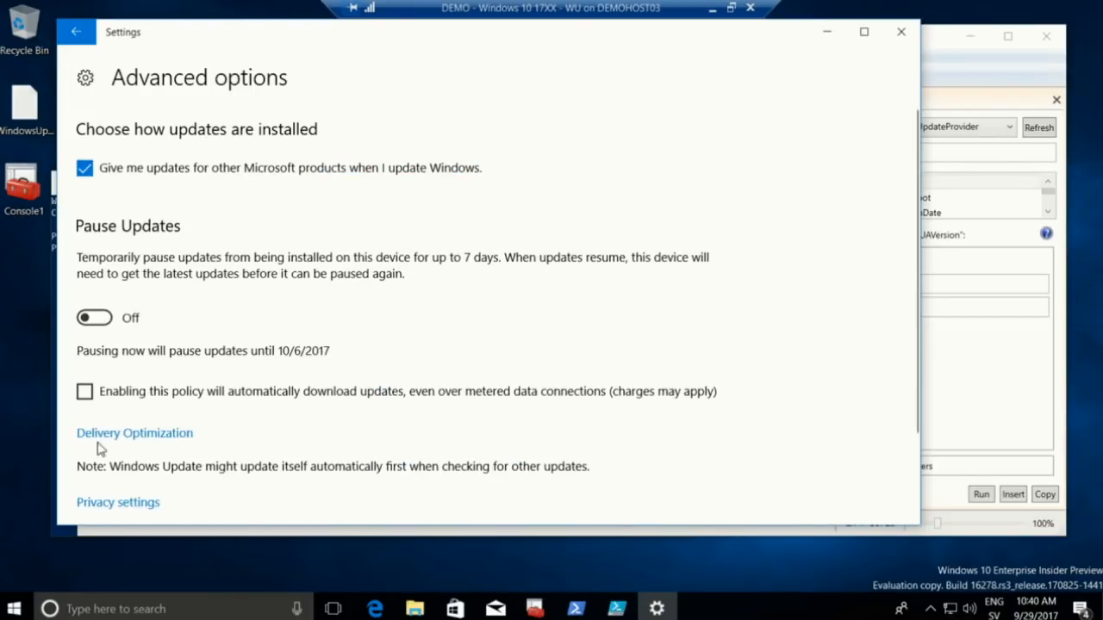
pyautogui.click(120, 438)
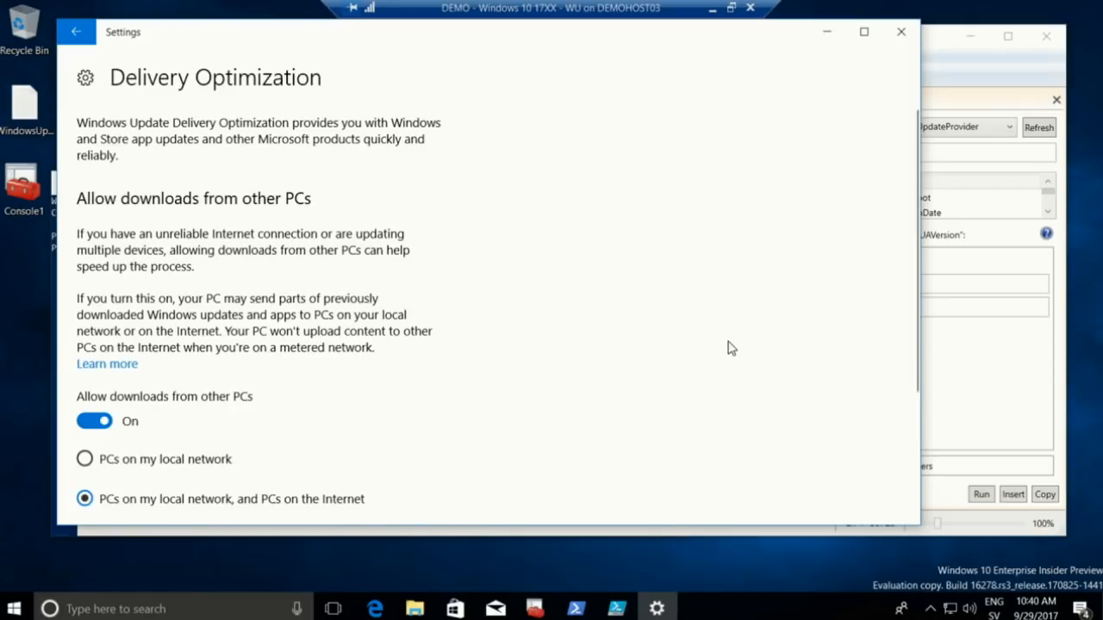
pyautogui.scroll(-3, 729, 348)
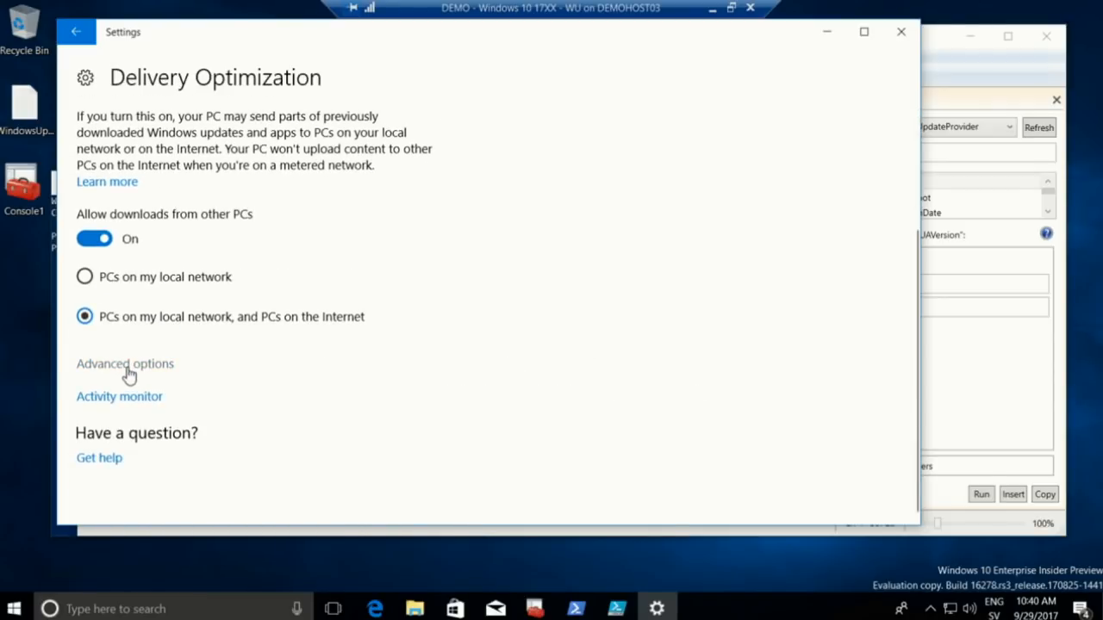
pyautogui.click(128, 370)
pyautogui.scroll(-2, 769, 374)
pyautogui.scroll(2, 770, 374)
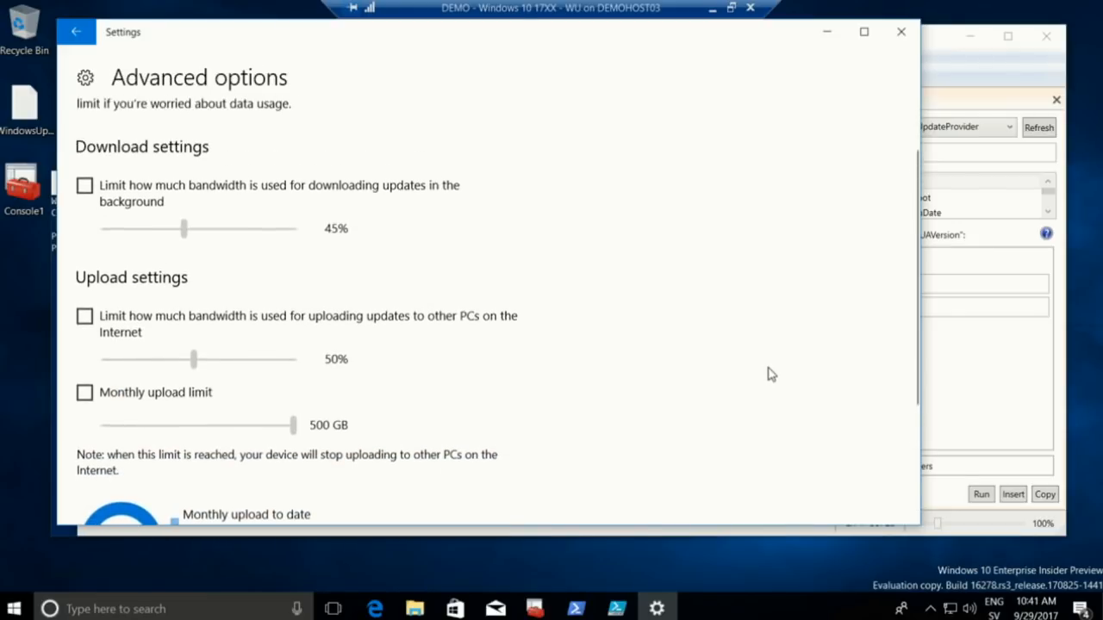
pyautogui.scroll(-2, 768, 374)
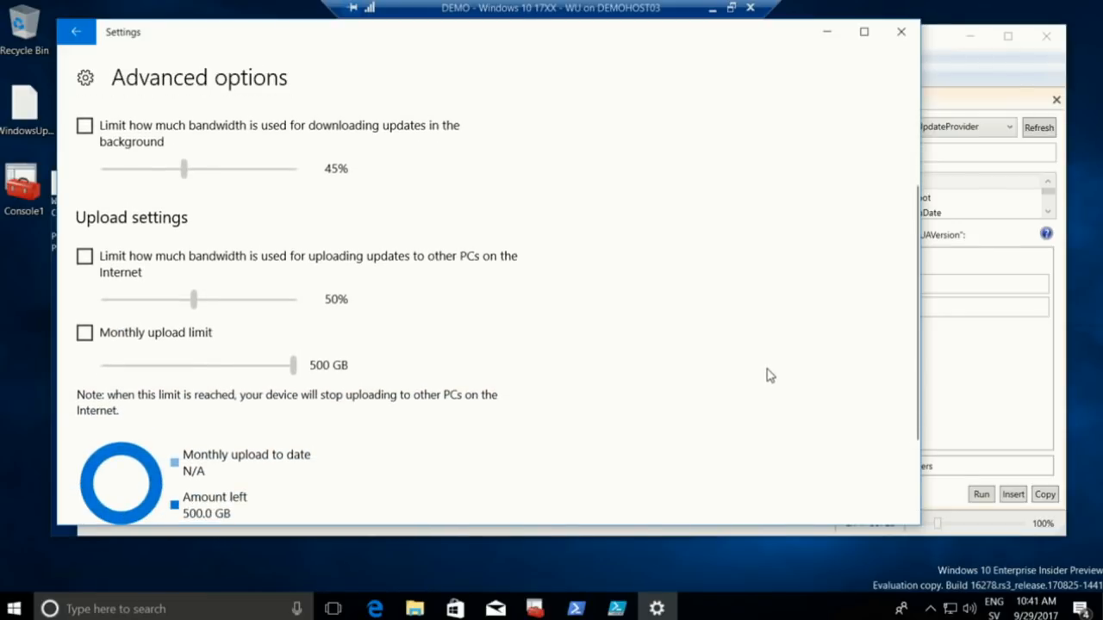
pyautogui.scroll(2, 770, 376)
pyautogui.click(76, 32)
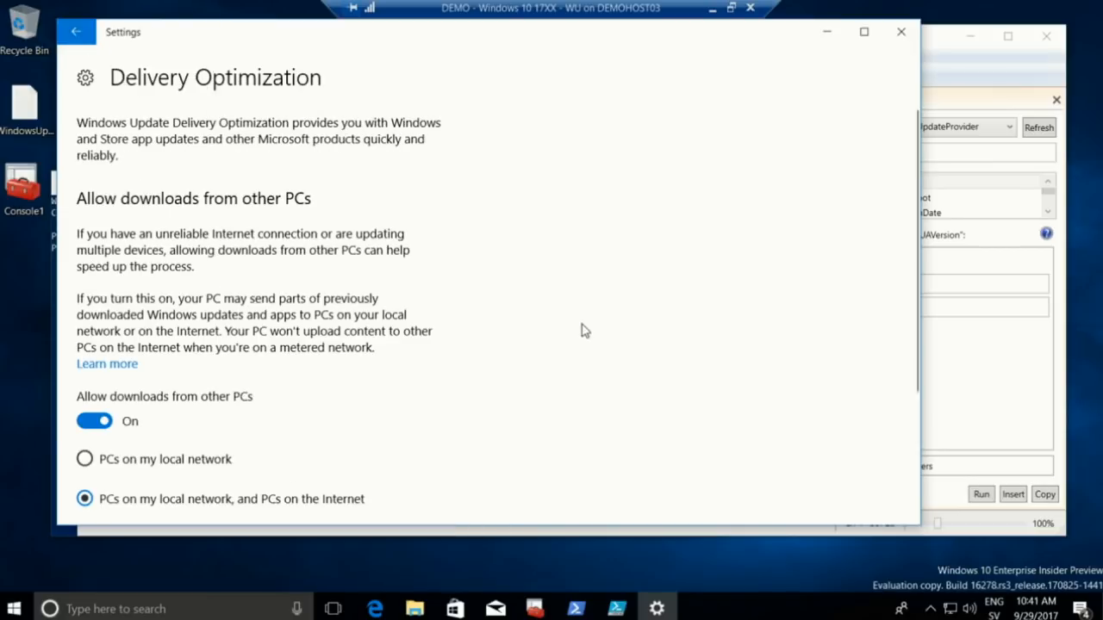
# View the Delivery Optimization activity statistics, then minimize Settings to reveal PowerShell ISE
pyautogui.scroll(-3, 584, 332)
pyautogui.click(134, 450)
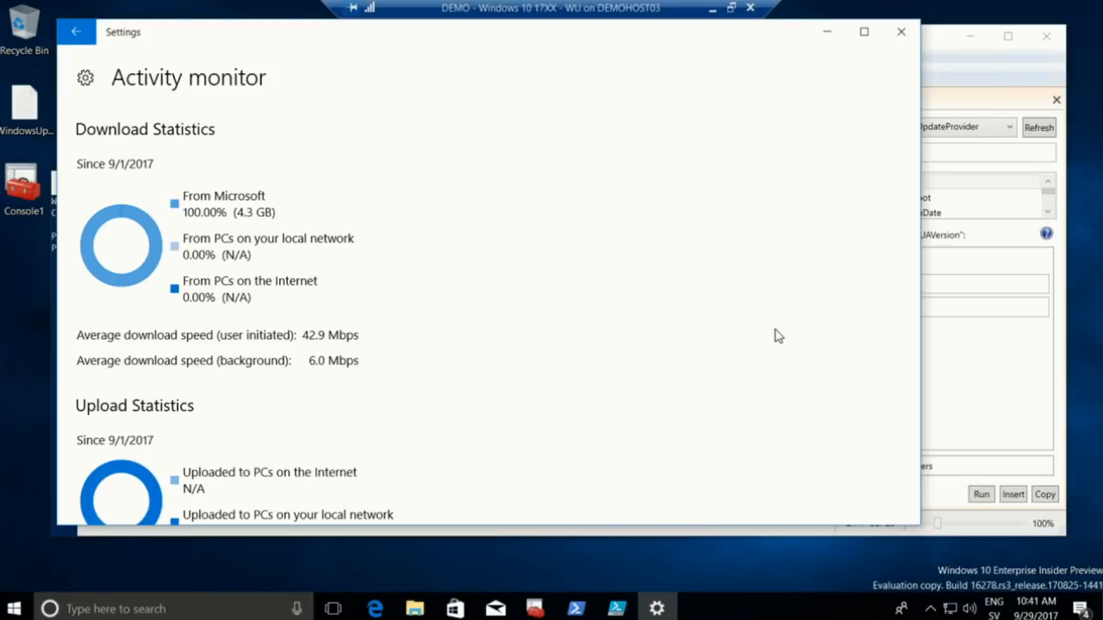
pyautogui.click(836, 36)
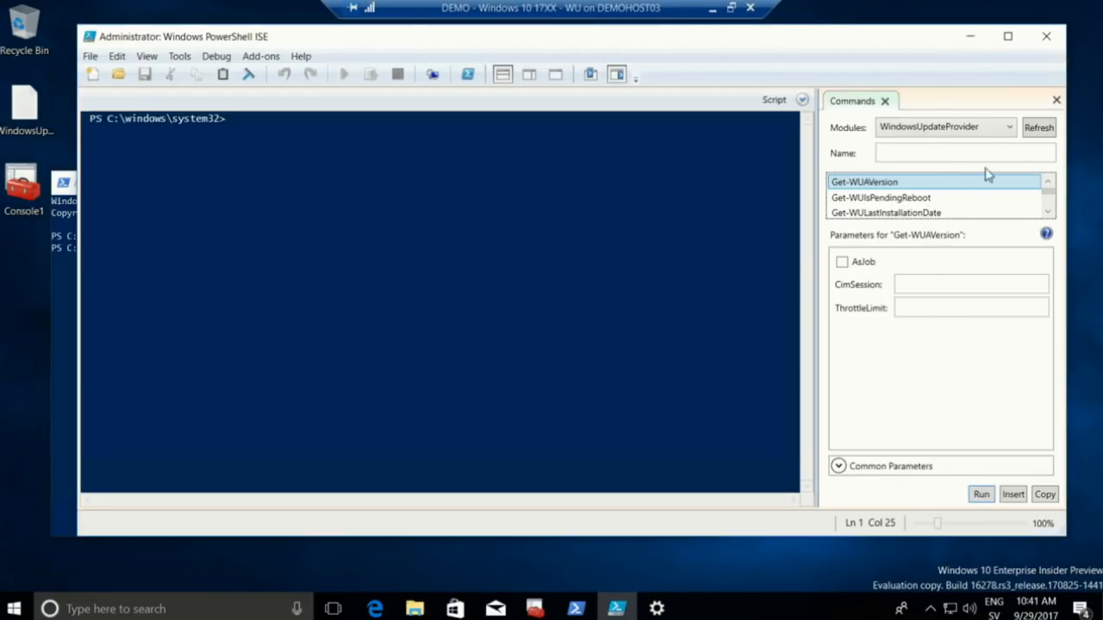
# Refresh the Commands pane and filter it to the WindowsUpdateProvider module
pyautogui.click(1038, 130)
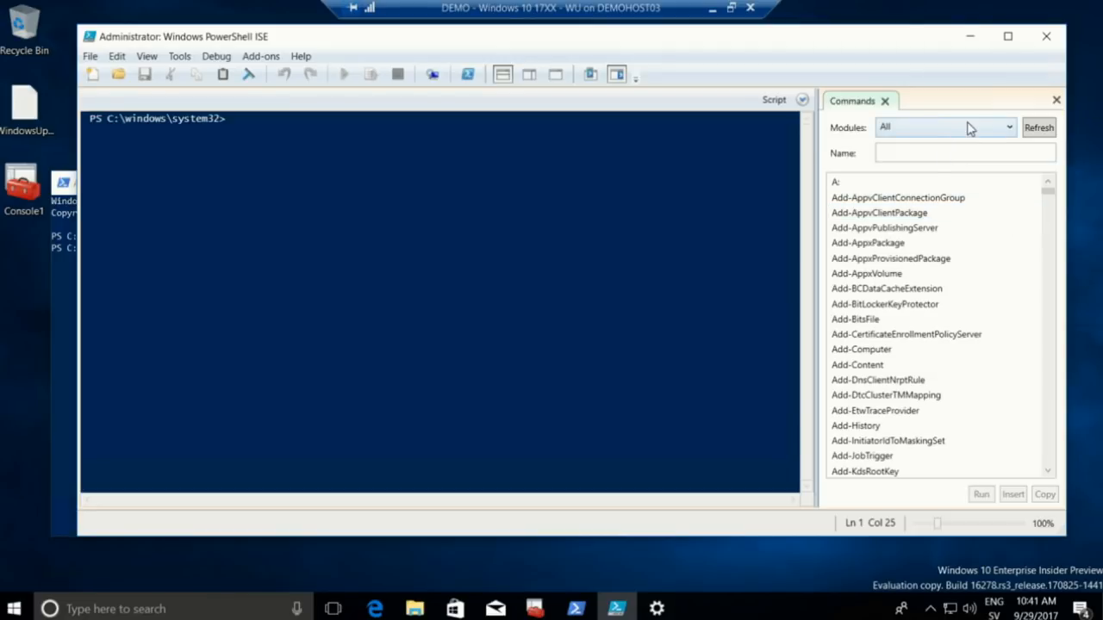
pyautogui.click(969, 127)
pyautogui.moveTo(1056, 181); pyautogui.dragTo(1058, 352)
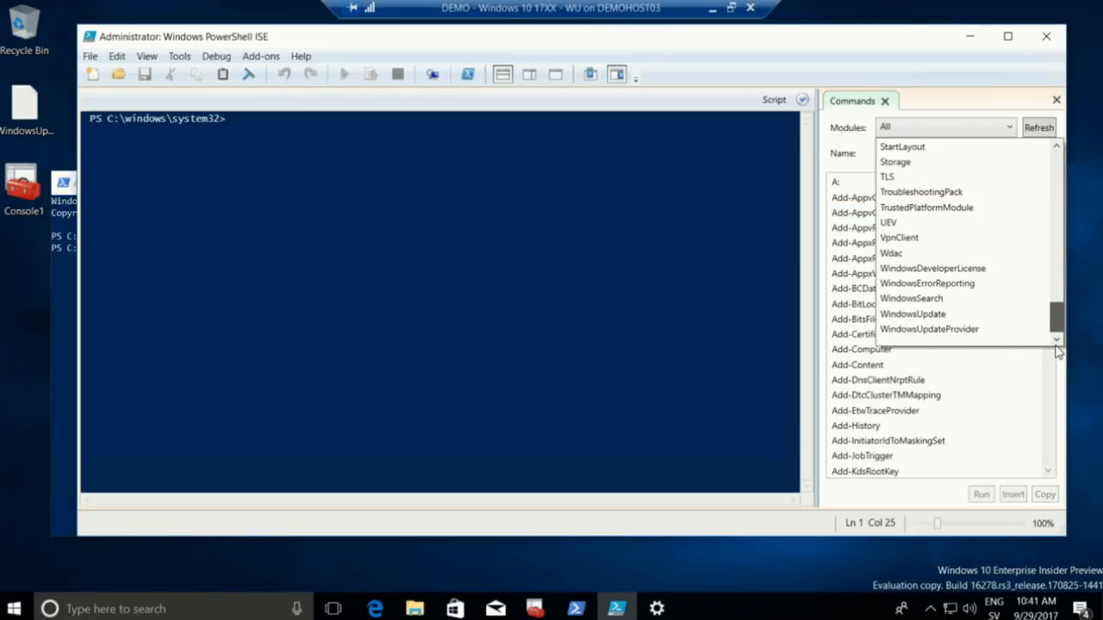
pyautogui.click(963, 330)
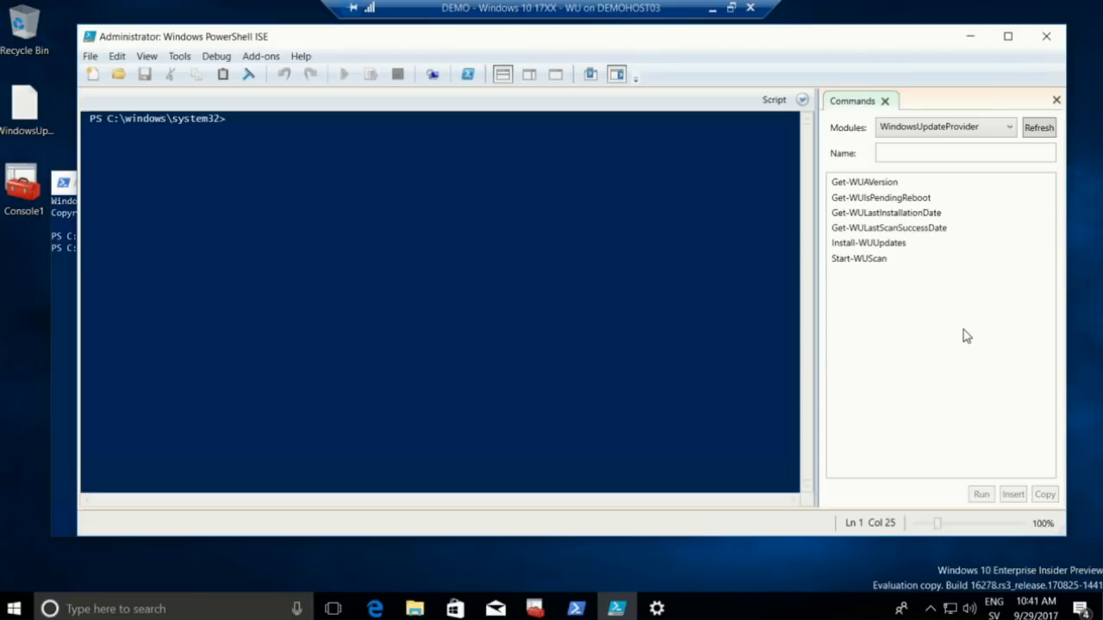
# Inspect parameters of Get-WUAVersion through Start-WUScan, then exit the VM session to the host's script
pyautogui.click(904, 181)
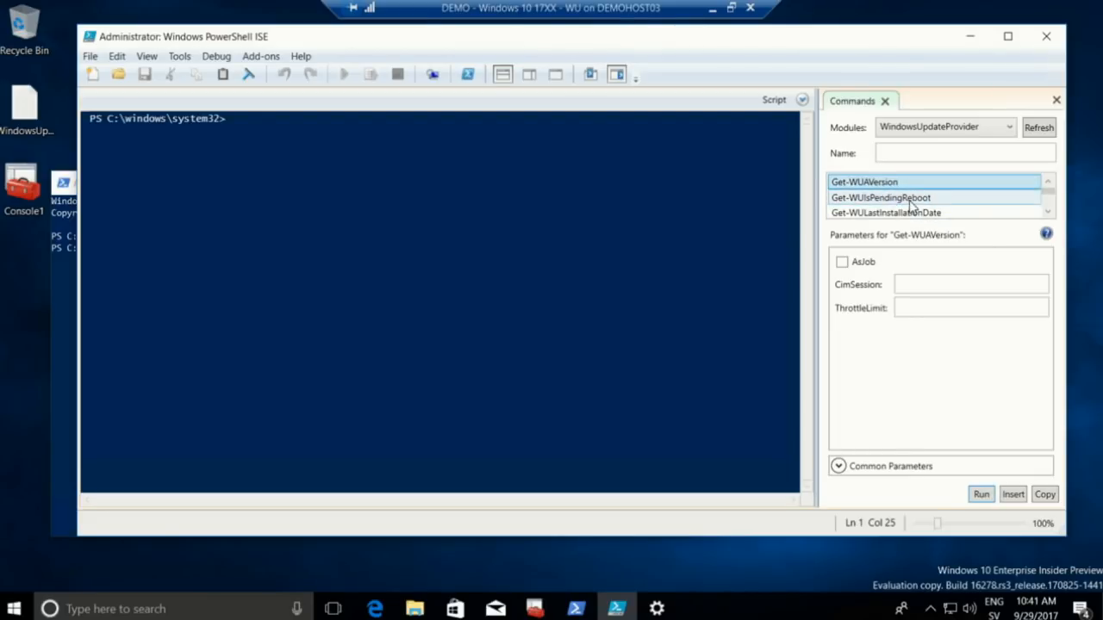
pyautogui.click(911, 202)
pyautogui.click(915, 214)
pyautogui.click(1047, 212)
pyautogui.click(1047, 212)
pyautogui.click(1046, 212)
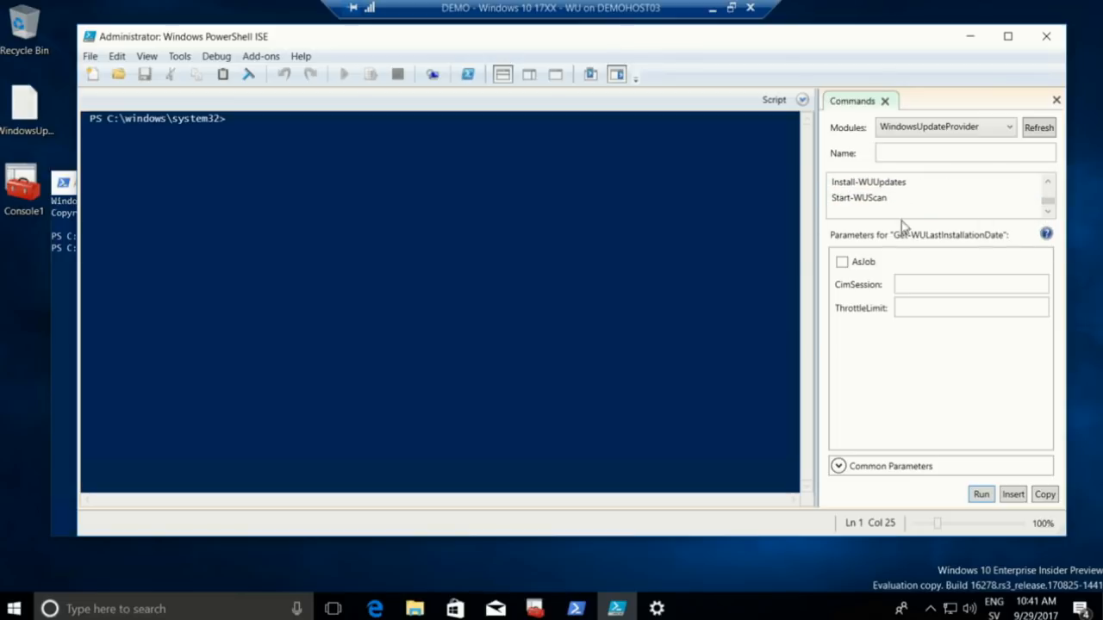
pyautogui.click(859, 198)
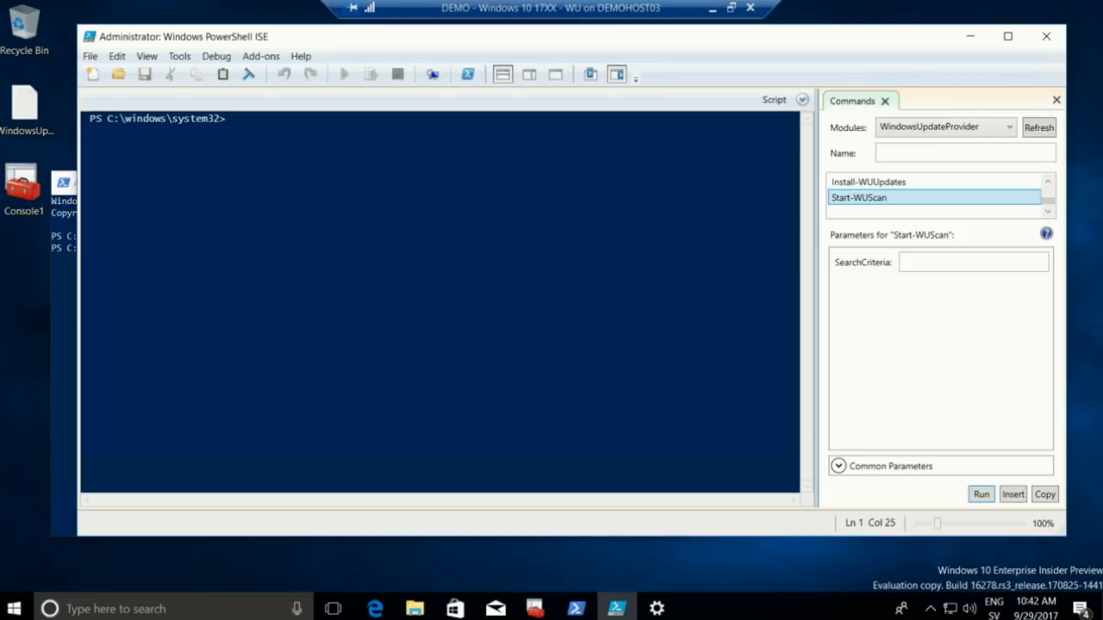
pyautogui.click(712, 8)
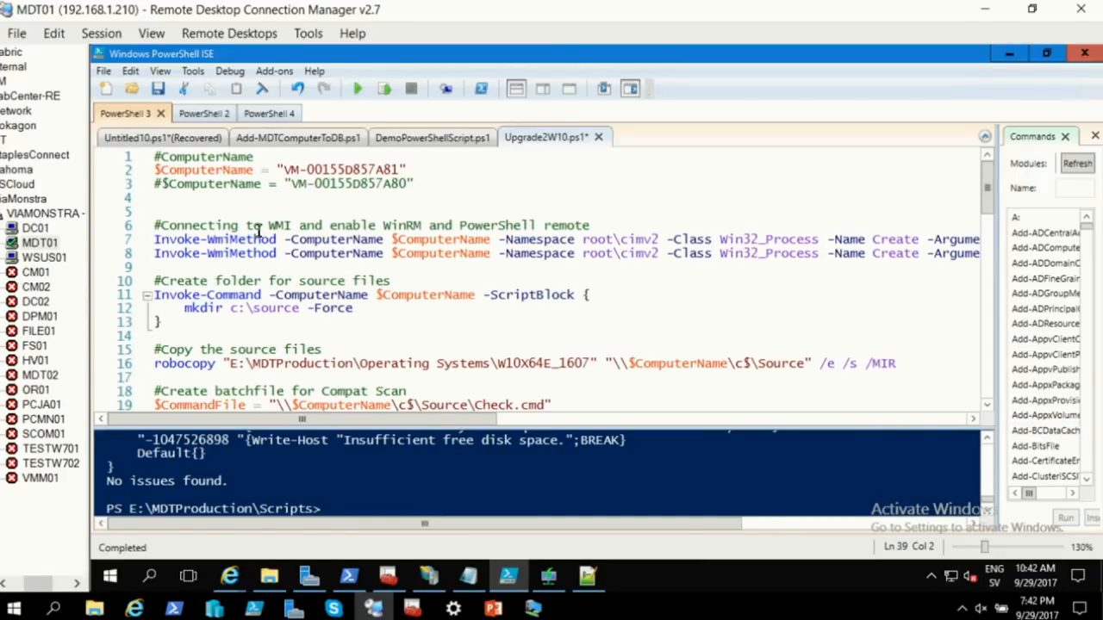
# Delete the blank line 5 from Upgrade2W10.ps1
pyautogui.click(200, 213)
pyautogui.press('Delete')
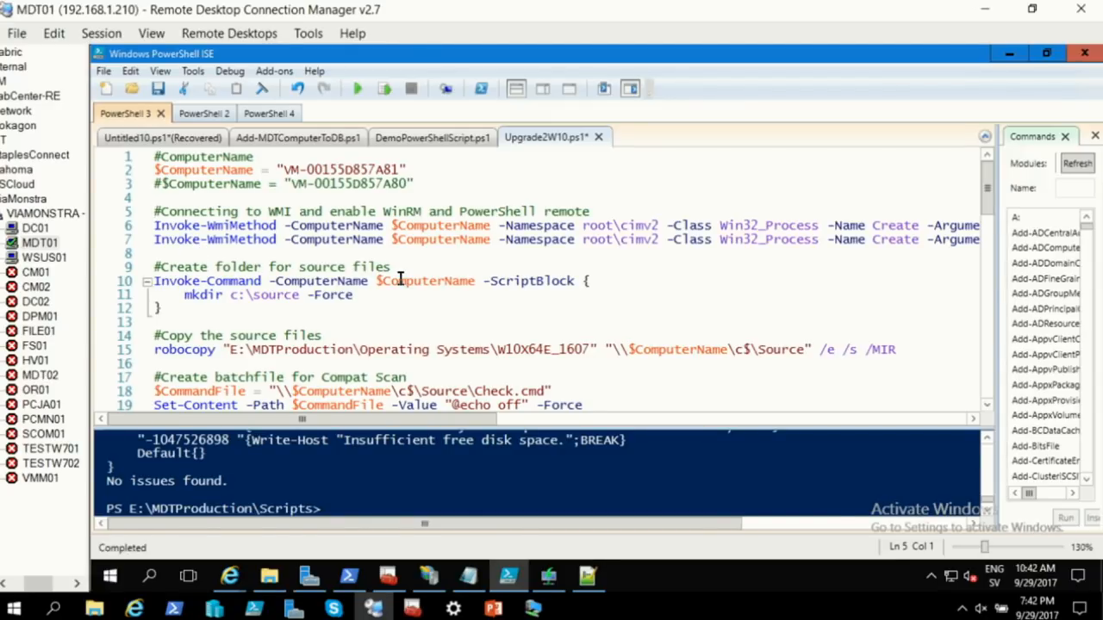
pyautogui.scroll(-2, 400, 280)
pyautogui.scroll(-1, 399, 277)
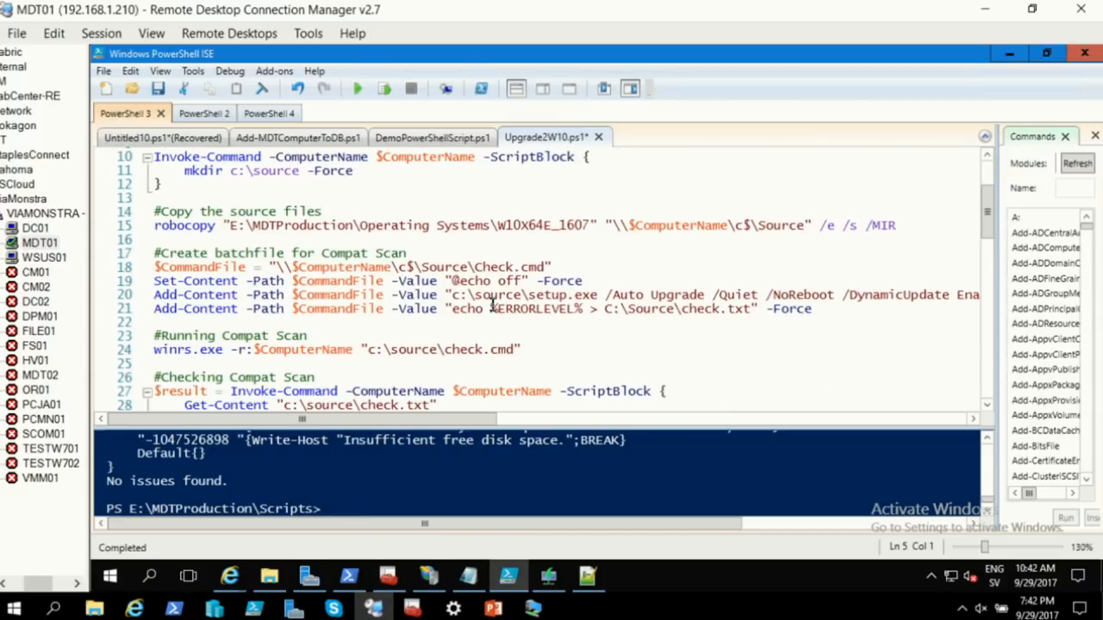
pyautogui.scroll(-1, 494, 306)
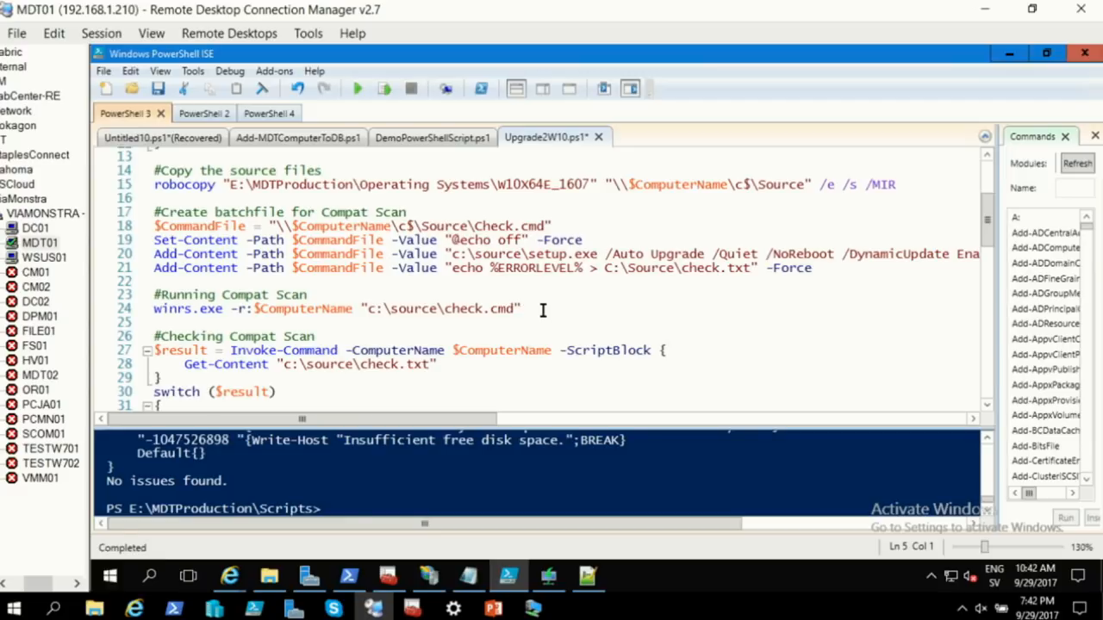
# Run only the compat scan lines 23–24 against the remote computer with Run Selection
pyautogui.moveTo(542, 310); pyautogui.dragTo(142, 297)
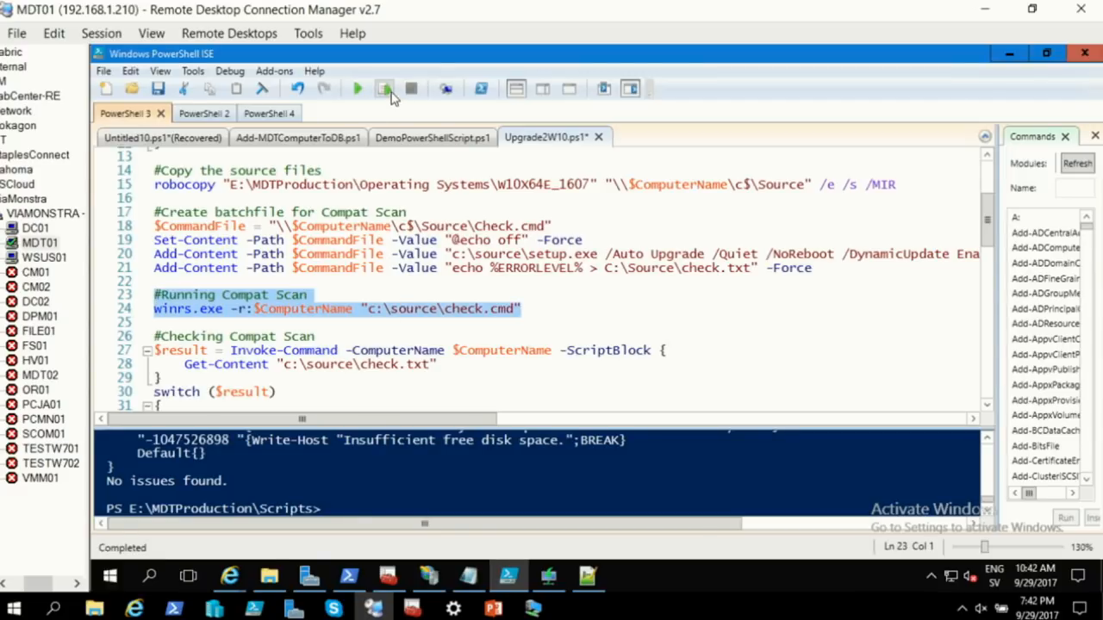
pyautogui.click(385, 89)
pyautogui.scroll(-3, 559, 320)
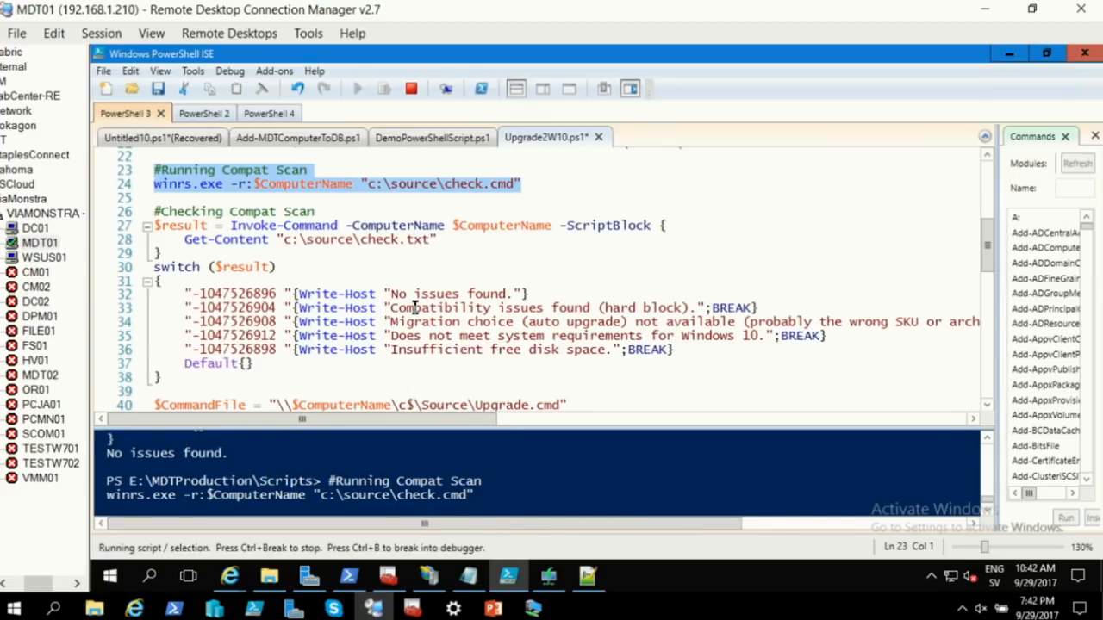
pyautogui.scroll(-2, 414, 306)
pyautogui.scroll(-1, 414, 306)
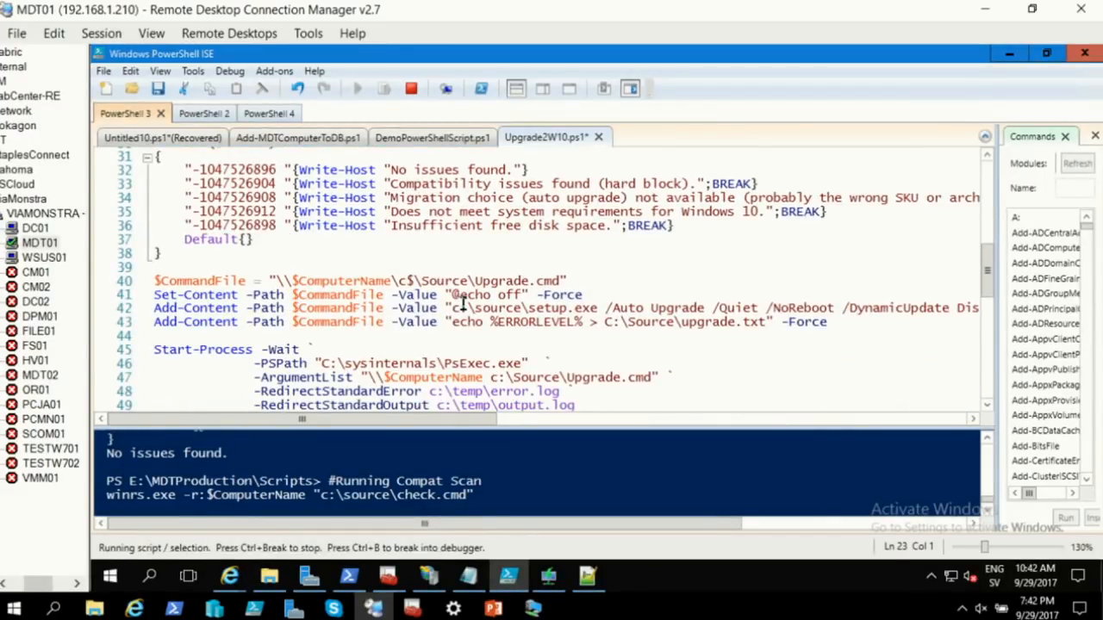
pyautogui.scroll(-2, 462, 303)
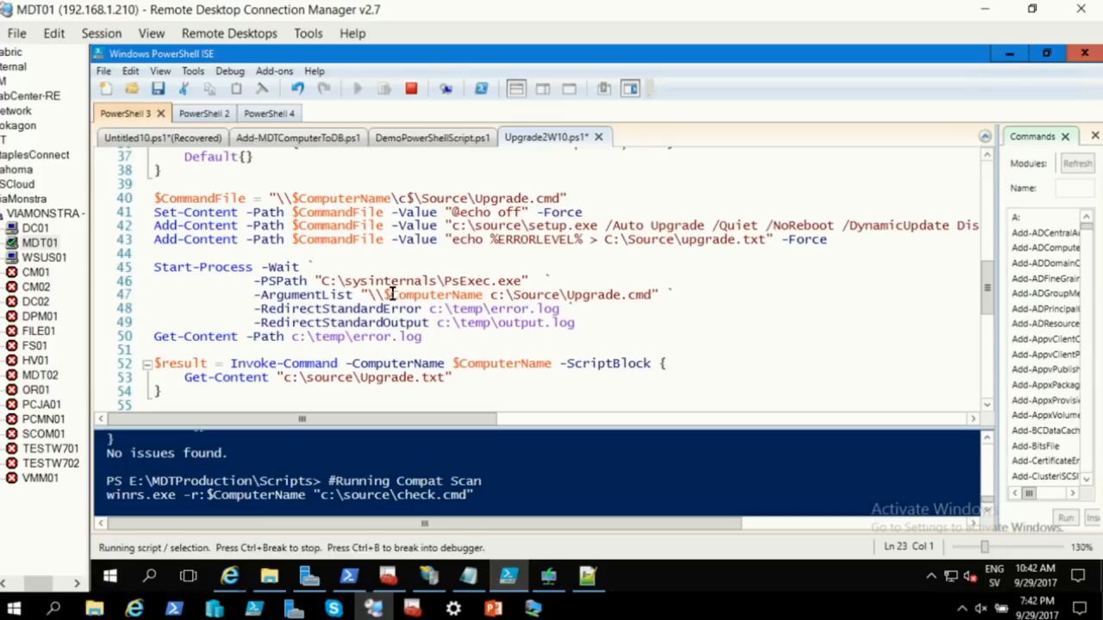